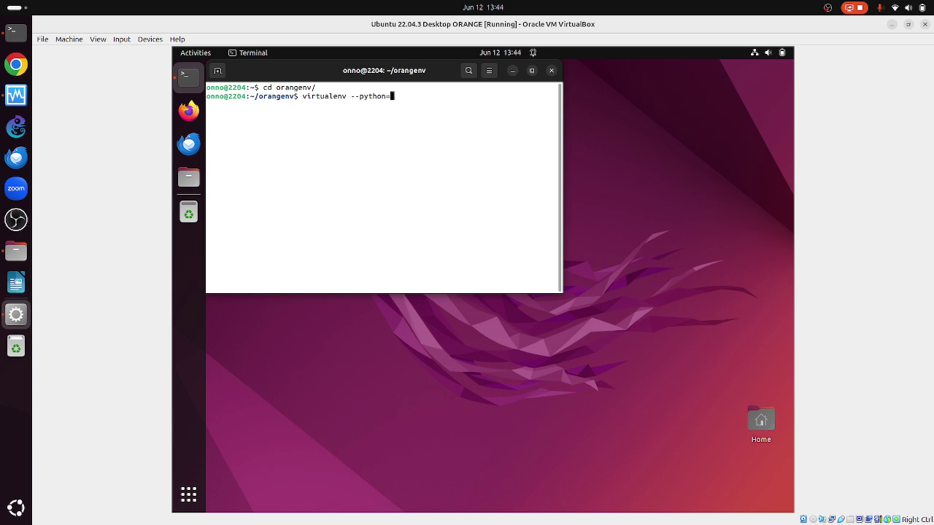
Step: Create a python3 virtual environment named venv and activate it with source venv/bin/activate
text(python3 venv/)
key(Return)
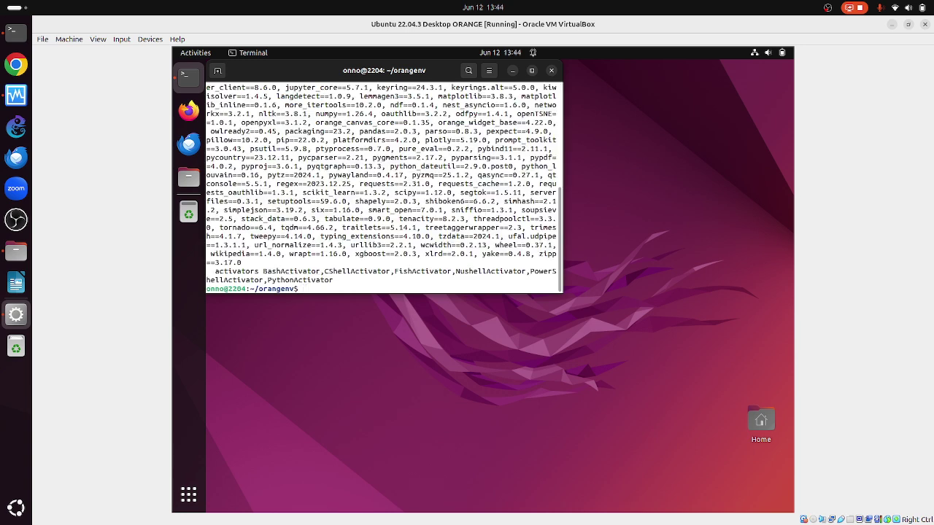
text(source venv/bin/activate)
key(Return)
Step: Launch Orange in the background with 'orange-canvas &' and maximize the window
text(orange-canvas  &)
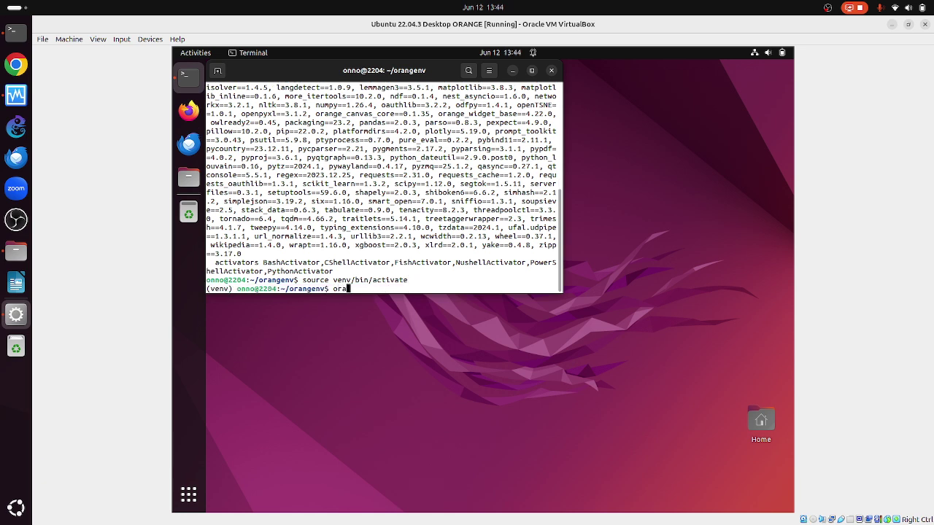
key(Return)
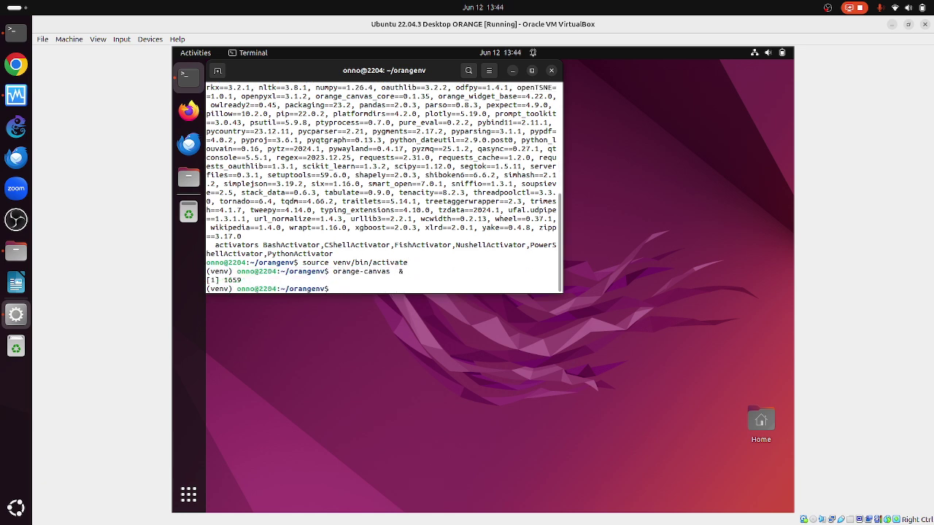
double_click(532, 73)
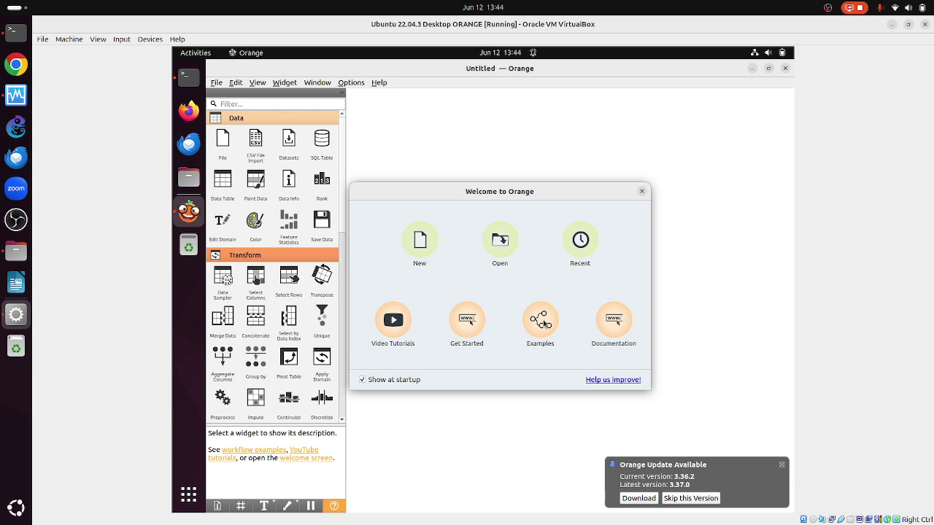
Step: Browse the Example Workflows, then close it and the Welcome to Orange screen
click(546, 324)
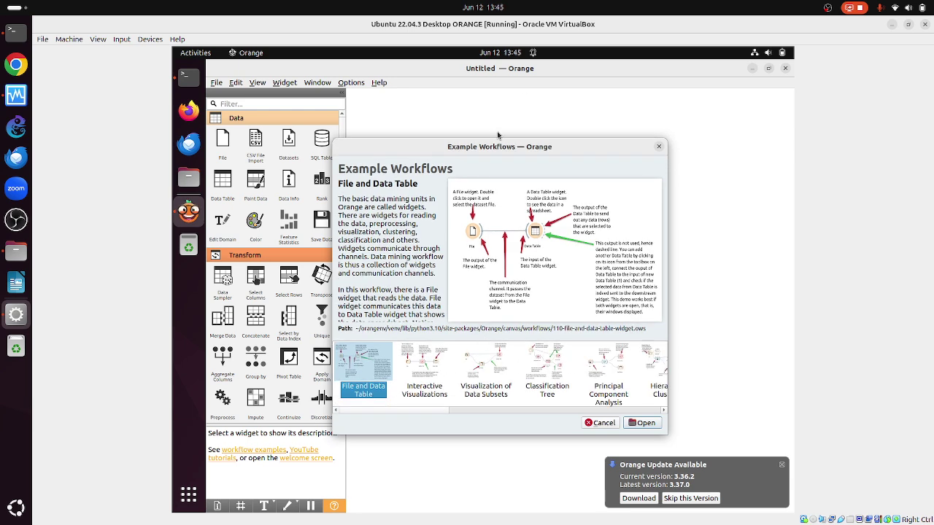
click(660, 148)
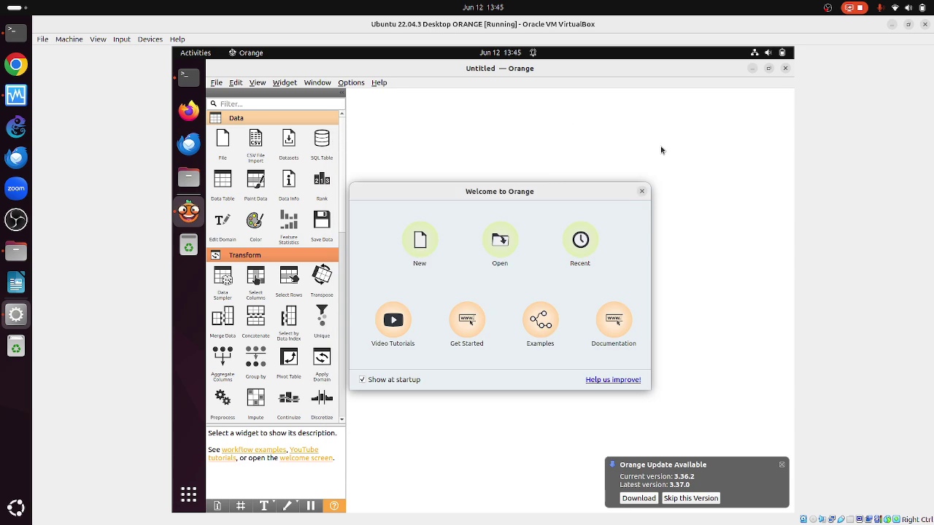
click(643, 192)
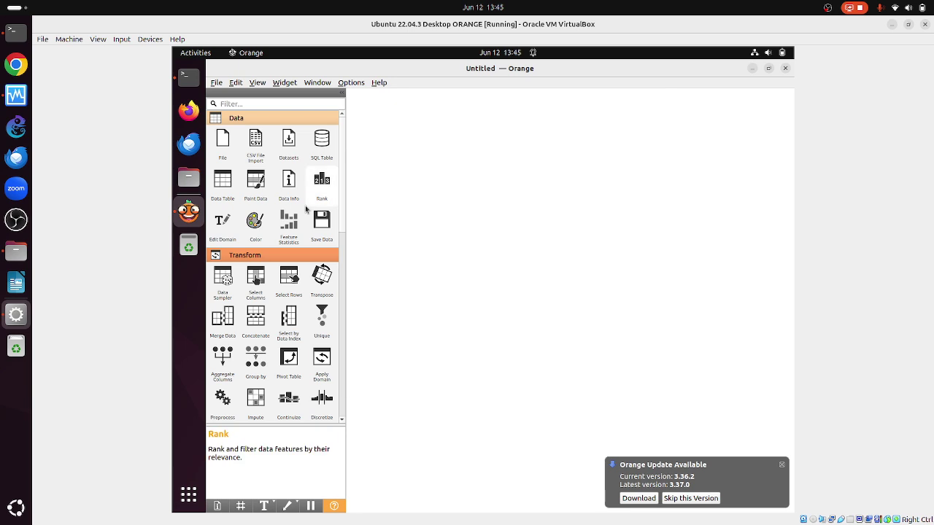
Step: Collapse the Data, Transform, Model and Evaluate widget categories
click(270, 117)
click(267, 133)
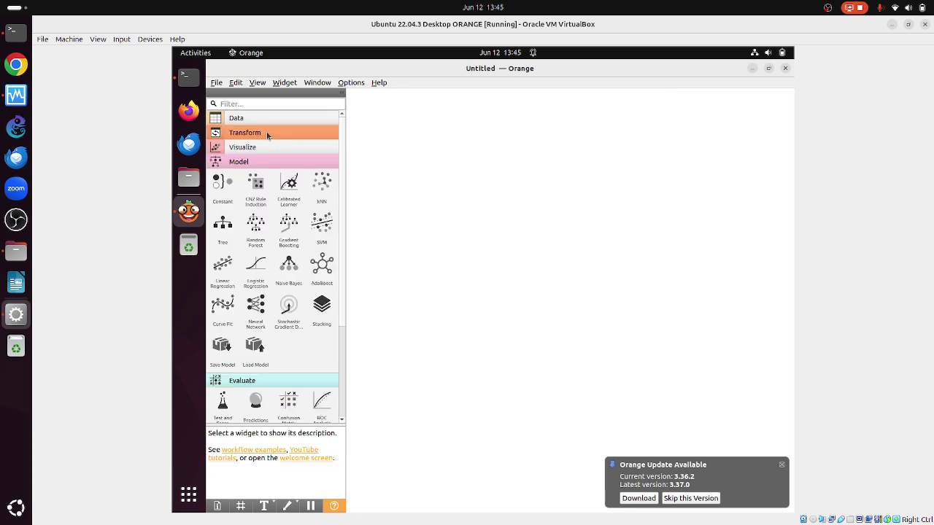
click(263, 159)
click(259, 177)
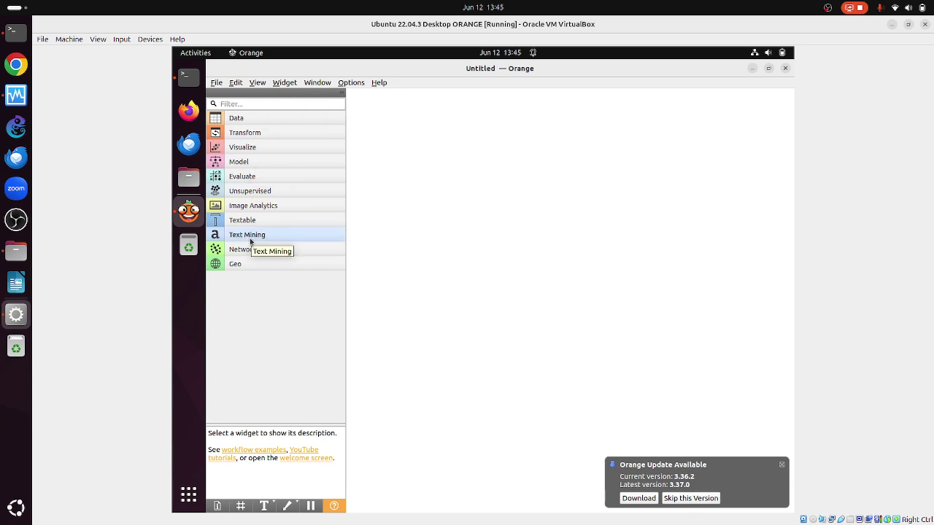
Step: Open the Add-ons installer from Options, cancel fetching packages, and quit Orange
click(351, 82)
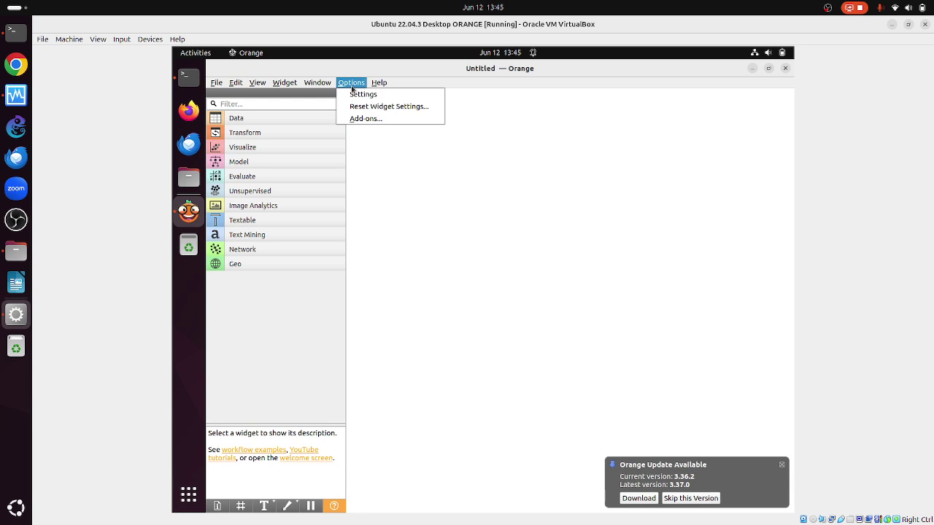
click(369, 121)
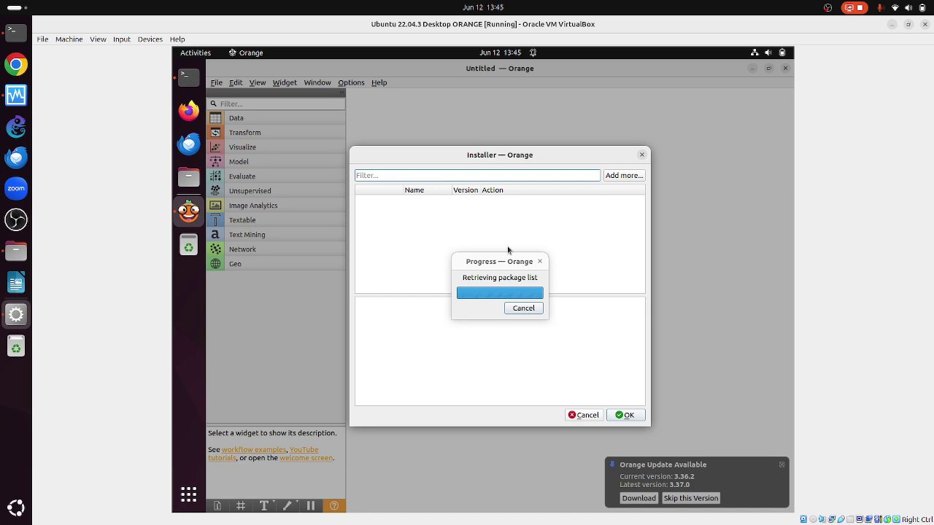
click(524, 310)
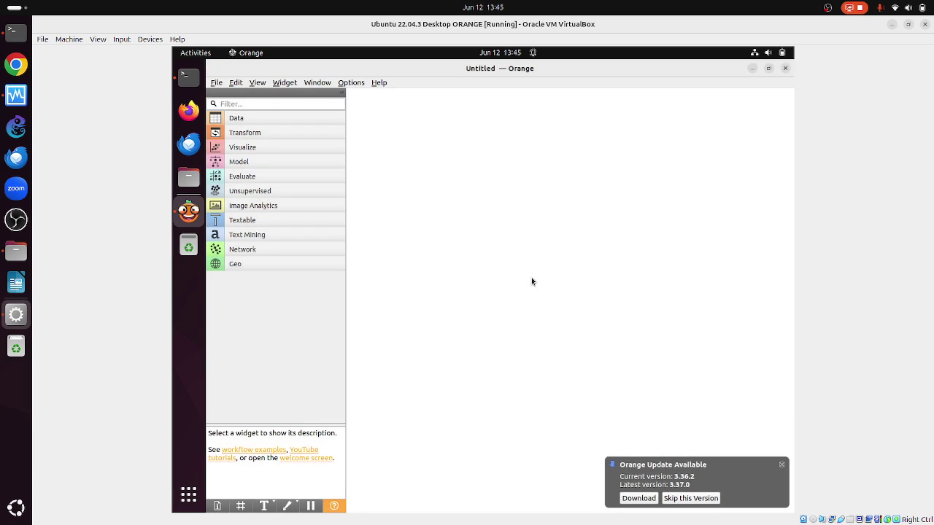
click(785, 70)
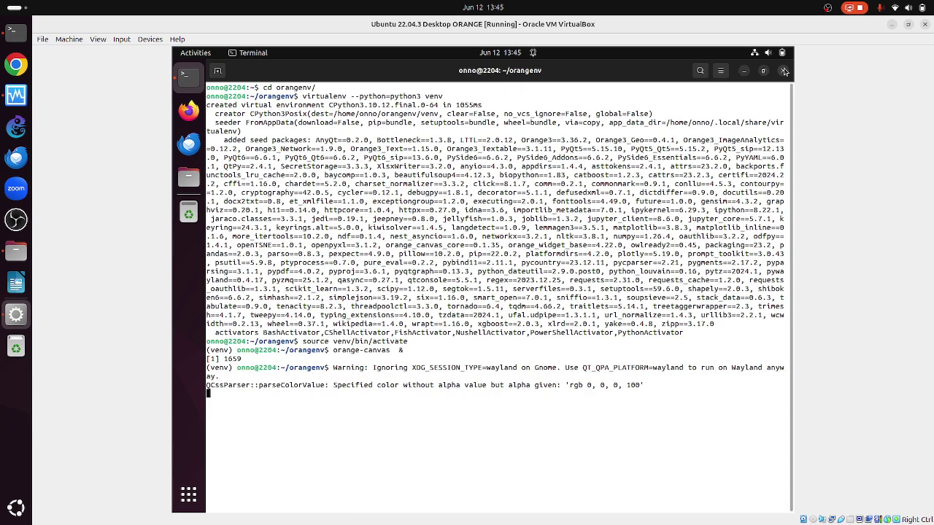
Step: Load google.com in Firefox, dismiss the search tip, and close the browser
click(184, 118)
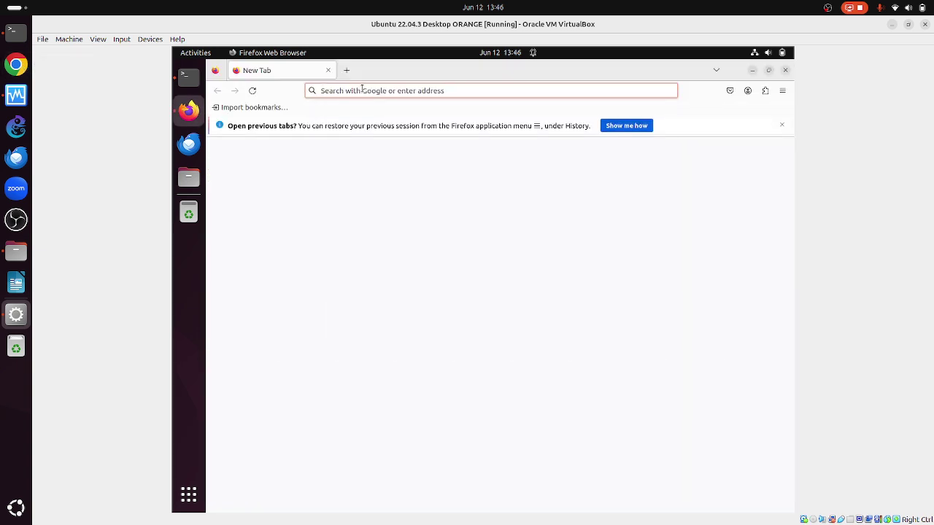
click(362, 90)
text(g)
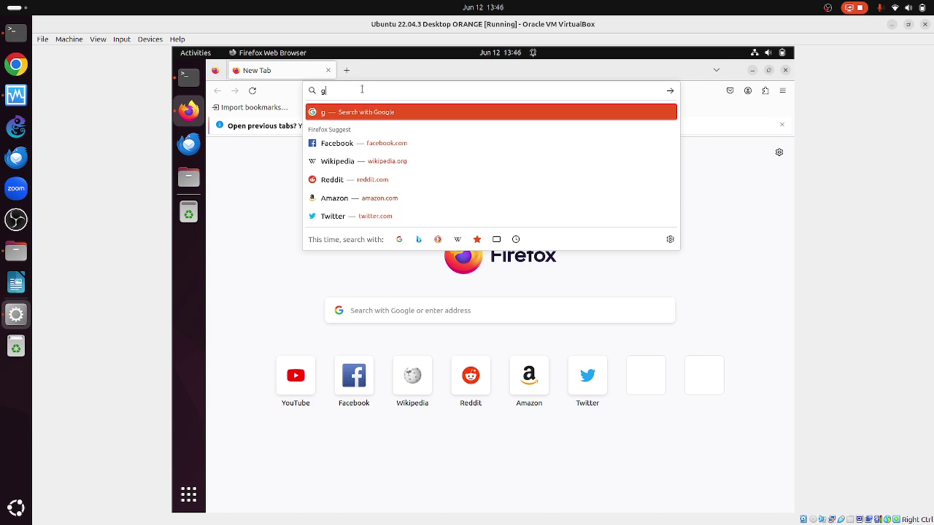
text(oogle.com)
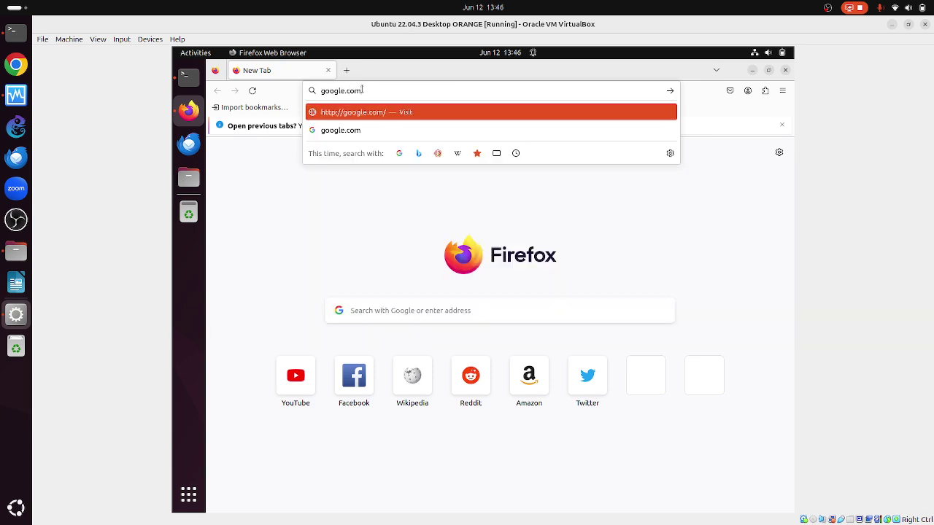
key(Return)
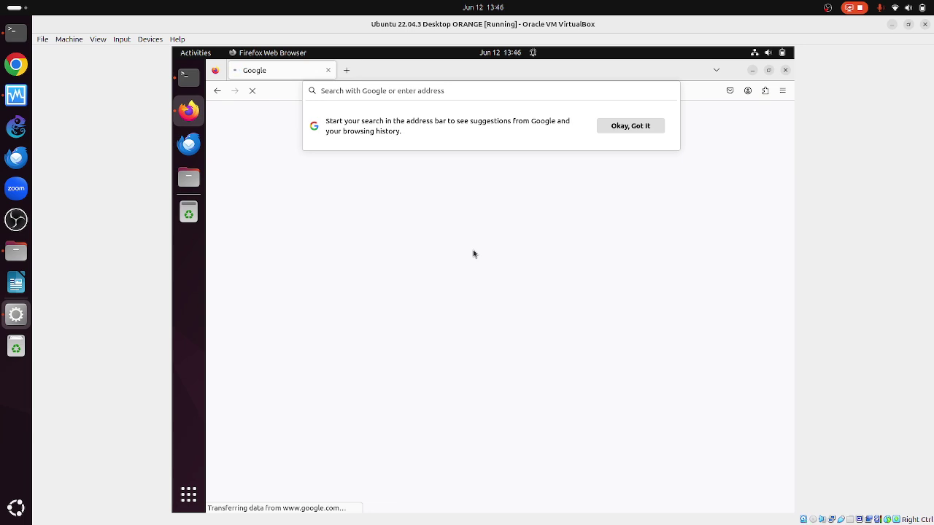
click(630, 129)
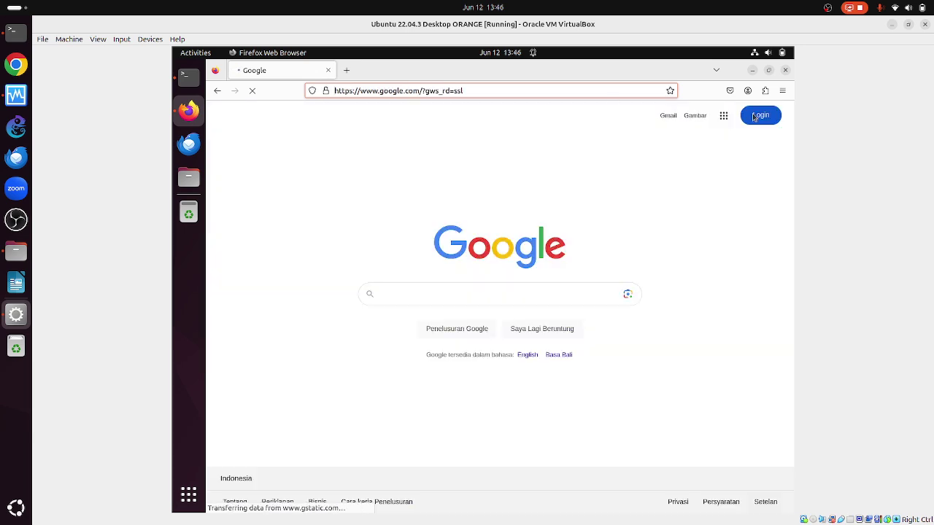
click(785, 70)
Step: Recall the 'orange-canvas &' command from history and rerun it to relaunch Orange
key(Return)
key(Return)
key(Return)
key(Return)
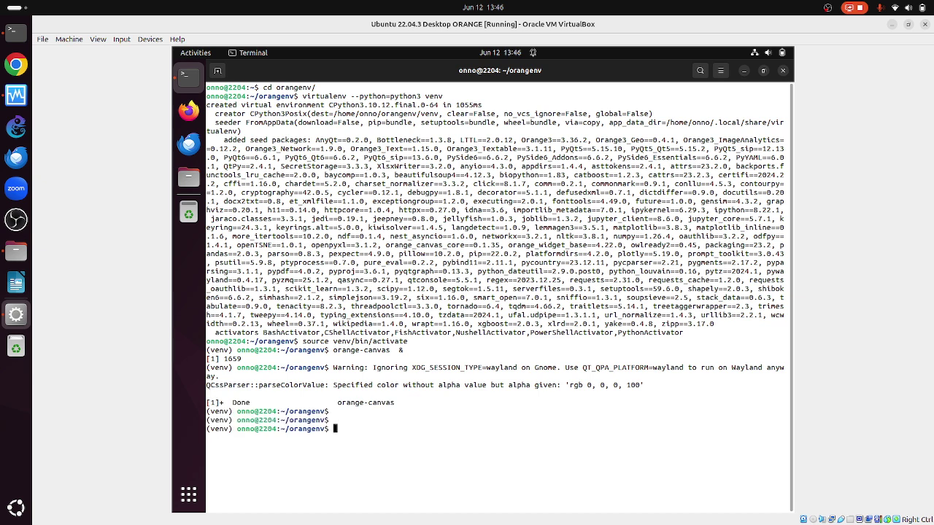
key(Up)
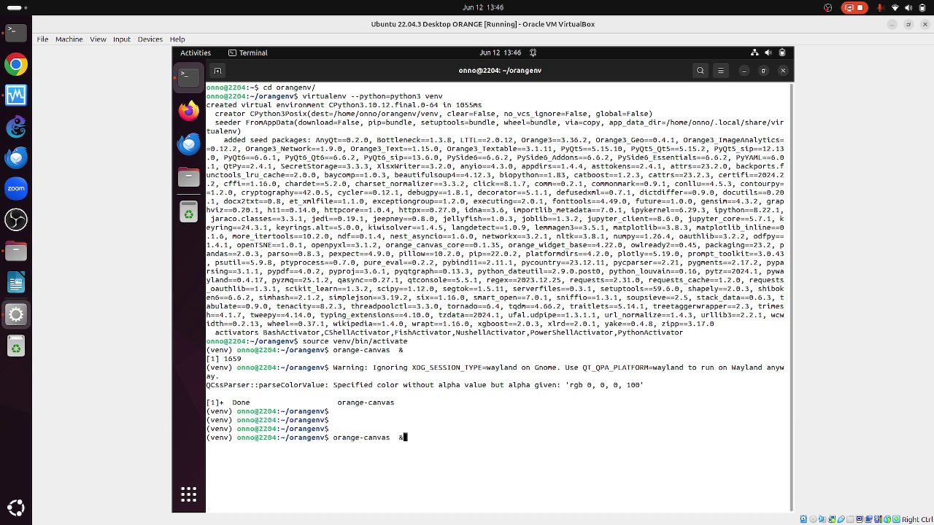
key(Return)
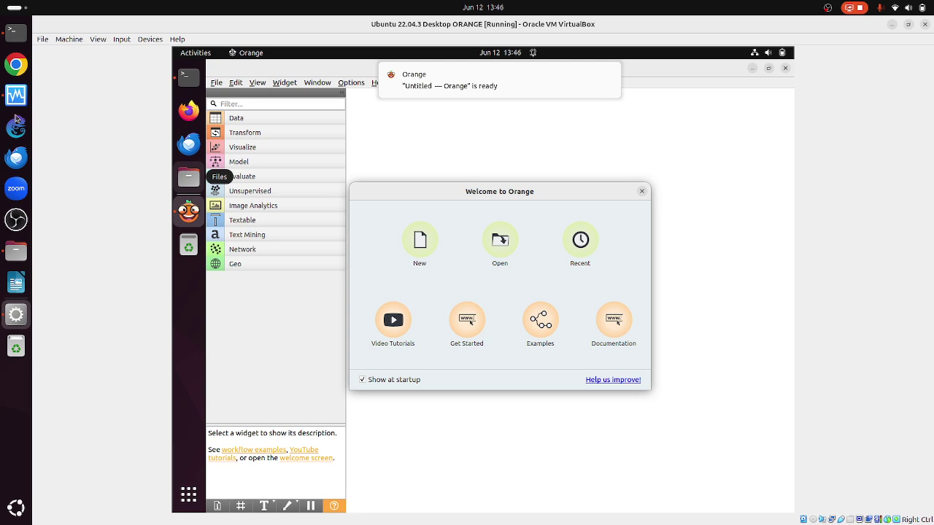
Step: Maximize the host terminal, clear the screen, and open junk.txt in vi
click(15, 33)
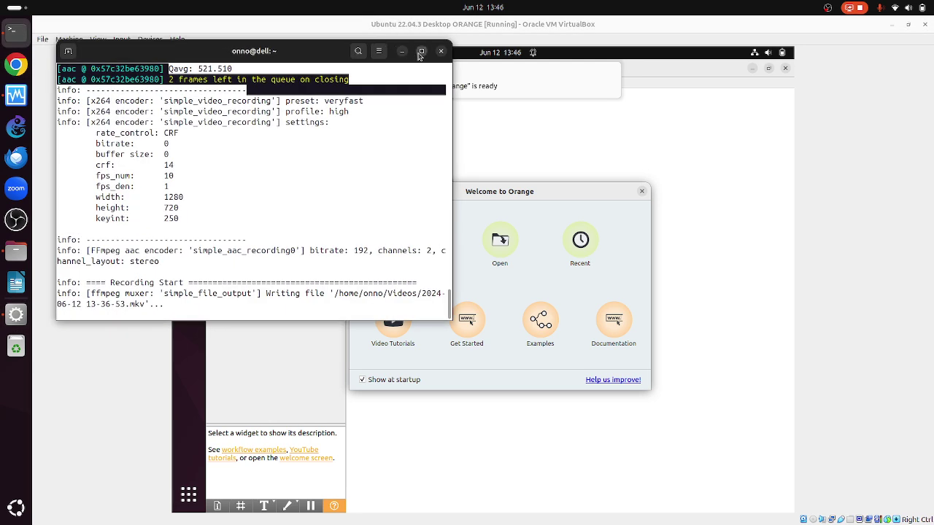
click(421, 52)
key(Return)
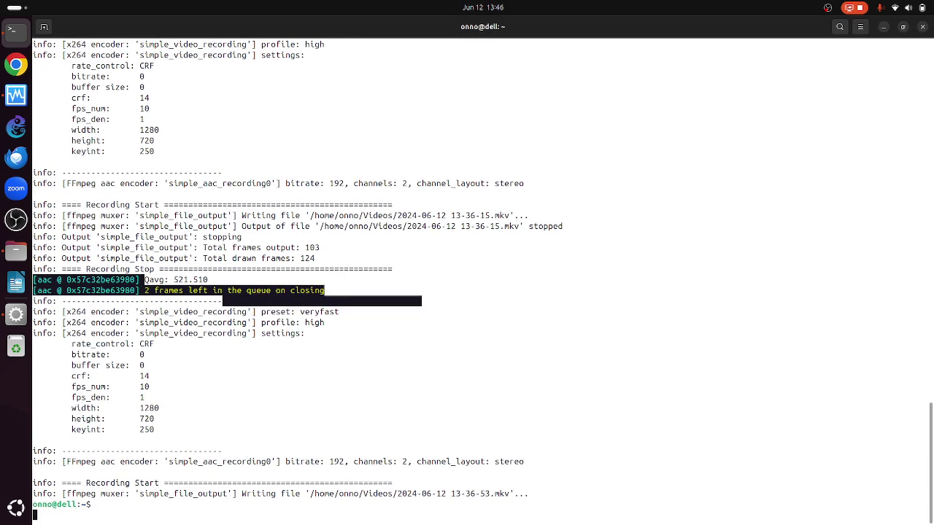
text(clear)
key(Return)
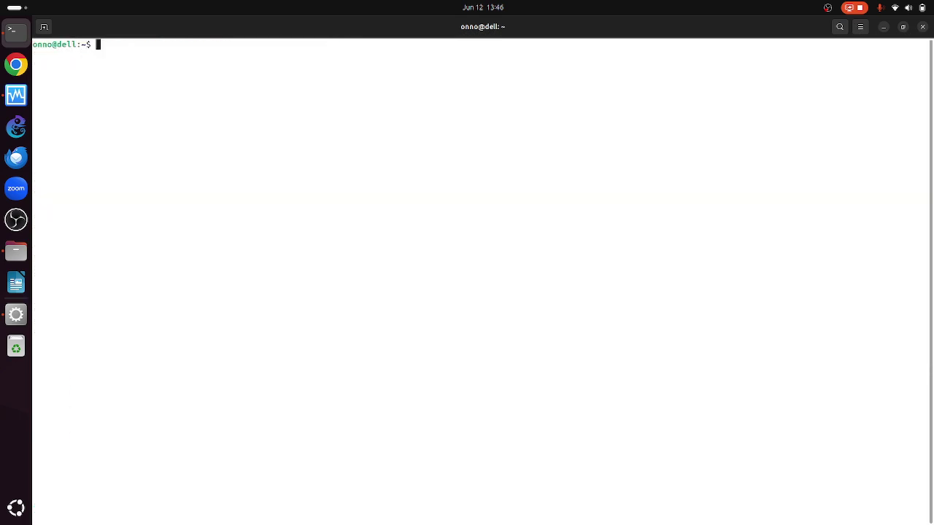
text(vi junk.txt)
key(Return)
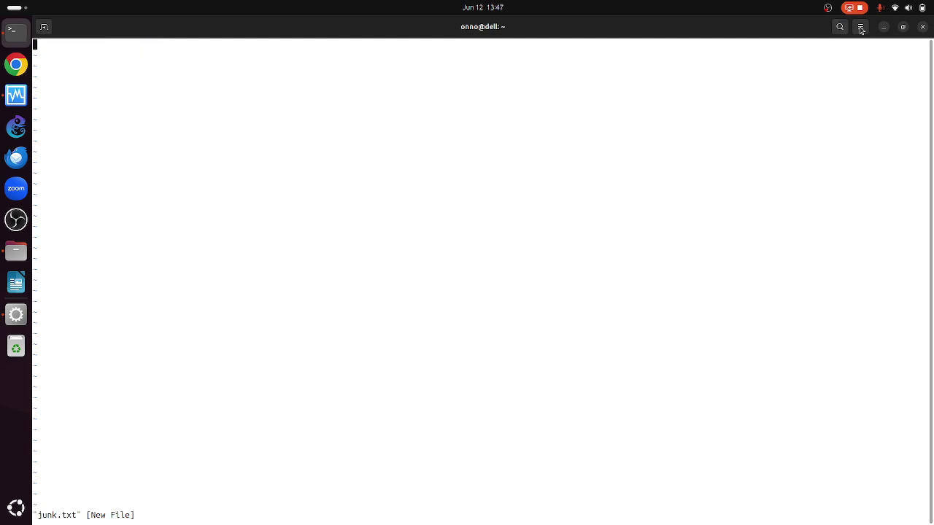
Step: Get the terminal filling the screen again and enlarge its text with zoom-in
click(861, 27)
click(861, 28)
click(903, 27)
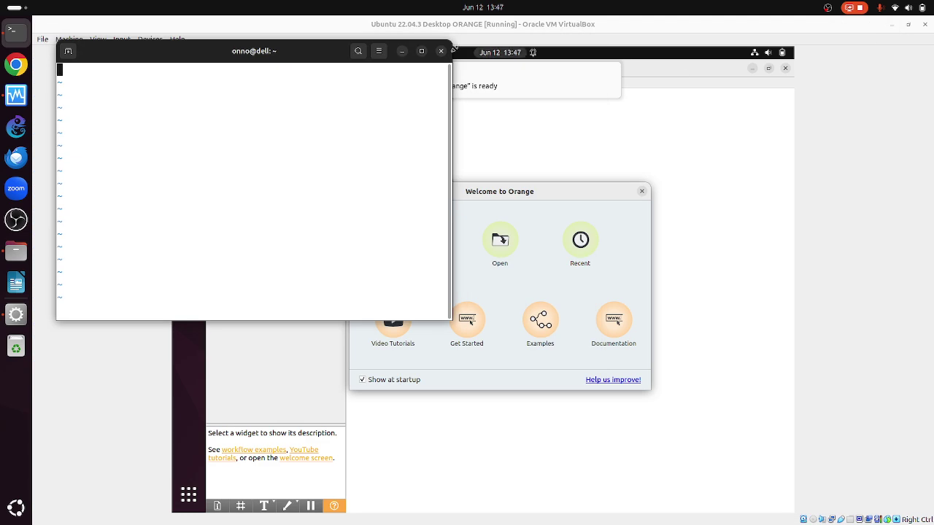
click(421, 51)
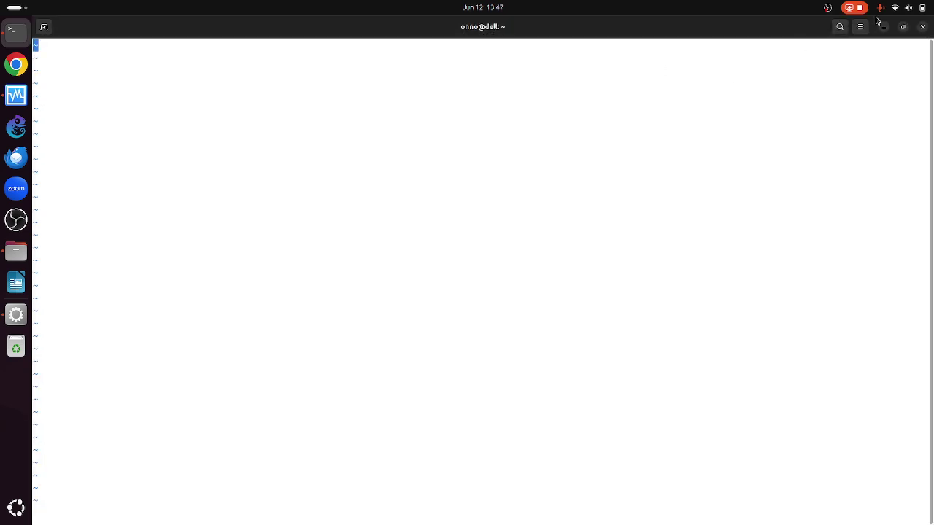
click(862, 29)
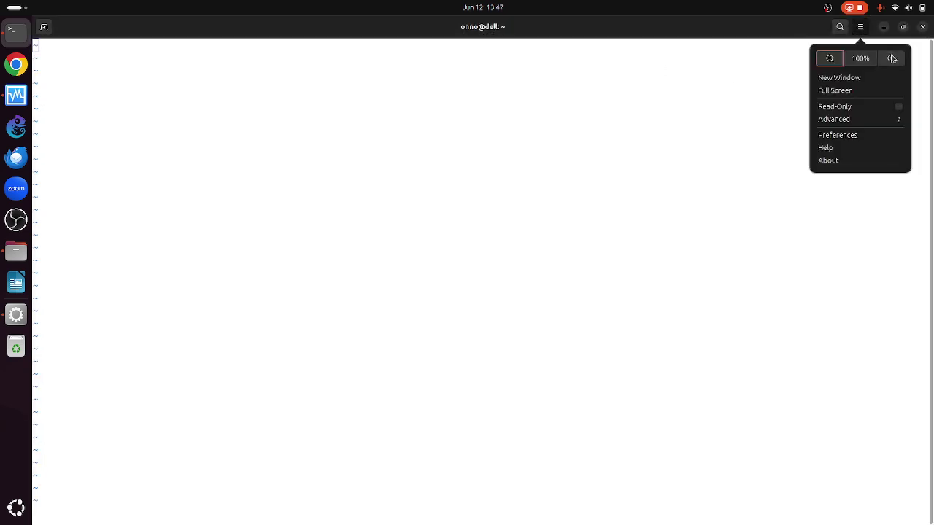
click(860, 27)
click(903, 27)
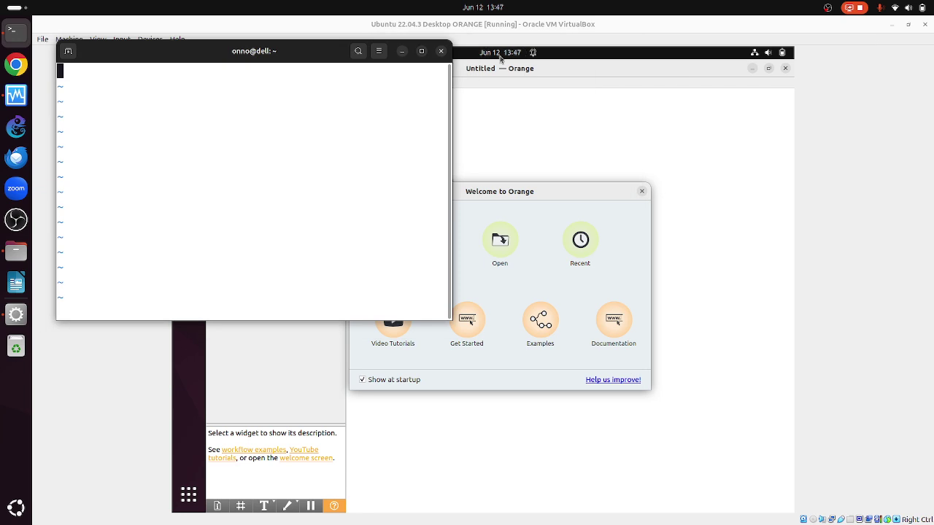
click(421, 52)
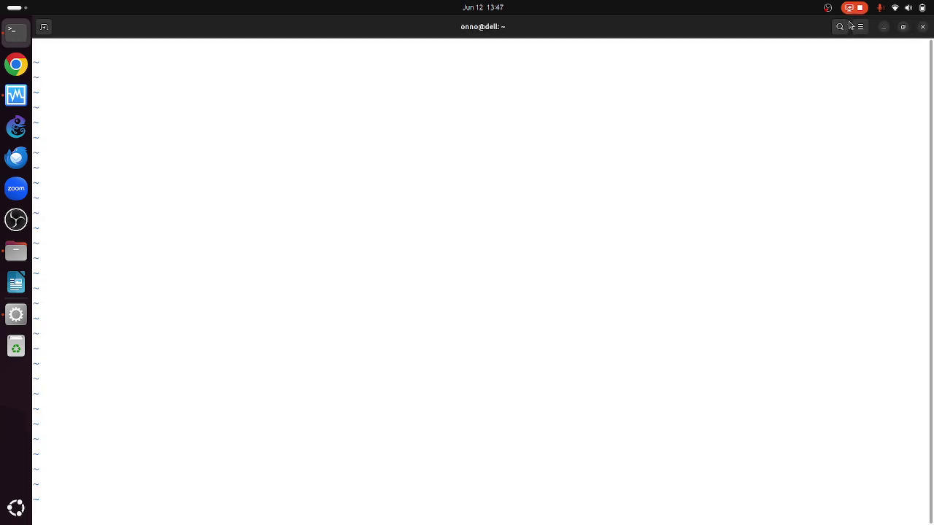
click(860, 27)
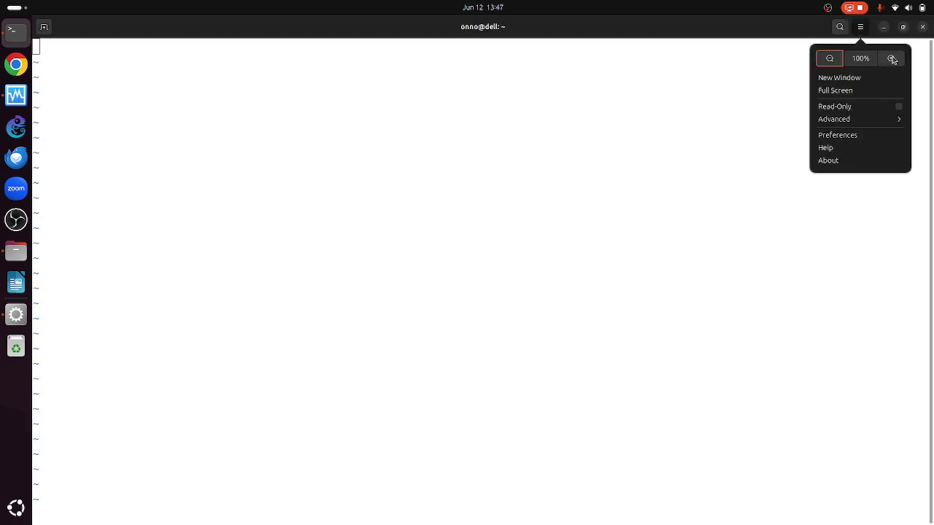
click(891, 57)
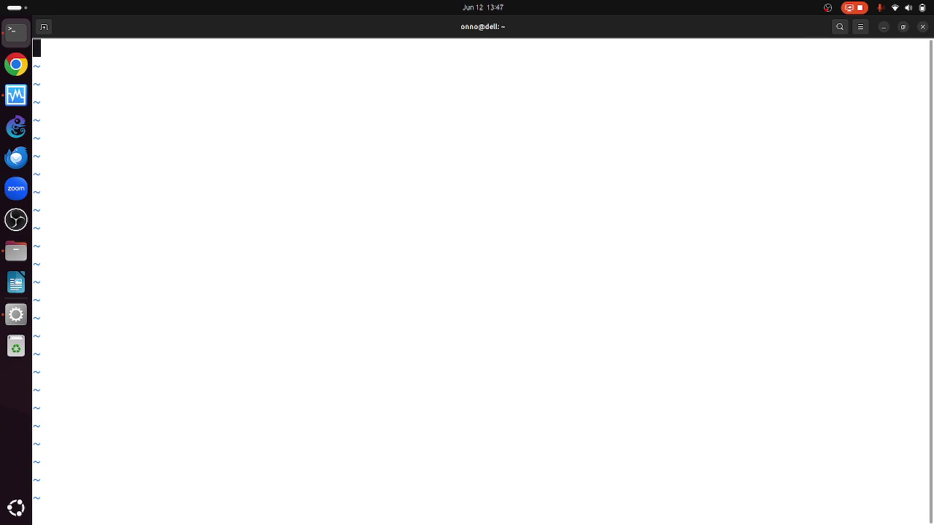
Step: Write the equation 'A x + B = Y' below a few blank lines
key(Return)
key(Return)
text(A)
key(BackSpace)
text(x + B = Y)
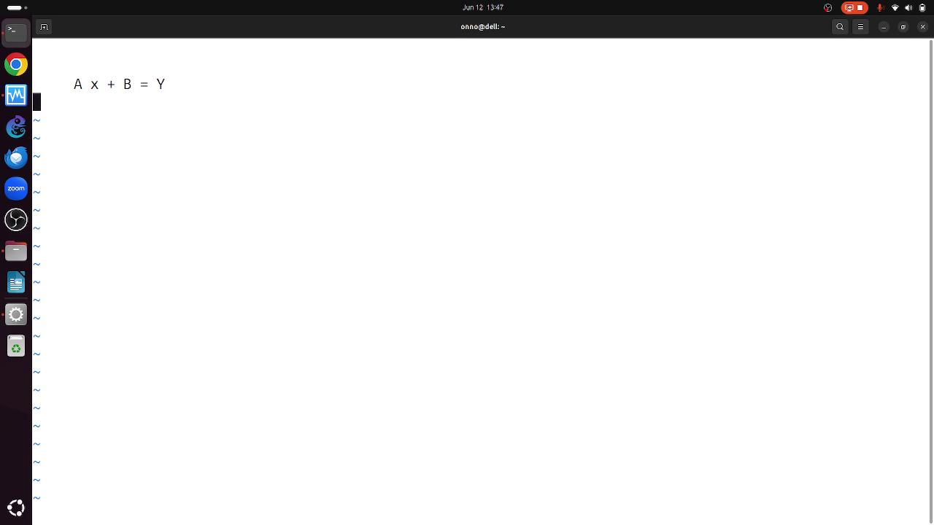
Step: Add the x/Y table rows '1 7', '2 8' and '3 9'
key(Return)
text(1      7)
key(Return)
text(2       8)
key(Return)
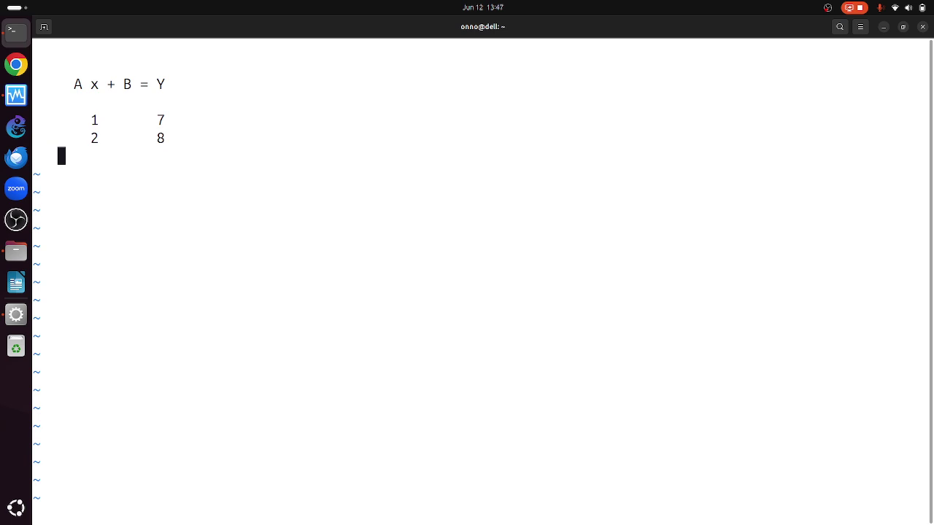
text(3       9)
key(Return)
key(Return)
Step: Add 'A' and 'B' on separate lines and return to the end of the A line
text(A)
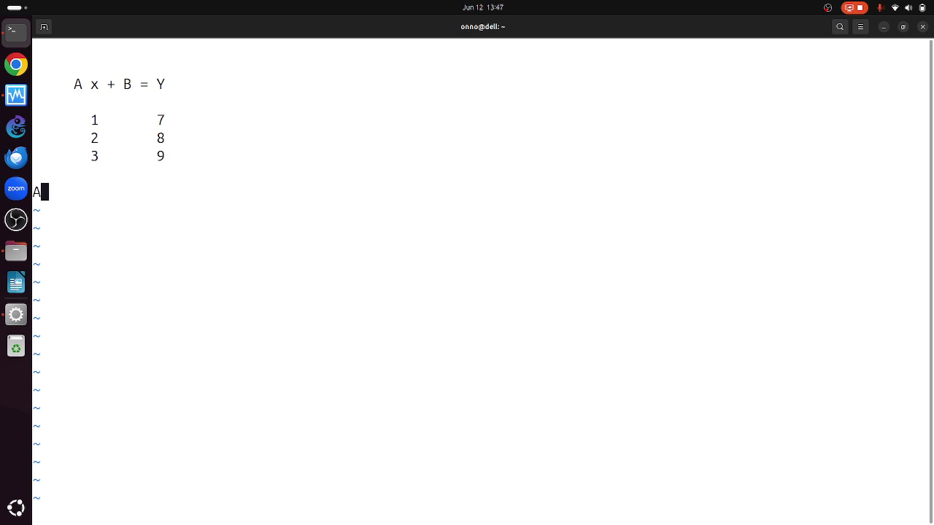
key(Return)
text(B)
key(Escape)
text(ka)
Step: Fill in A = 1 and B = 6
text(1)
key(BackSpace)
key(Escape)
text(jA 6)
key(Return)
key(Return)
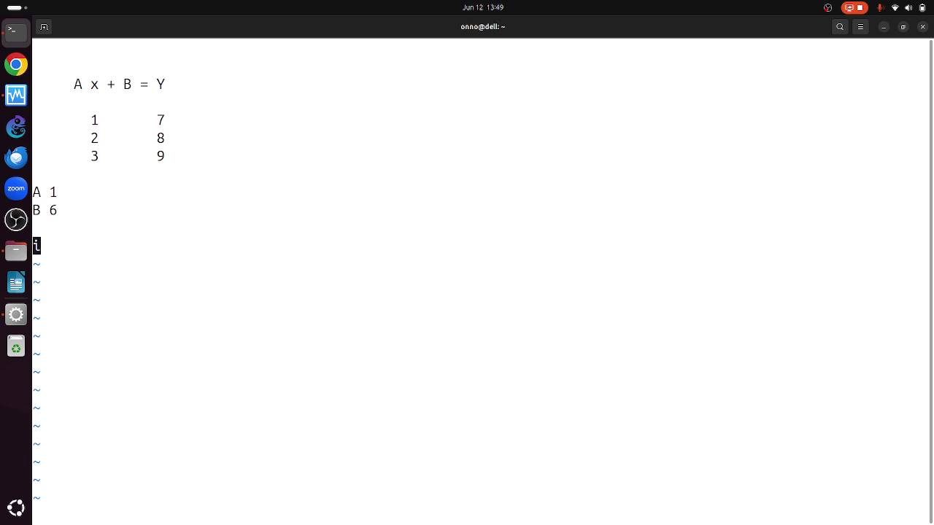
Step: Add the table rows '10 16' and '20 26'
text(10)
text(16)
key(Return)
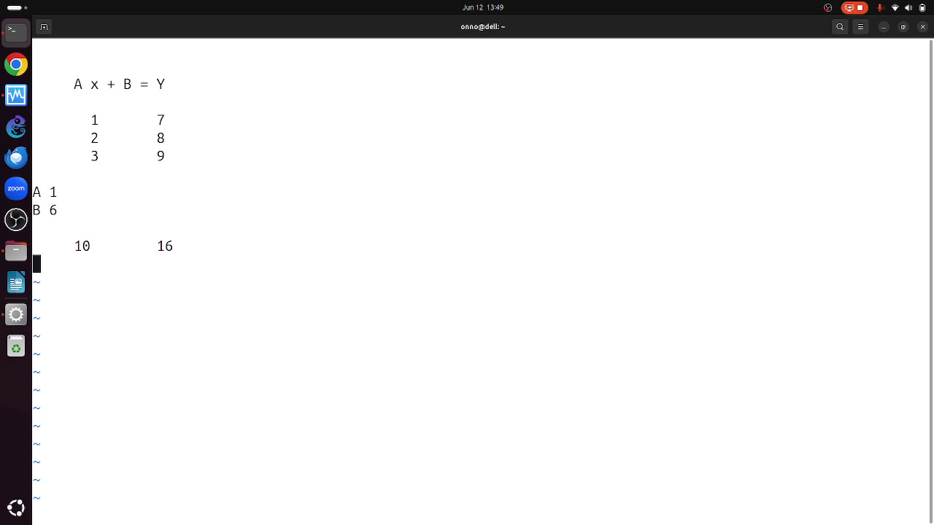
text(20        26)
key(Return)
key(Return)
key(Return)
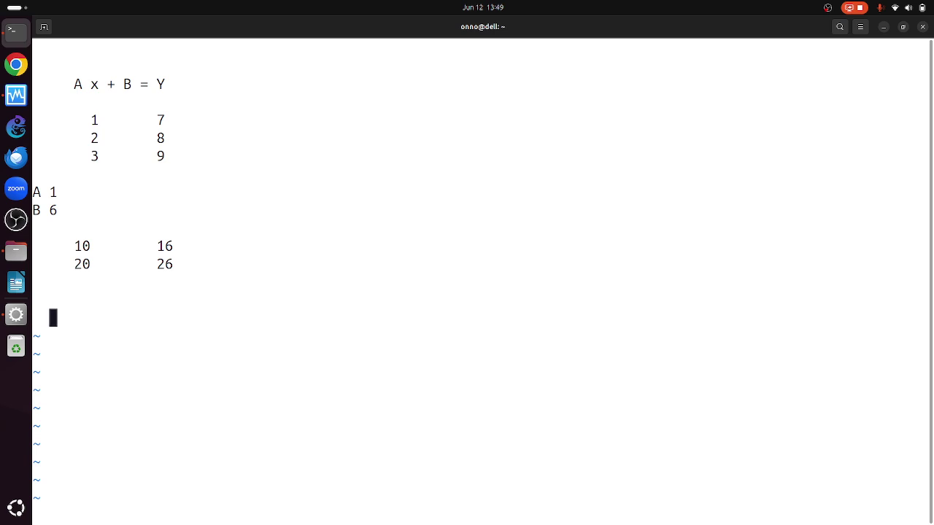
Step: Add 'TANGSEL keren banget' labelled 1 and 'Anak saya sakit keras sekali' labelled 0
key(BackSpace)
key(BackSpace)
text(TANGSEL keren banget   )
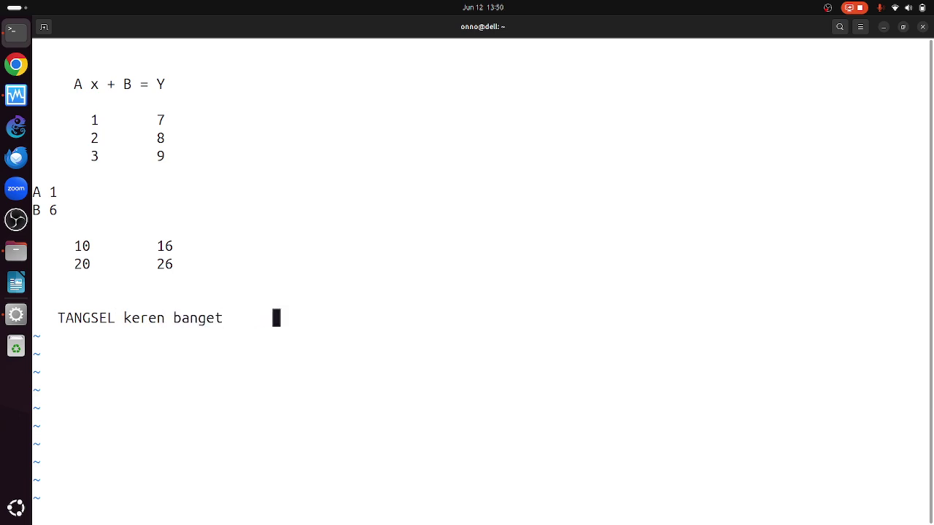
text(     1)
key(Return)
text(Anak saya sa)
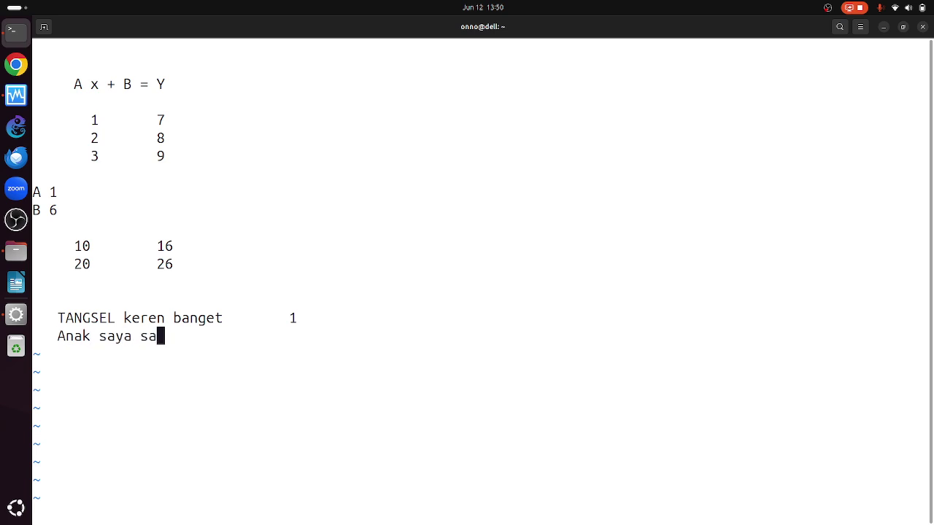
text(kit keras)
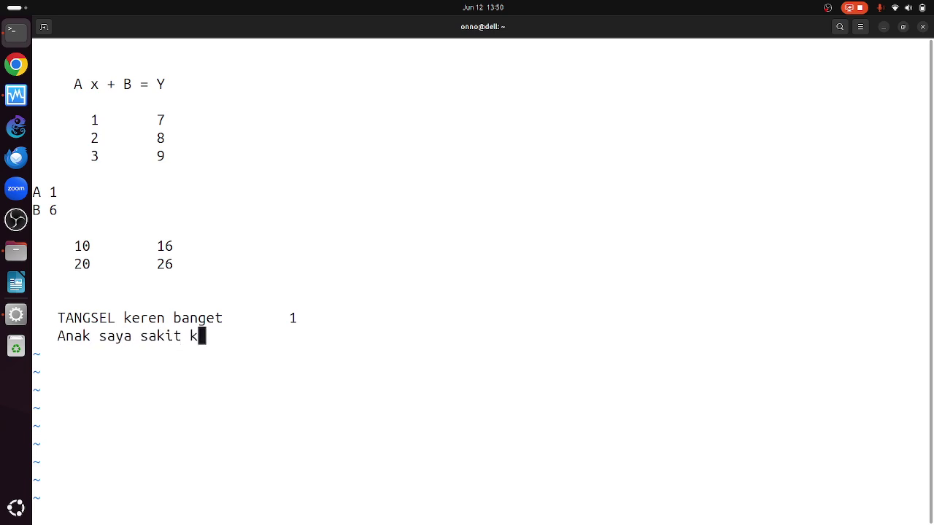
key(BackSpace)
text(as sekali)
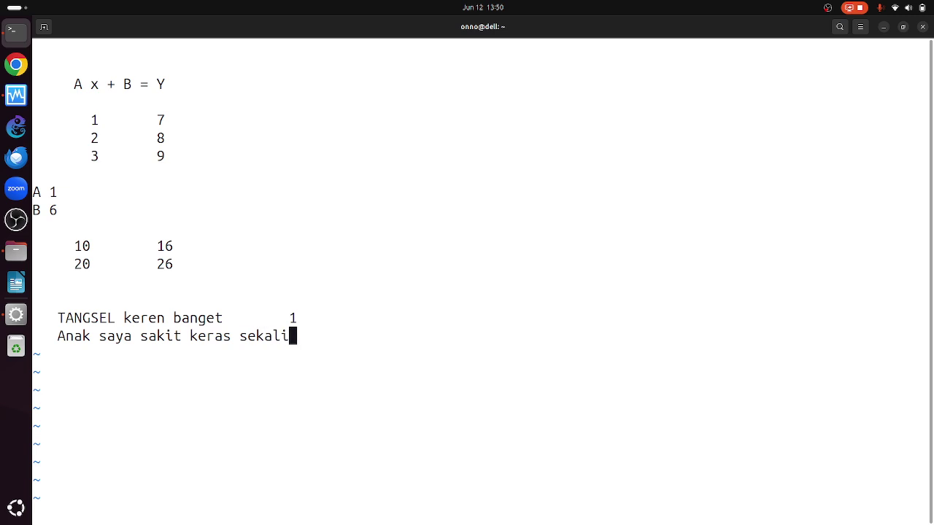
text(   0ki)
key(Down)
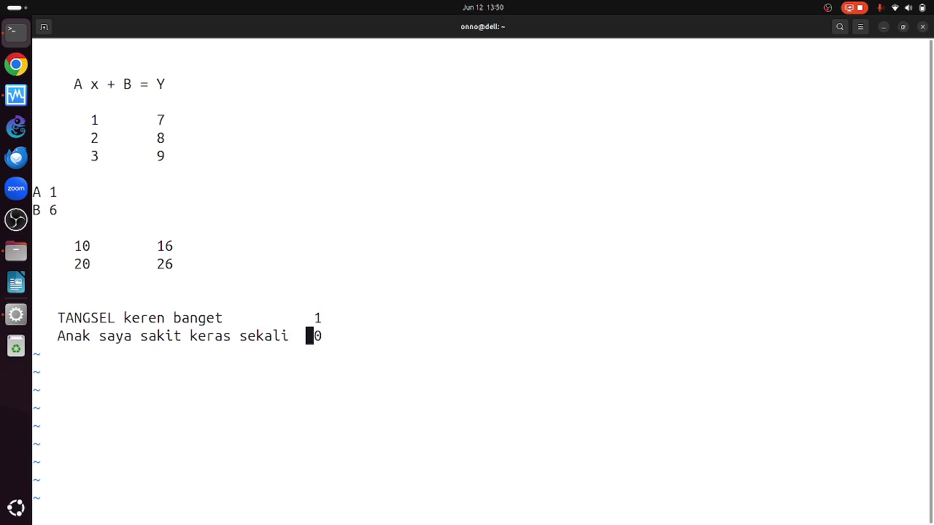
key(End)
Step: Add 'Kue itu enak banget' labelled 1 and the unlabelled line 'Martabak di TANGSEL enak sekali'
key(Return)
text(Kue itru)
key(Left)
key(Left)
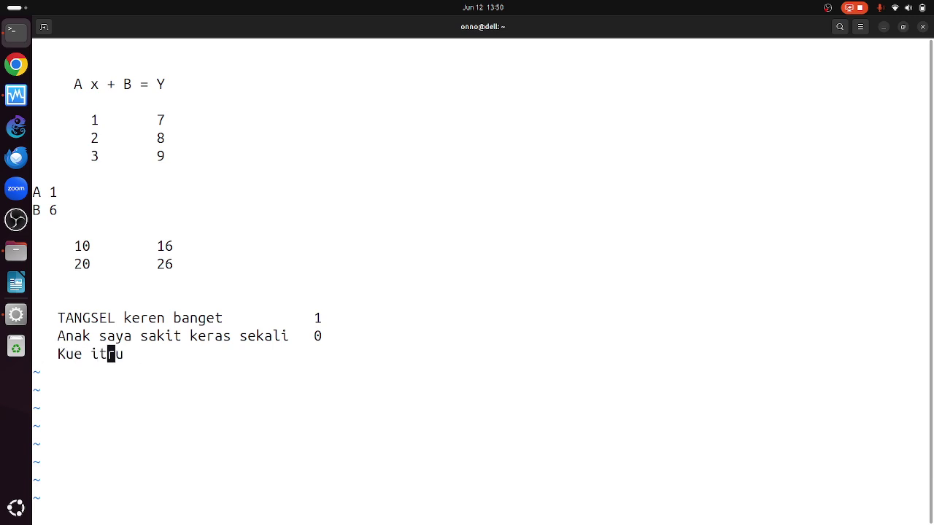
key(Delete)
key(End)
text(enak bange)
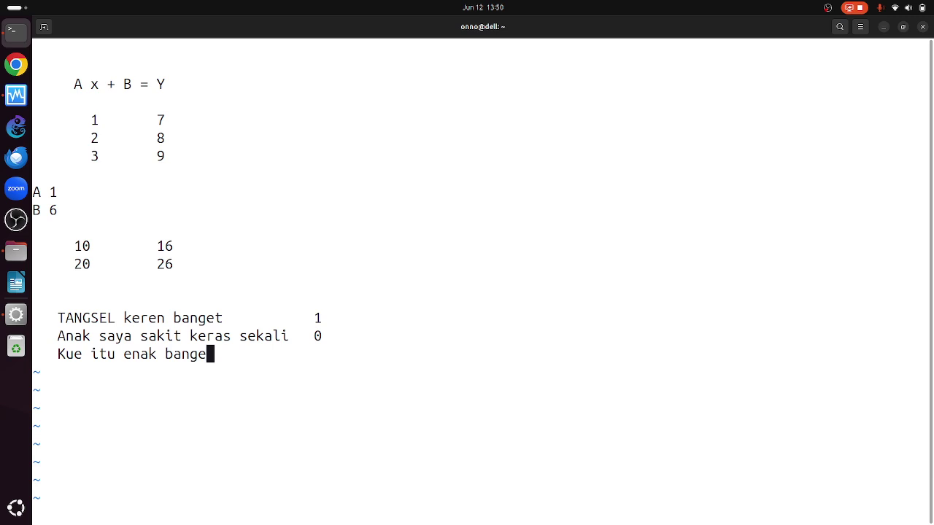
text(t            1)
key(Return)
key(Return)
key(Return)
text(Martaba)
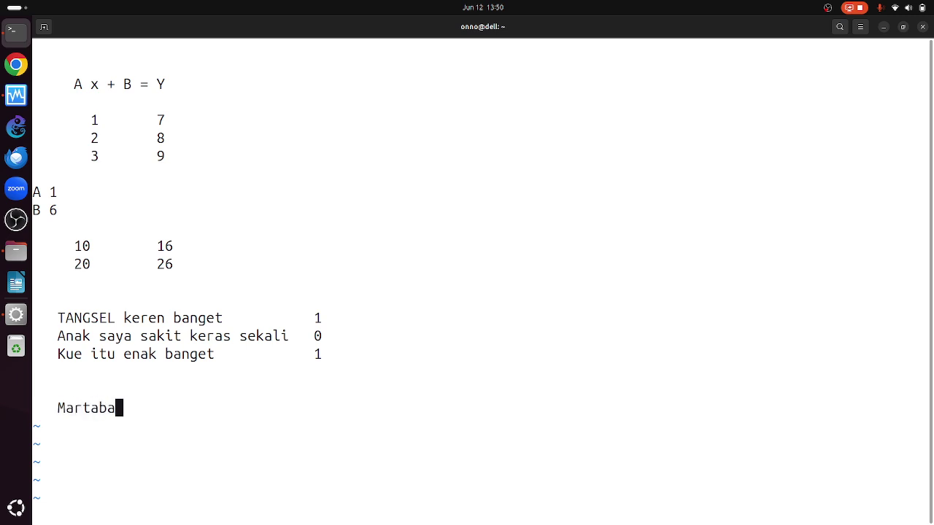
text(k di TANGSEL e)
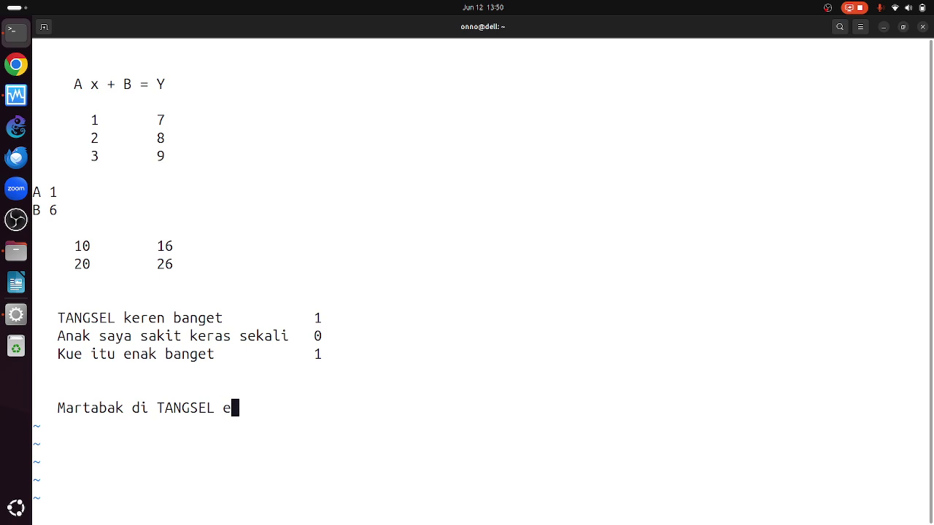
text(nak sekali)
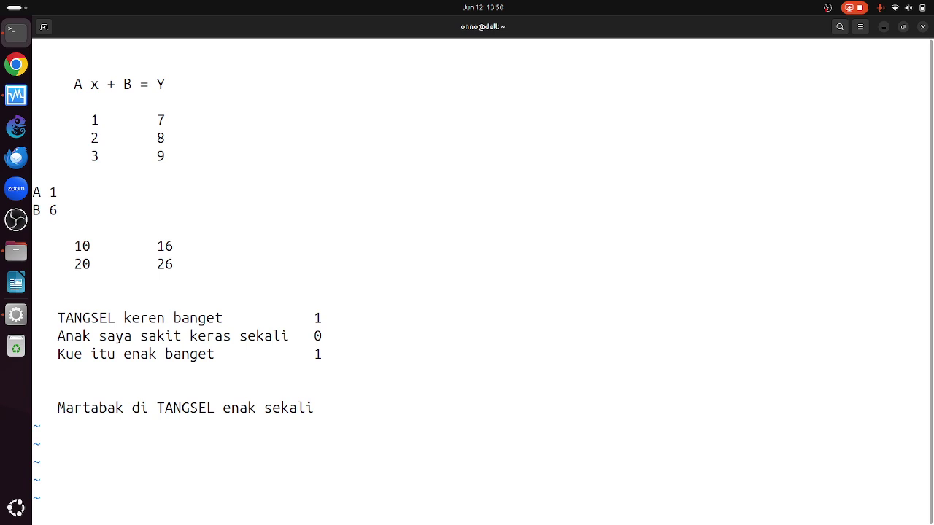
Step: Label the Martabak sentence 1 and highlight key words and the 0/1 labels
text(1)
drag(108, 318, 164, 309)
drag(130, 335, 174, 336)
drag(114, 354, 190, 355)
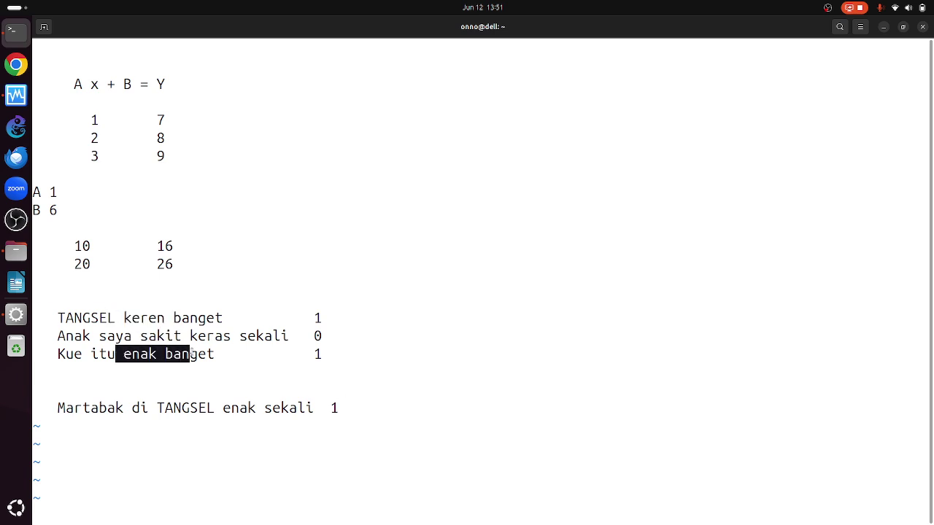
drag(143, 407, 190, 408)
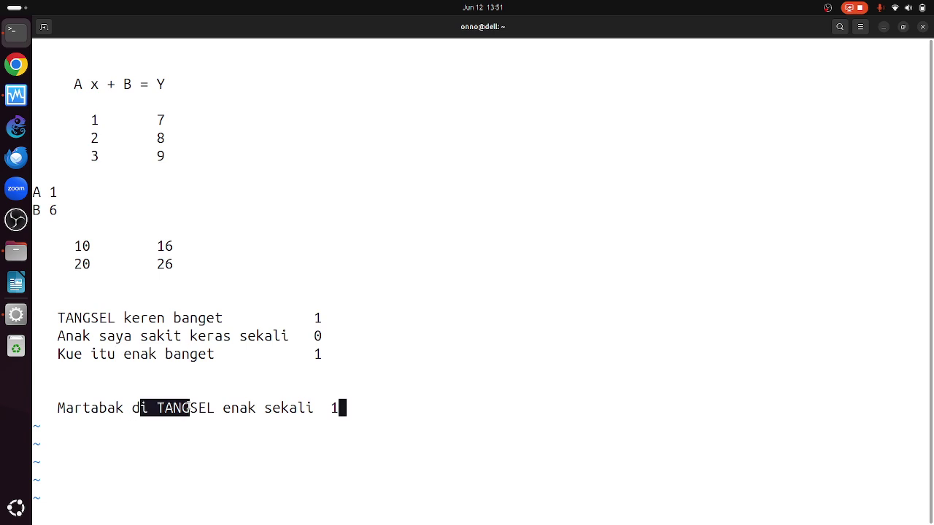
drag(313, 334, 320, 354)
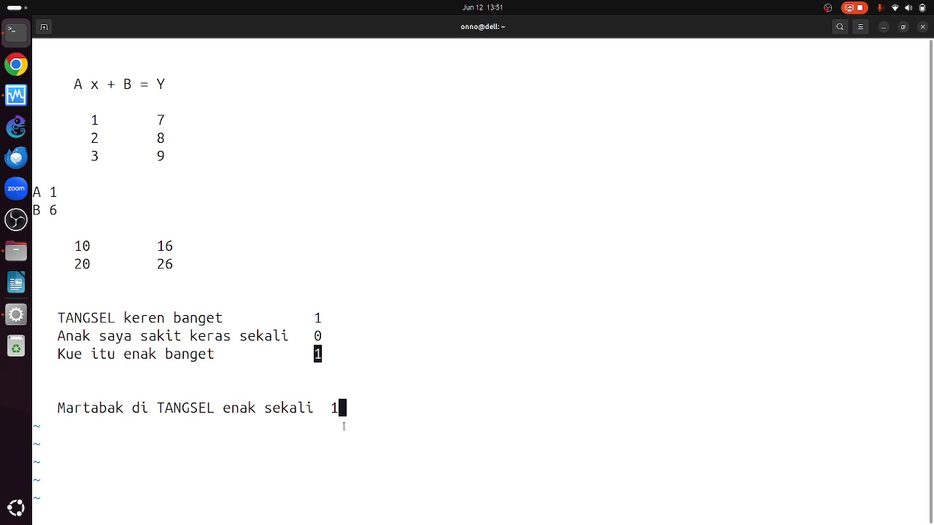
Step: Quit vim without saving using :q!
key(Escape)
text(:q!)
key(Return)
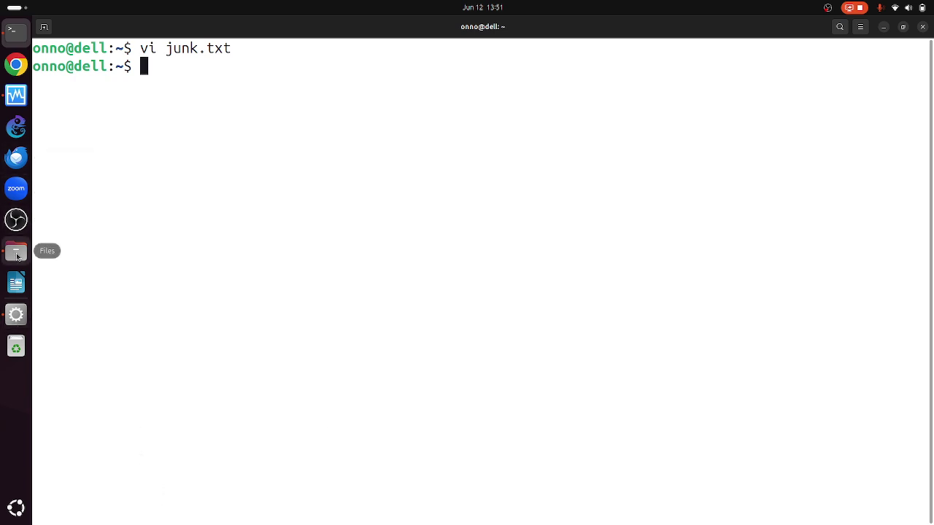
Step: Open the ORANGE folder inside Home in the Files browser
click(17, 253)
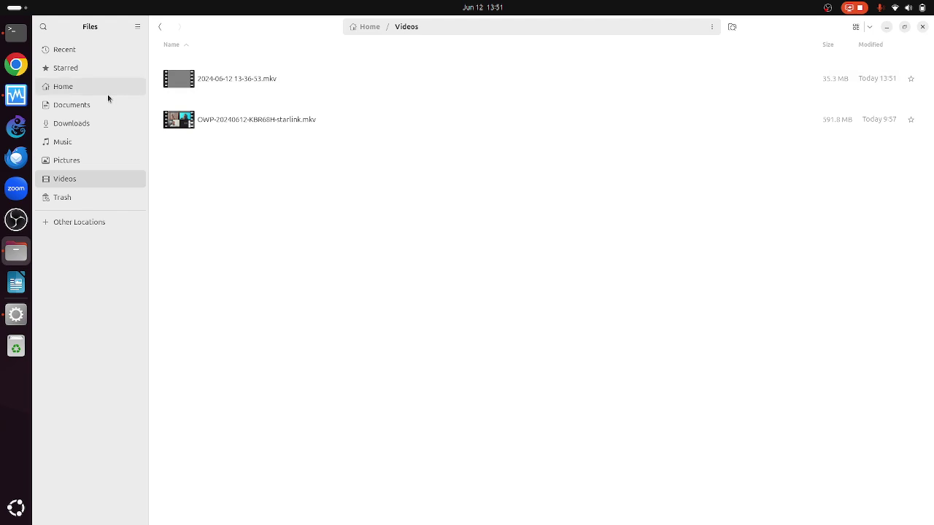
click(77, 87)
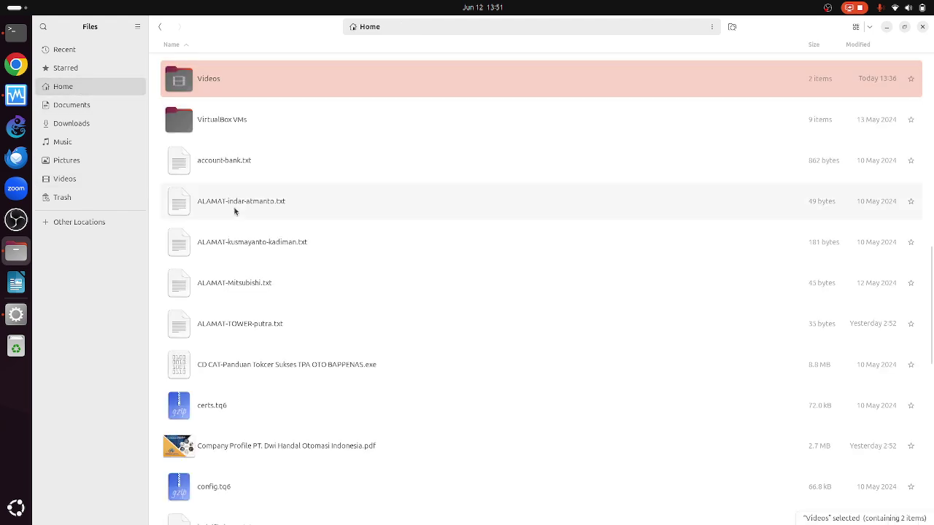
key(Down)
key(Home)
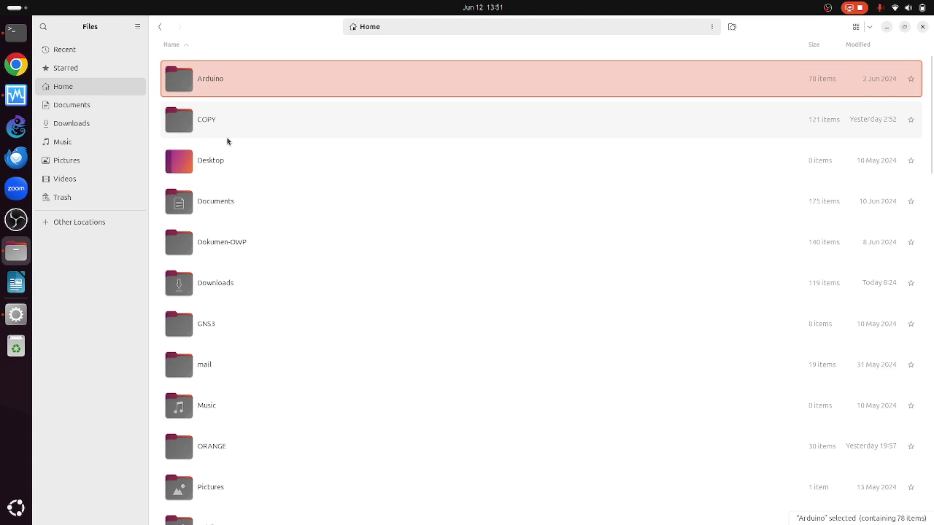
key(Down)
key(Down)
key(Down)
key(Down)
key(Down)
key(Down)
key(Down)
key(Down)
key(Down)
key(Down)
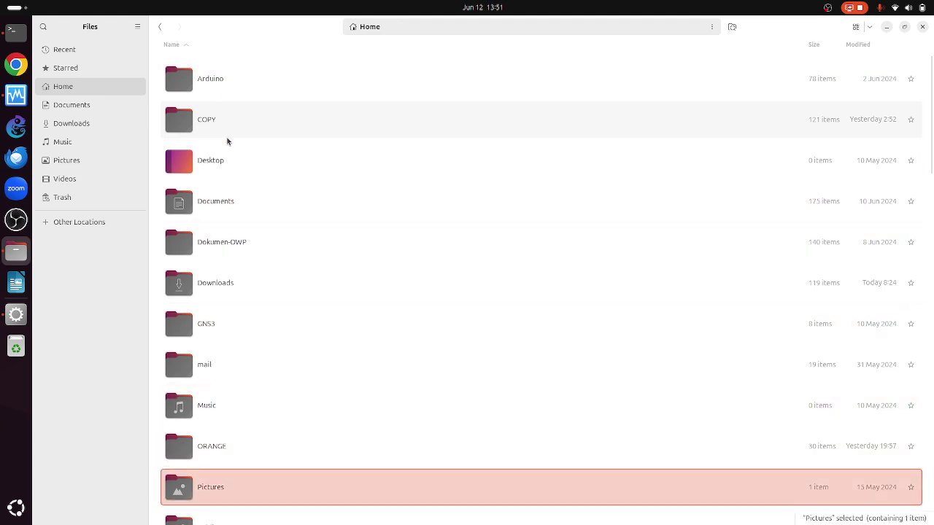
key(Up)
key(Return)
Step: Open miskin.xls in LibreOffice Calc
key(Down)
key(Down)
key(Down)
key(Down)
key(Down)
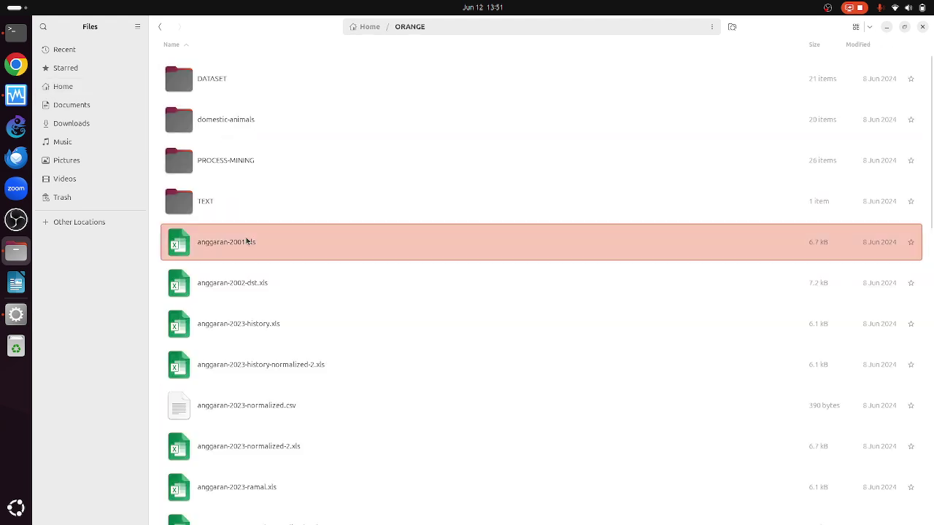
key(Down)
key(Down)
key(Down)
key(Down)
key(Down)
key(Down)
key(Down)
key(Down)
key(Down)
key(Down)
key(Down)
key(Down)
key(Down)
key(Down)
key(Down)
key(Down)
key(Down)
key(Down)
key(Down)
key(Down)
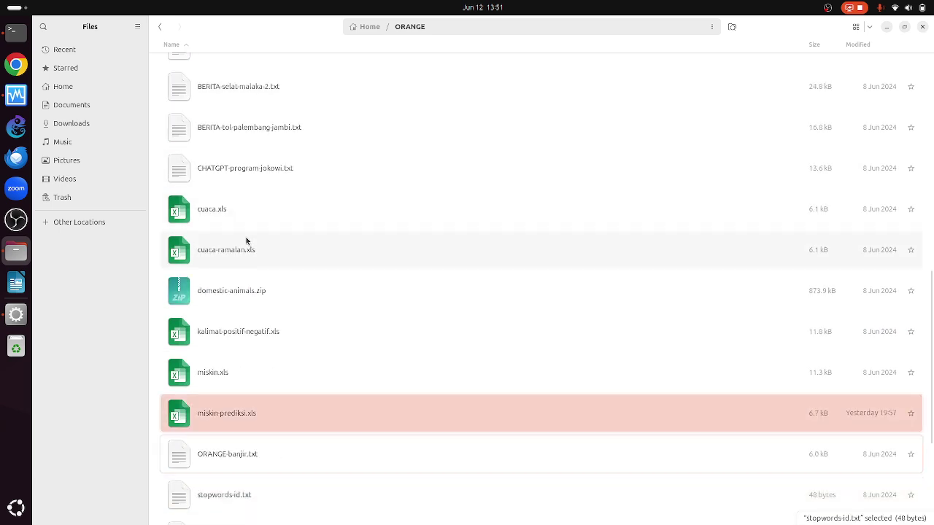
key(Up)
key(Return)
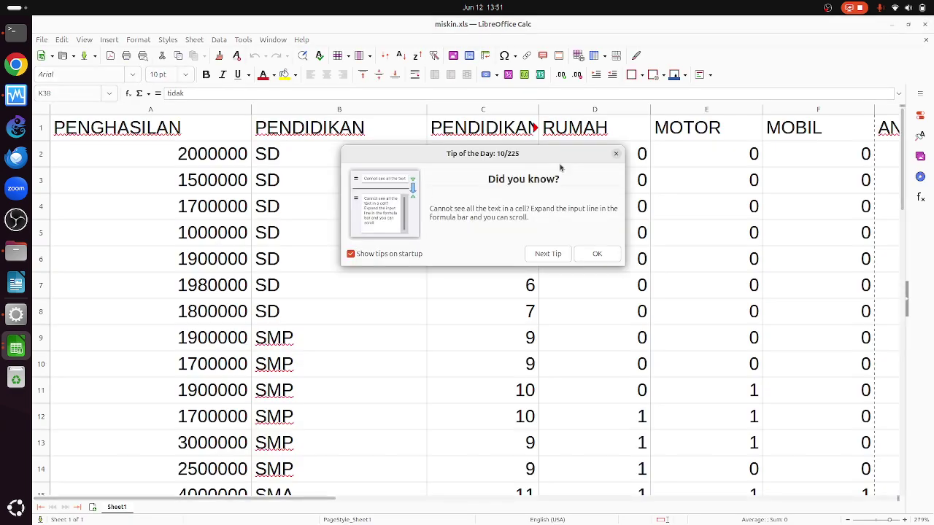
click(616, 153)
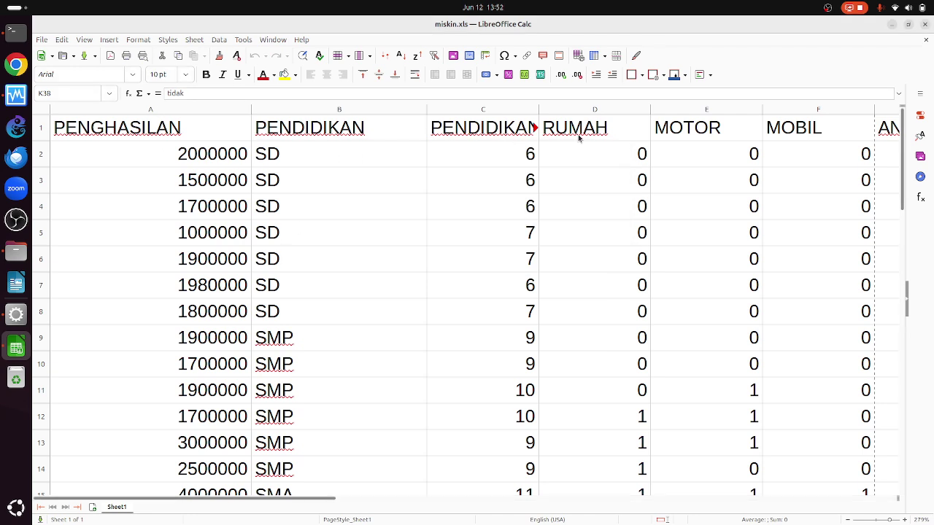
key(Right)
key(Right)
key(Right)
key(Left)
key(Left)
key(Left)
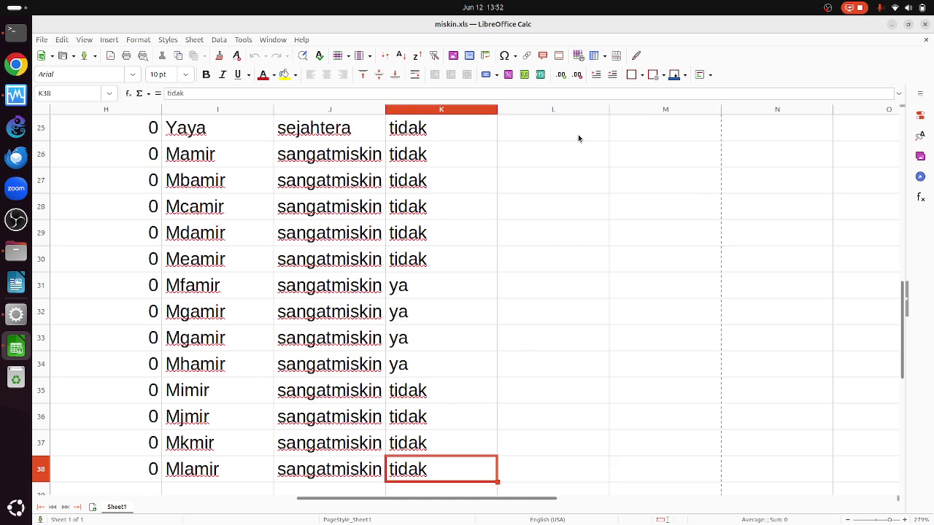
key(Left)
key(Left)
key(Left)
key(Left)
key(Left)
key(Left)
key(Left)
key(Left)
key(Left)
key(Left)
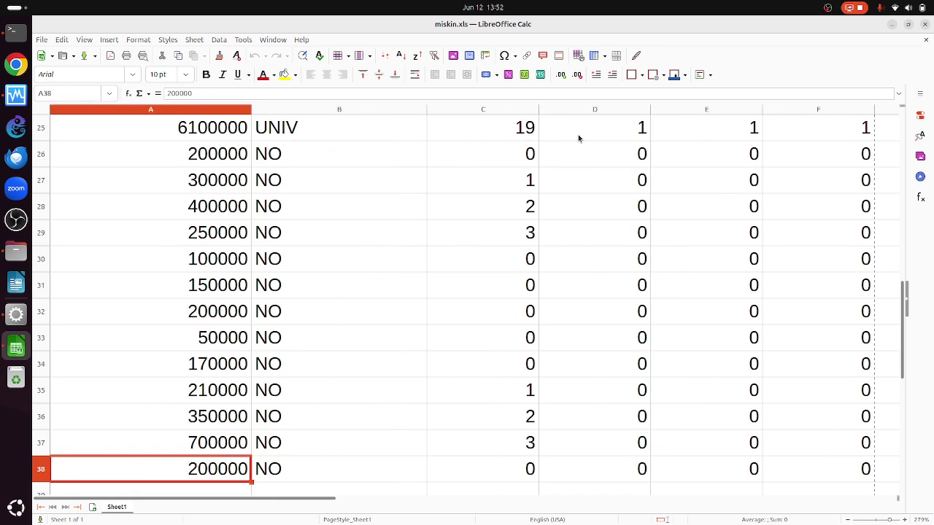
key(Up)
key(Up)
key(Up)
key(Up)
key(Up)
key(Up)
key(Up)
key(Up)
key(Up)
key(Up)
key(Up)
key(Up)
key(Up)
key(Up)
key(Up)
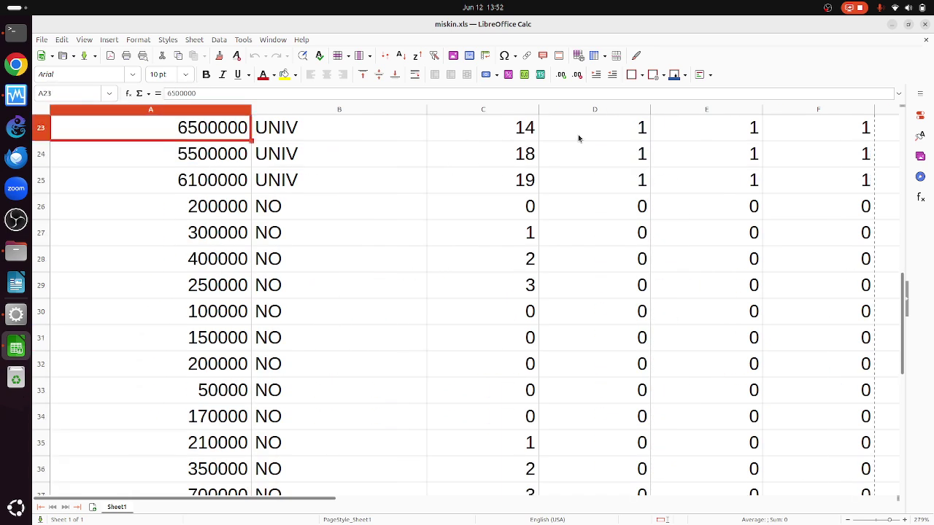
key(Up)
key(Up)
key(Up)
key(Up)
key(Up)
key(Up)
key(Up)
key(Up)
key(Up)
key(Up)
key(Up)
key(Up)
key(Up)
key(Up)
key(Up)
key(Up)
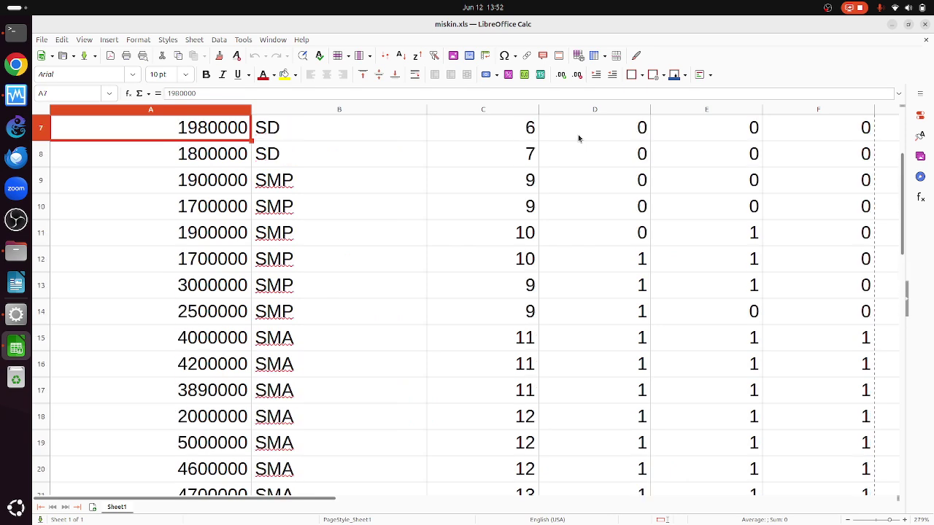
key(Up)
key(Up)
key(Up)
key(Up)
key(Up)
key(Up)
key(Right)
key(Right)
key(Right)
key(Right)
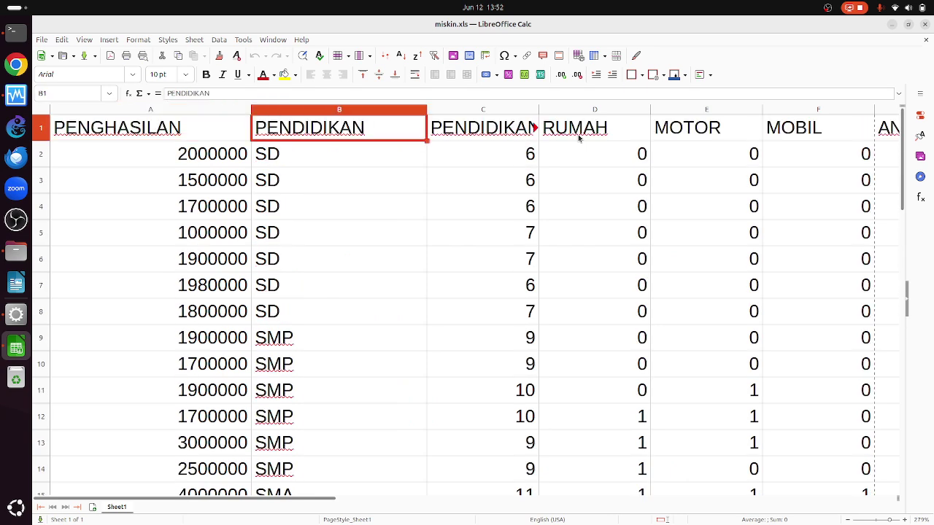
key(Right)
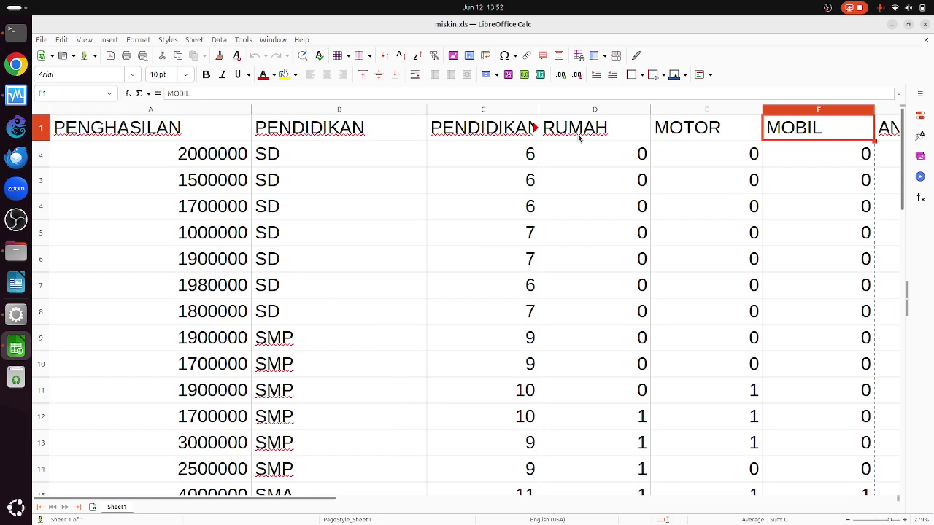
key(Right)
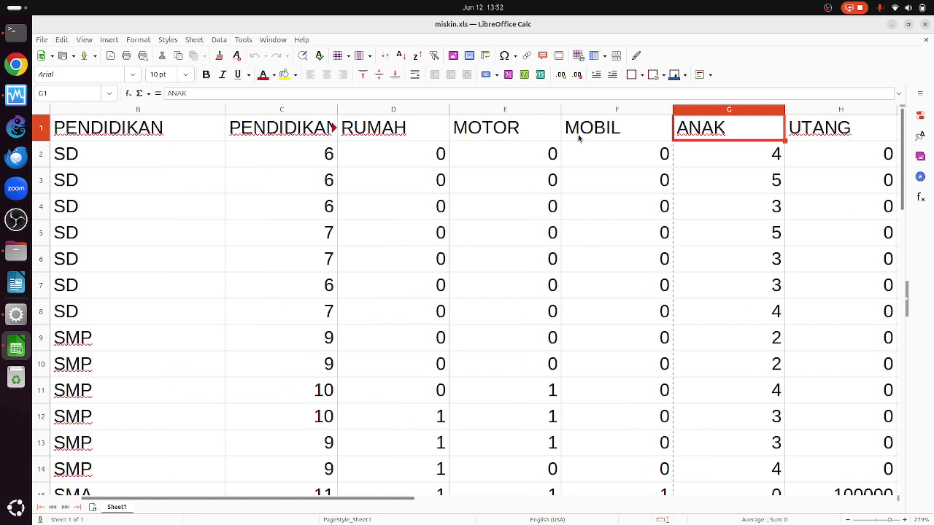
key(Right)
key(Right)
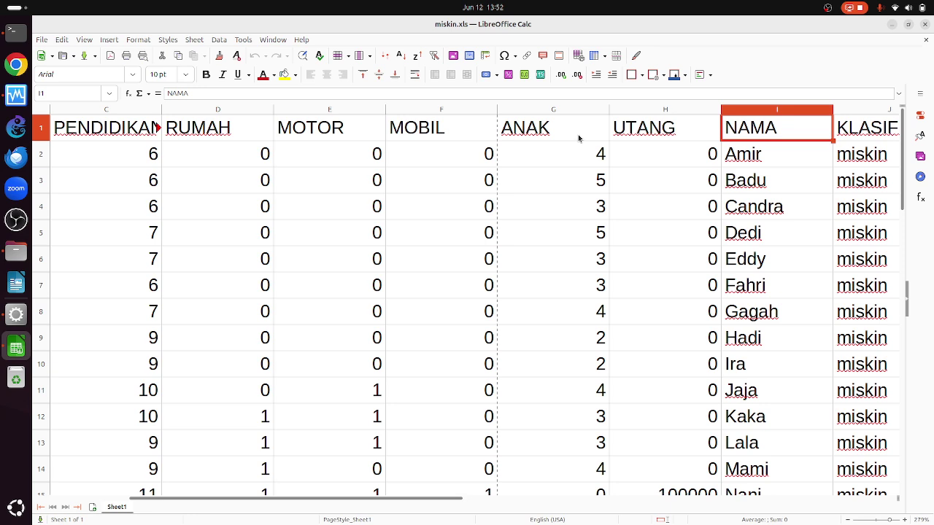
key(Right)
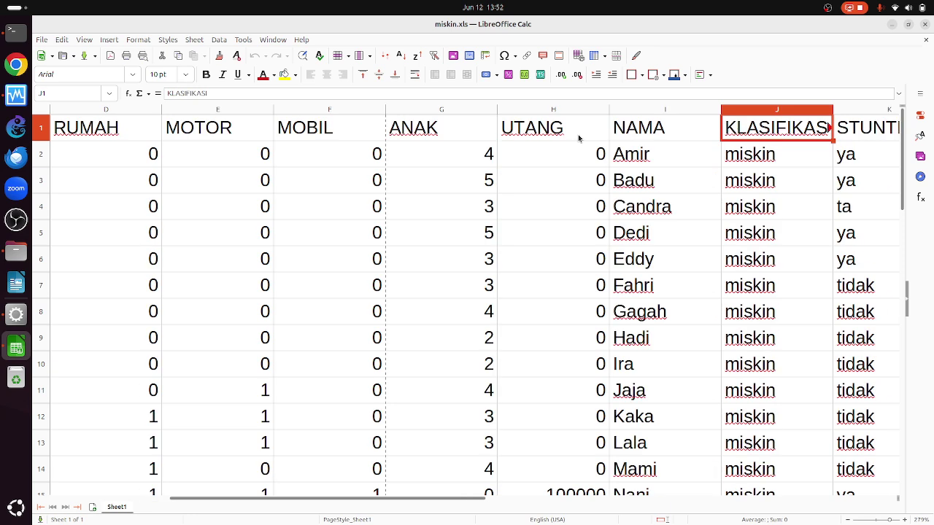
key(Right)
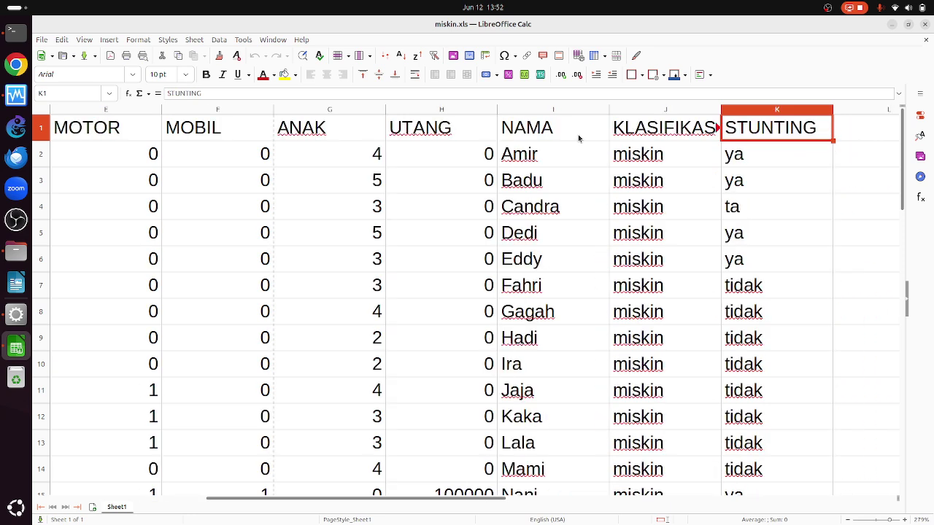
key(Left)
key(Down)
key(Down)
key(Down)
key(Down)
key(Down)
key(Down)
key(Down)
key(Down)
key(Down)
key(Down)
key(Down)
key(Down)
key(Down)
key(Down)
key(Down)
key(Down)
key(Down)
key(Down)
key(Down)
key(Down)
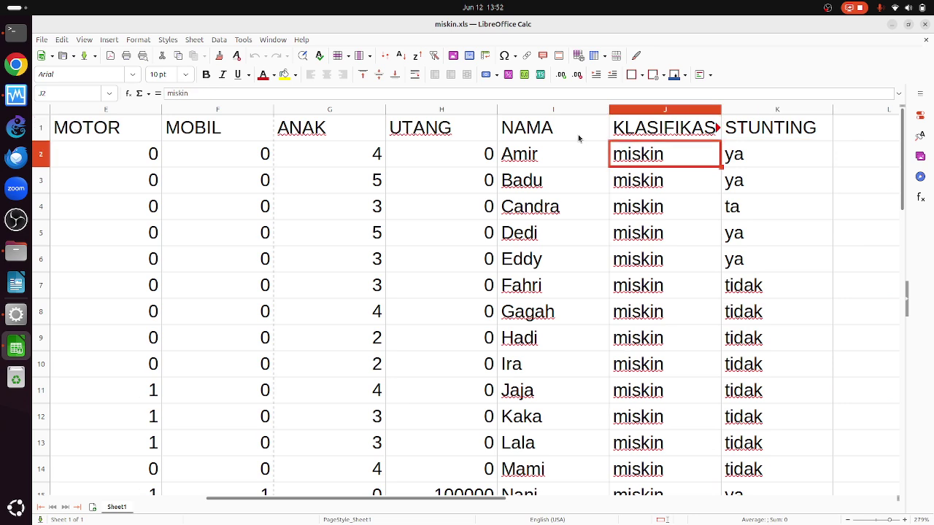
key(Down)
key(Down)
key(Down)
key(Down)
key(Down)
key(Down)
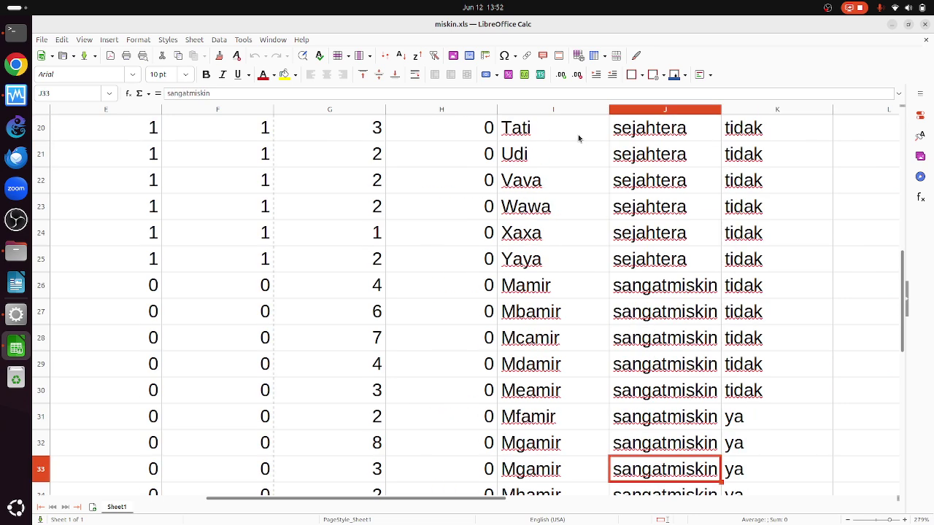
key(Up)
key(Up)
key(Up)
key(Up)
key(Up)
key(Up)
key(Up)
key(Up)
key(Up)
key(Up)
key(Up)
key(Up)
key(Up)
key(Up)
key(Up)
key(Up)
key(Up)
key(Up)
key(Up)
key(Up)
key(Up)
key(Up)
key(Up)
key(Up)
key(Up)
key(Up)
key(Up)
key(Up)
key(Up)
key(Up)
key(Up)
key(Up)
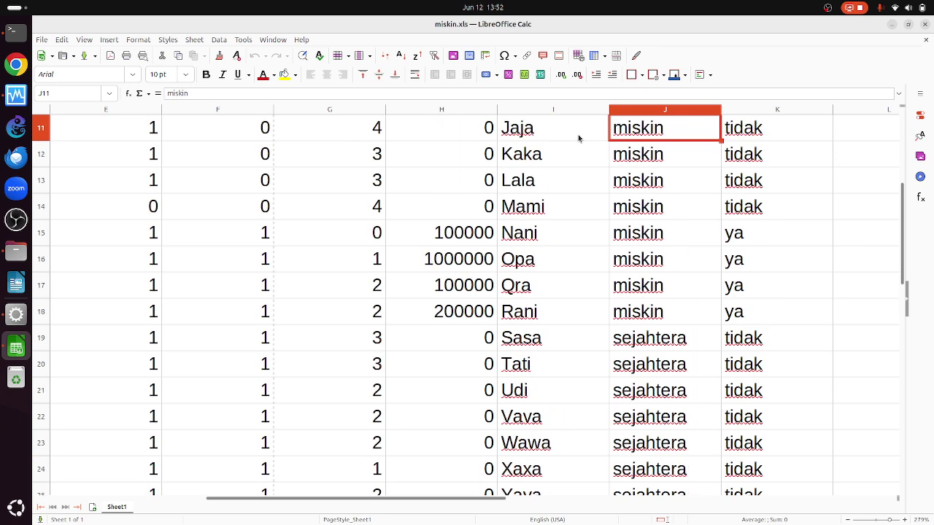
key(Right)
key(Down)
key(Down)
key(Down)
key(Down)
key(Down)
key(Down)
key(Down)
key(Down)
key(Down)
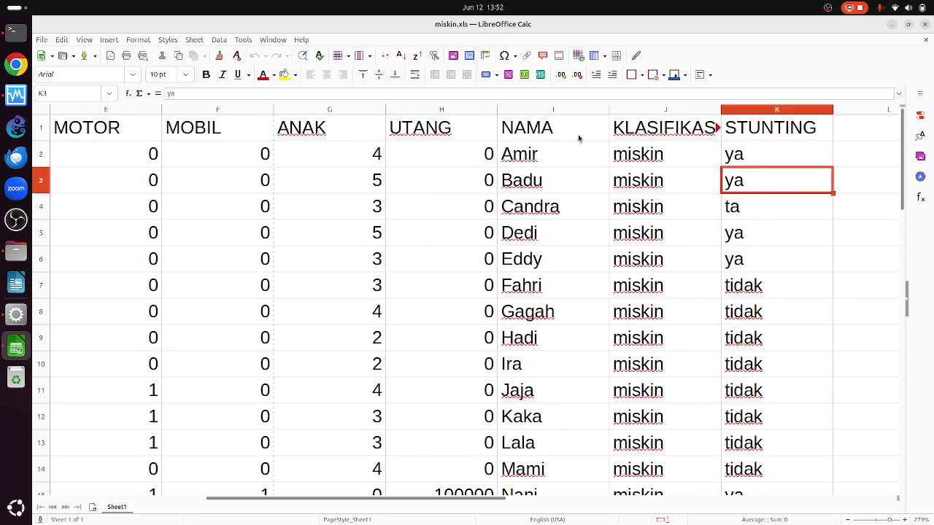
key(Down)
key(Down)
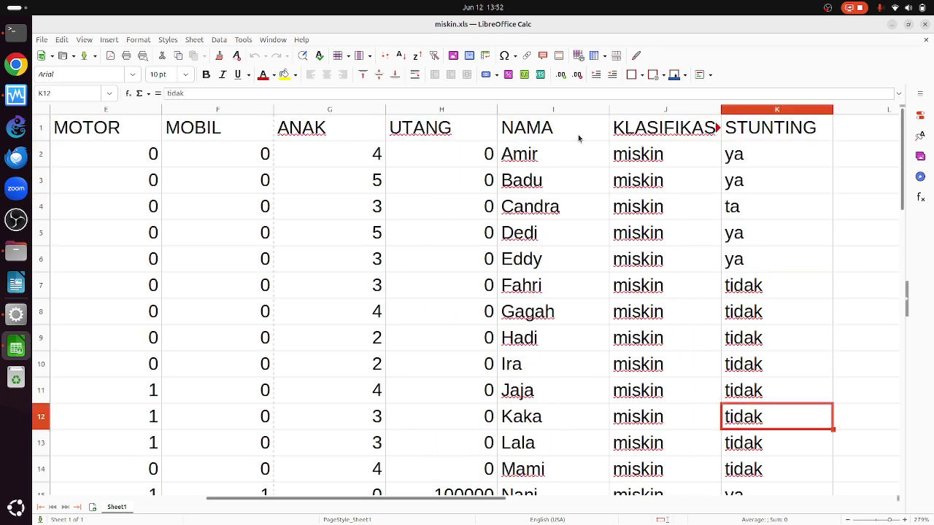
key(Down)
key(Left)
key(Left)
key(Left)
key(Left)
key(Left)
key(Left)
key(Left)
key(Left)
key(Left)
key(Left)
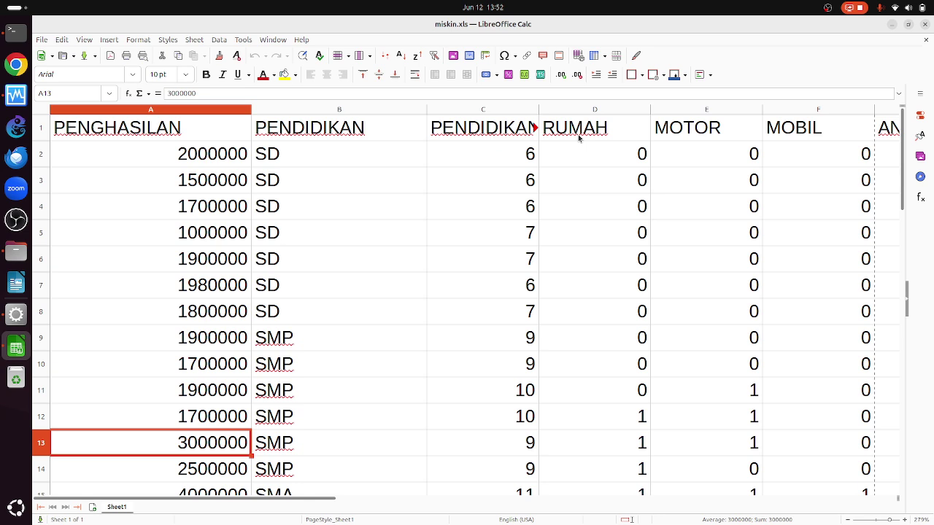
Step: Review rows 13 and 7 of miskin.xls across PENDIDIKAN, STUNTING and KLASIFIKASI, then quit Calc
key(Right)
key(Right)
key(Right)
key(Right)
key(Right)
key(Right)
key(Right)
key(Right)
key(Right)
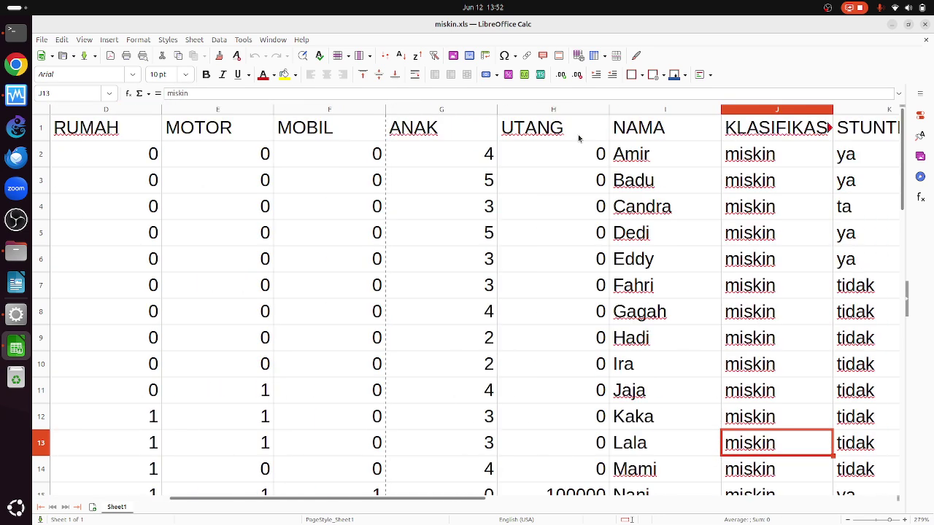
key(Home)
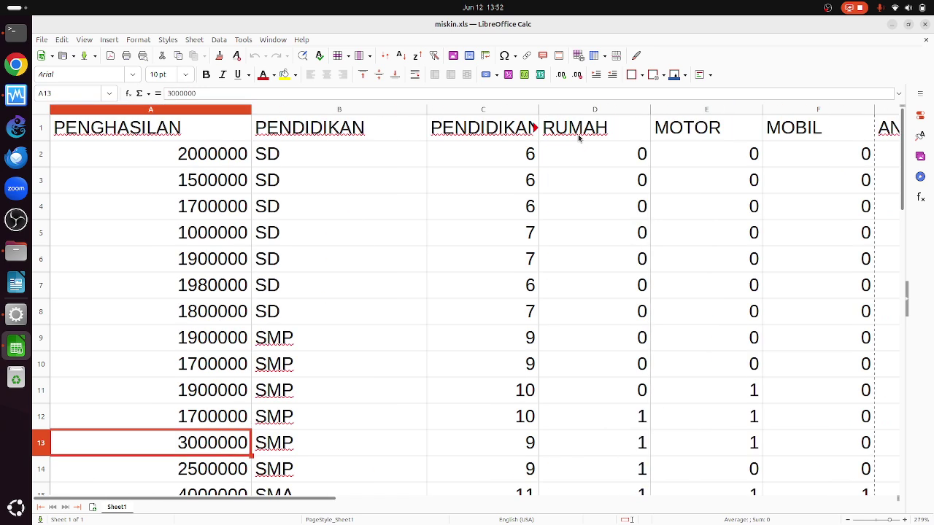
key(Up)
key(Up)
key(Up)
key(Up)
key(Up)
key(Up)
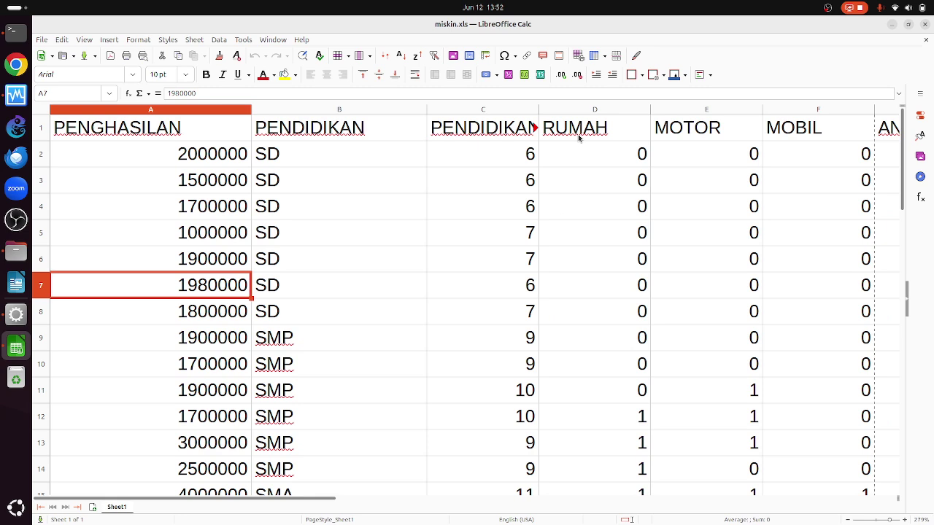
key(Right)
key(Right)
key(Right)
key(Right)
key(Right)
key(Right)
key(Right)
key(Right)
key(Right)
key(Right)
key(Right)
key(Right)
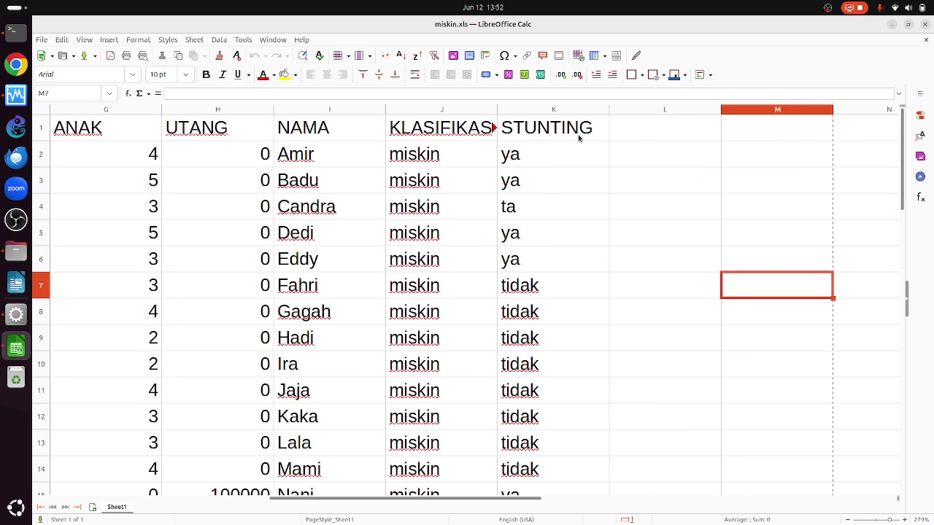
key(Left)
key(Left)
key(Left)
key(Left)
key(Home)
key(Right)
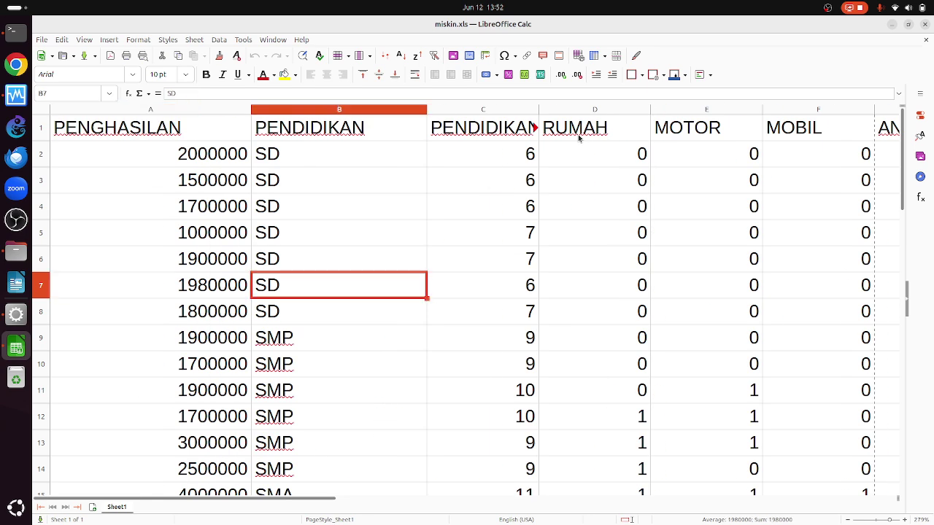
key(Right)
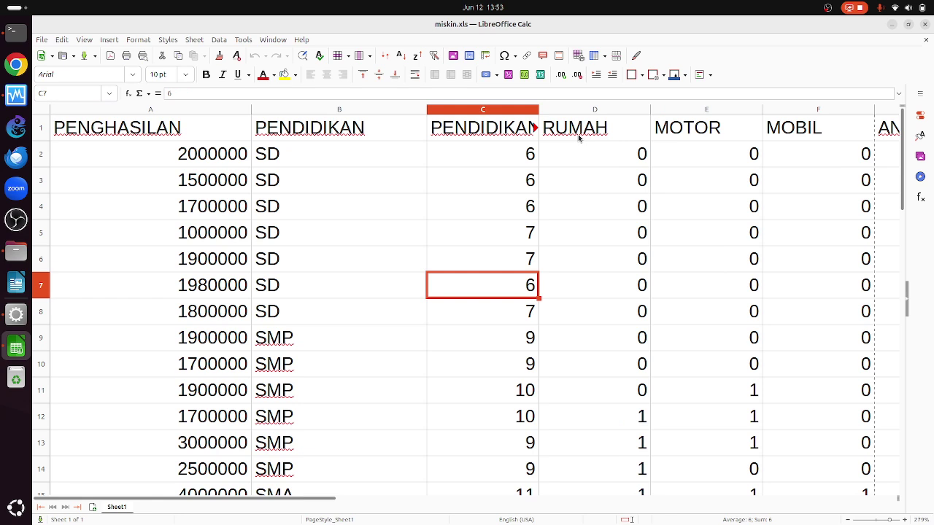
key(Right)
key(Right)
key(Right)
key(Right)
key(Right)
key(Right)
key(Right)
key(Right)
key(Right)
key(Right)
key(Right)
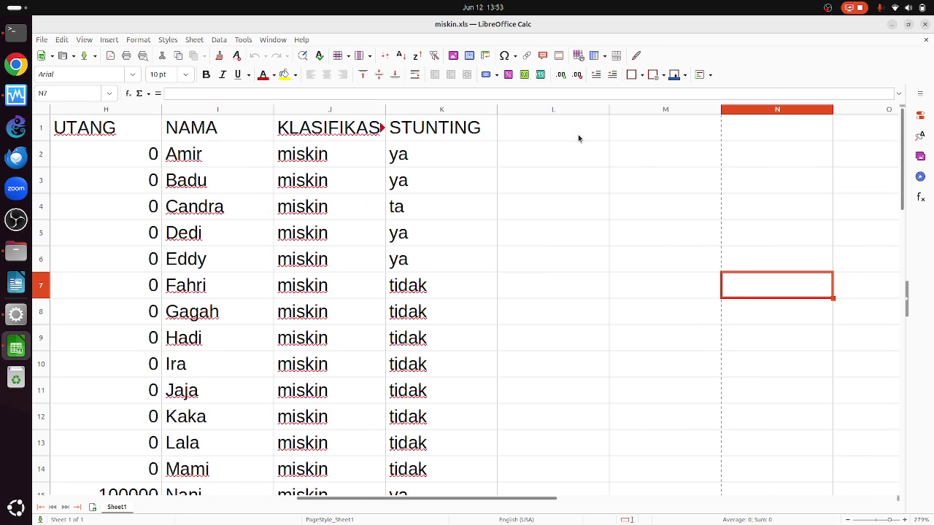
key(Left)
key(Left)
key(Left)
key(Left)
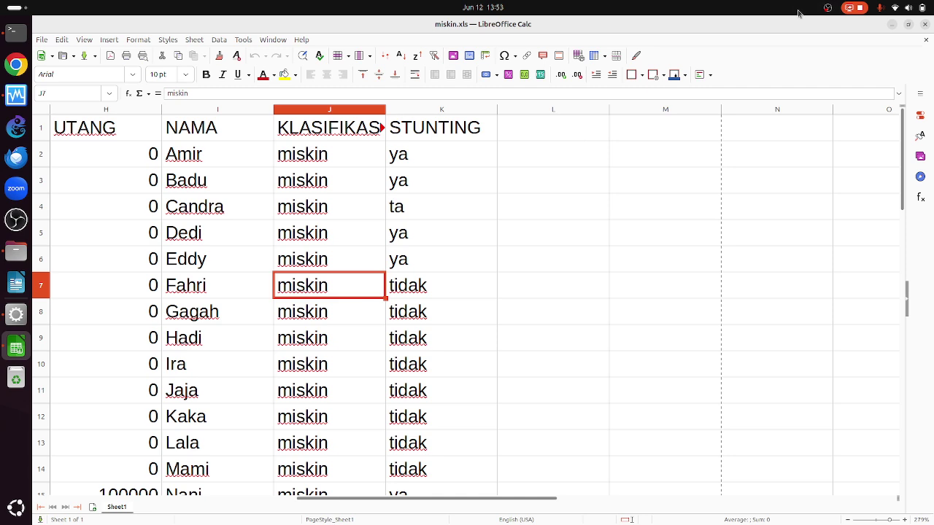
click(924, 24)
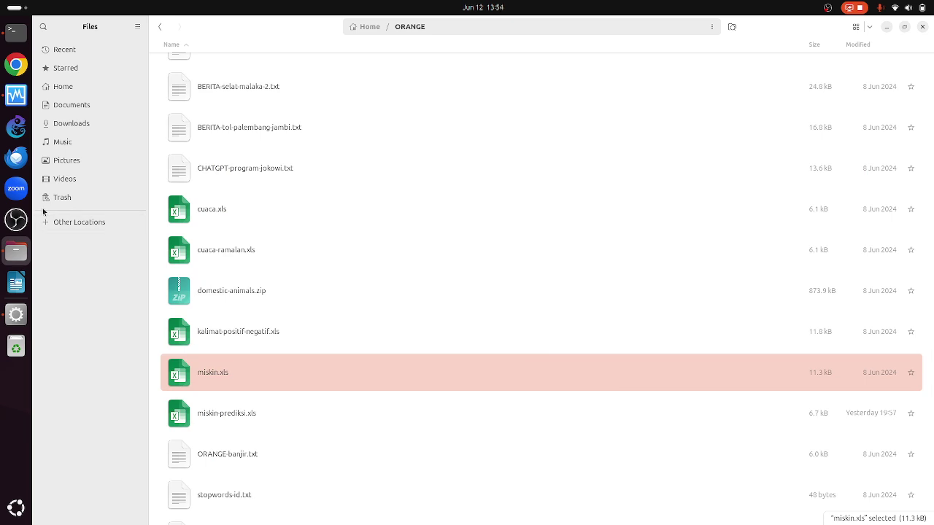
Step: Unlock the Ubuntu guest's lock screen with the account password
click(16, 315)
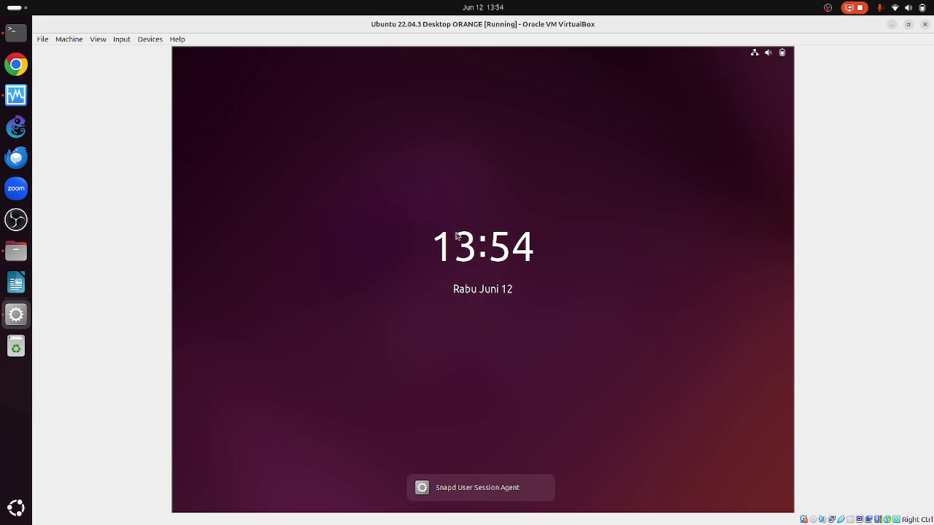
click(456, 236)
text(******)
key(Return)
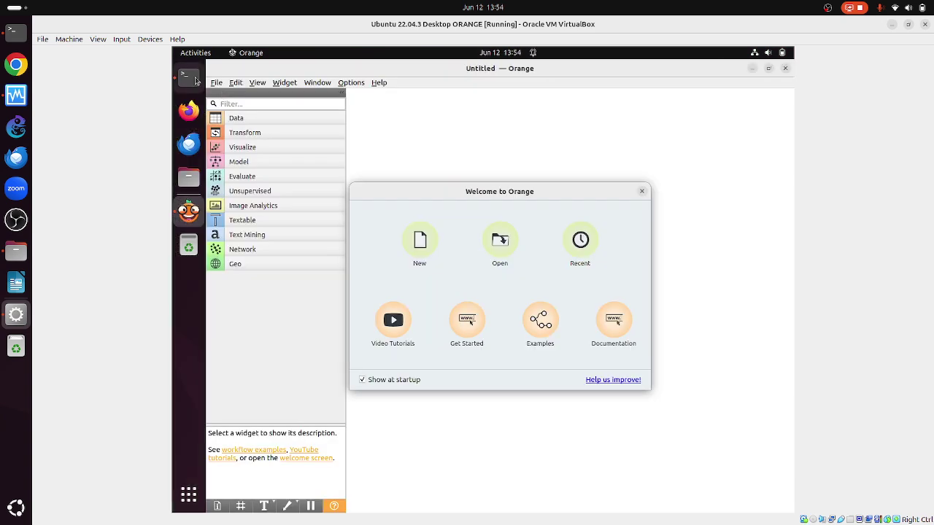
Step: Return the guest terminal to the home directory with cd, then ready a fresh host terminal prompt
click(193, 79)
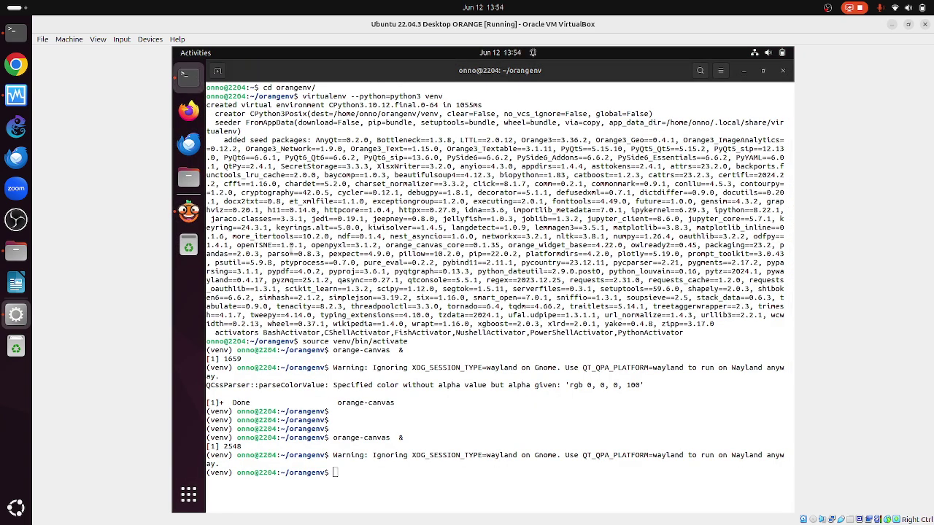
text(cd)
key(Return)
key(Return)
key(Return)
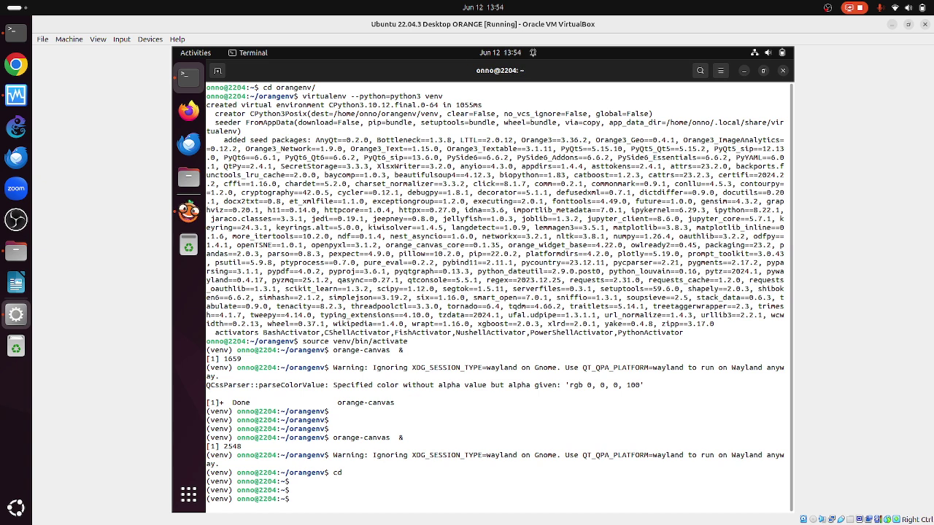
click(11, 31)
key(Return)
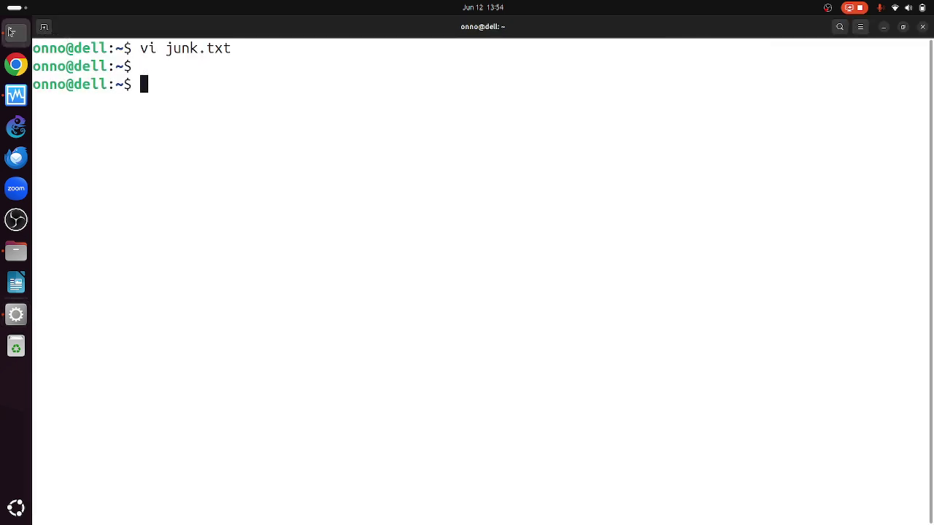
Step: Run ifconfig on the host to read its wlp2s0 address 192.168.17.53, then return to the VM
text(ifconfig)
key(Return)
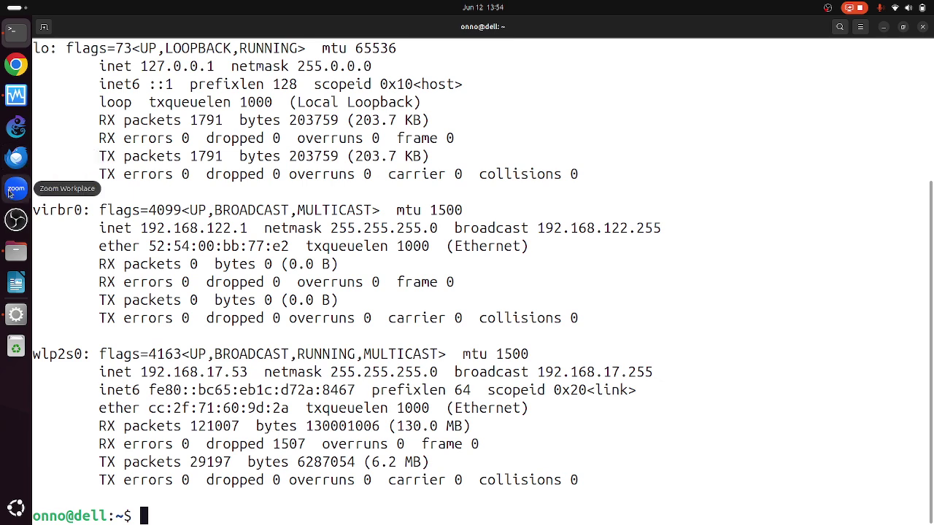
click(21, 314)
Step: Clear the guest terminal and change into the ORANGE folder
text(clear)
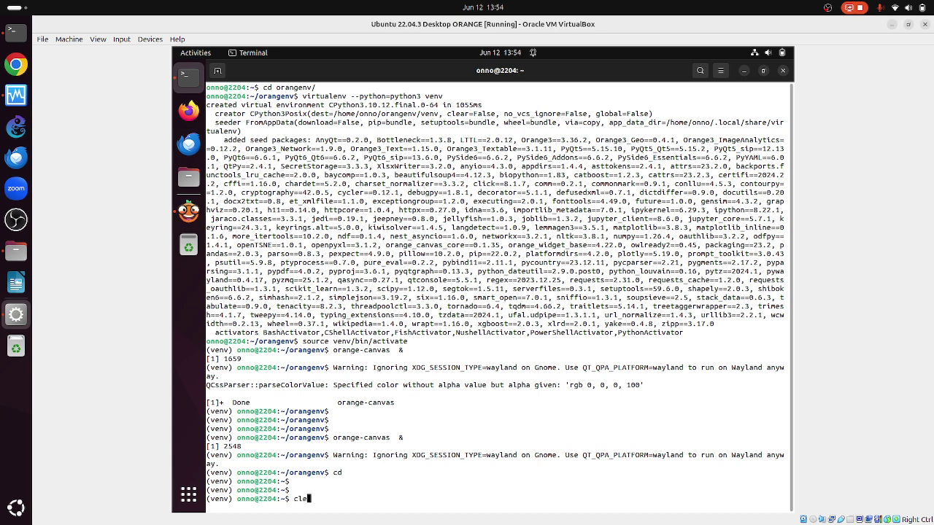
key(Return)
text(cd ORANGE)
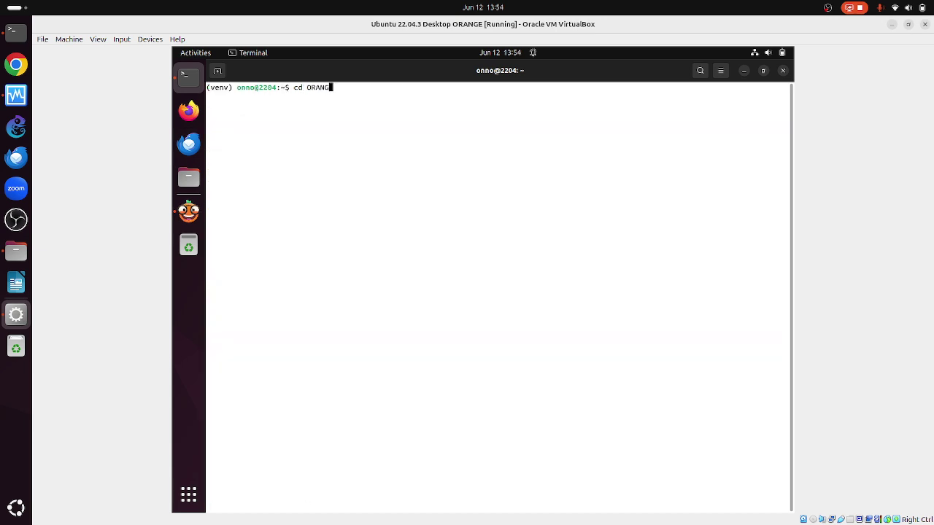
key(Tab)
key(Return)
key(Return)
key(Return)
key(Return)
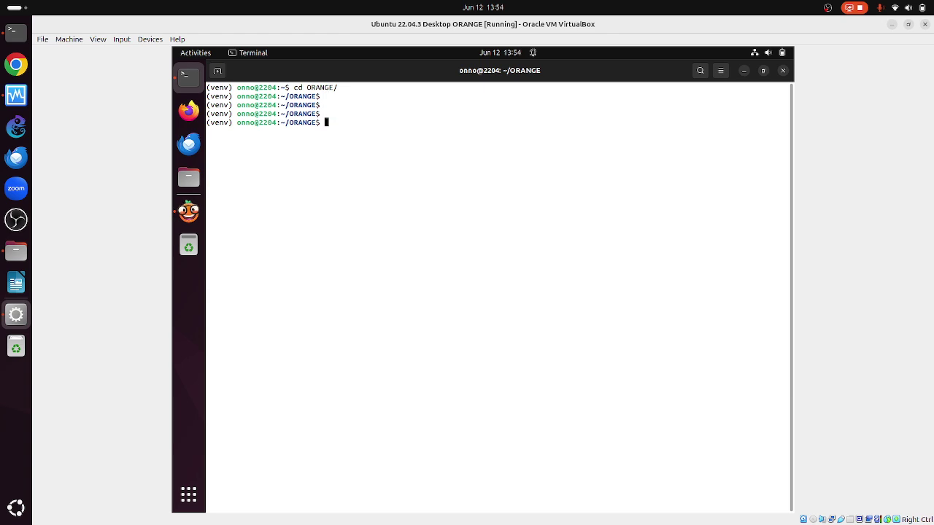
Step: Enlarge and maximize the terminal, then scp miskin* from host 192.168.17.53's ORANGE folder here
text(scp)
click(720, 71)
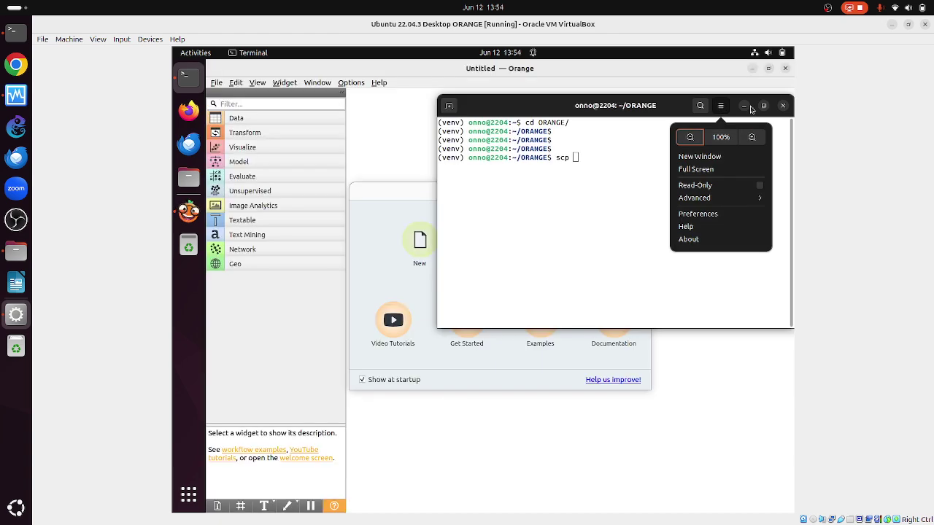
click(752, 137)
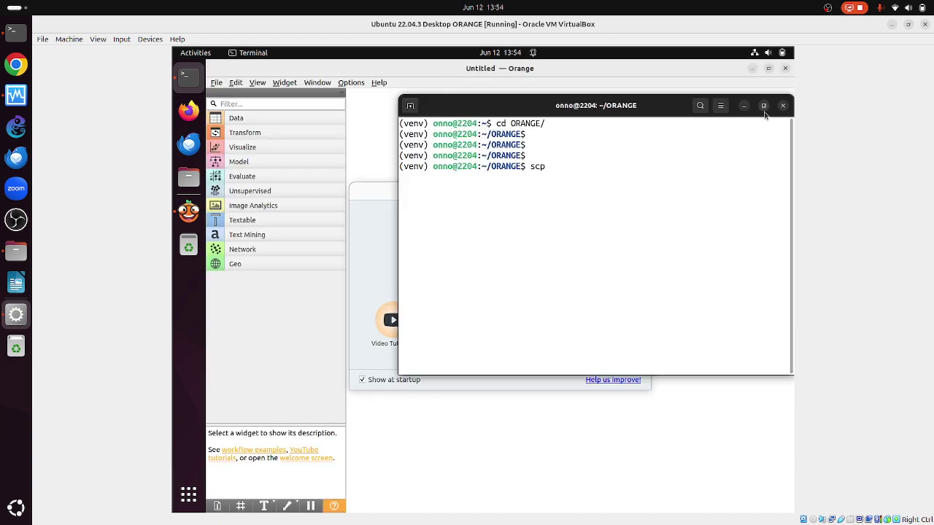
click(763, 107)
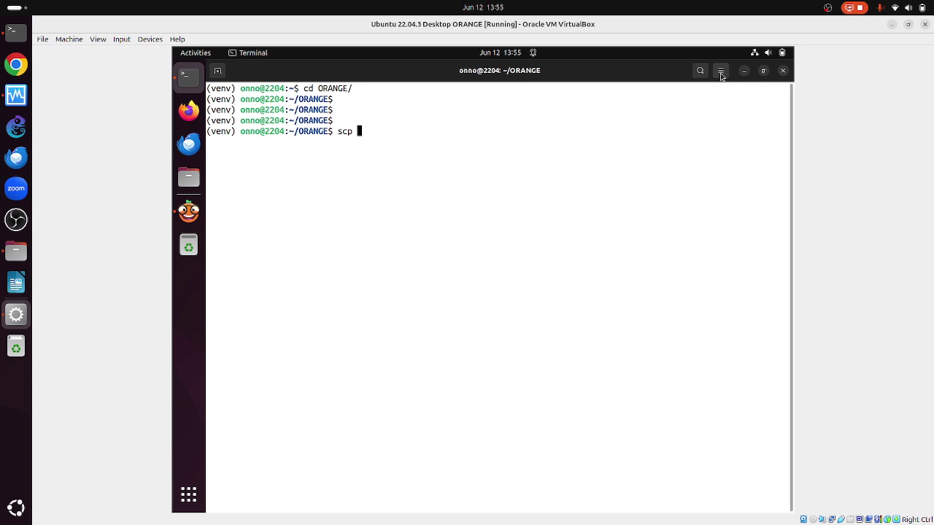
click(721, 73)
click(745, 100)
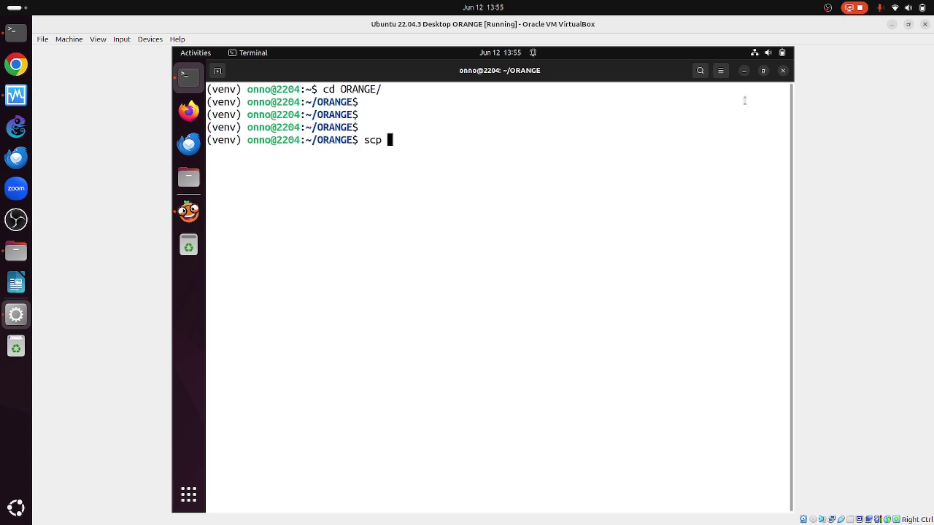
text(on)
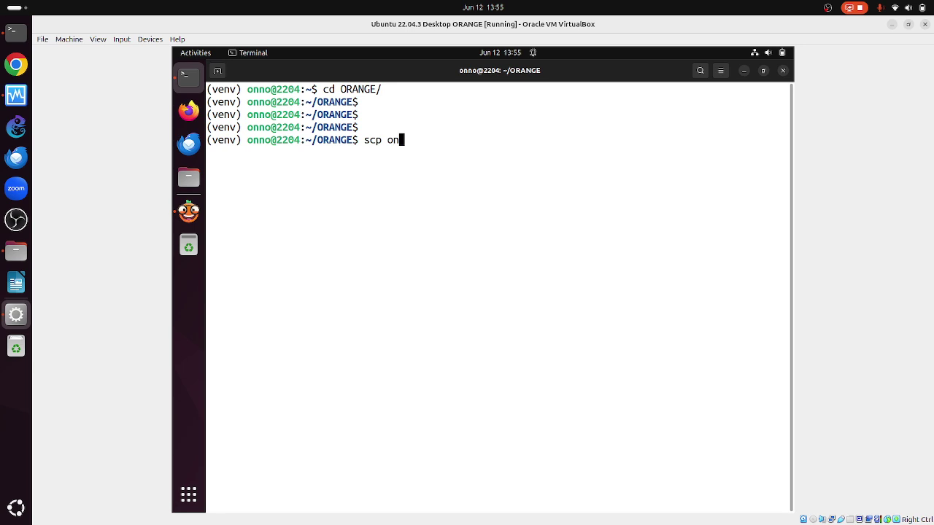
text(no@192.168.)
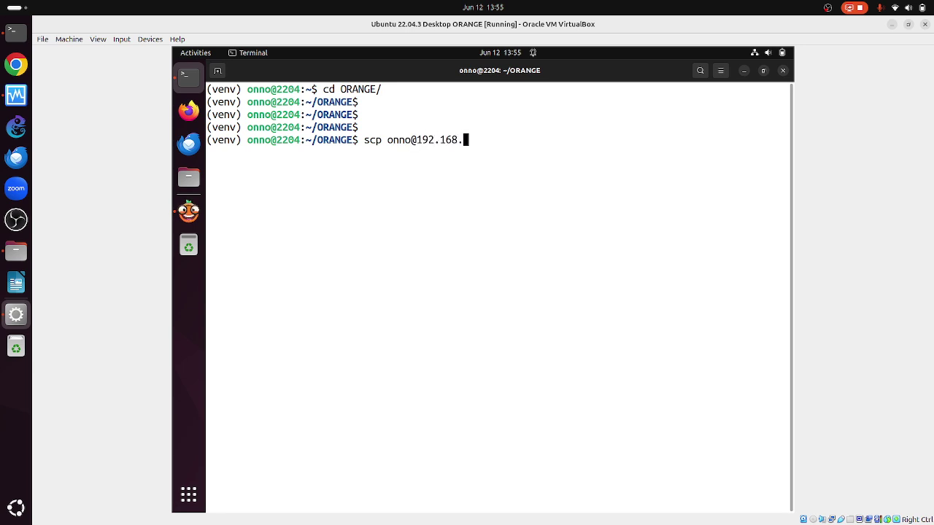
text(17.53:ORANGE/)
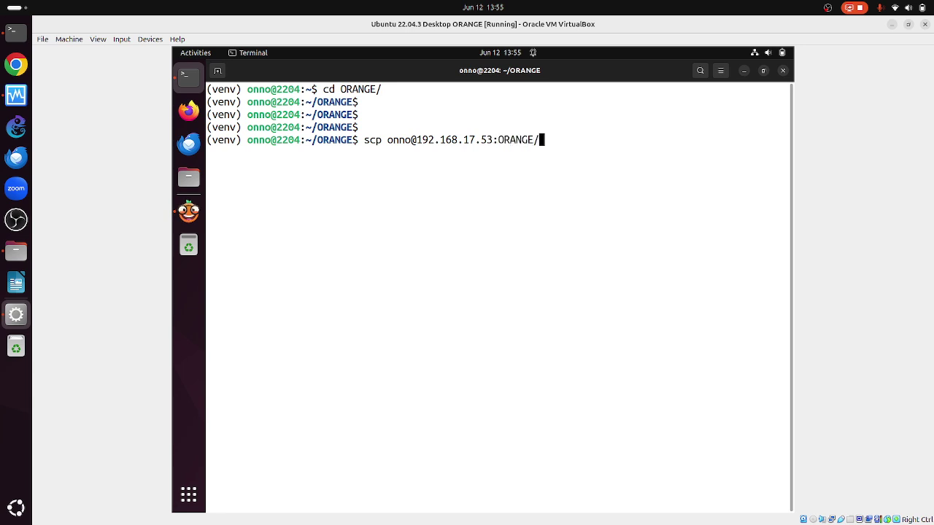
text(miskin* .)
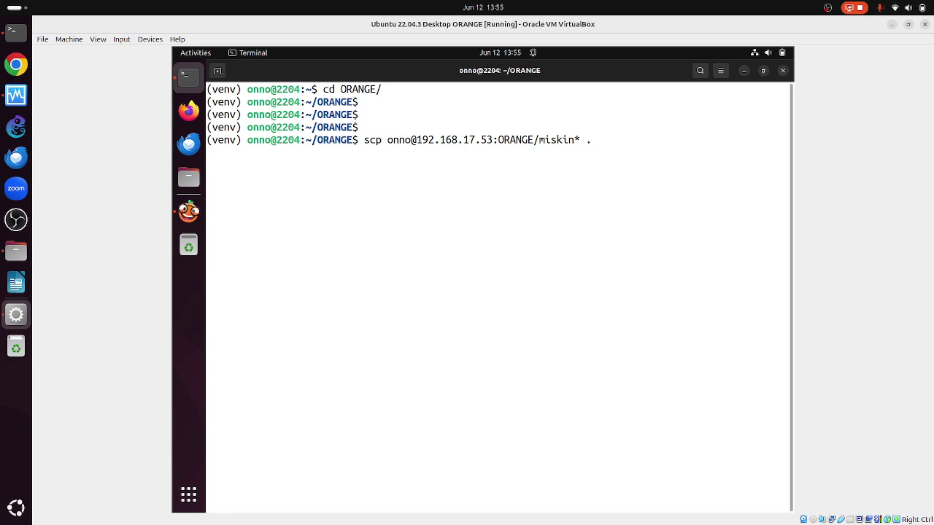
key(Return)
text(yes)
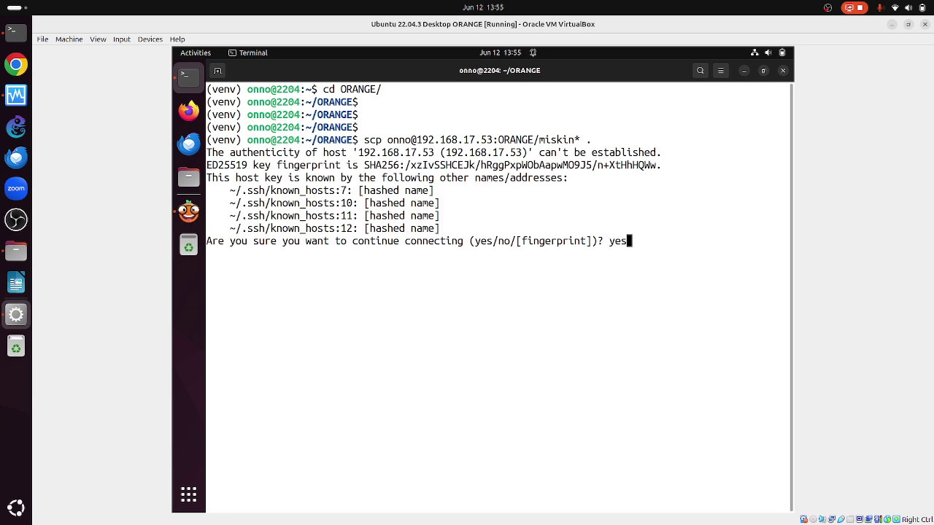
key(Return)
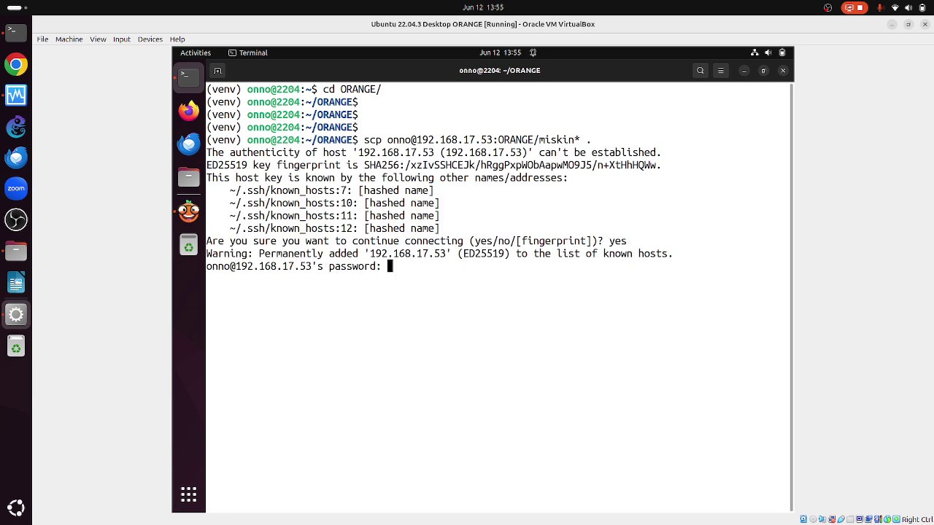
key(Return)
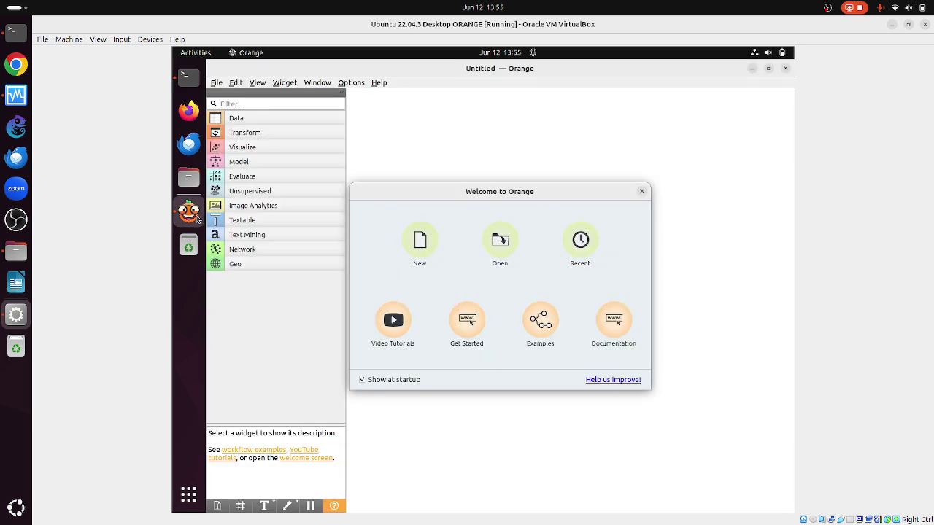
Step: Dismiss Orange's welcome screen and open miskin.xls from the host's ORANGE folder in Calc
click(641, 191)
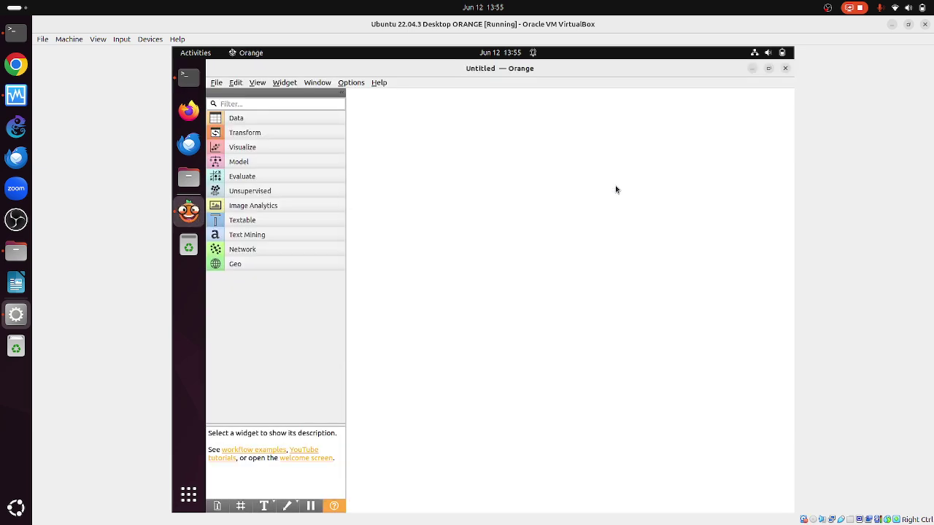
click(21, 261)
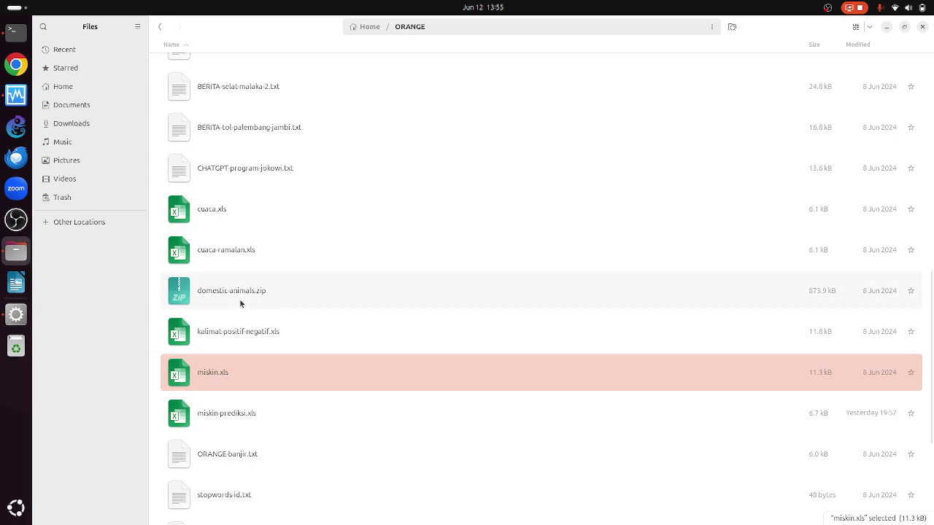
double_click(226, 380)
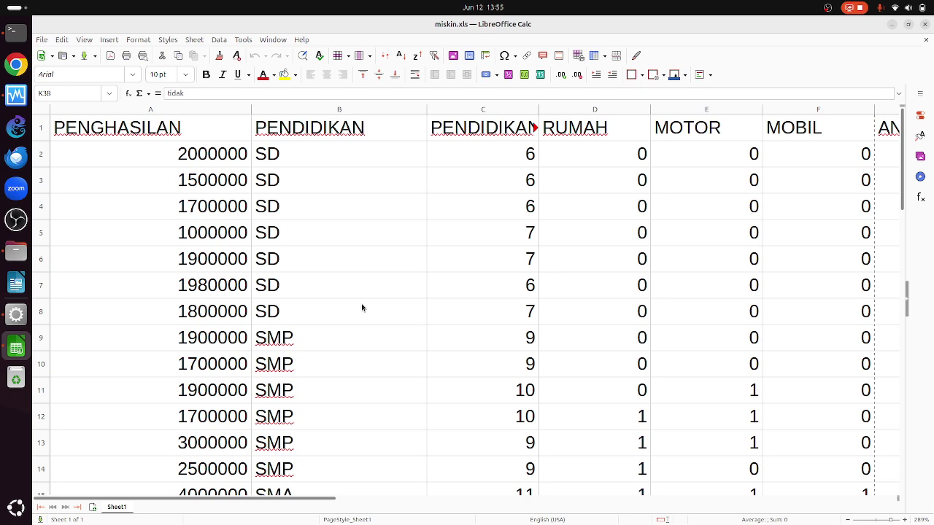
click(380, 287)
key(Right)
key(Right)
key(Right)
key(Right)
key(Right)
key(Right)
key(Right)
key(Right)
key(Right)
key(Right)
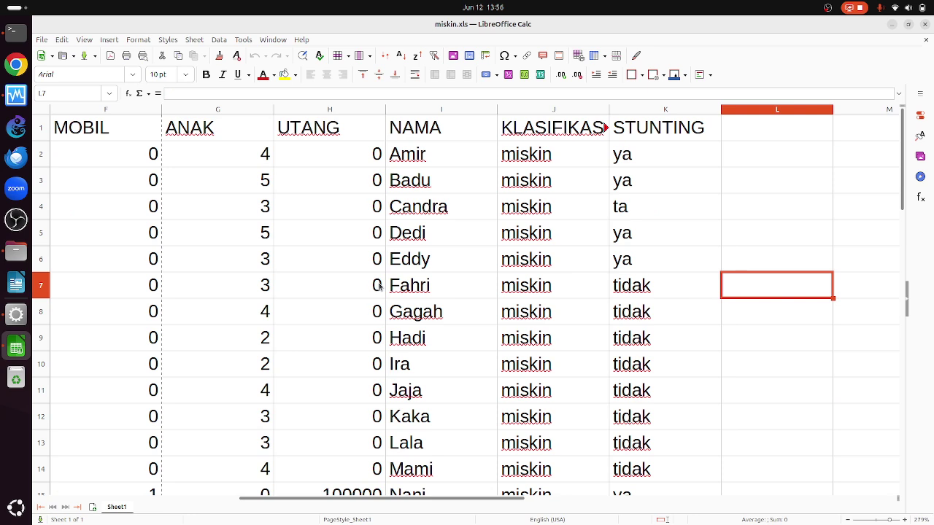
key(Down)
key(Down)
key(Down)
key(Down)
key(Down)
key(Down)
key(Down)
key(Down)
key(Down)
key(Down)
key(Down)
key(Down)
key(Down)
key(Down)
key(Down)
key(Down)
key(Down)
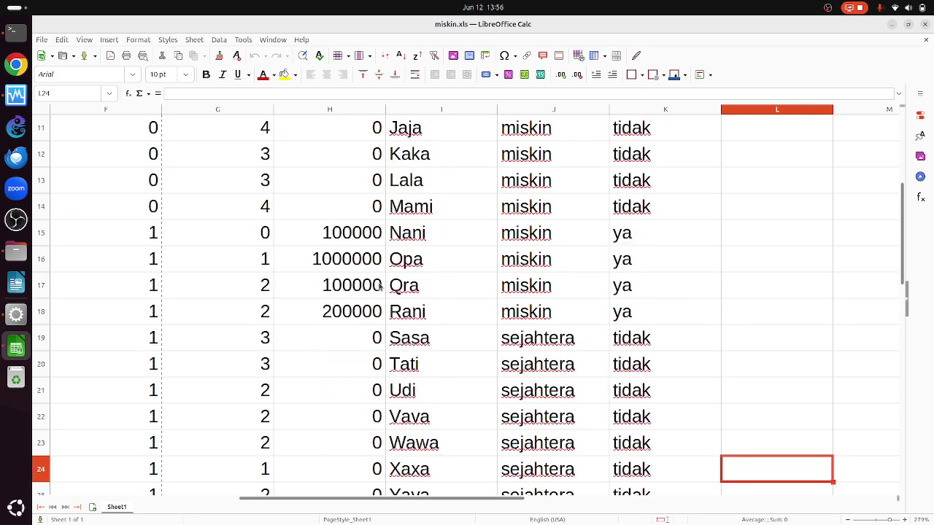
key(Down)
key(Down)
key(Down)
key(Down)
key(Down)
key(Down)
key(Down)
key(Down)
key(Down)
key(Down)
key(Down)
key(Down)
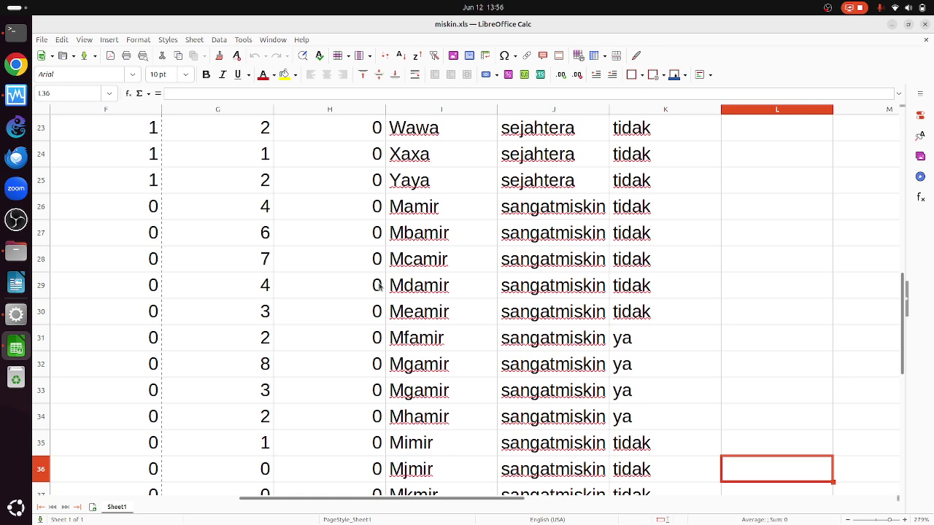
key(Left)
key(Left)
key(Left)
key(Left)
key(Left)
key(Left)
key(Left)
key(Left)
key(Left)
key(Left)
key(Left)
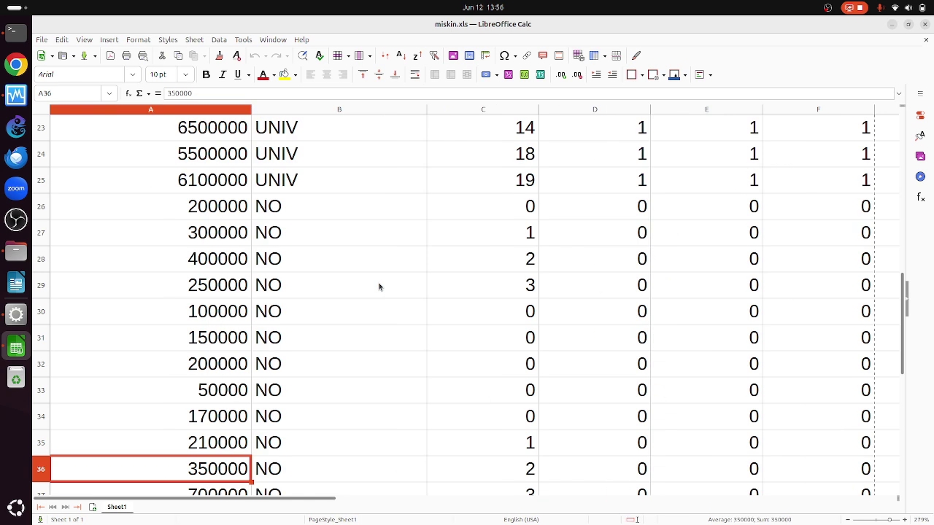
key(Up)
key(Up)
key(Up)
key(Up)
key(Up)
key(Up)
key(Up)
key(Up)
key(Up)
key(Up)
key(Up)
key(Up)
key(Up)
key(Up)
key(Up)
key(Up)
key(Up)
key(Up)
key(Up)
key(Up)
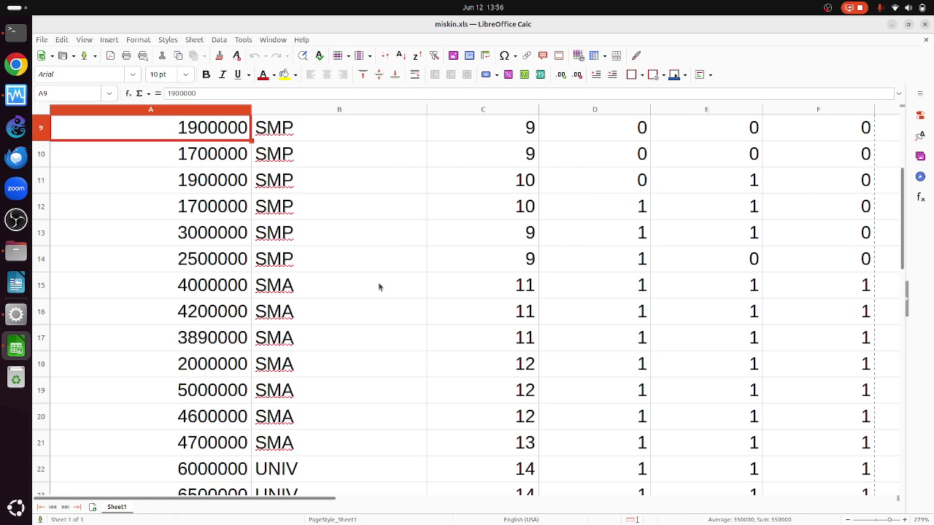
key(Up)
key(Up)
key(Up)
key(Up)
key(Up)
key(Up)
key(Up)
key(Up)
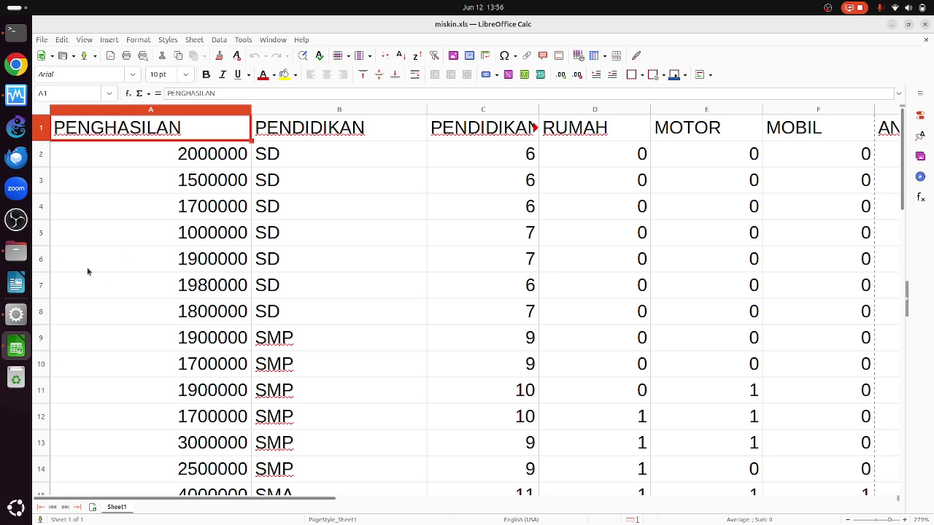
Step: Drag a File widget from the Data category onto the Orange canvas, replacing a first misplaced one
click(19, 323)
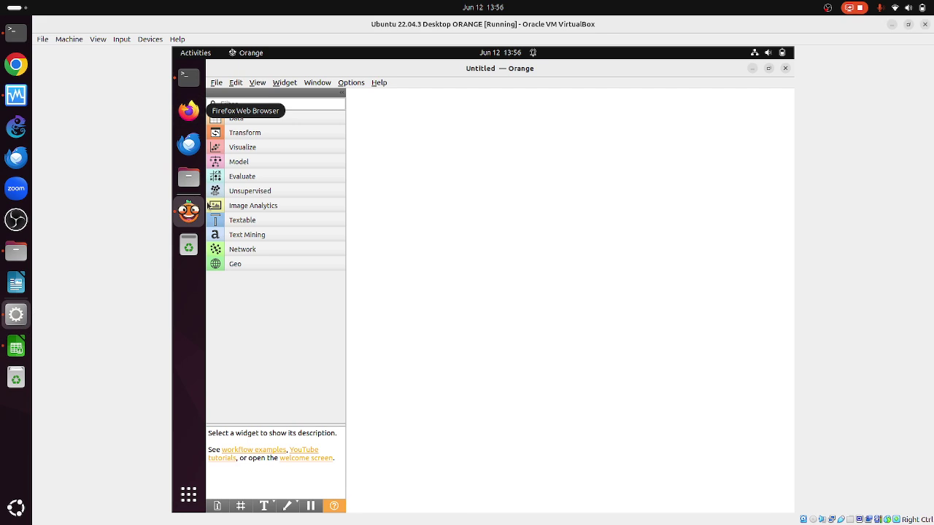
click(251, 121)
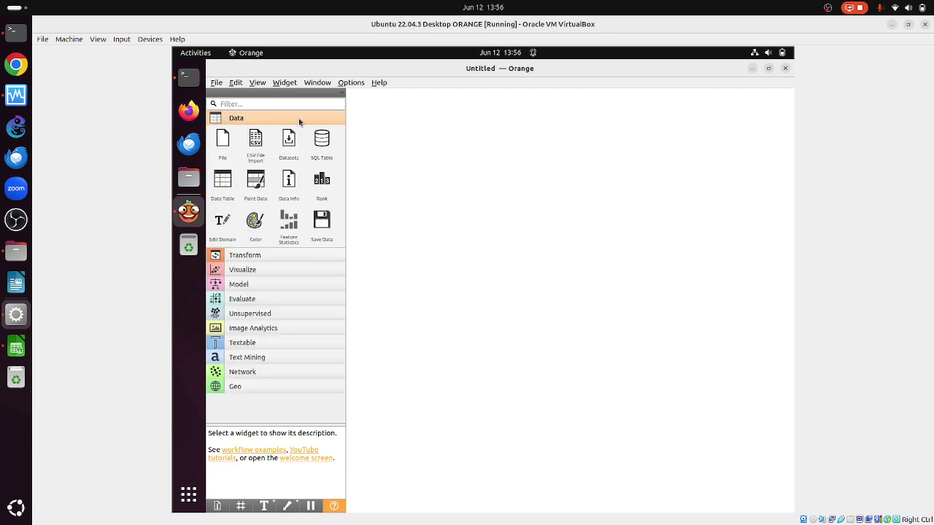
drag(222, 145, 462, 151)
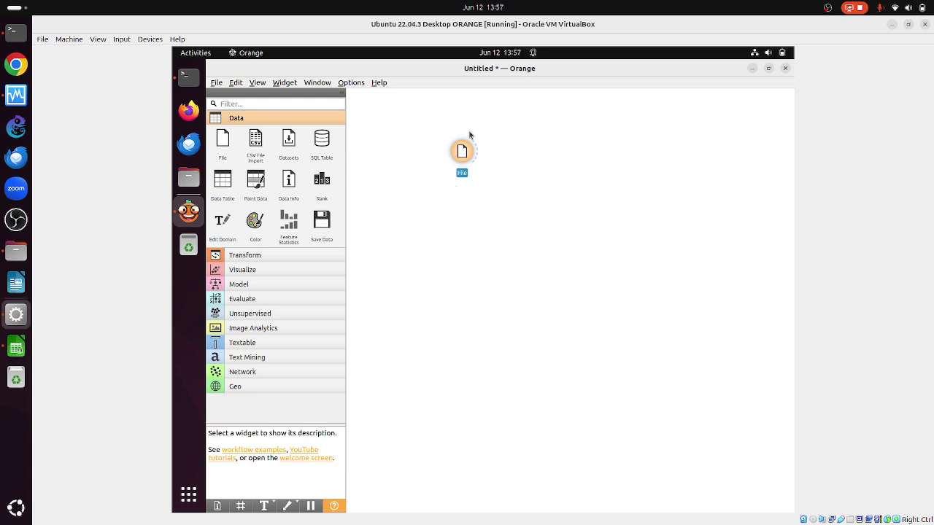
key(Delete)
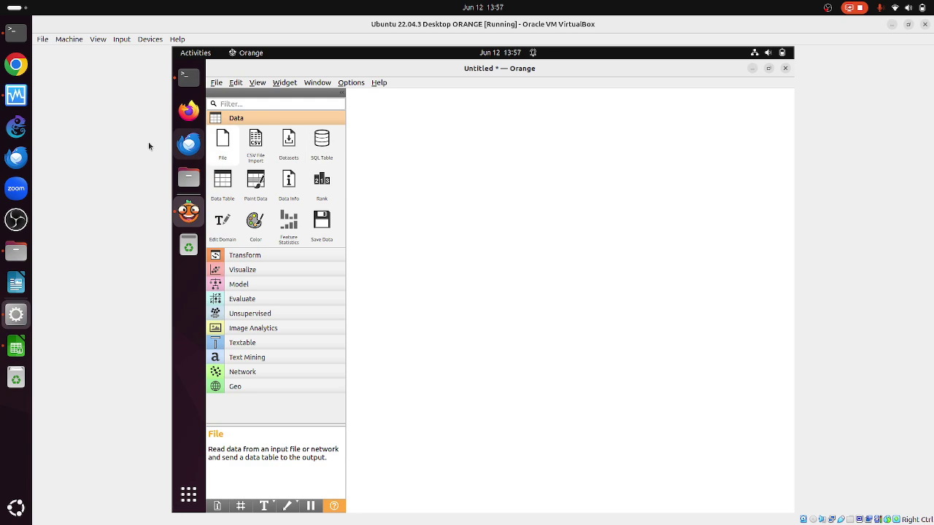
drag(226, 139, 409, 148)
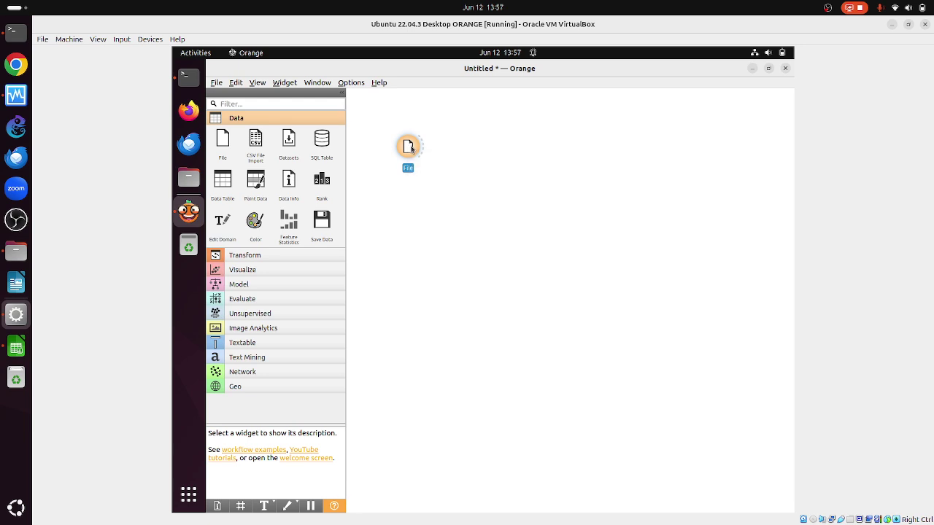
Step: Load ORANGE/miskin.xls in the File widget (37 instances, 10 features) and close its settings
double_click(411, 149)
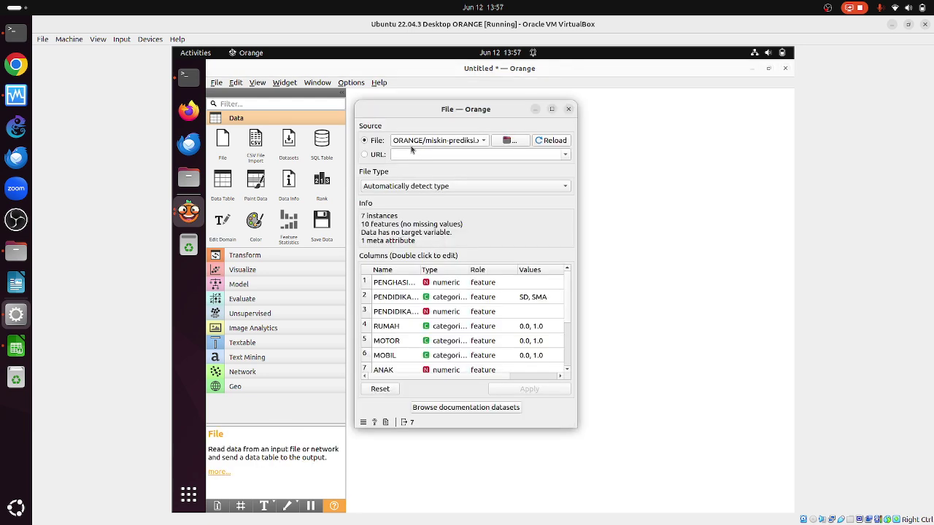
click(510, 140)
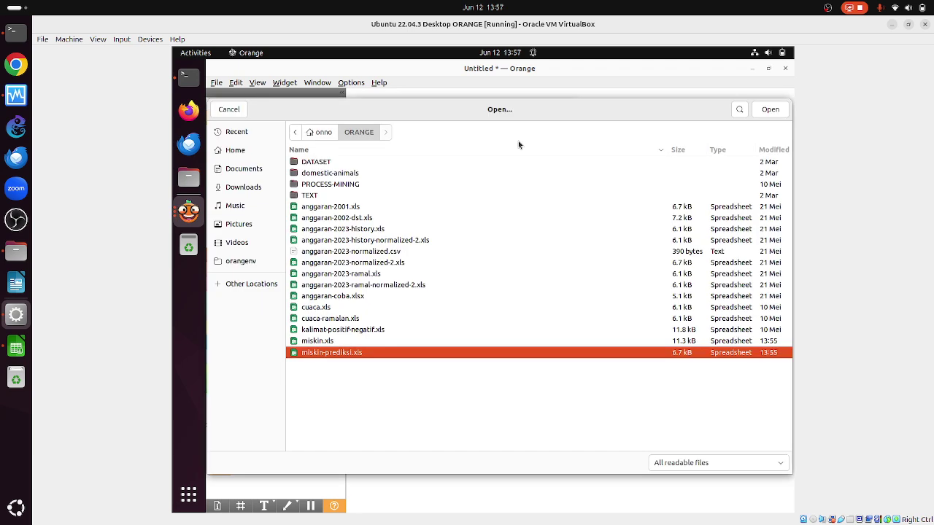
double_click(328, 341)
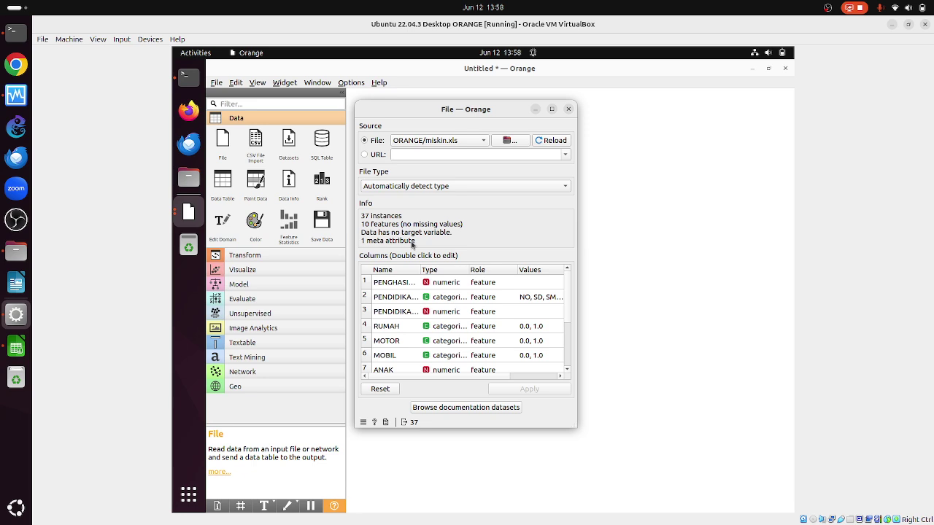
click(568, 111)
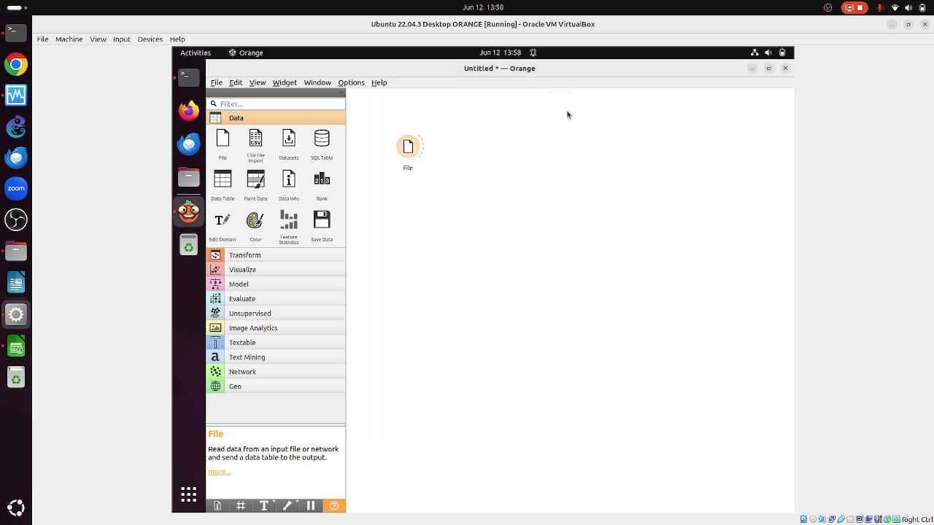
Step: Add a Select Columns widget from Transform and connect File to it
click(255, 257)
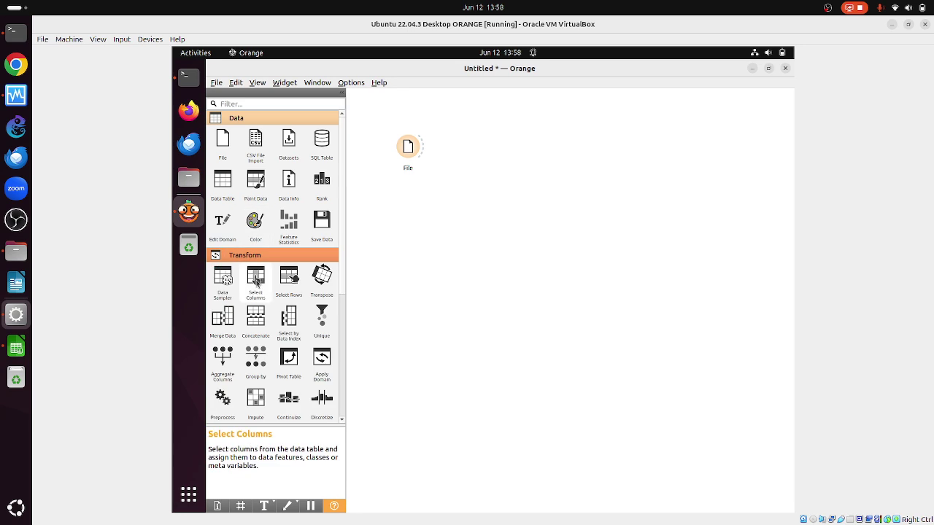
drag(256, 285, 532, 162)
drag(425, 148, 537, 167)
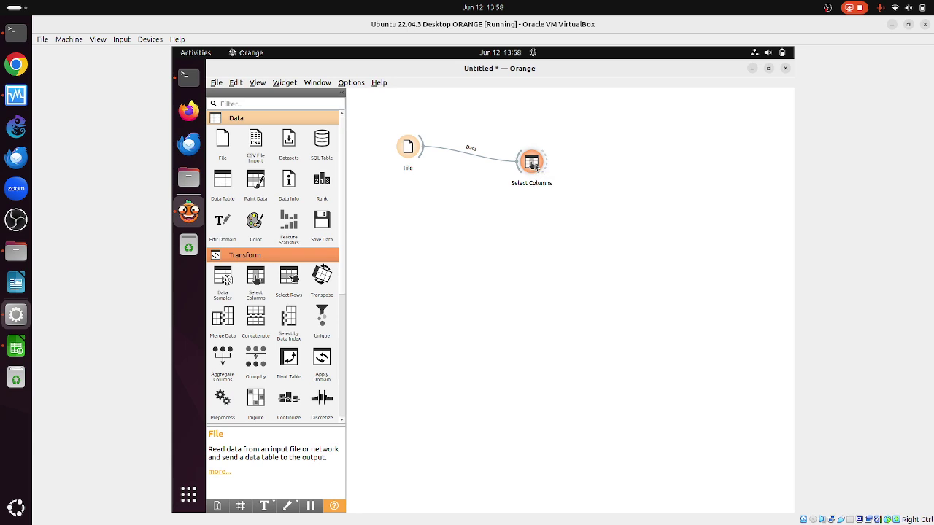
Step: Move STUNTING and KLASIFIKASI into the features, keeping NAMA as the meta attribute
double_click(532, 163)
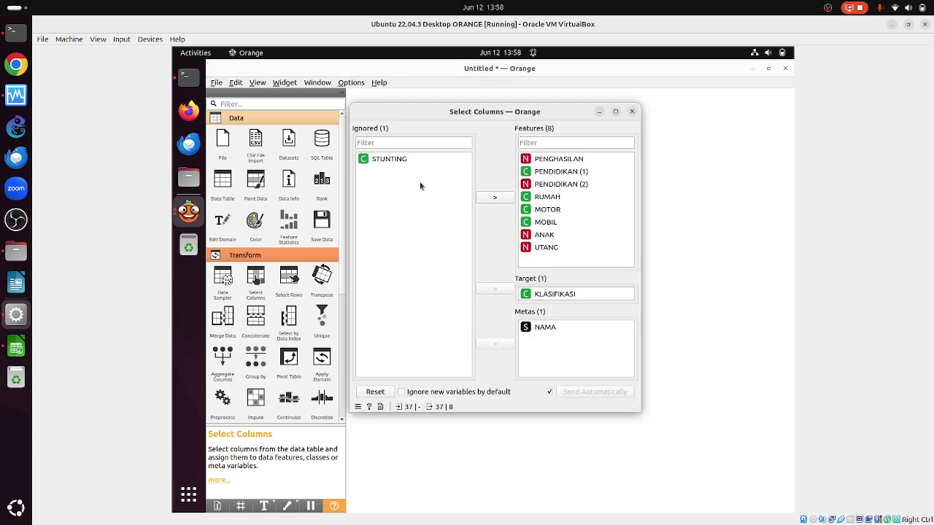
click(404, 160)
click(496, 200)
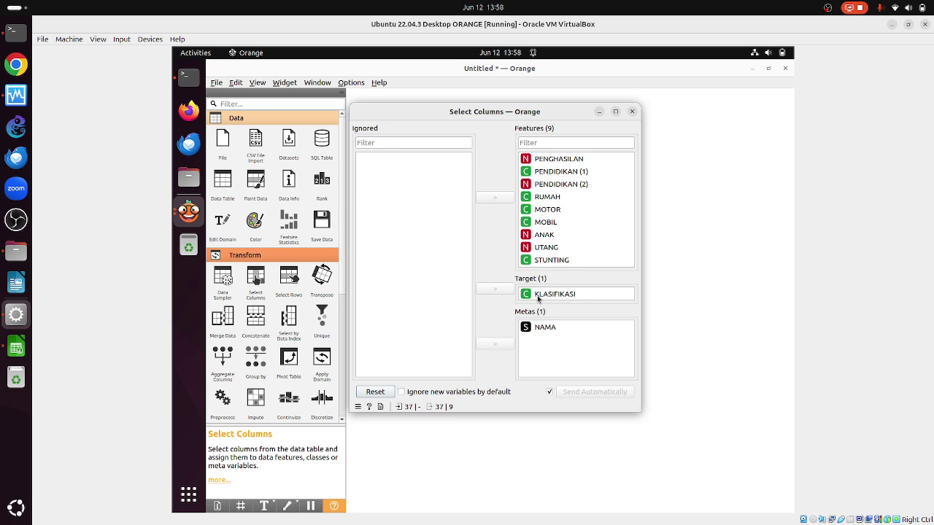
click(538, 296)
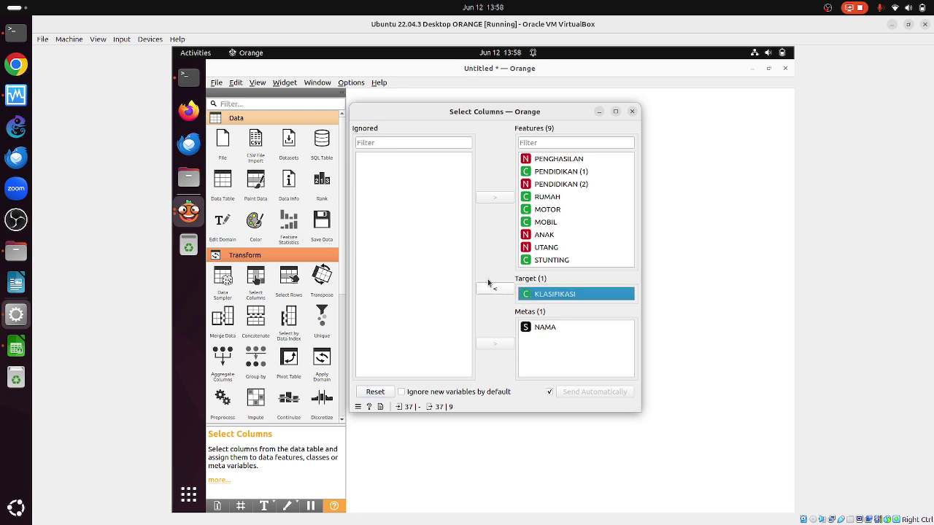
click(490, 289)
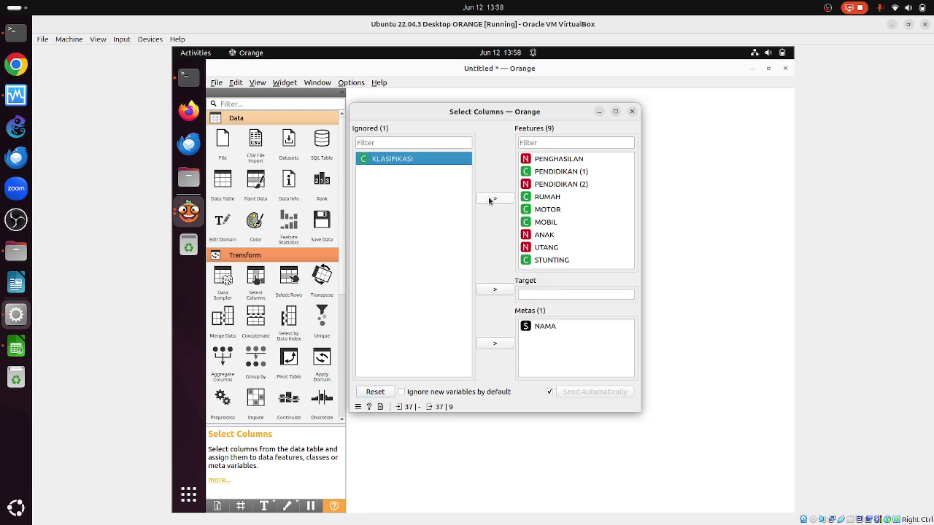
click(494, 198)
click(538, 330)
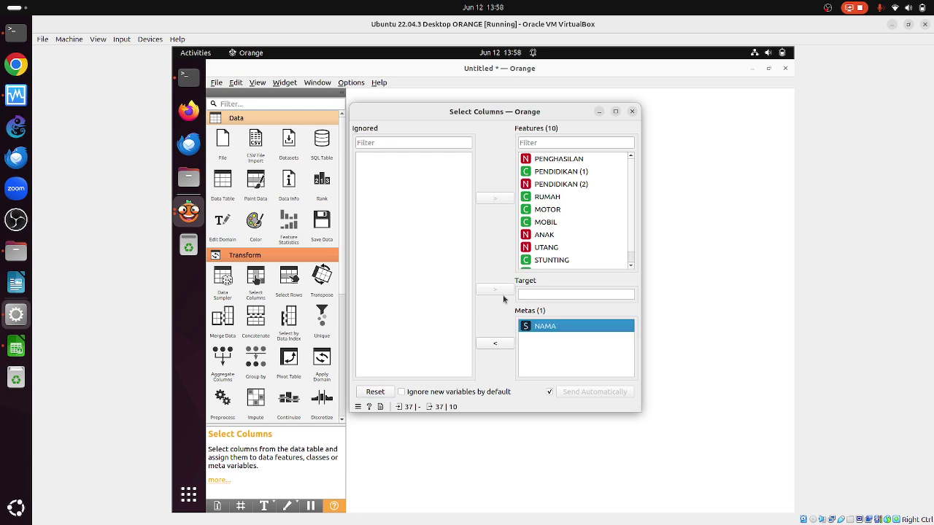
click(494, 343)
click(376, 159)
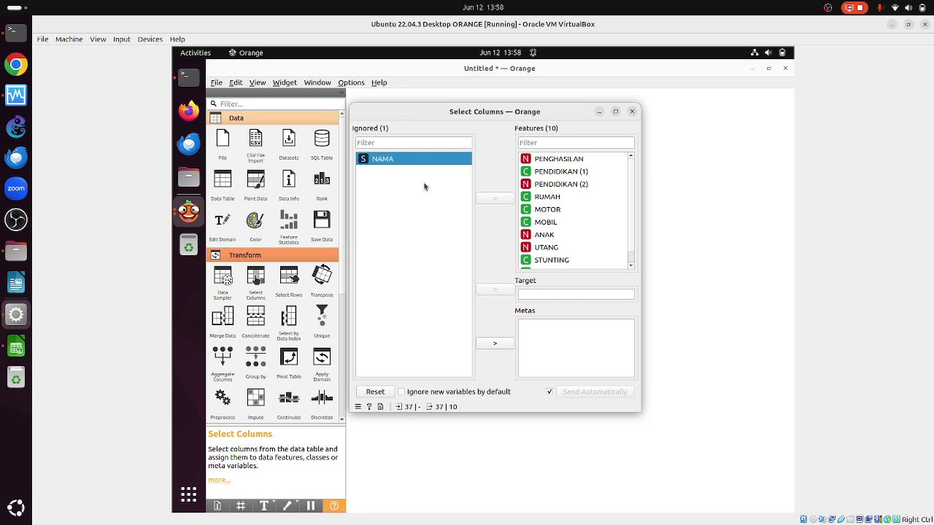
click(502, 344)
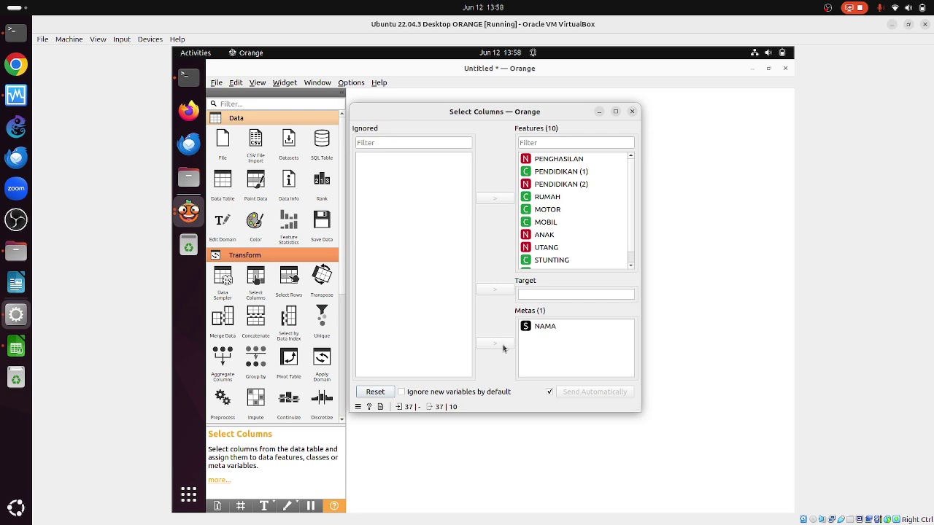
Step: Move KLASIFIKASI from the features to the ignored columns, leaving 9 features
click(632, 266)
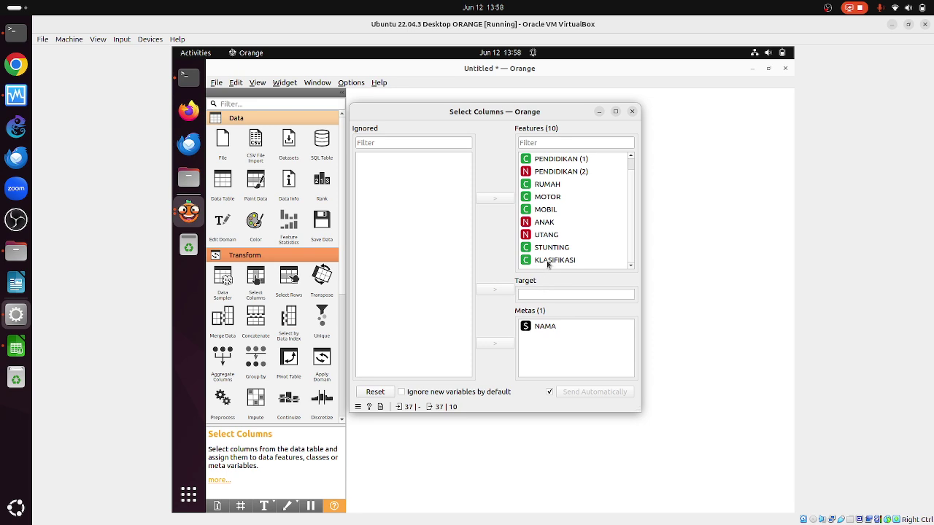
click(548, 263)
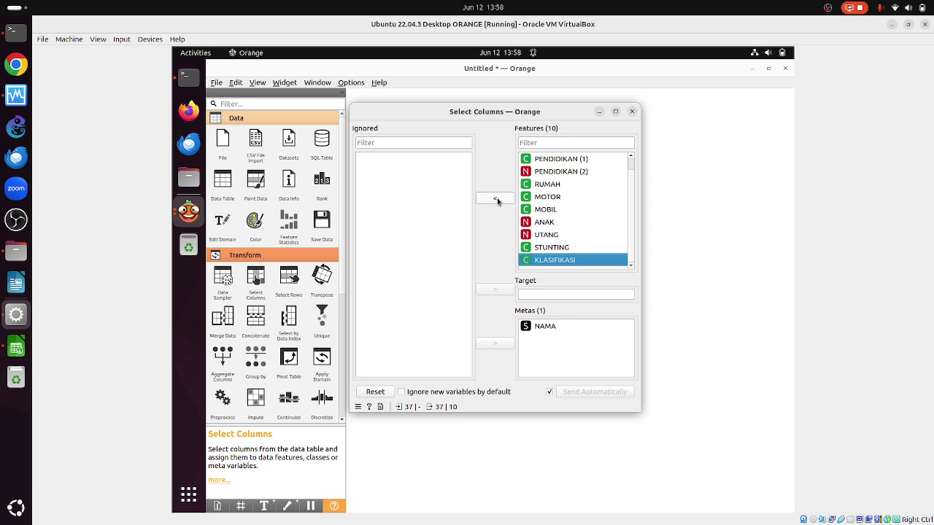
click(495, 200)
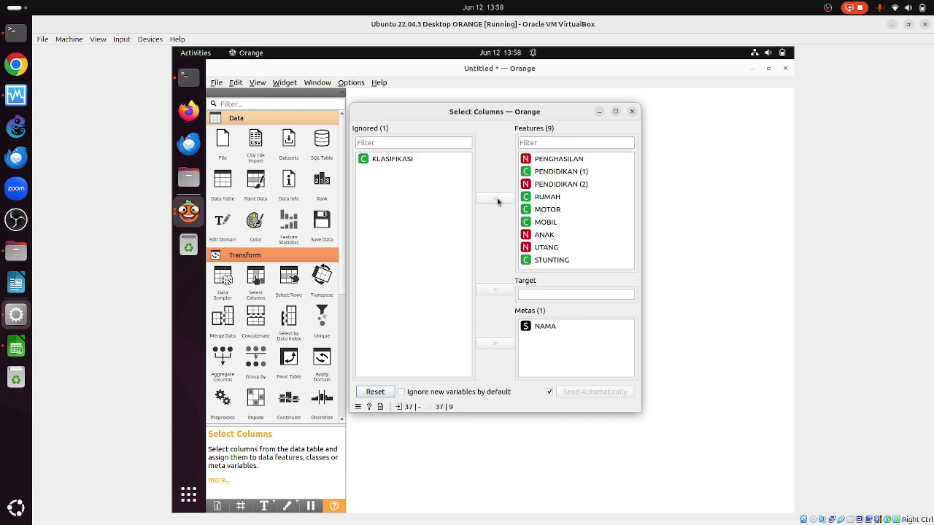
click(388, 159)
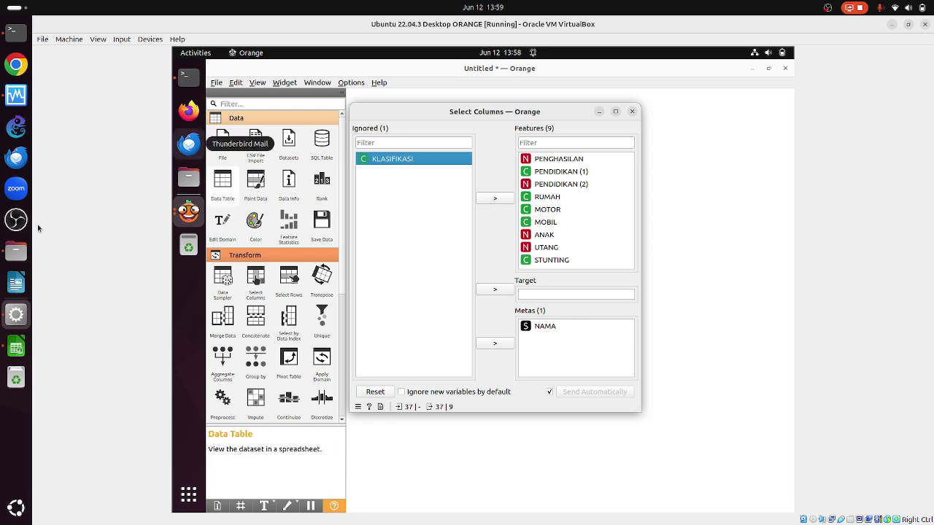
click(16, 349)
Step: Check the miskin.xls header row around KLASIFIKASI and NAMA, then return to Orange
key(Right)
key(Right)
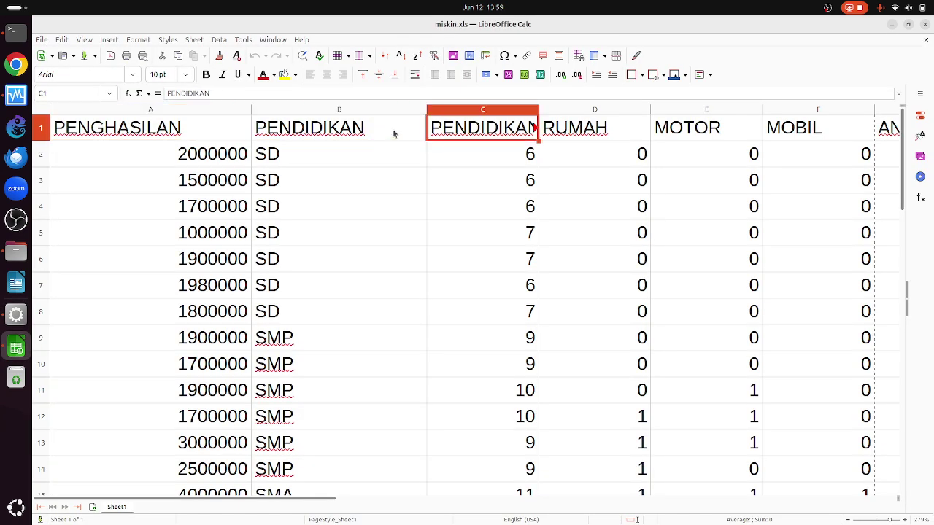
key(Right)
key(Right)
key(Right)
key(Right)
key(Right)
key(Right)
key(Right)
key(Right)
key(Right)
key(Right)
key(Right)
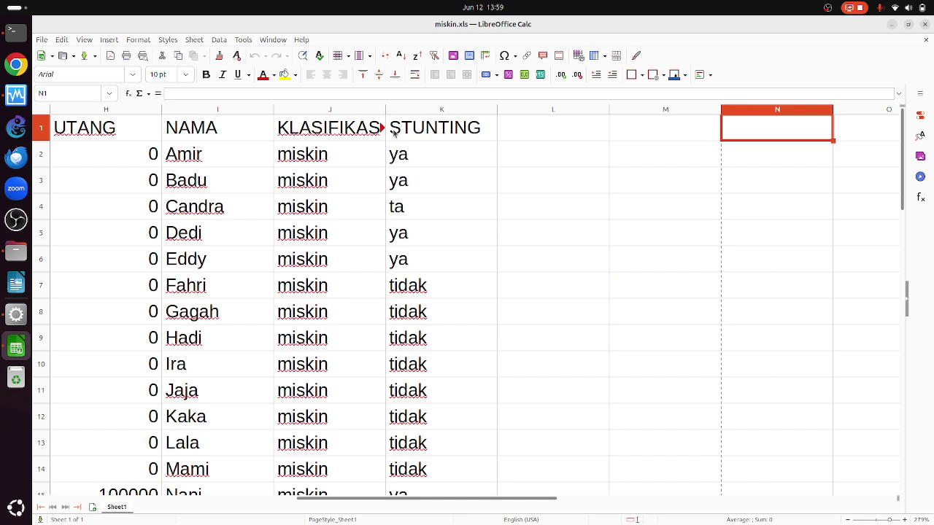
key(Left)
key(Left)
key(Left)
key(Left)
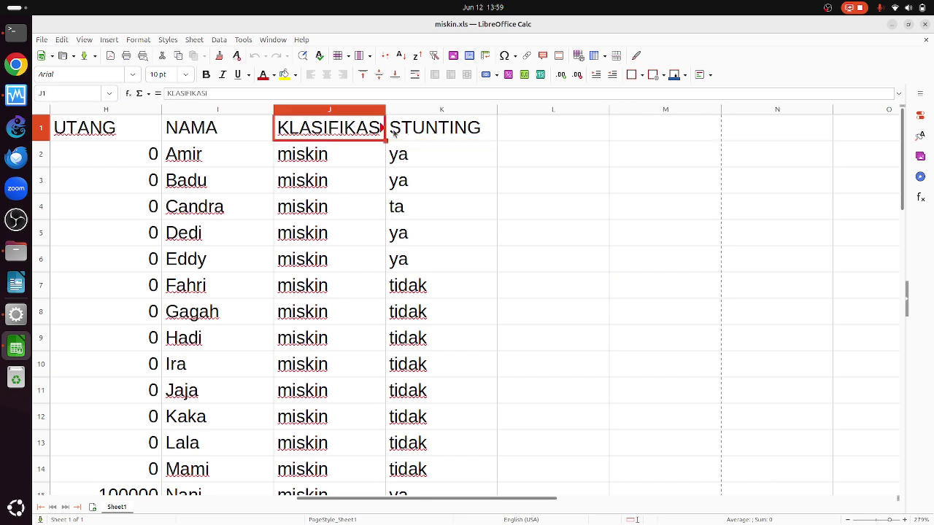
click(15, 315)
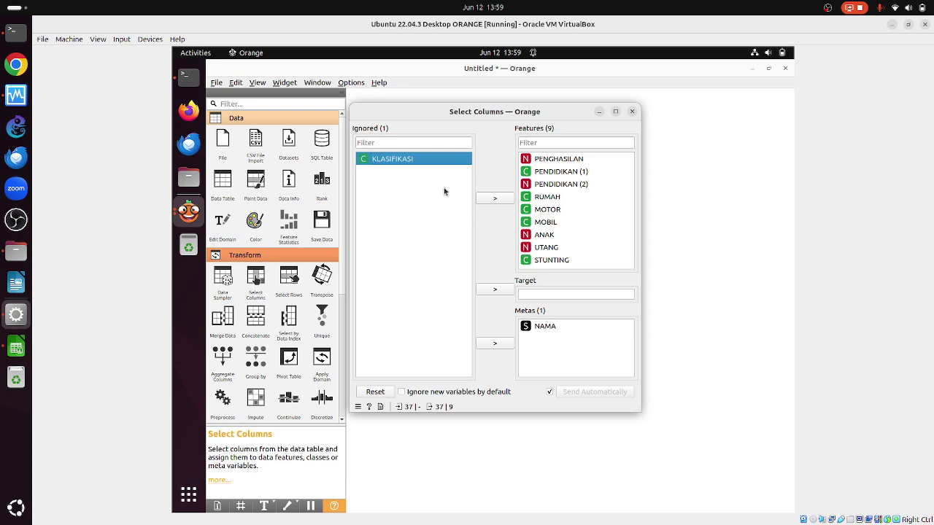
Step: Set KLASIFIKASI as the Select Columns target variable and close the window
click(495, 289)
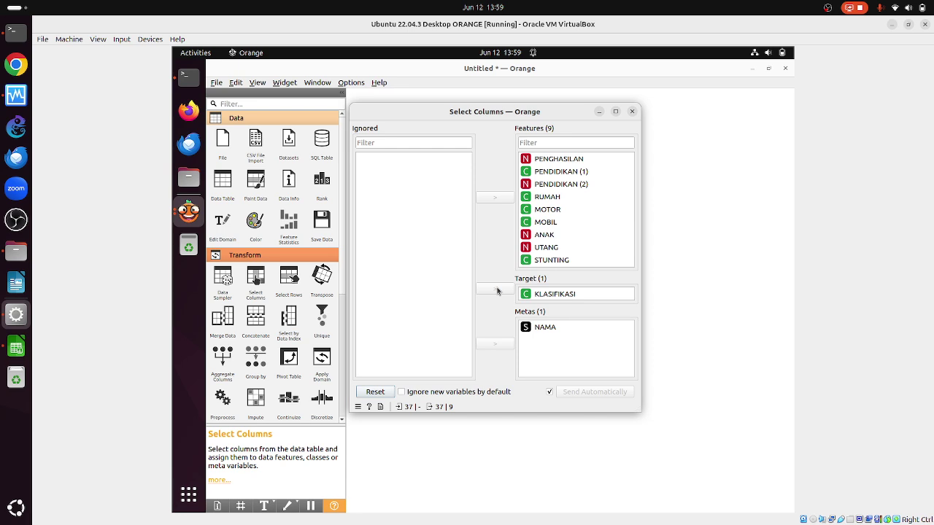
click(632, 111)
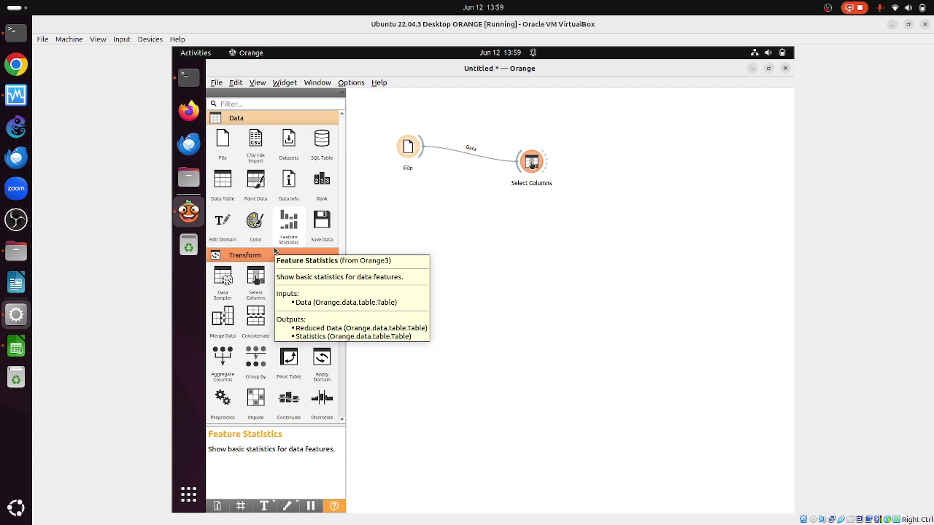
Step: Add a Distances widget connected after Select Columns
click(259, 254)
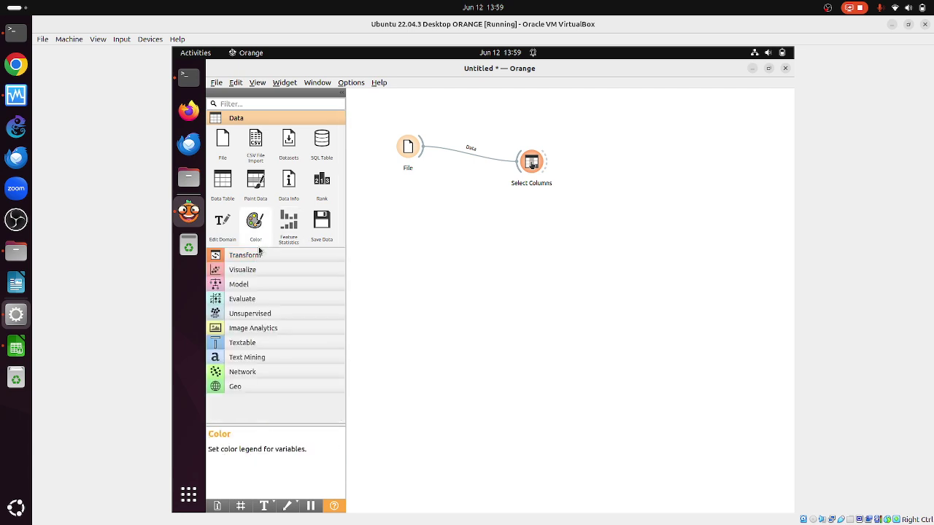
click(244, 118)
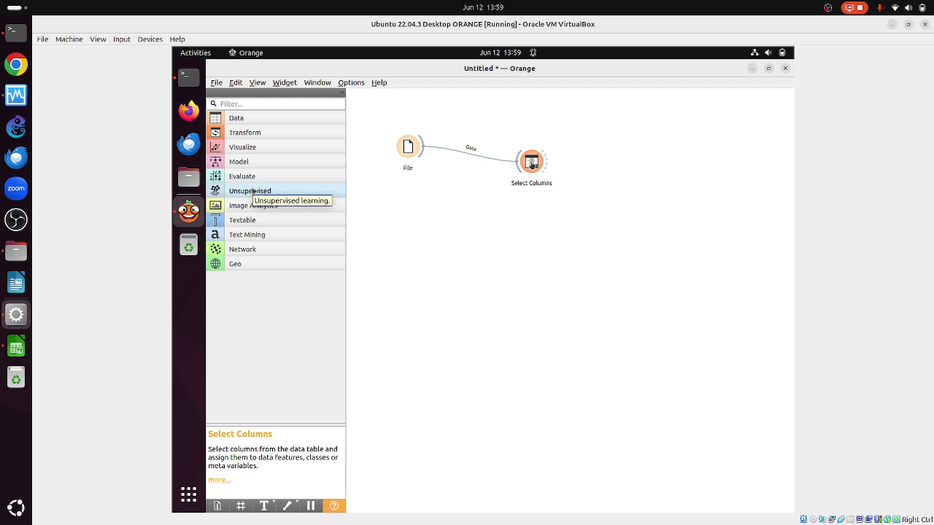
click(253, 191)
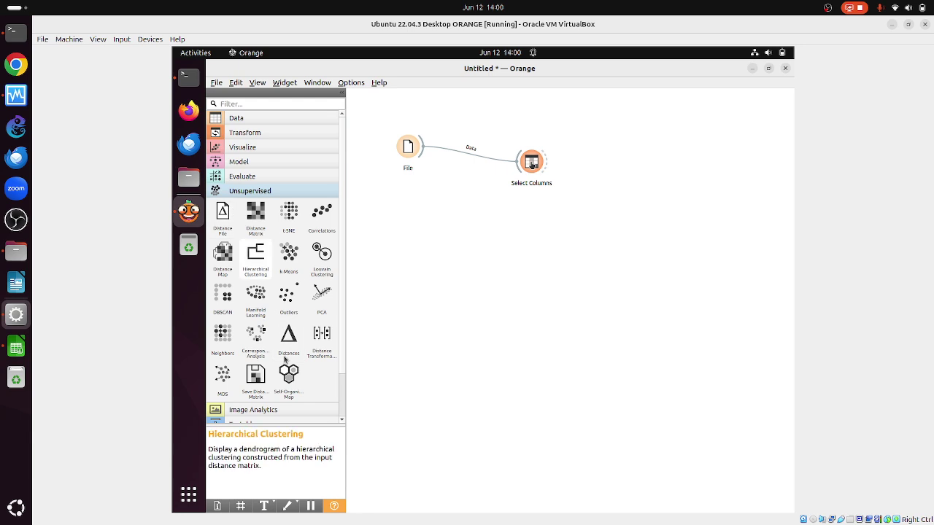
drag(290, 347, 609, 187)
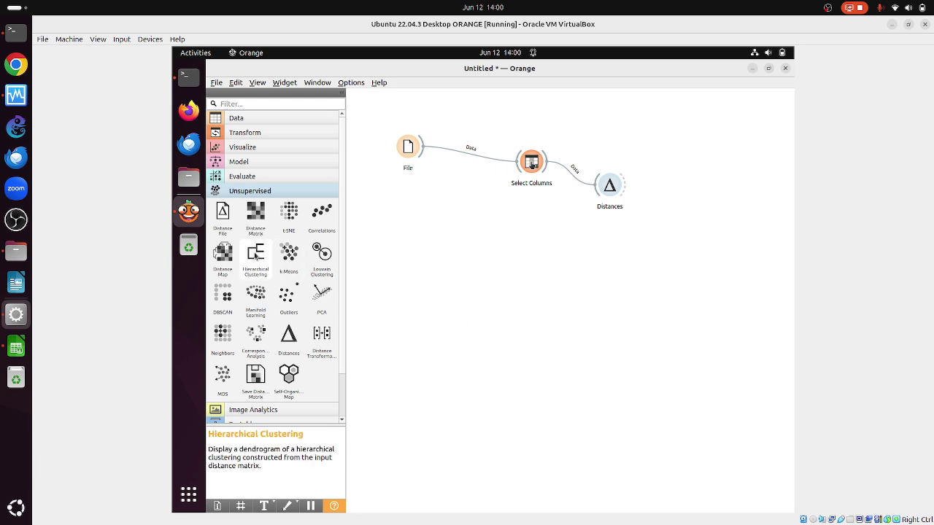
Step: Add Hierarchical Clustering fed by Distances and open its average-linkage dendrogram
drag(255, 256, 677, 260)
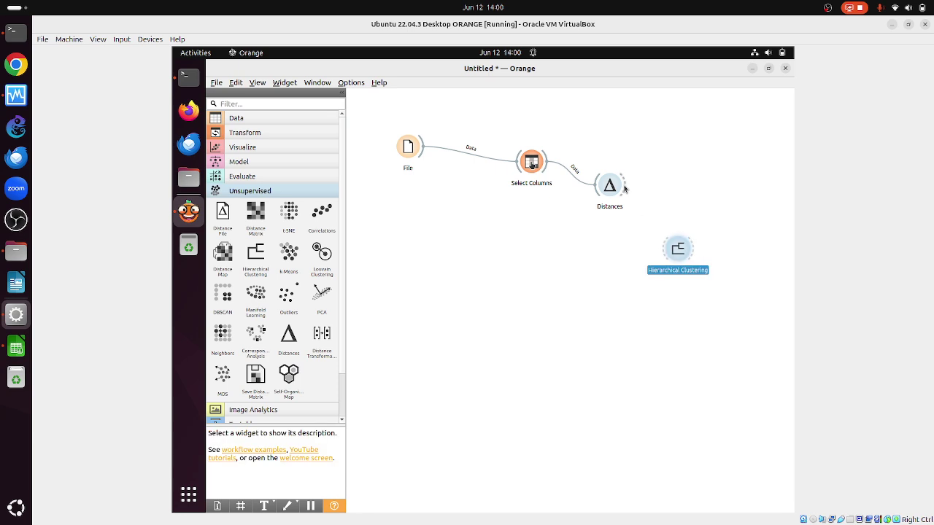
drag(624, 188, 678, 257)
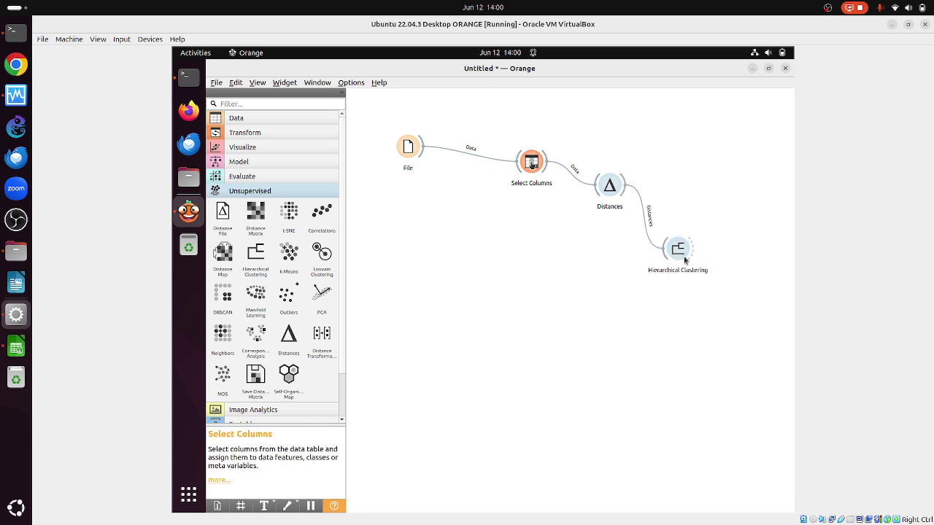
double_click(679, 251)
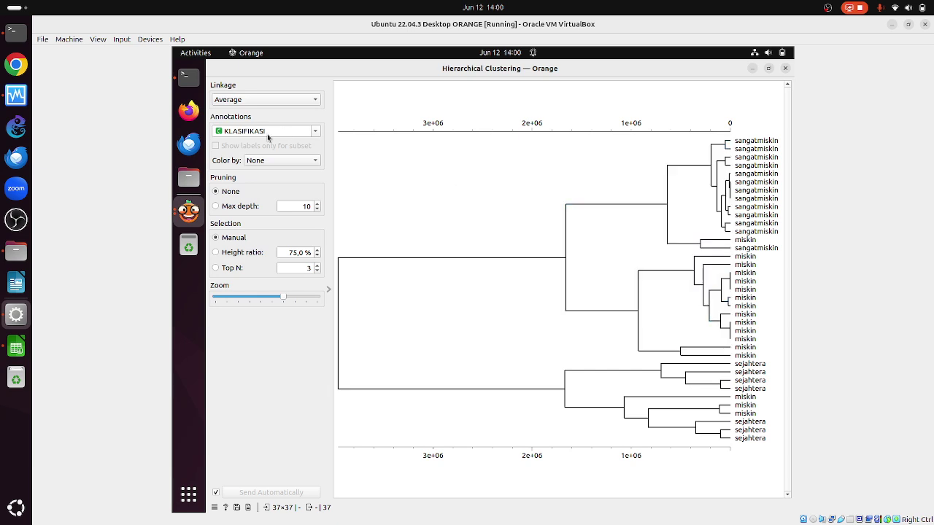
click(315, 132)
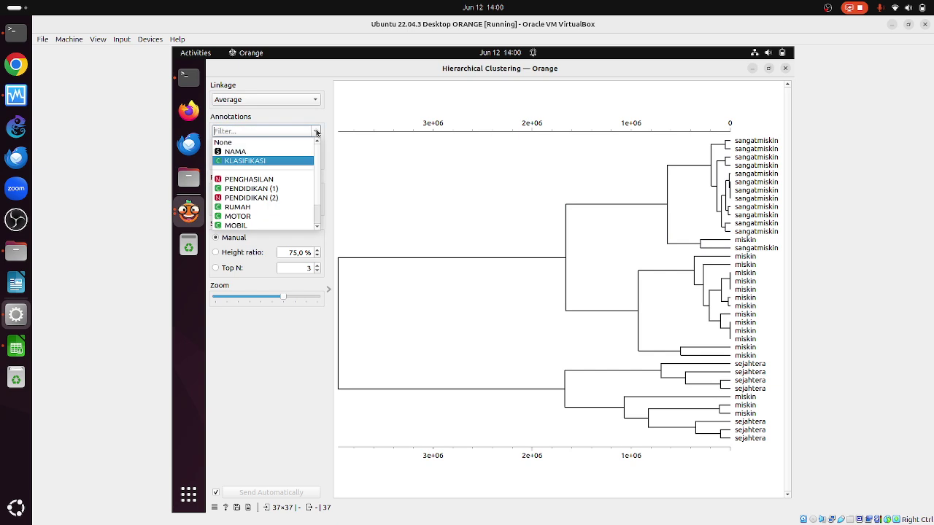
click(266, 154)
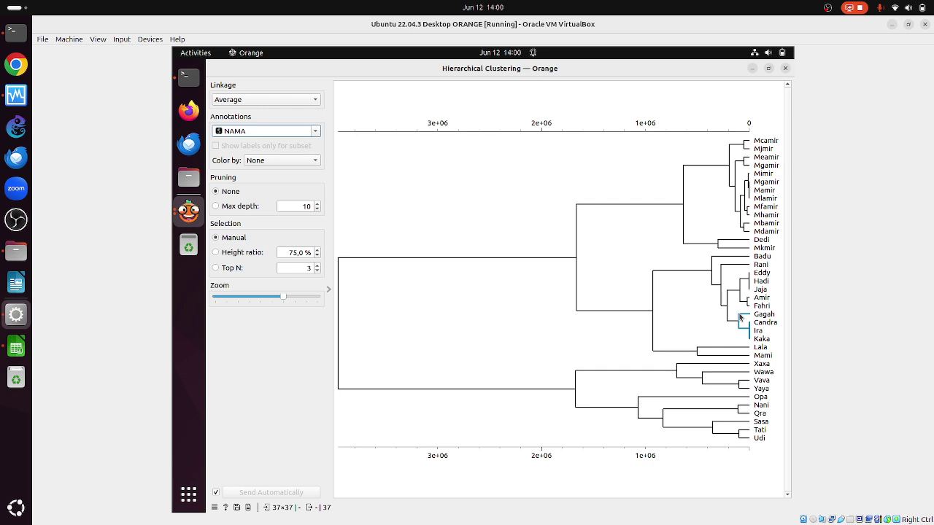
click(315, 131)
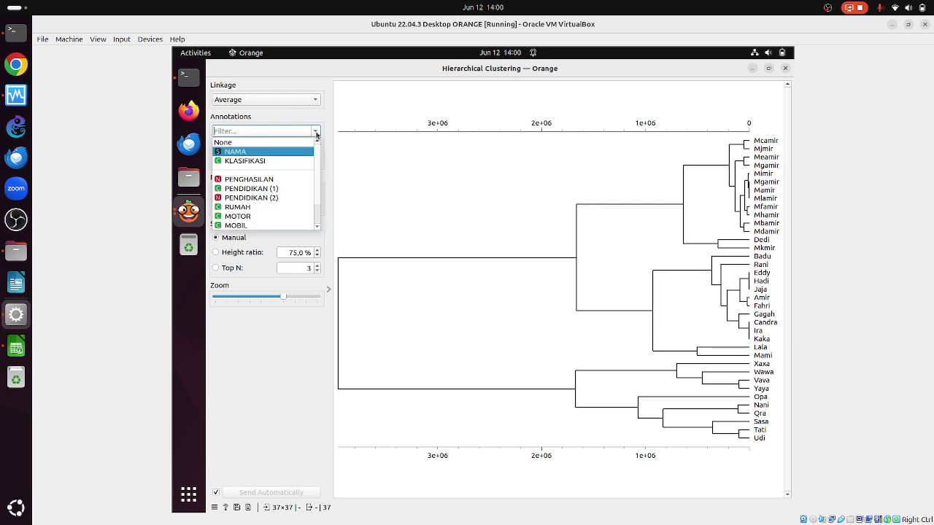
click(261, 162)
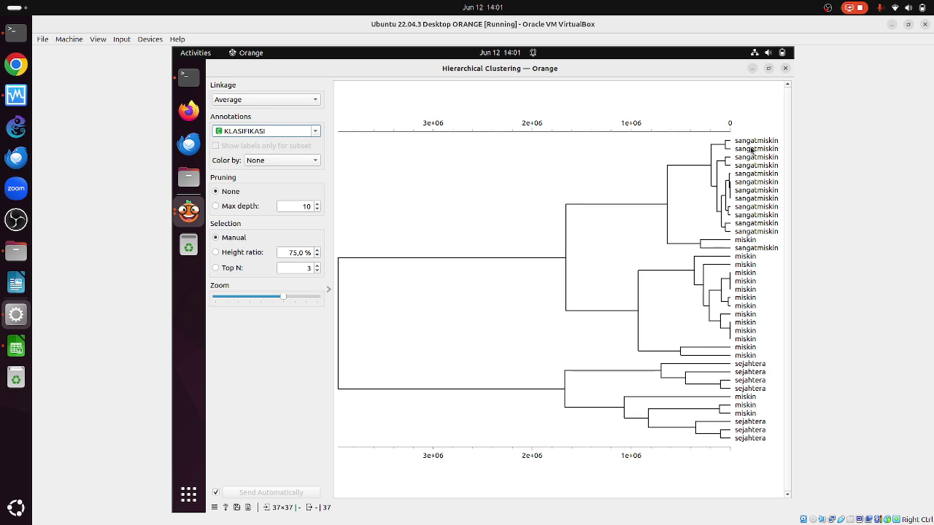
Step: Try the sangatmiskin and miskin branches, then select the lower sejahtera/miskin branch as C1 (10 of 37)
click(683, 186)
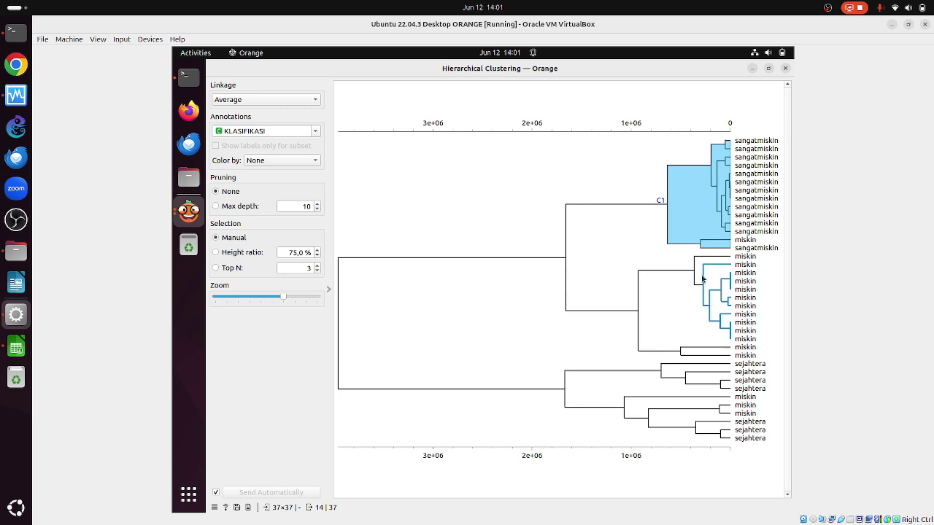
click(677, 298)
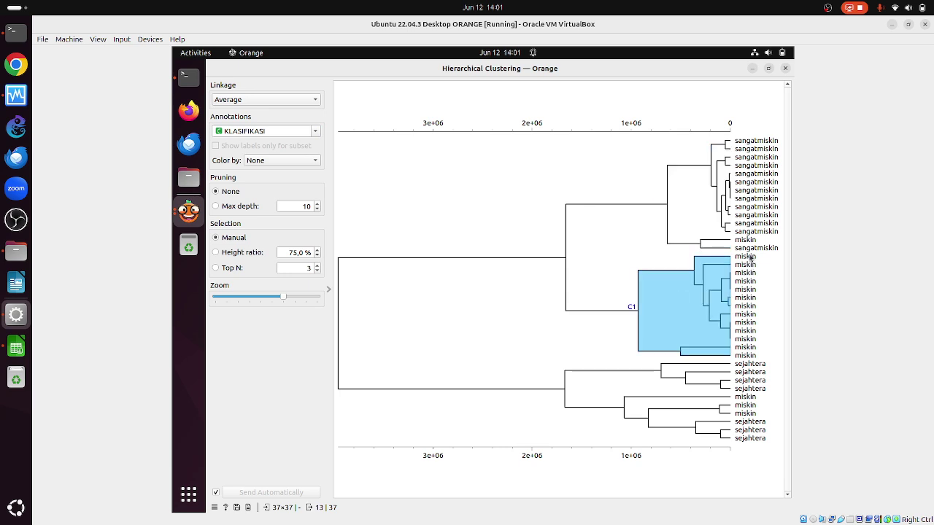
click(676, 204)
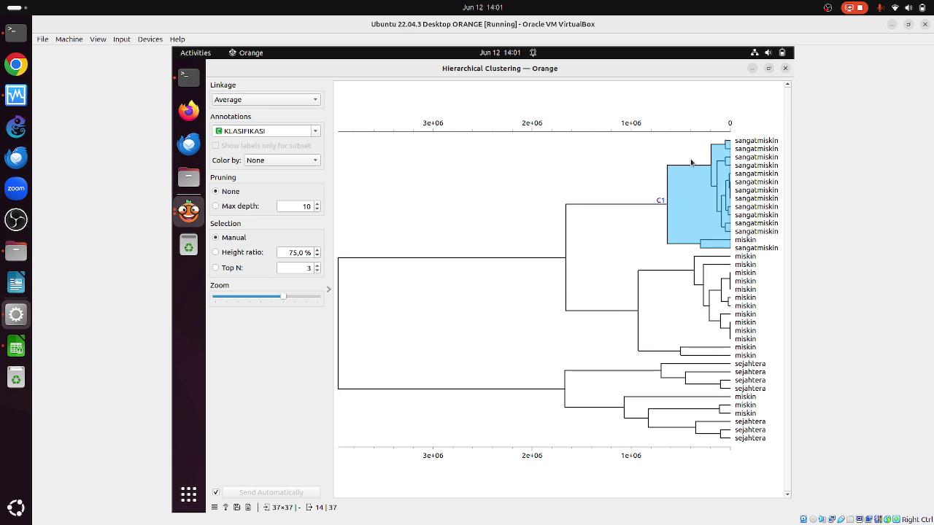
click(671, 297)
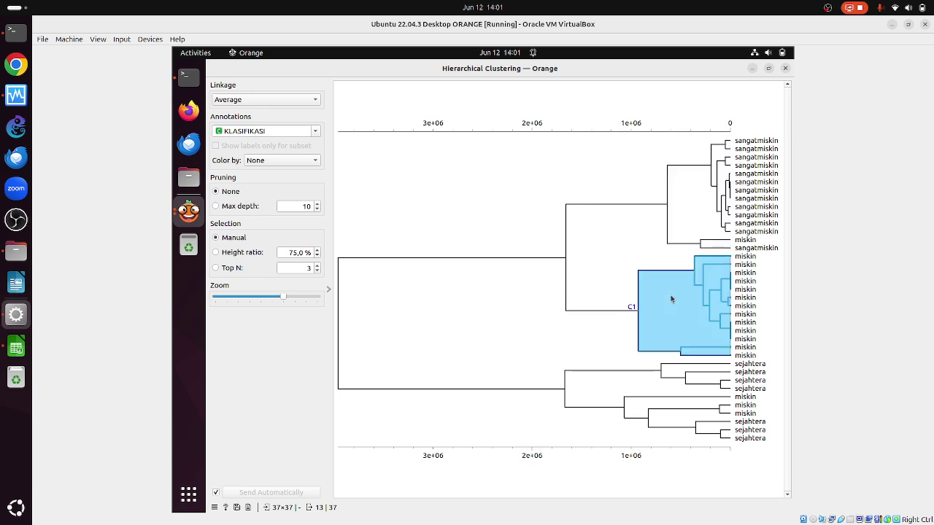
click(709, 208)
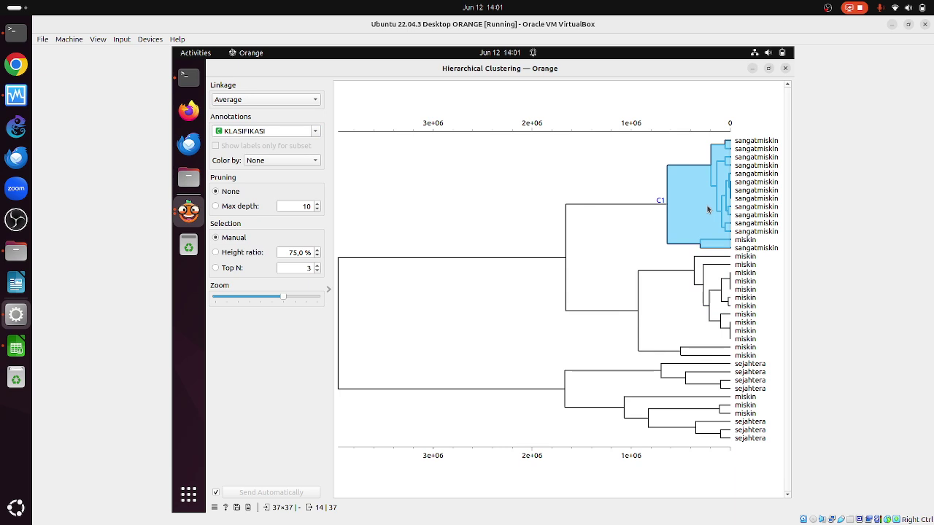
click(684, 304)
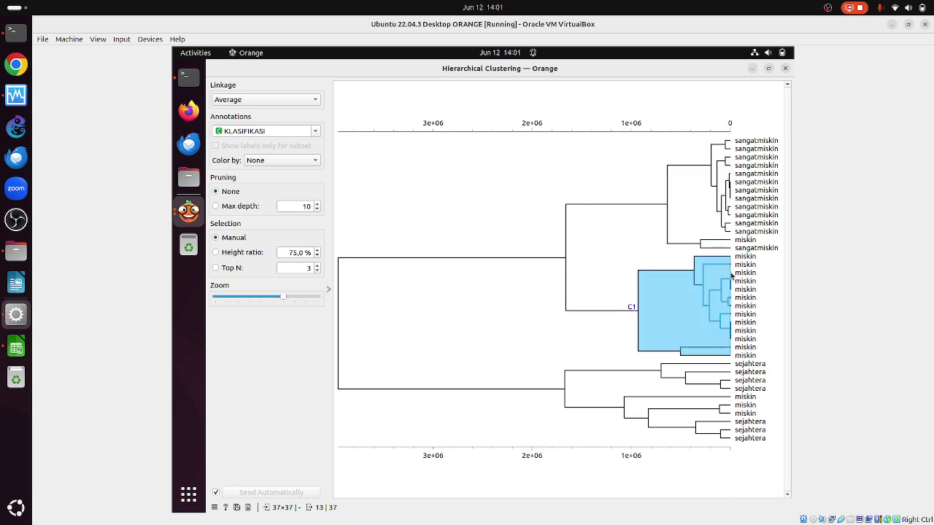
click(652, 389)
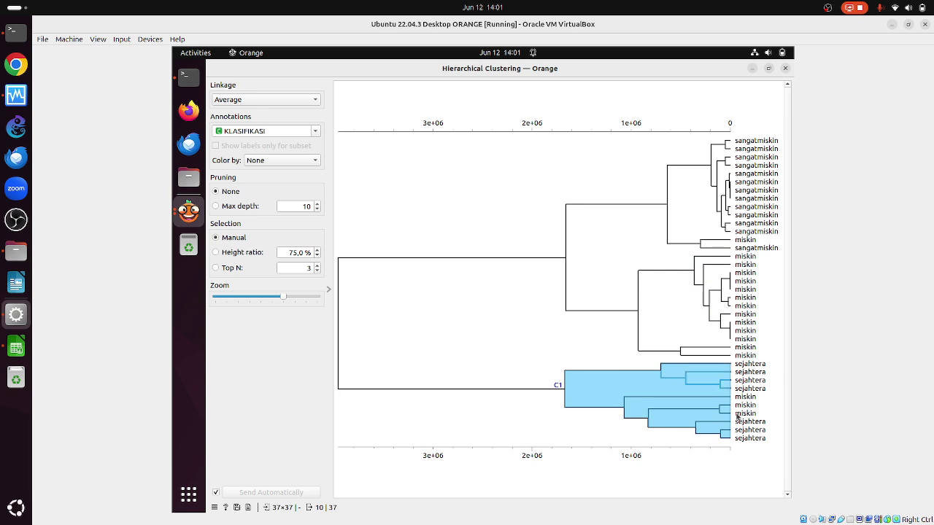
Step: Switch the dendrogram leaf annotations between NAMA and KLASIFIKASI, ending on NAMA
click(317, 136)
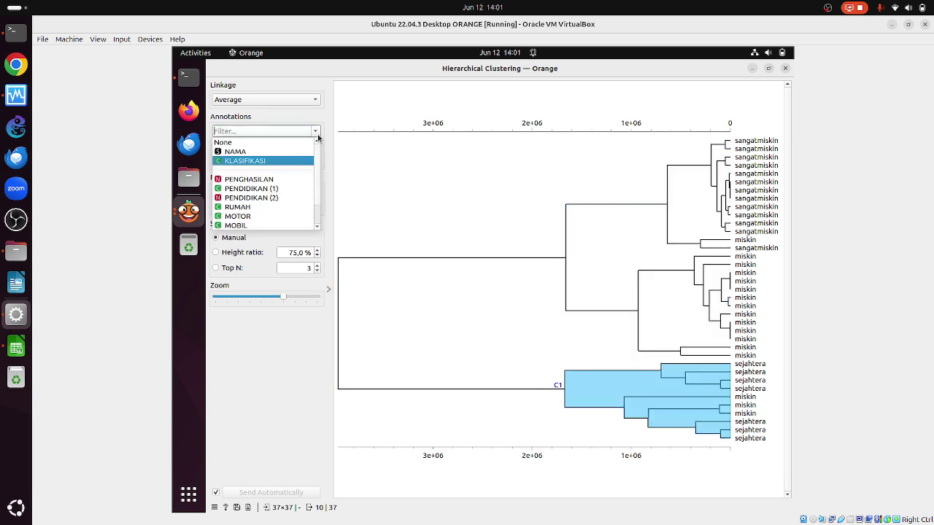
click(277, 152)
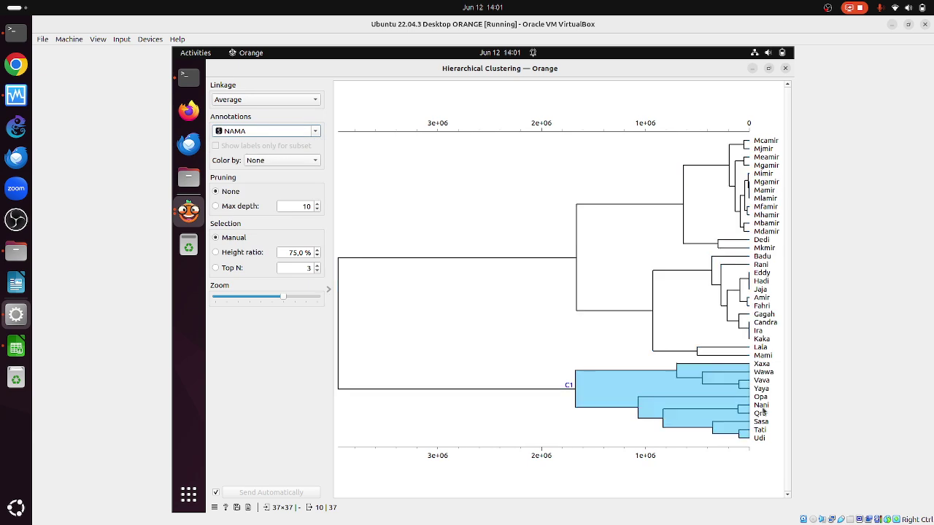
click(316, 132)
click(288, 161)
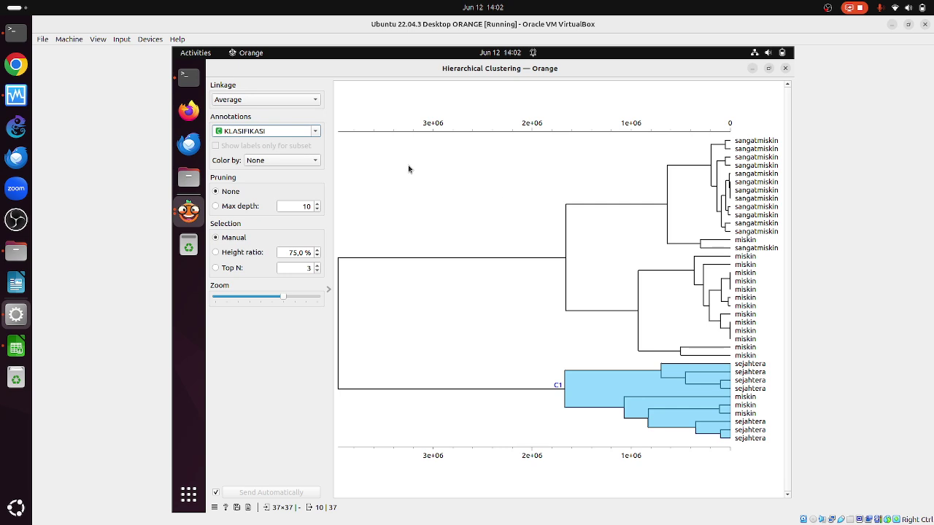
click(296, 133)
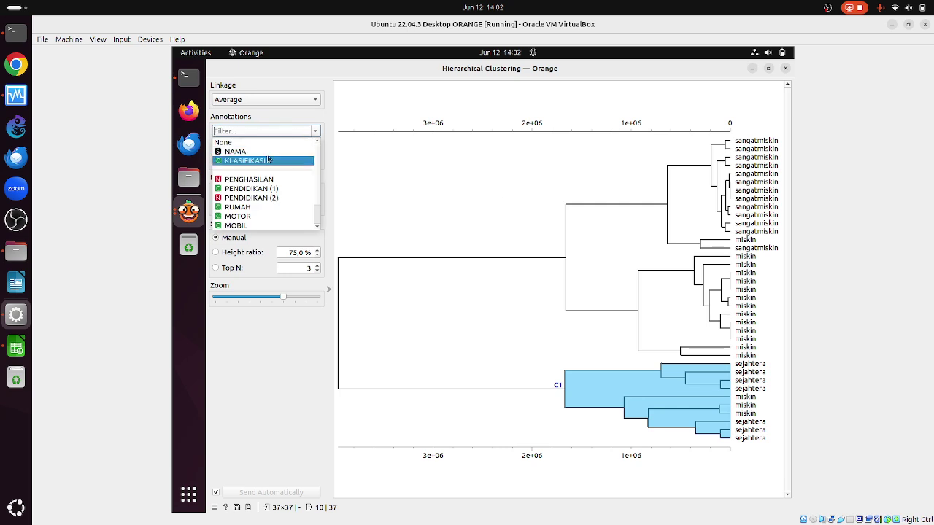
click(237, 148)
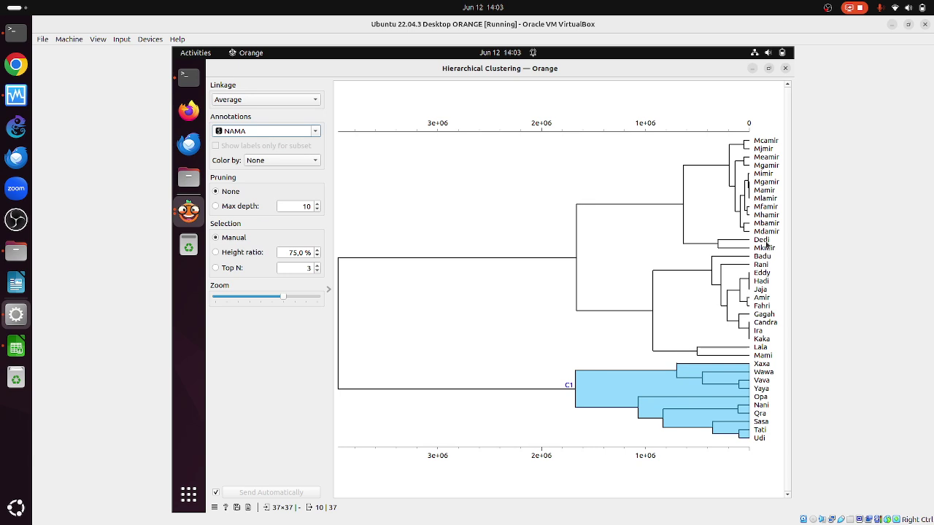
Step: Relabel leaves by KLASIFIKASI and select the upper sangatmiskin/miskin branch (27 of 37 instances)
click(690, 196)
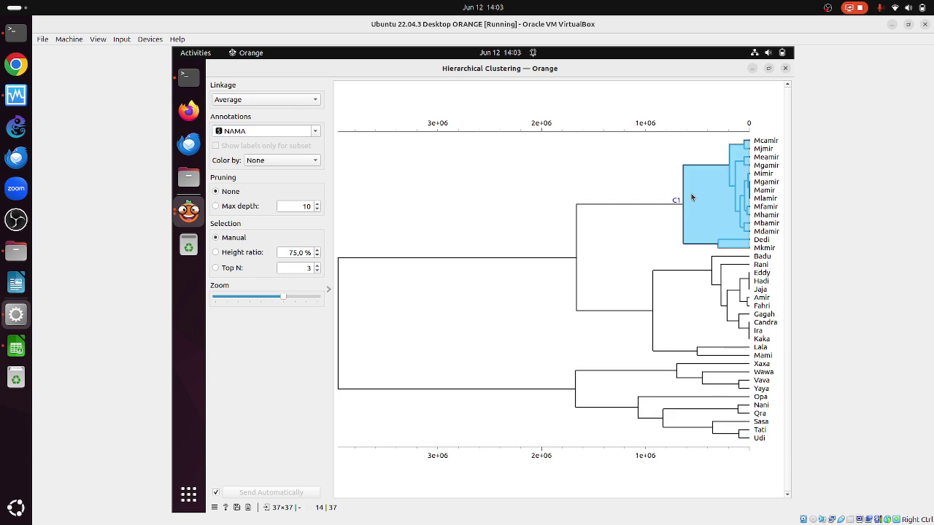
click(677, 291)
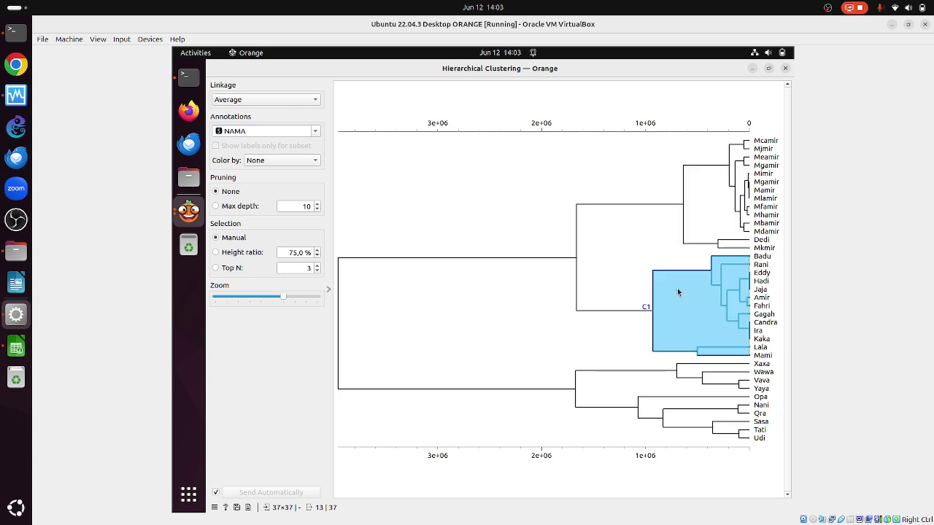
click(632, 394)
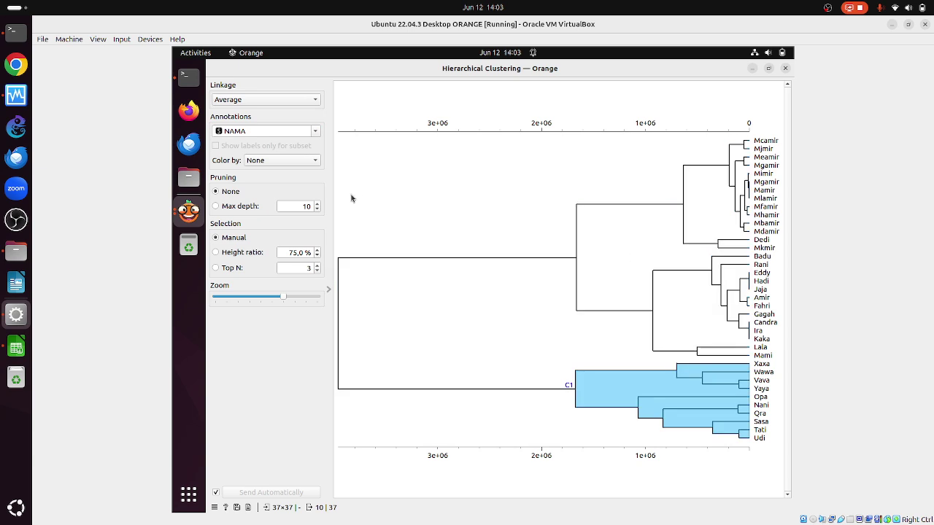
click(311, 134)
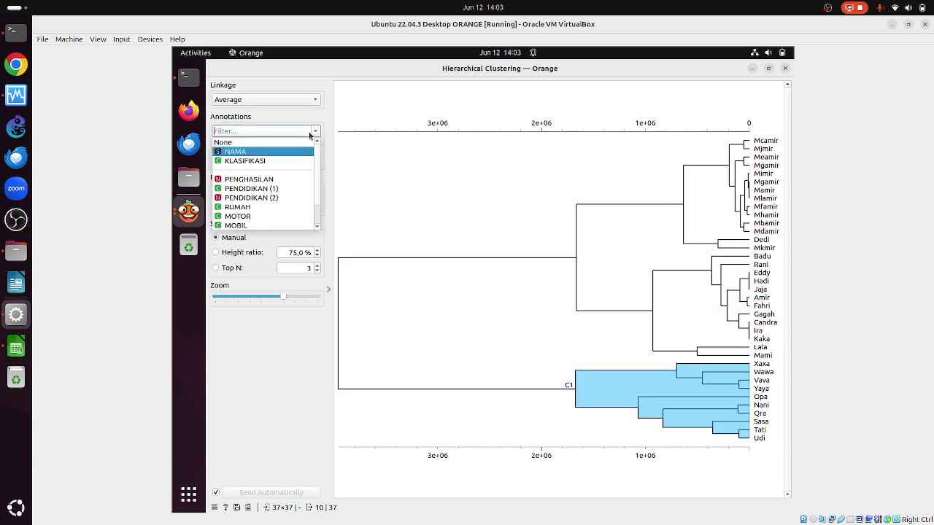
click(287, 161)
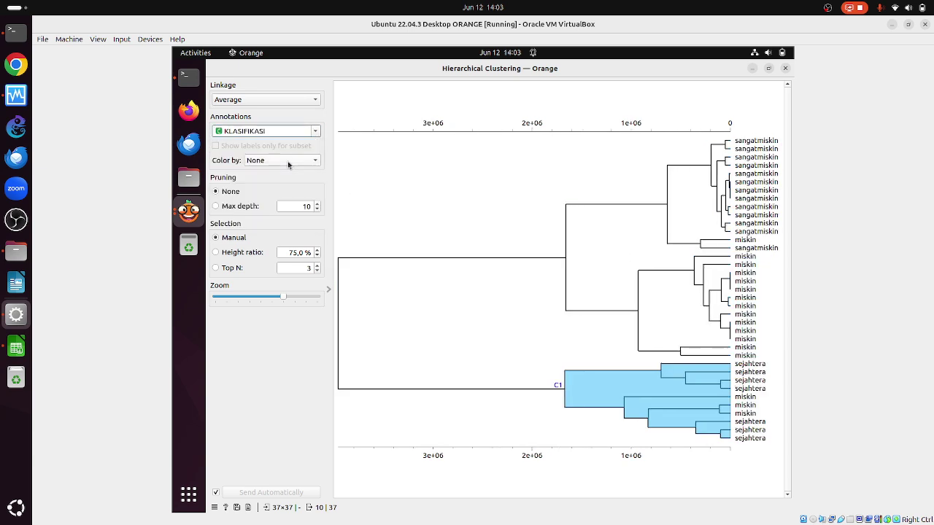
click(609, 230)
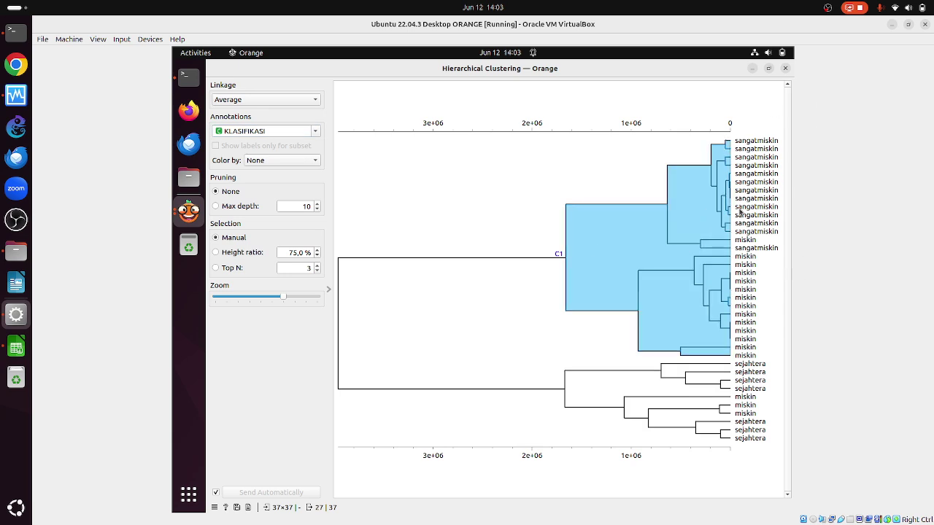
click(591, 394)
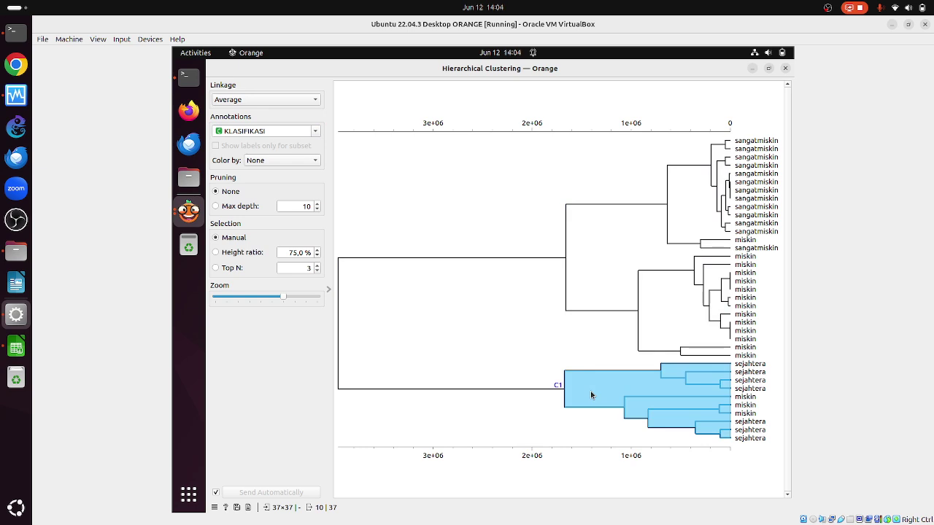
click(606, 256)
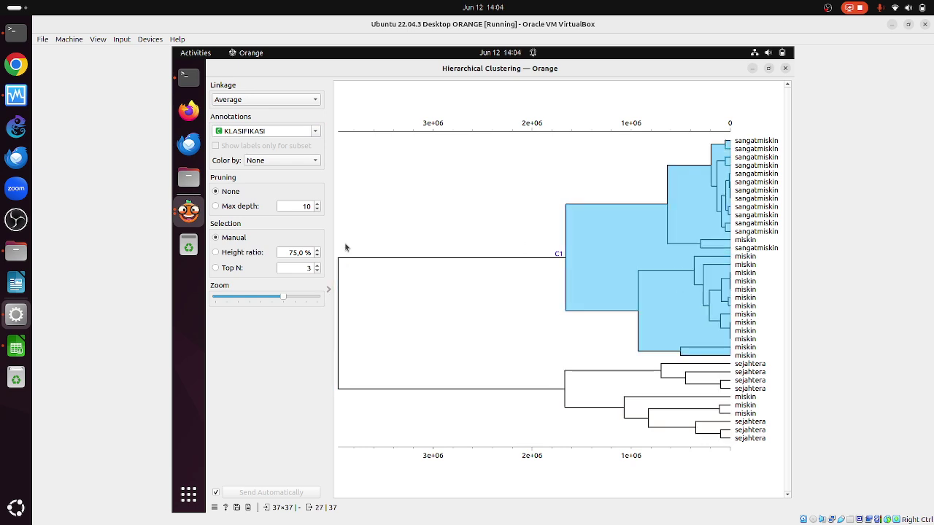
Step: Use Top N cluster selection, stepping the count from 3 to 4, then down to 2
click(224, 269)
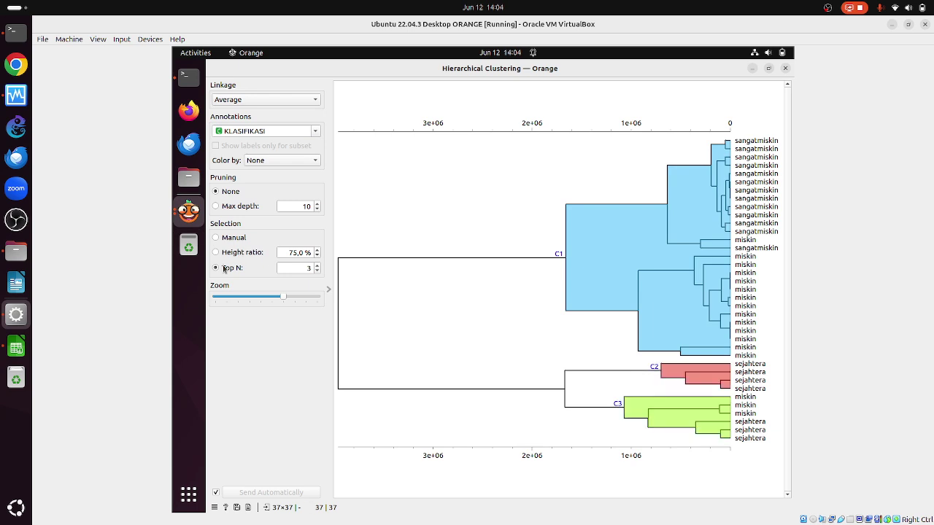
click(319, 266)
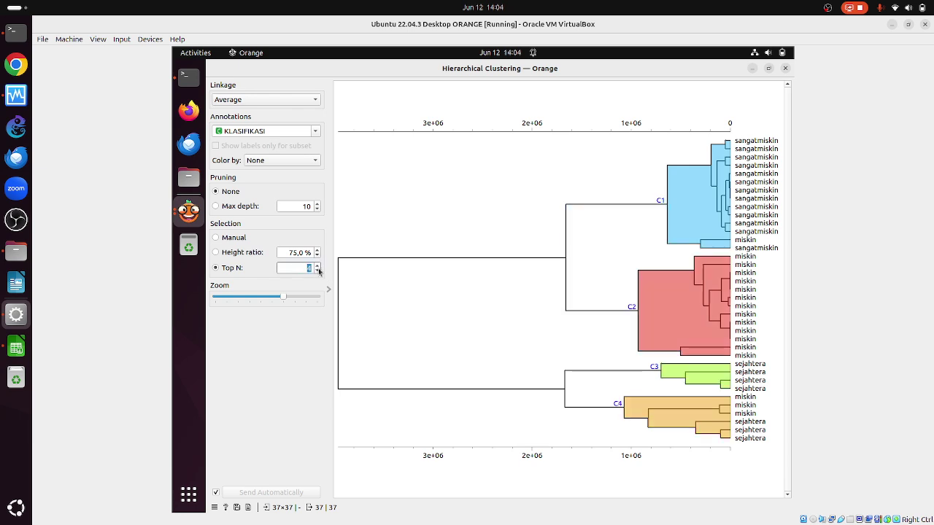
click(318, 272)
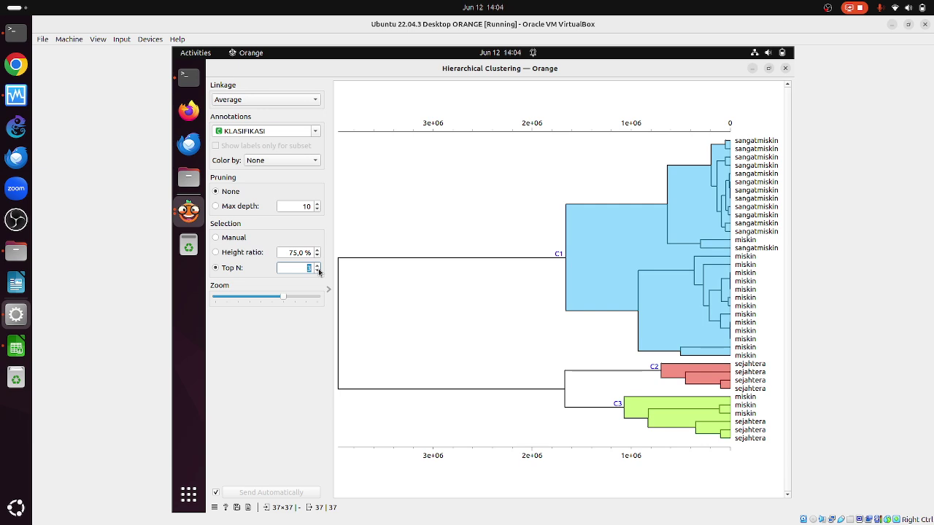
click(318, 272)
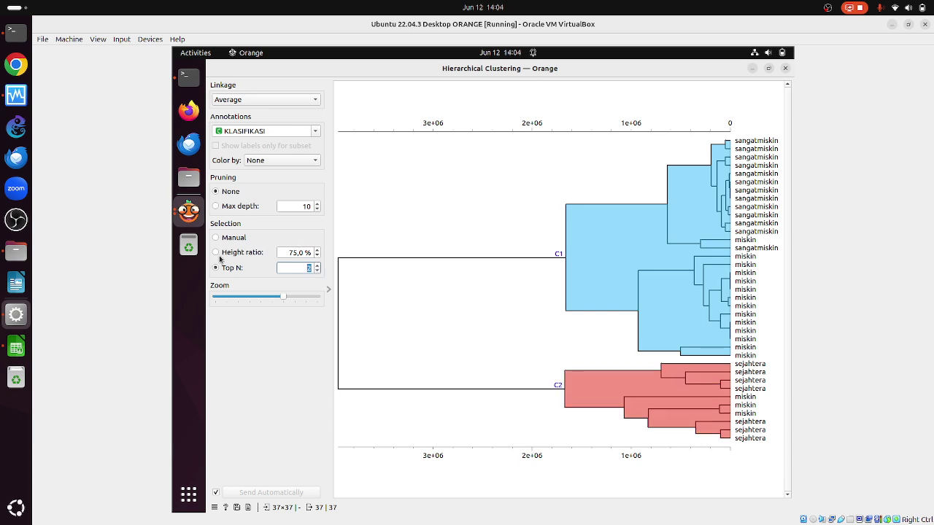
Step: Cut the dendrogram by Height ratio instead, set to 73,7 %
click(216, 253)
click(317, 251)
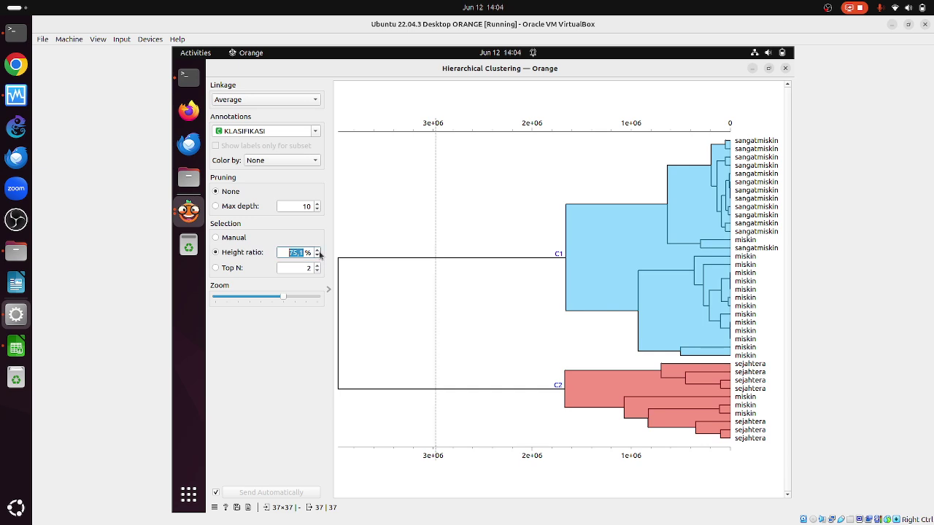
click(318, 257)
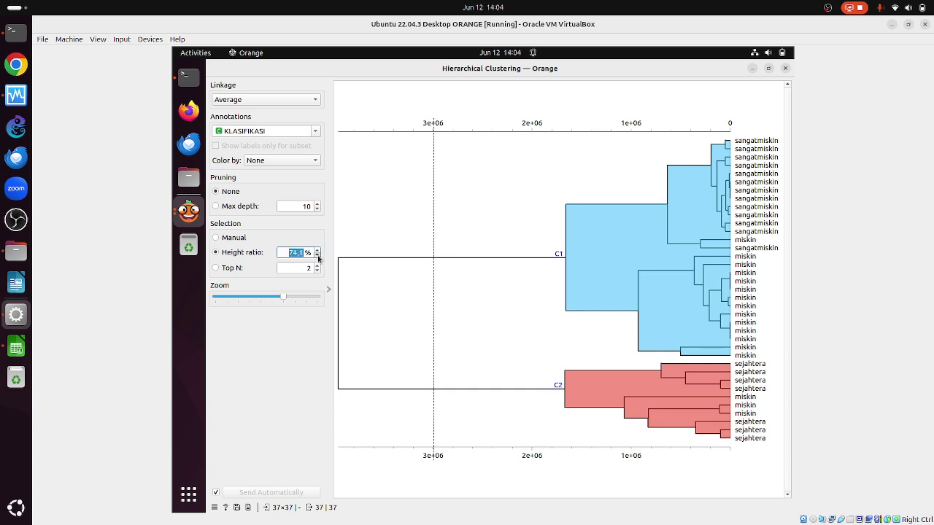
click(318, 257)
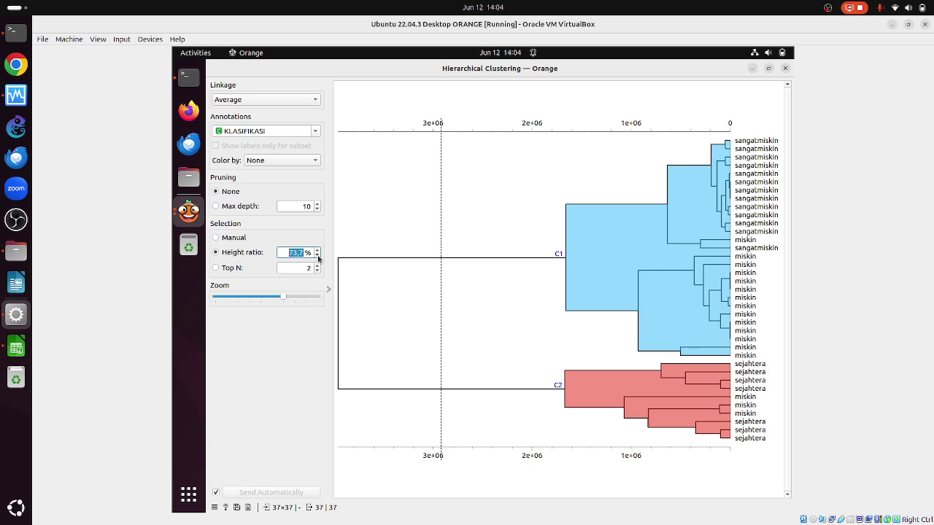
click(16, 347)
click(256, 224)
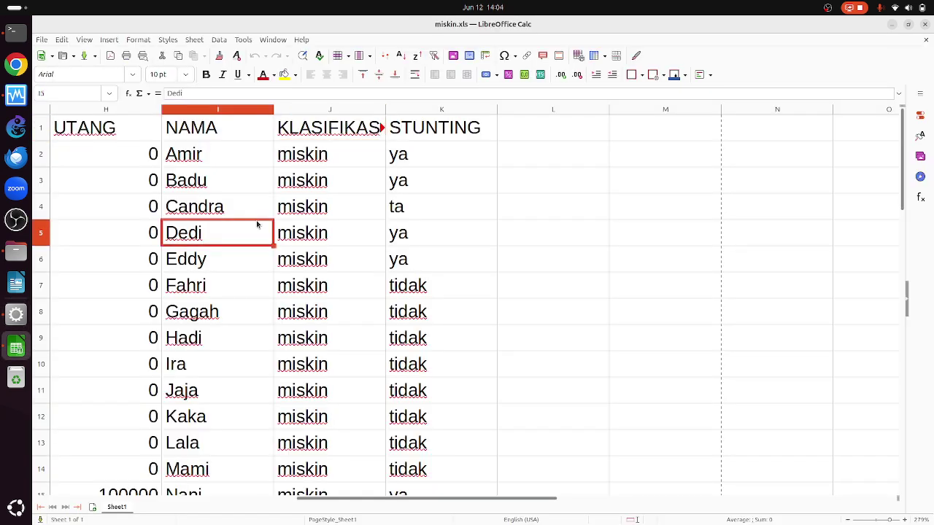
key(Left)
key(Left)
key(Left)
key(Left)
key(Left)
key(Left)
key(Left)
key(Right)
key(Right)
key(Right)
key(Right)
key(Right)
key(Right)
key(Right)
key(Right)
key(Right)
key(Right)
key(Right)
key(Right)
key(Right)
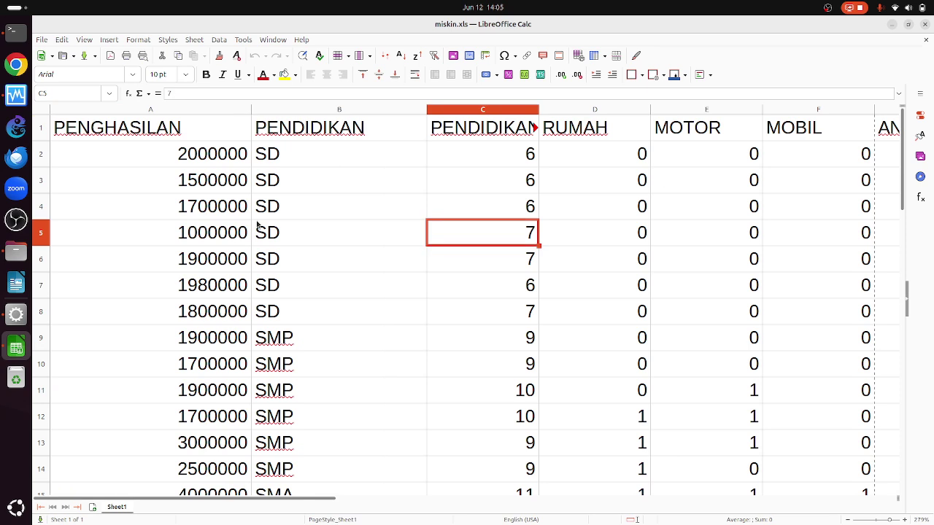
key(Left)
key(Left)
key(Left)
key(Left)
key(Left)
key(Left)
key(Left)
key(Left)
key(Left)
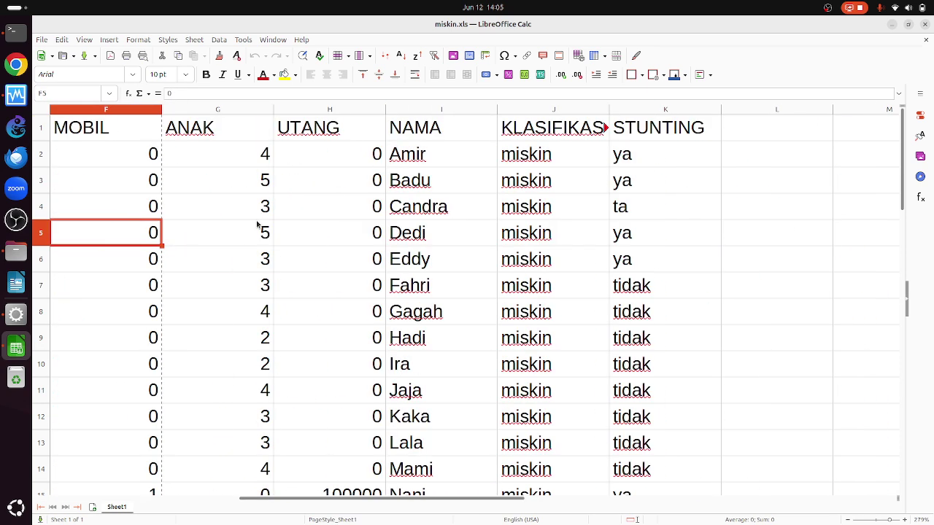
key(Left)
key(Left)
key(Left)
key(Left)
key(Left)
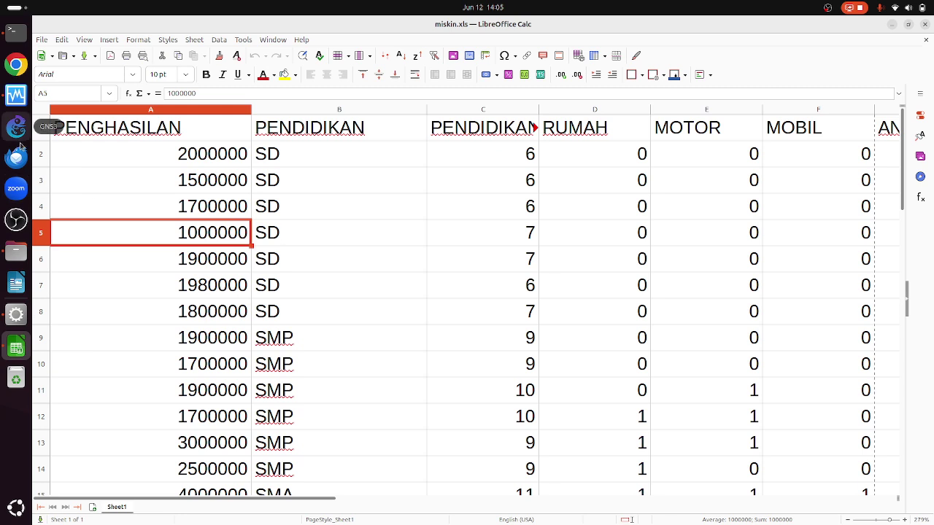
click(16, 314)
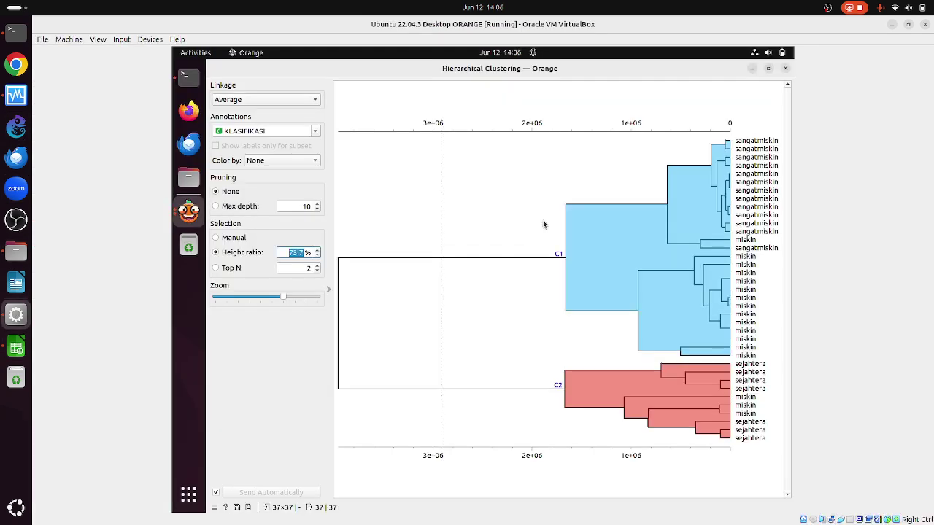
Step: Close the dendrogram and delete the Distances and Hierarchical Clustering widgets
click(785, 69)
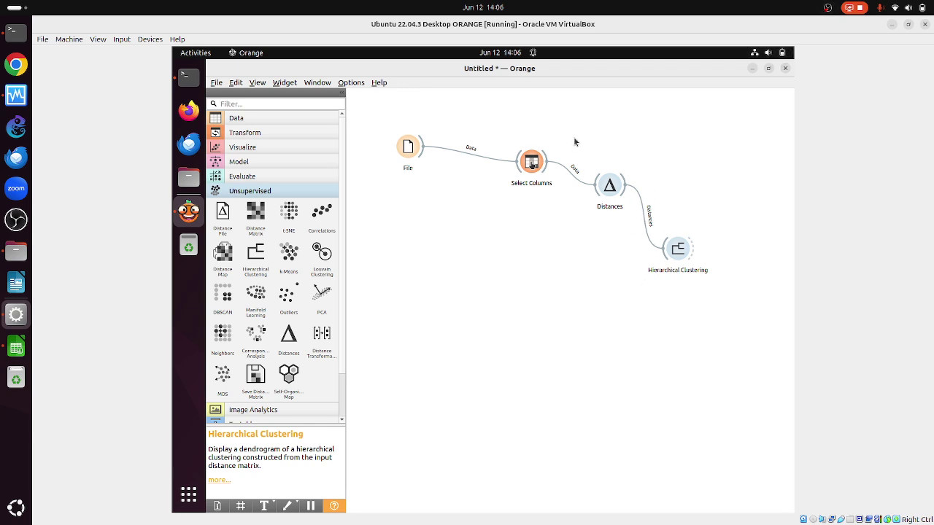
drag(575, 142, 720, 348)
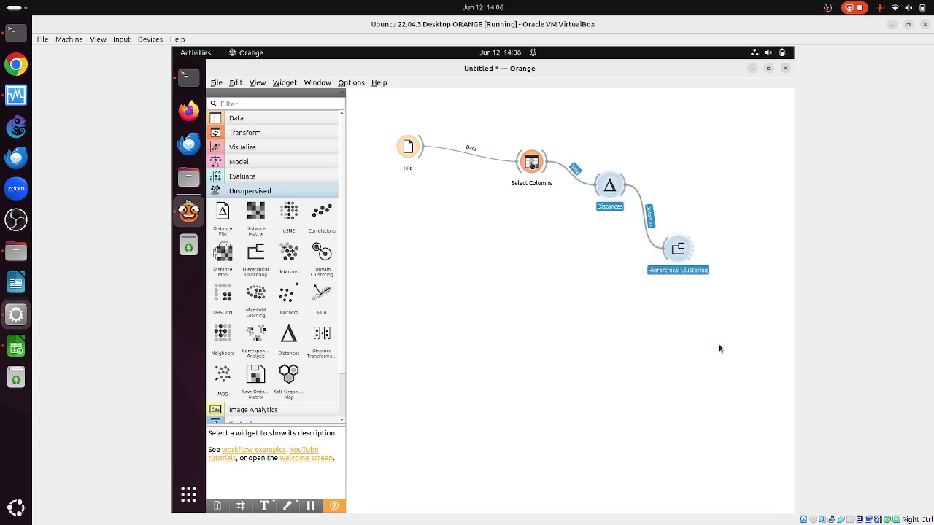
key(Delete)
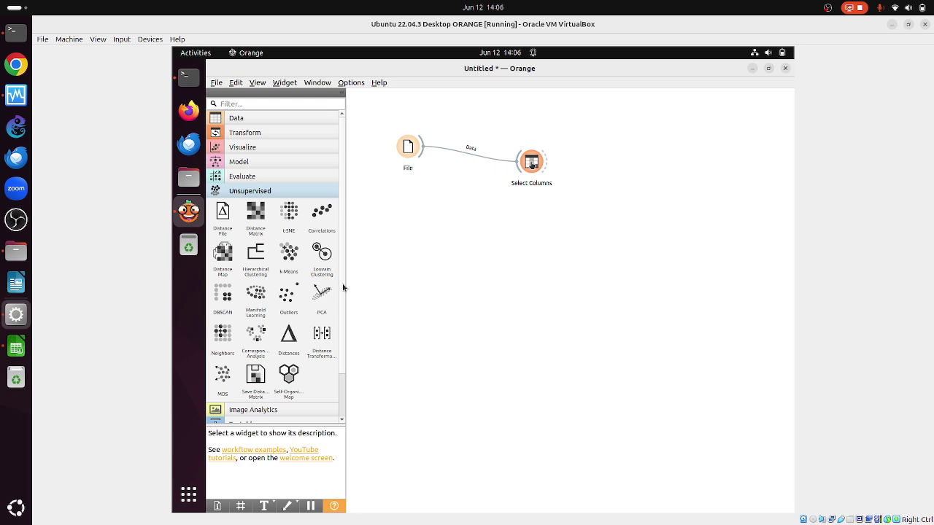
scroll(347, 330, down, 1)
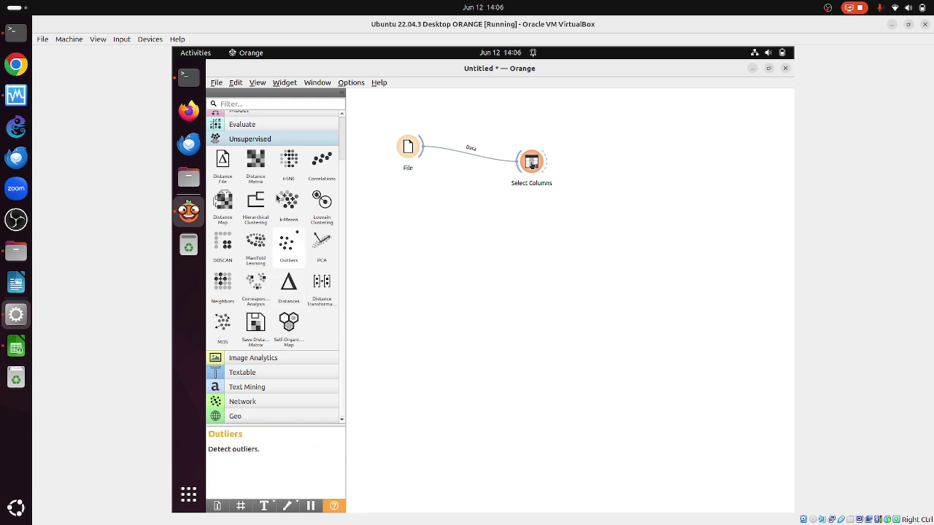
Step: Place Linear Regression, Logistic Regression, Random Forest and Tree learners on the canvas, then open Select Columns
click(340, 117)
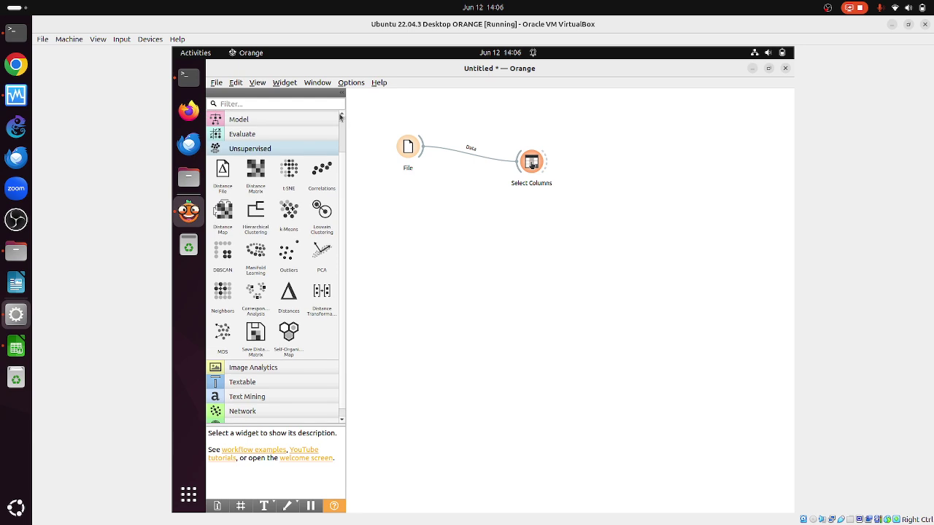
click(273, 121)
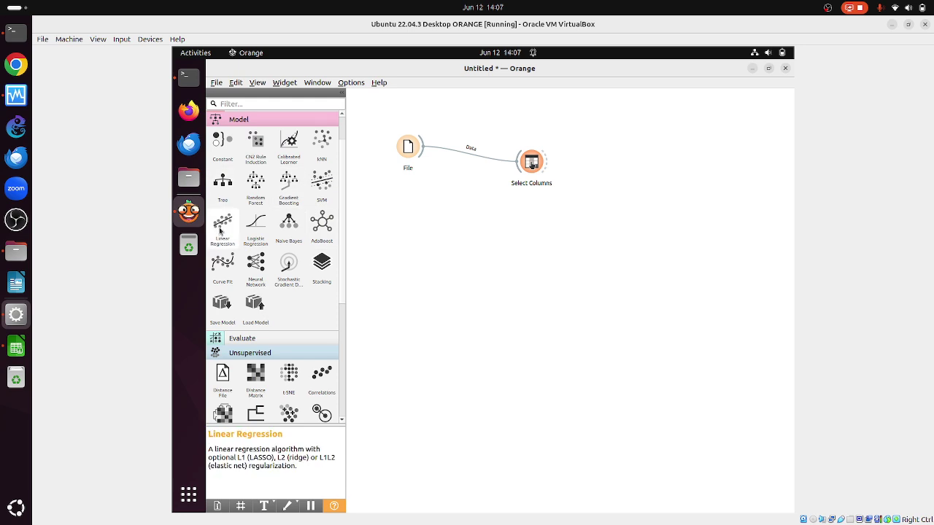
drag(223, 223, 504, 222)
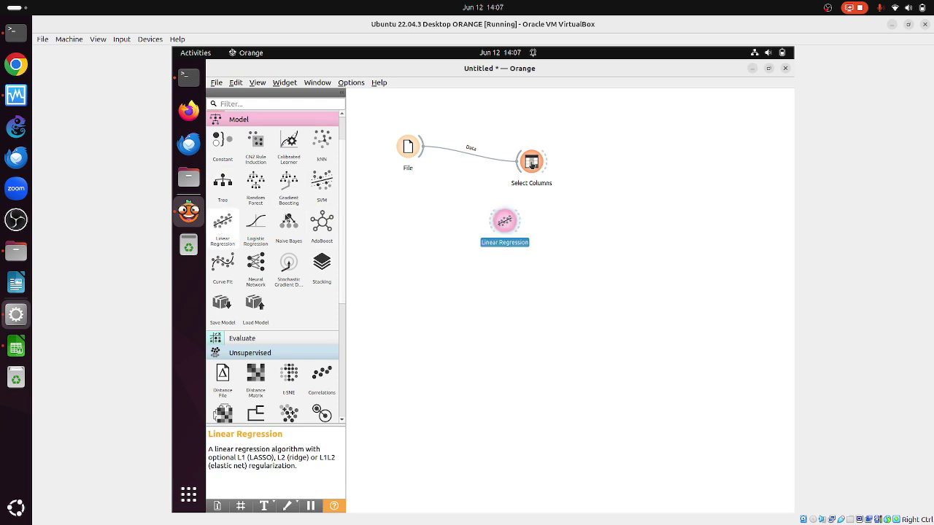
mouse_move(551, 270)
mouse_down()
mouse_move(562, 281)
mouse_move(555, 270)
mouse_up()
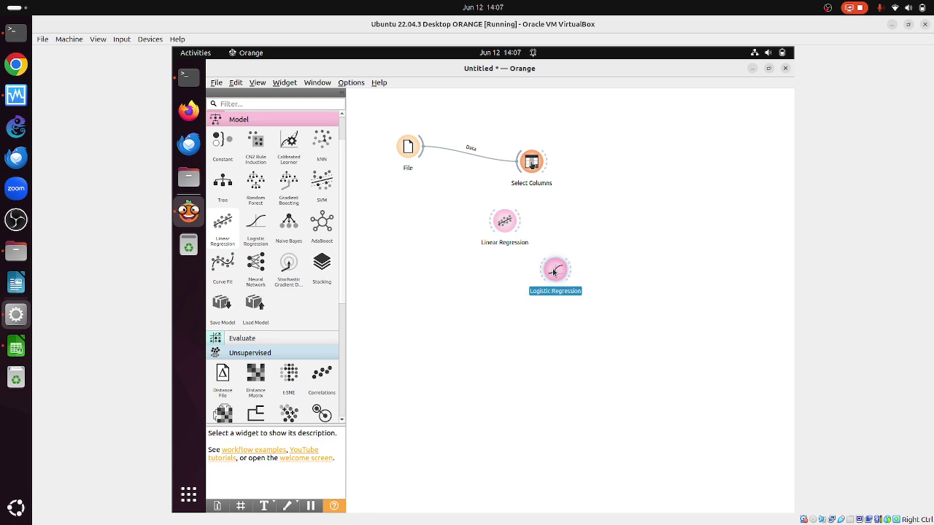
drag(253, 175, 621, 332)
drag(230, 185, 662, 386)
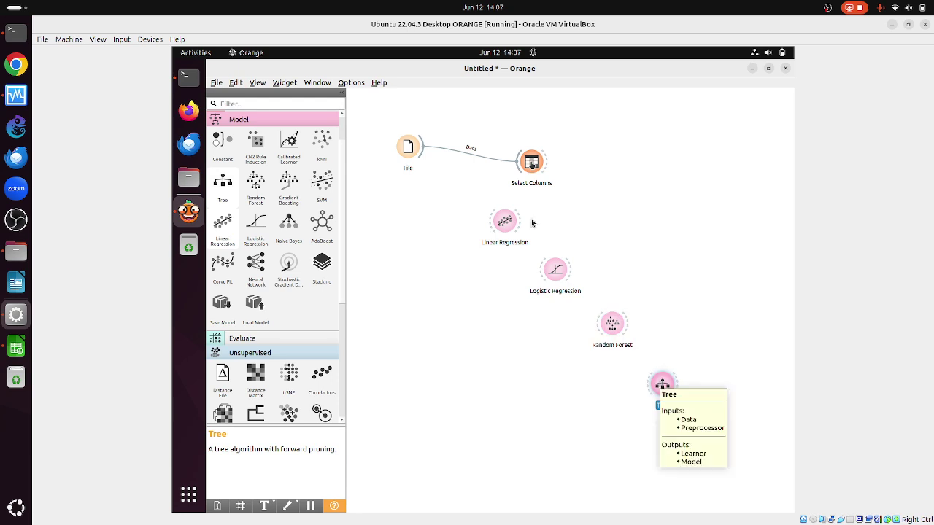
click(531, 164)
double_click(531, 164)
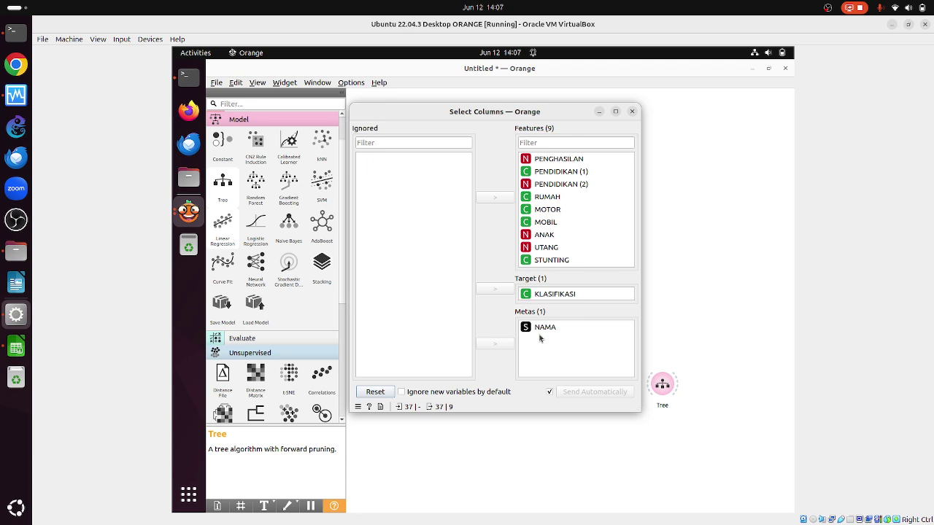
Step: Reopen Select Columns to confirm KLASIFIKASI as target and NAMA as meta, then close it
click(632, 111)
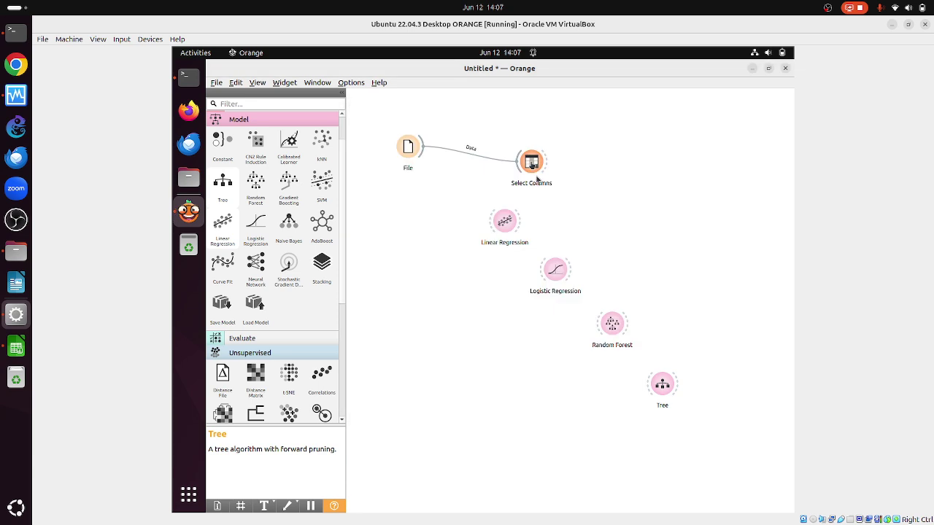
right_click(538, 179)
click(532, 162)
double_click(533, 162)
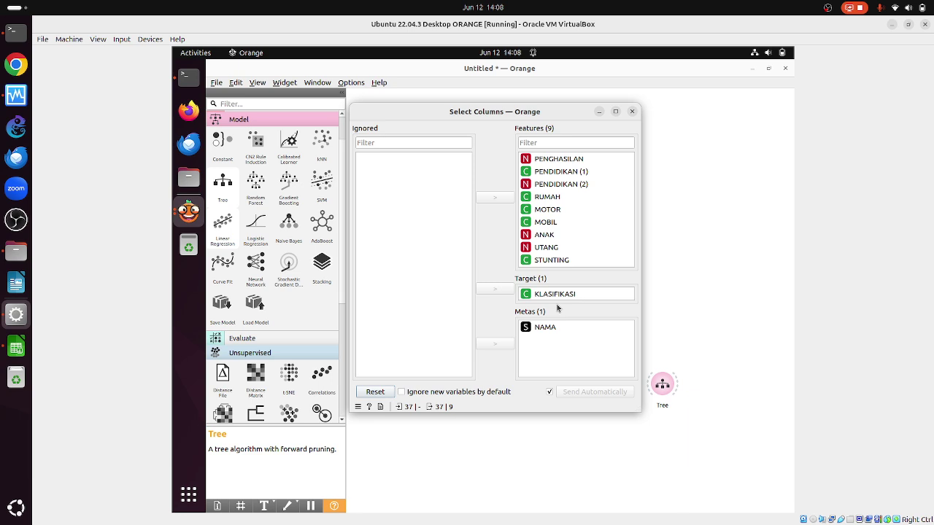
click(632, 112)
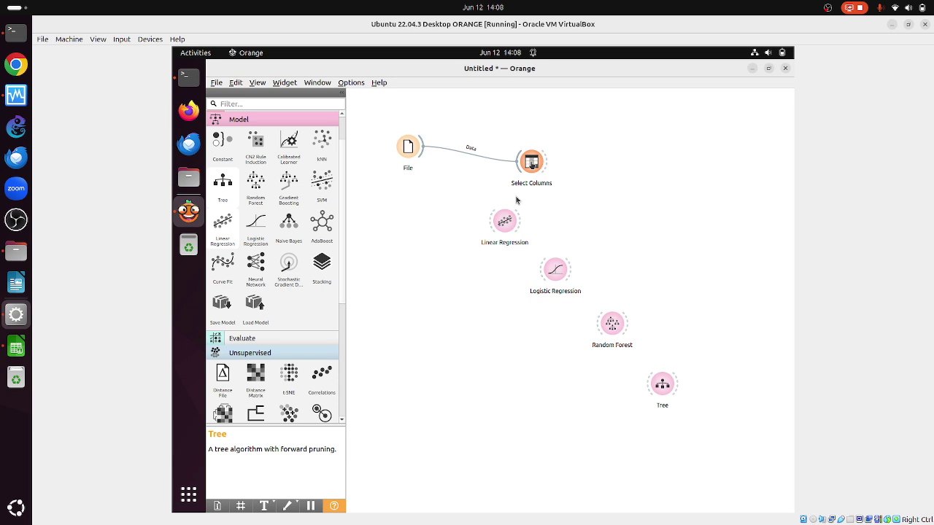
Step: Add Test and Score fed by Select Columns data and check its still-empty results
click(254, 340)
drag(222, 361, 645, 201)
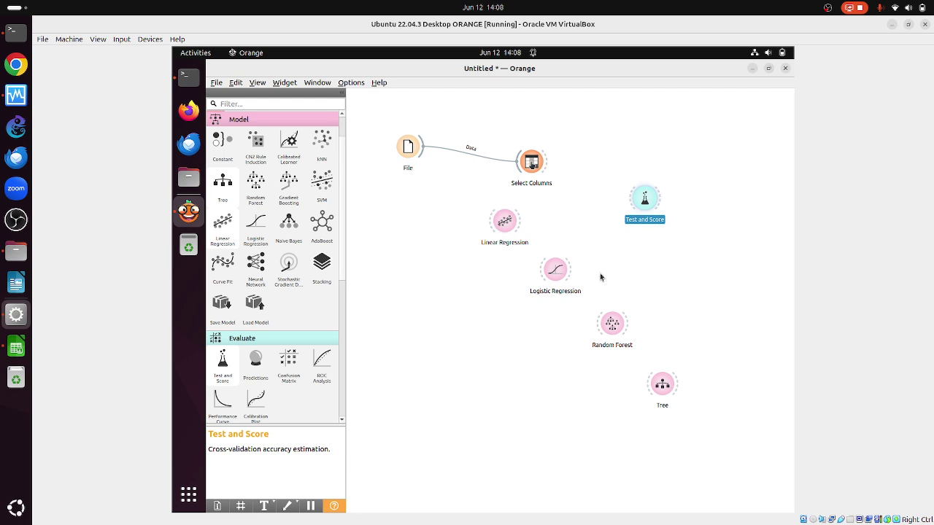
drag(547, 164, 641, 198)
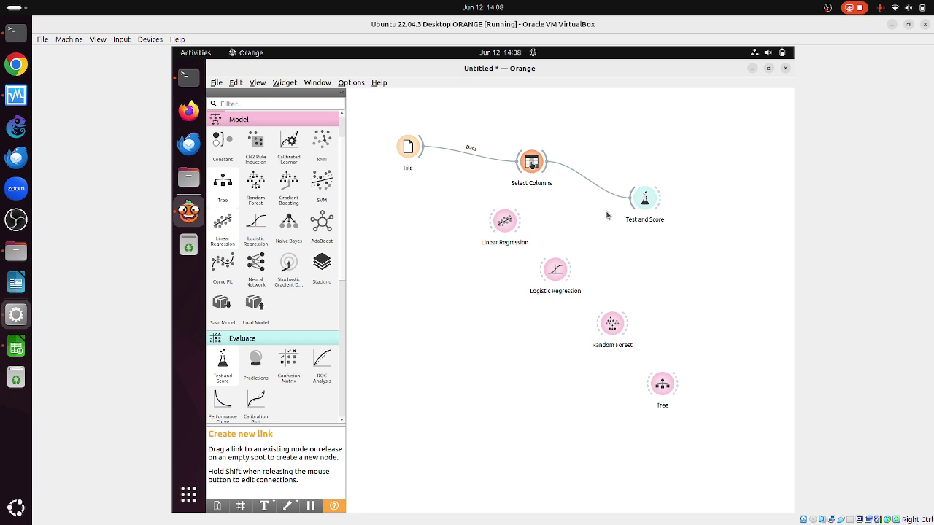
double_click(649, 203)
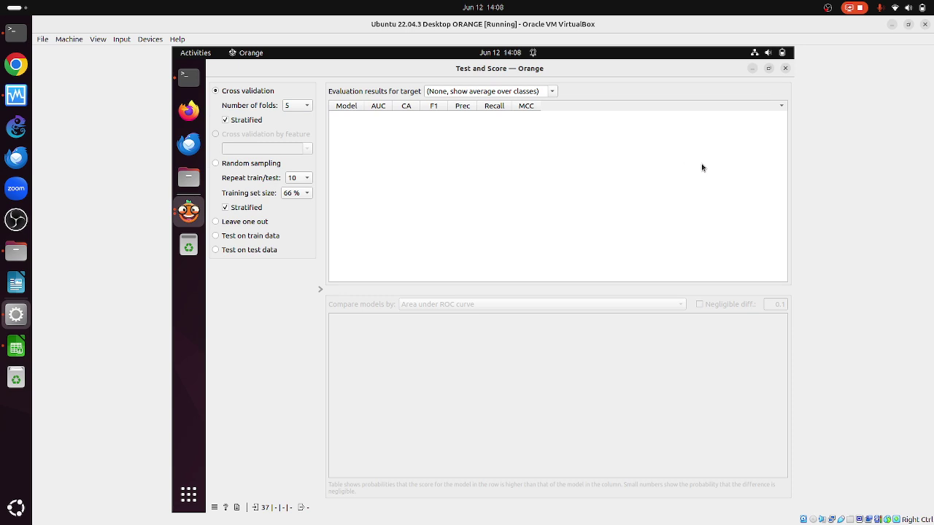
click(785, 68)
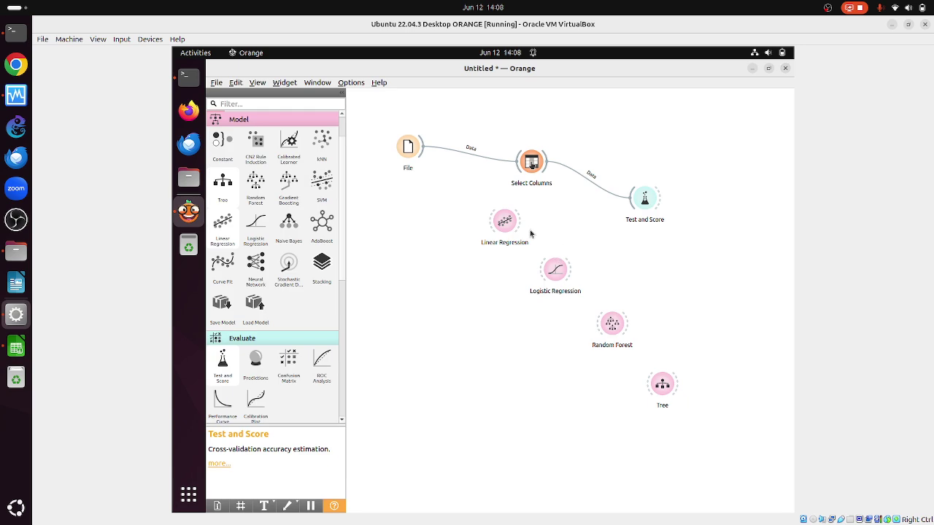
Step: Link the learners to Test and Score and view the scores (Random Forest AUC 1.000)
drag(521, 220, 633, 222)
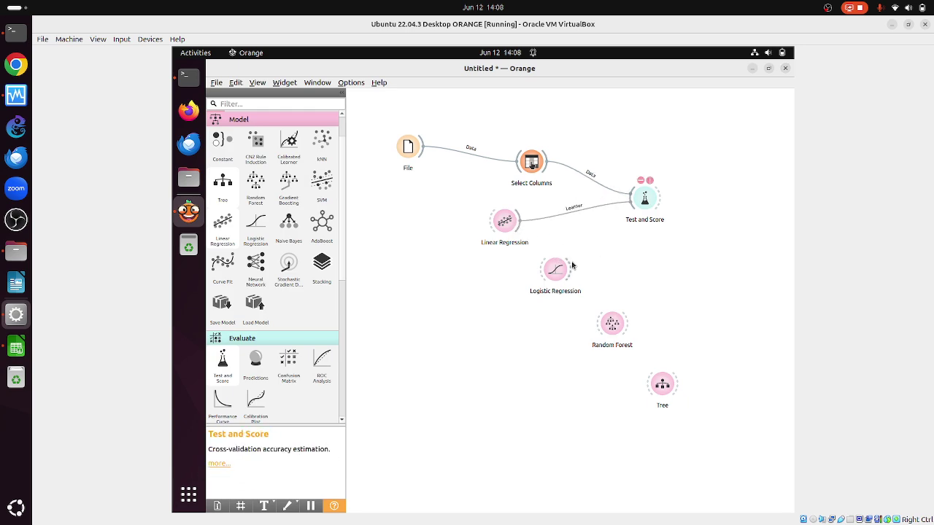
drag(573, 270, 631, 322)
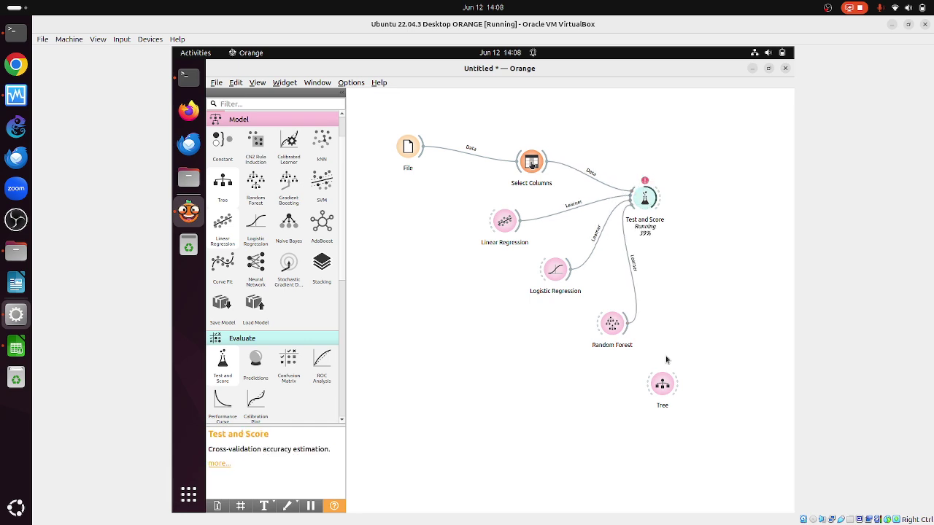
drag(677, 383, 632, 199)
drag(643, 269, 639, 206)
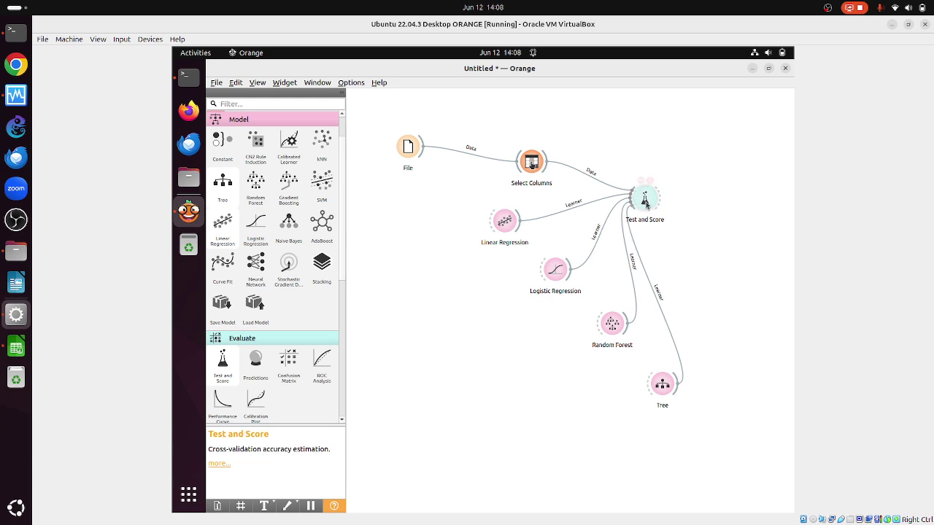
double_click(645, 199)
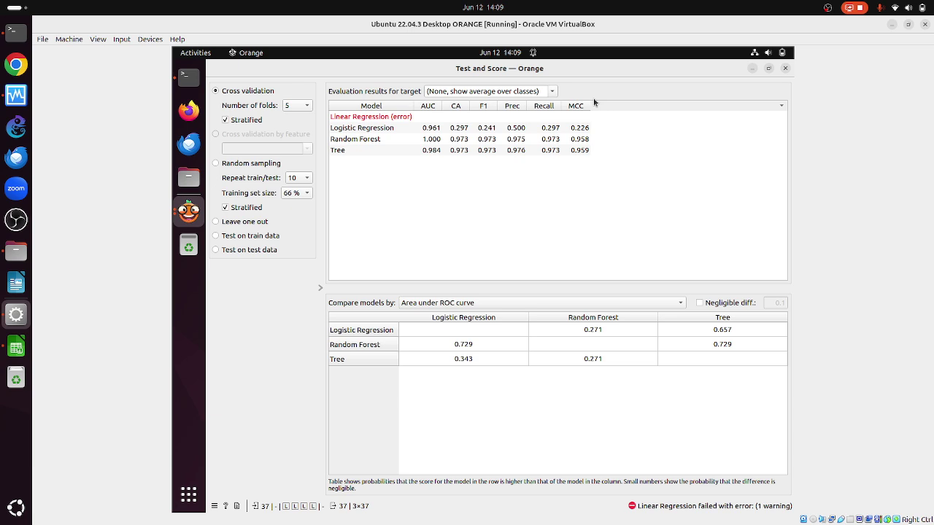
Step: Close the Test and Score results and delete the three extra learners and Test and Score
click(787, 68)
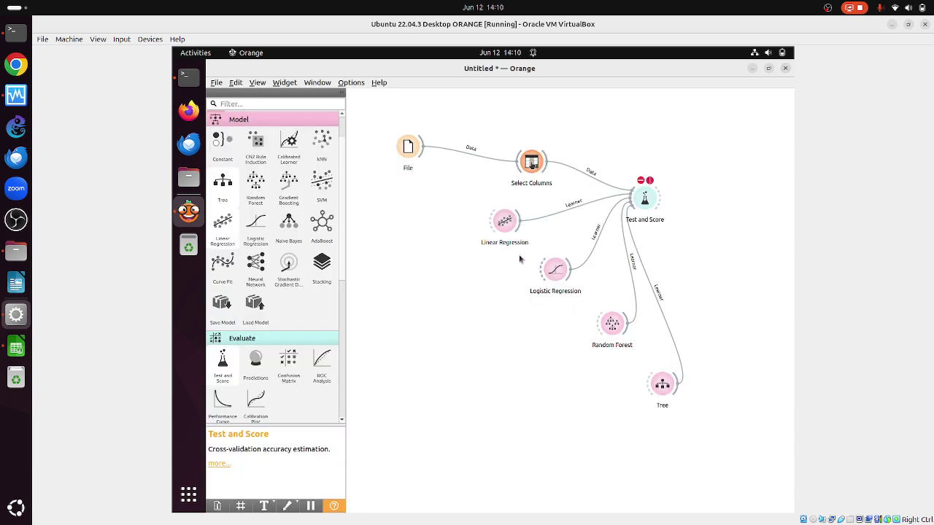
drag(475, 206, 632, 357)
key(Delete)
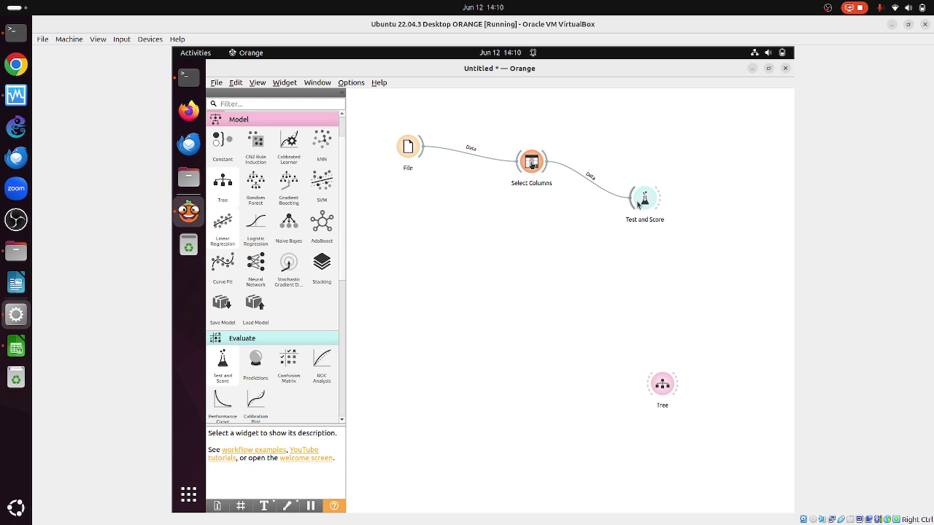
right_click(640, 199)
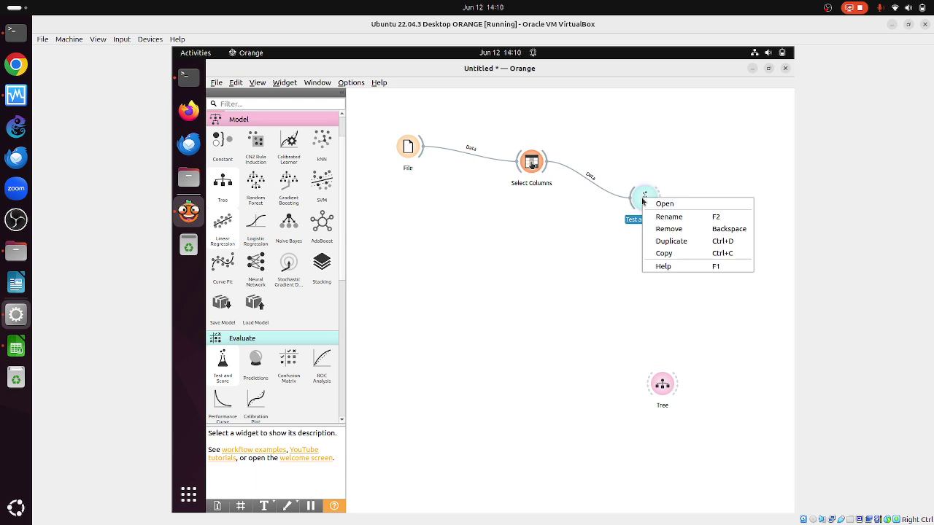
click(670, 230)
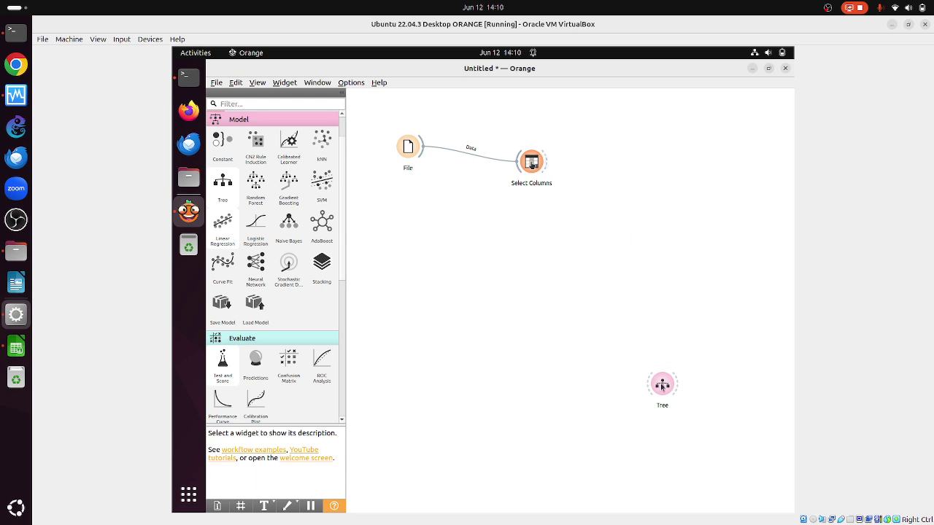
Step: Link Select Columns into Tree and add a Predictions widget fed by Tree's model
drag(662, 387, 649, 213)
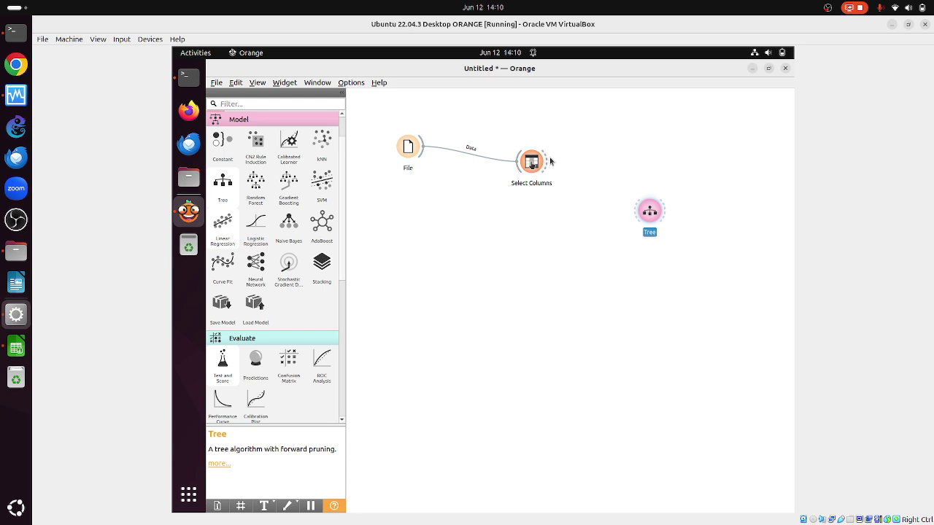
drag(551, 160, 642, 213)
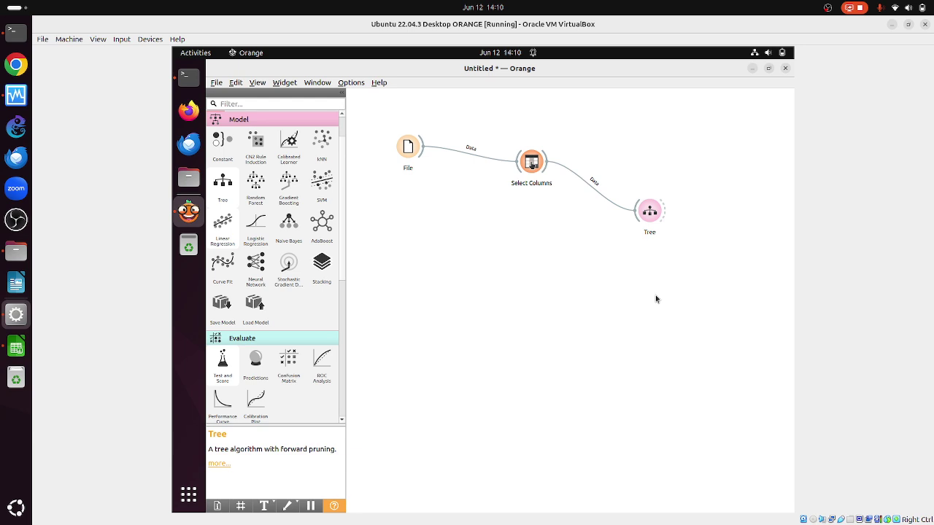
drag(666, 213, 700, 232)
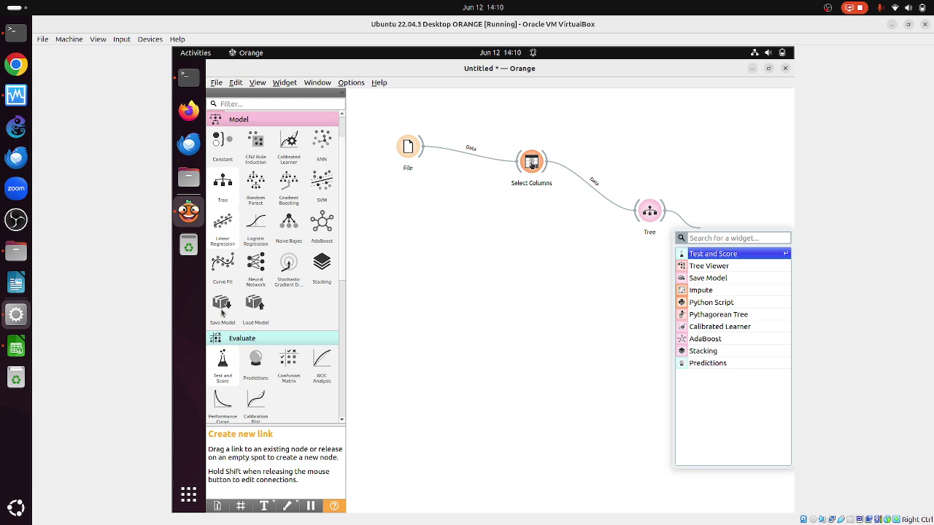
click(527, 265)
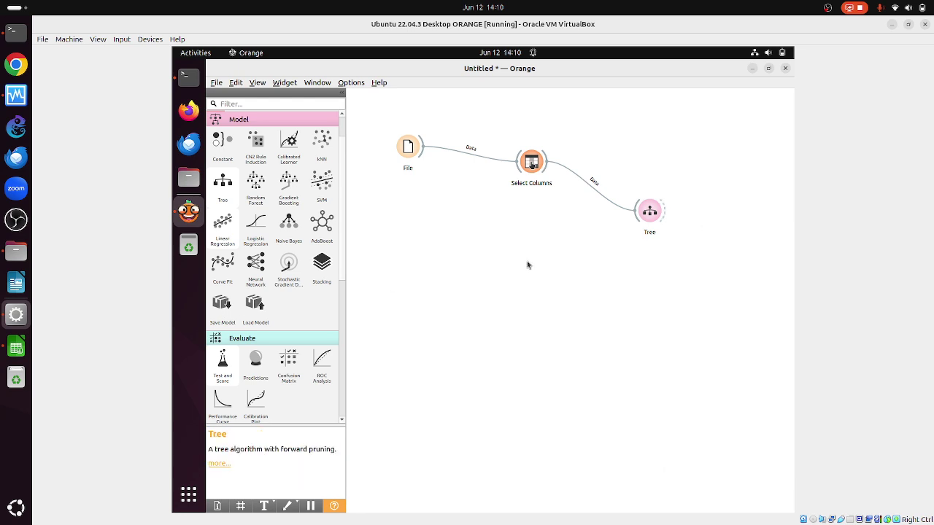
drag(518, 352, 726, 252)
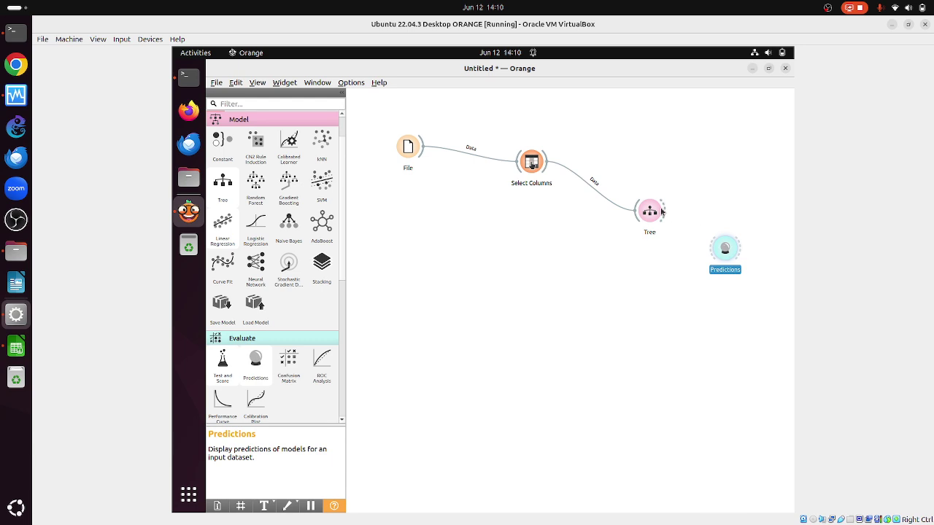
drag(666, 212, 717, 249)
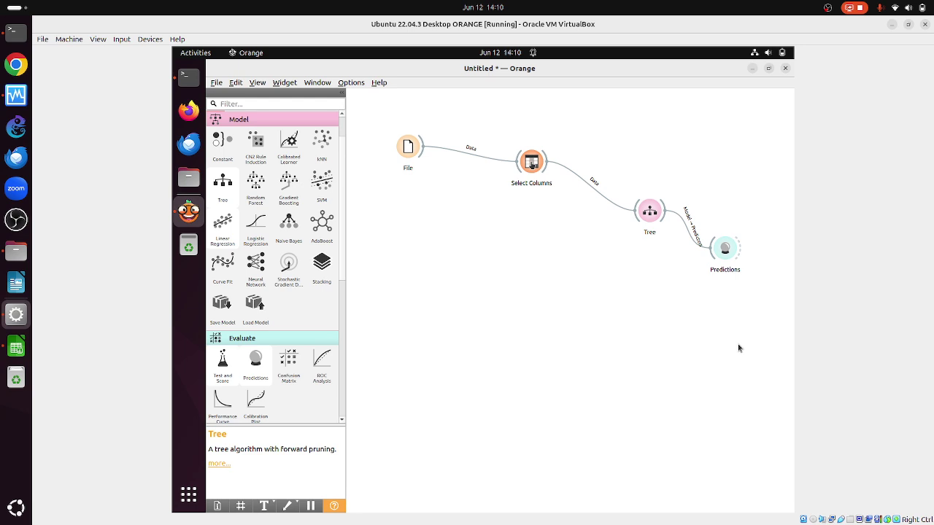
Step: Use File > Open in Calc to load miskin-prediksi.xls from the home ORANGE folder
click(16, 349)
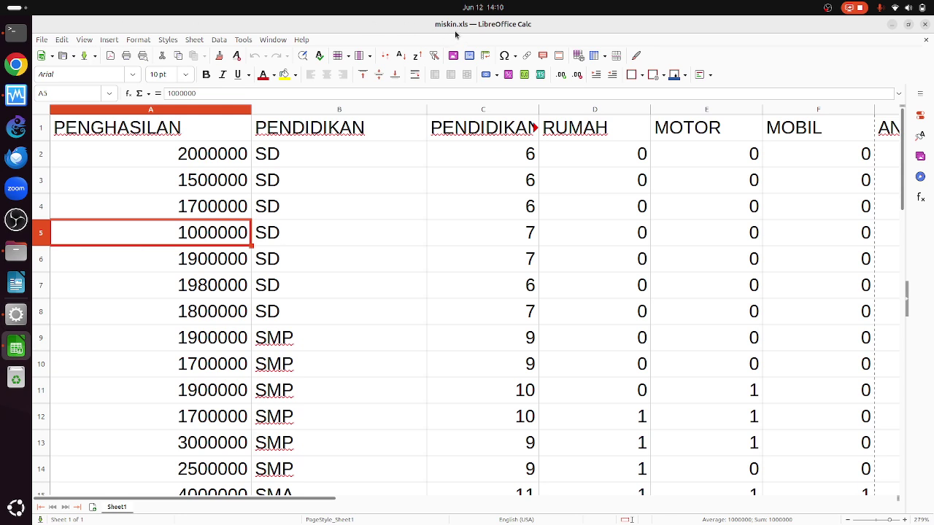
click(42, 40)
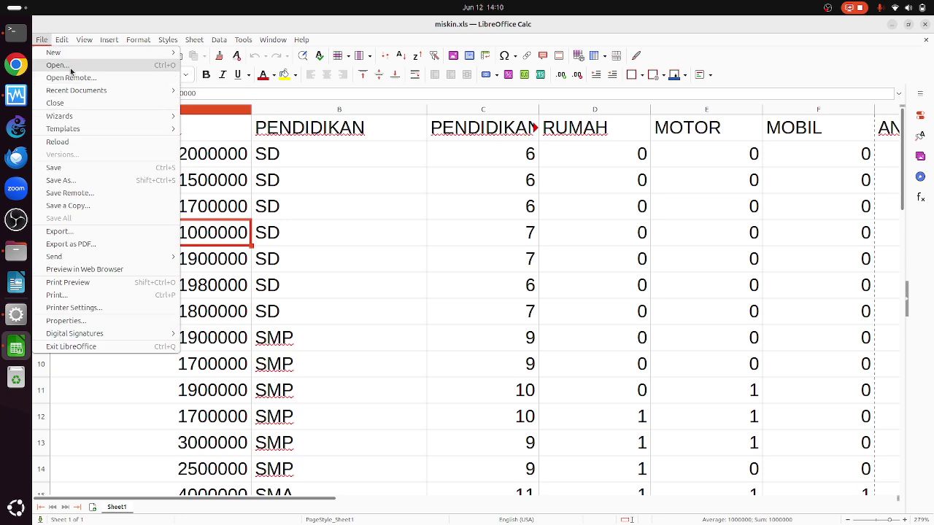
click(59, 65)
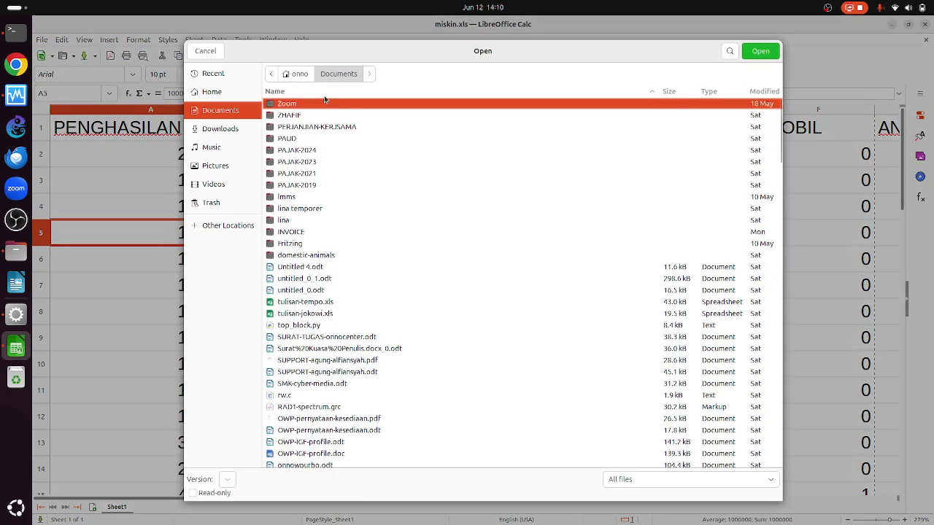
click(304, 74)
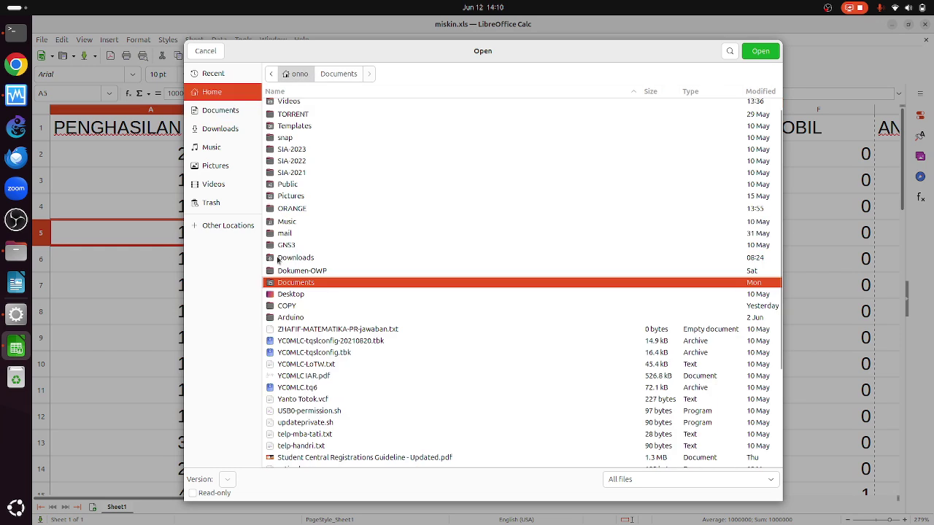
double_click(295, 210)
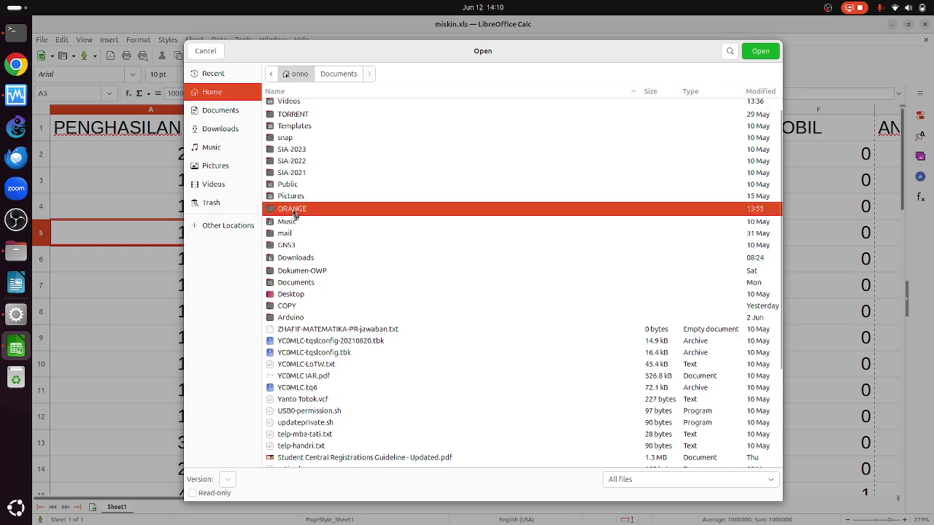
click(304, 243)
key(Down)
key(Down)
key(Down)
key(Down)
key(Down)
key(Down)
key(Down)
key(Down)
key(Down)
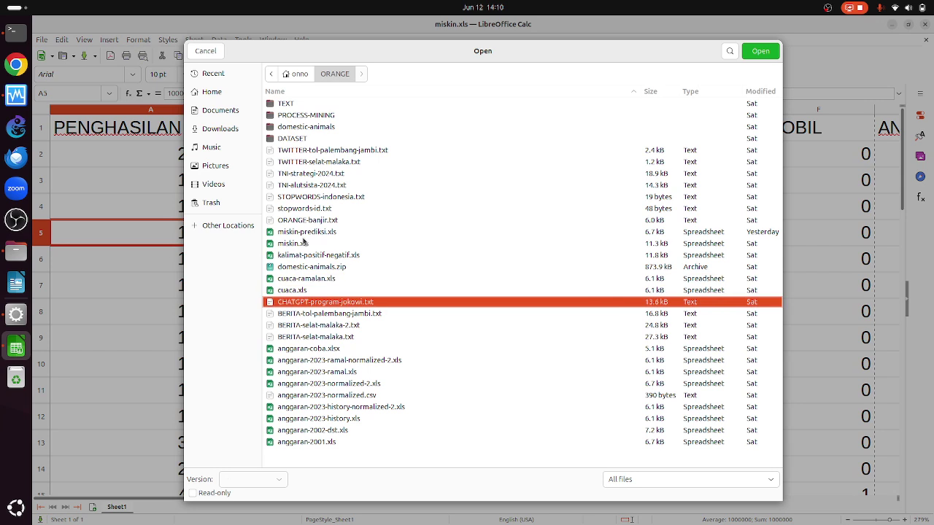
key(Up)
key(Up)
key(Up)
key(Up)
key(Up)
key(Up)
key(Up)
key(Up)
key(Up)
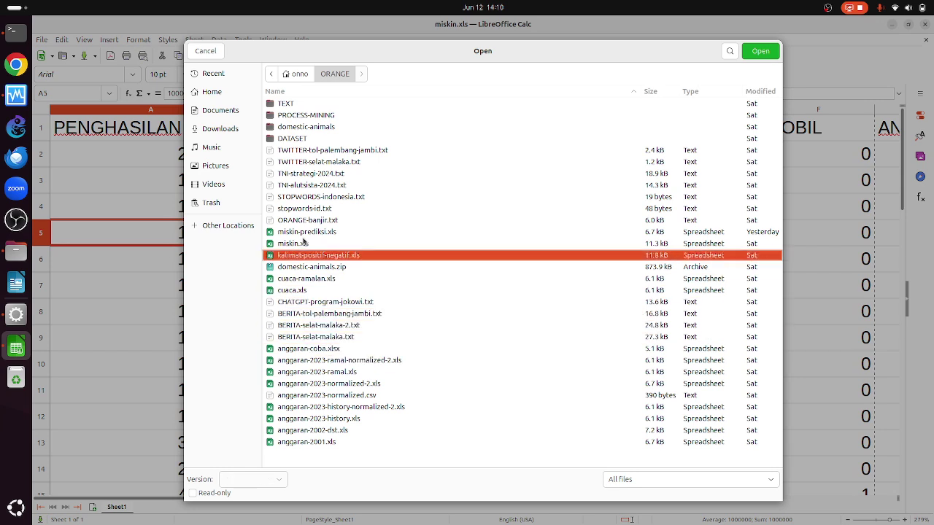
double_click(313, 232)
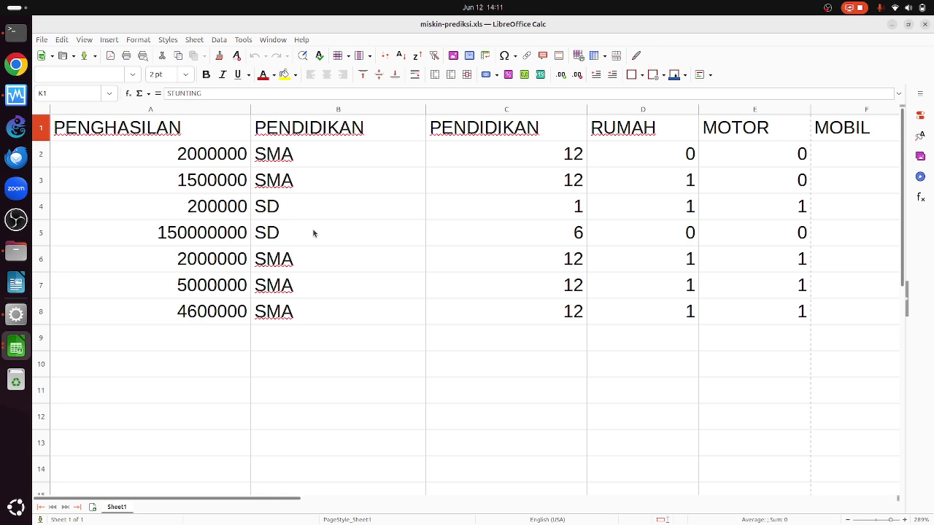
Step: Review row 2 of miskin-prediksi.xls, from income across to the PENDIDIKAN years in C2
click(174, 155)
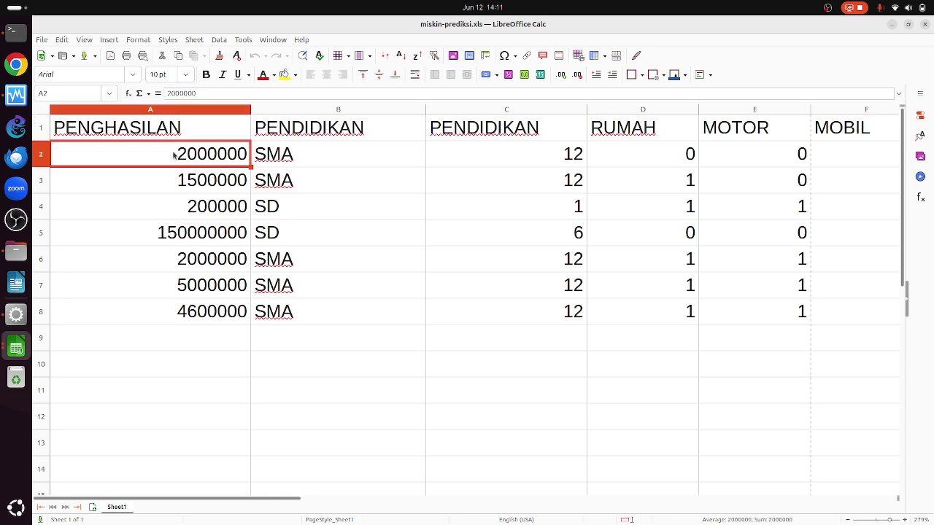
key(Right)
key(Right)
key(Right)
key(Right)
key(Right)
key(Right)
key(Right)
key(Right)
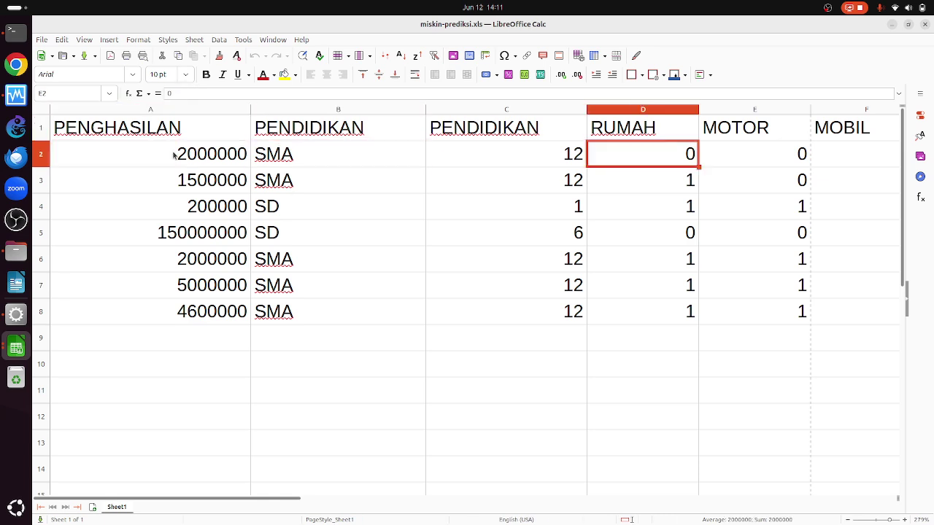
key(Right)
key(Right)
key(Right)
key(Right)
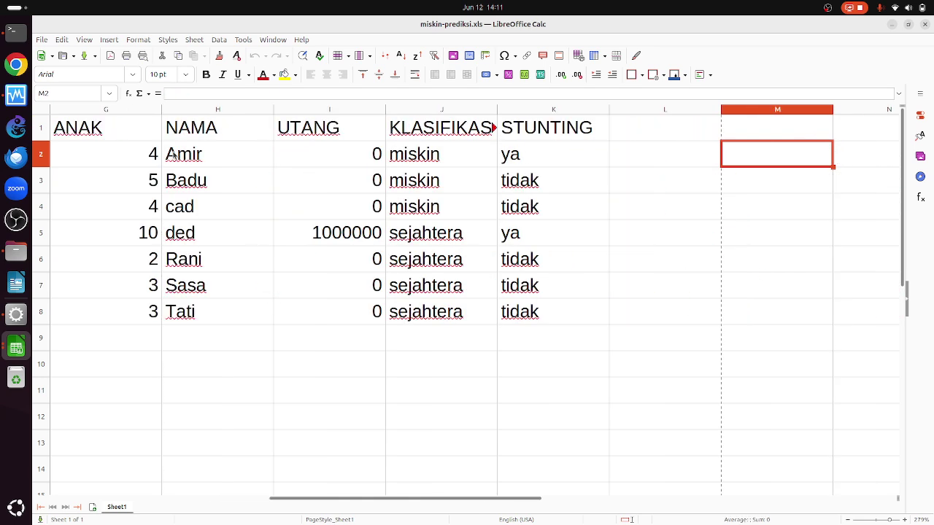
key(Left)
key(Left)
key(Left)
key(Left)
key(Left)
key(Left)
key(Left)
key(Left)
key(Left)
key(Left)
key(Left)
key(Left)
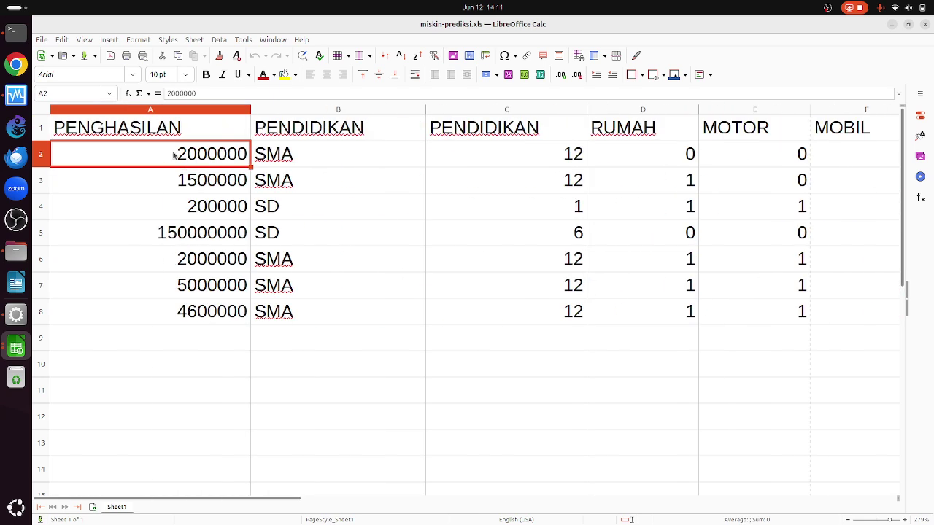
key(Right)
key(Right)
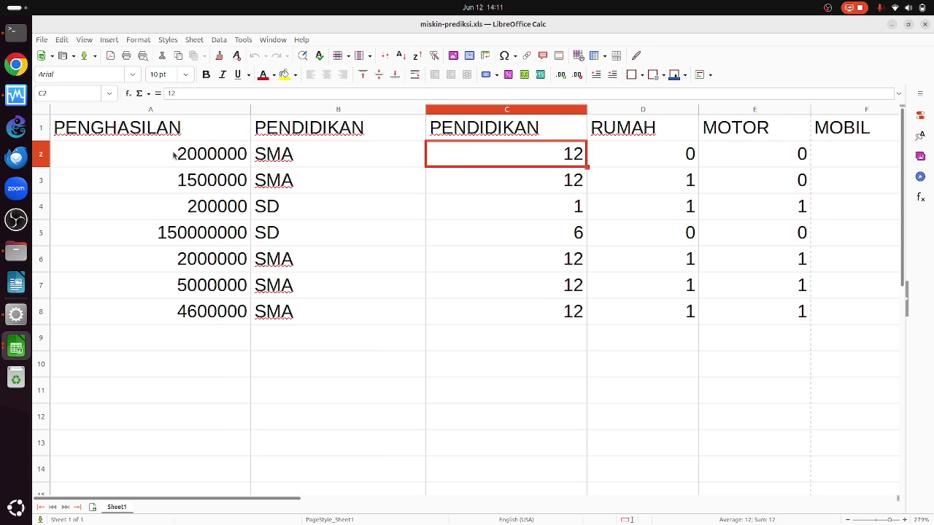
key(Down)
key(Down)
key(Down)
key(Down)
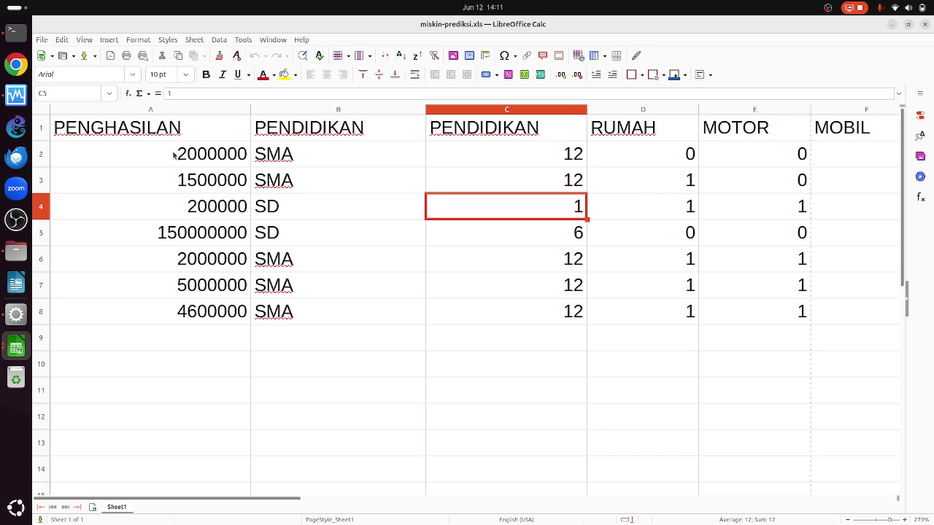
Step: Check the edited row 5 values, including ANAK 10, then close miskin-prediksi.xls
key(Up)
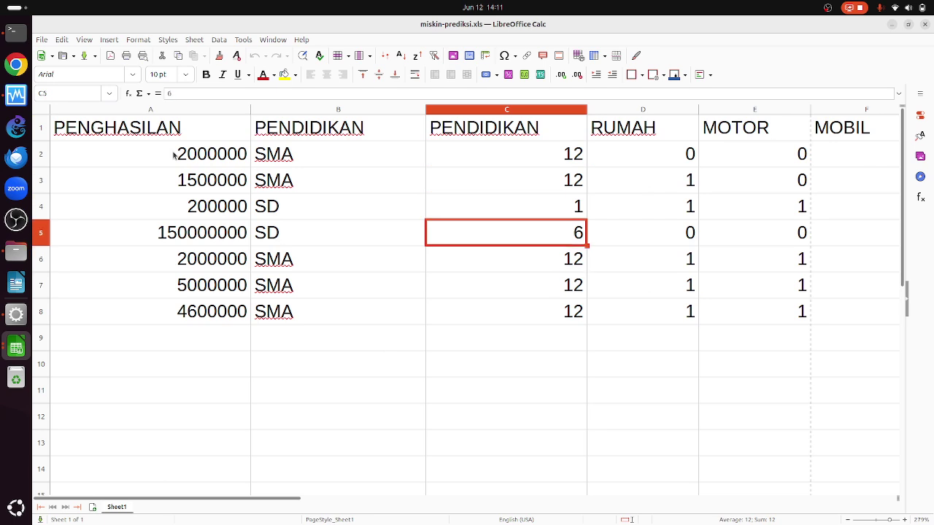
key(Right)
key(Right)
key(Right)
key(Right)
key(Right)
key(Right)
key(Right)
key(Right)
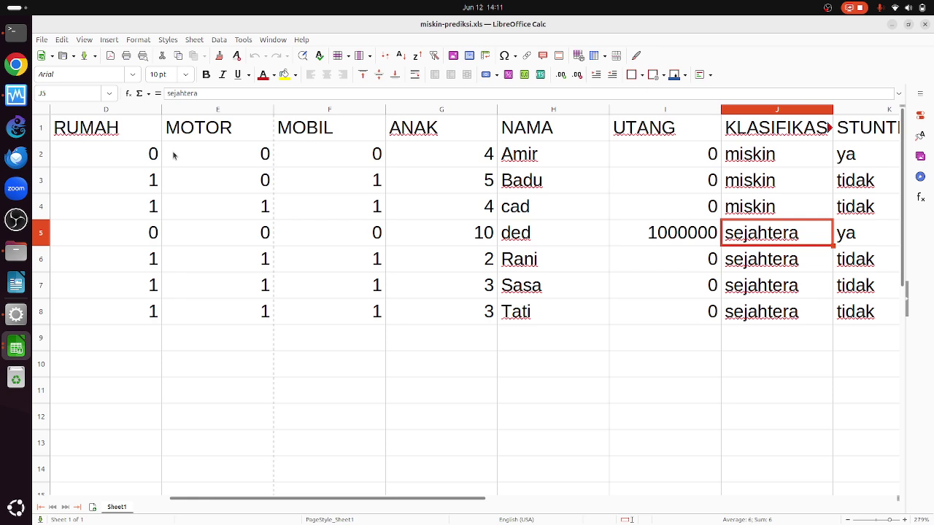
key(Left)
key(Left)
key(Left)
key(Left)
key(Left)
key(Left)
key(Left)
key(Left)
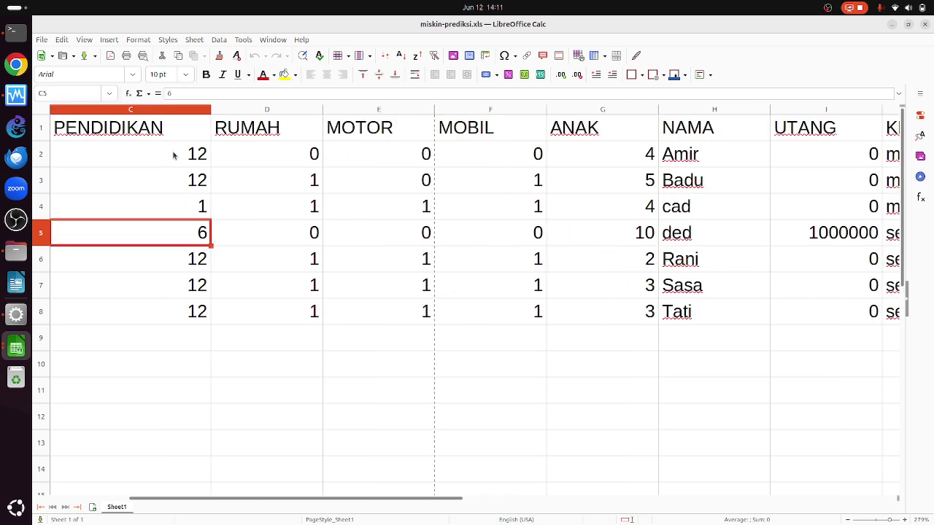
key(Left)
key(Right)
key(Right)
key(Right)
key(Right)
key(Right)
key(Right)
key(Right)
key(Right)
key(Right)
key(Right)
key(Right)
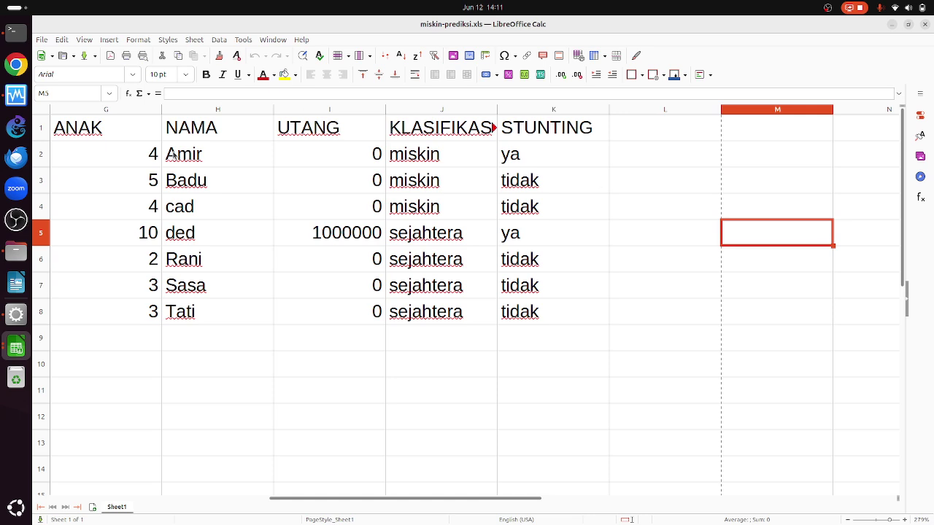
key(Left)
key(Left)
key(Left)
key(Left)
key(Home)
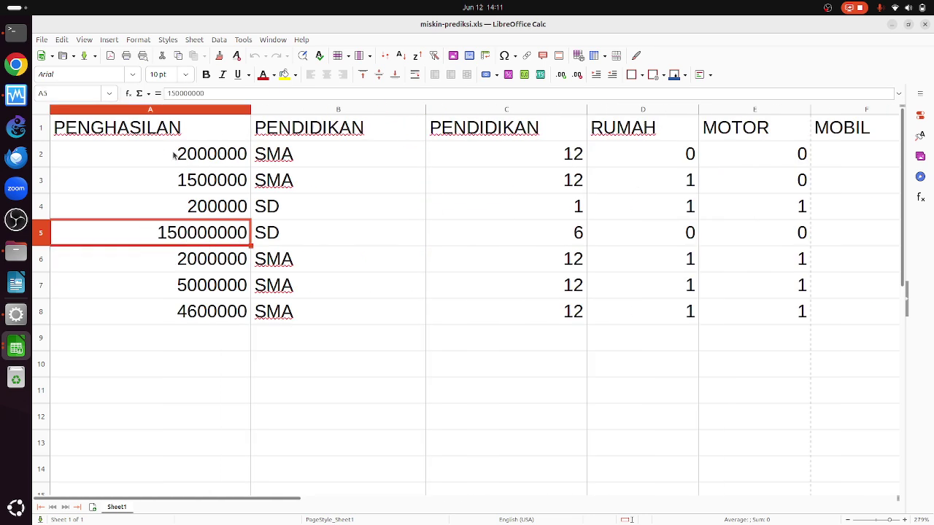
key(Right)
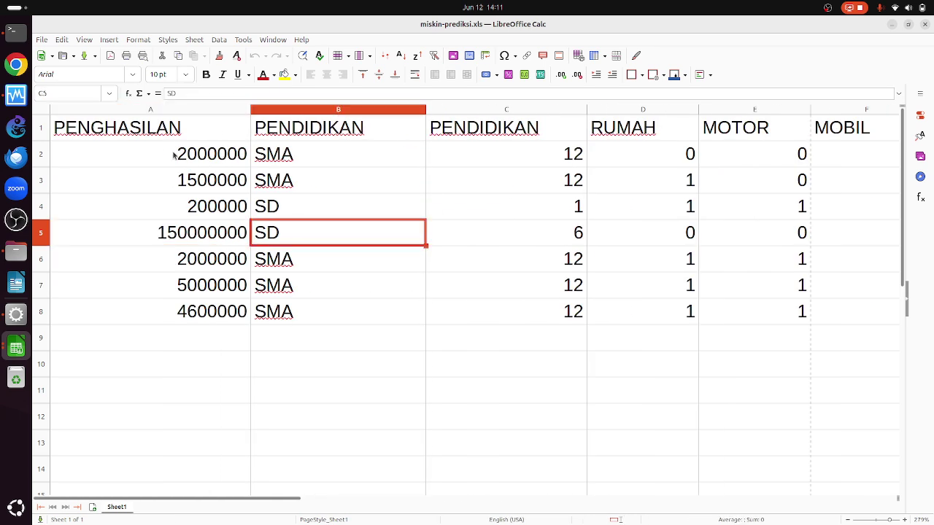
key(Right)
key(Right)
key(Right)
key(Right)
key(Right)
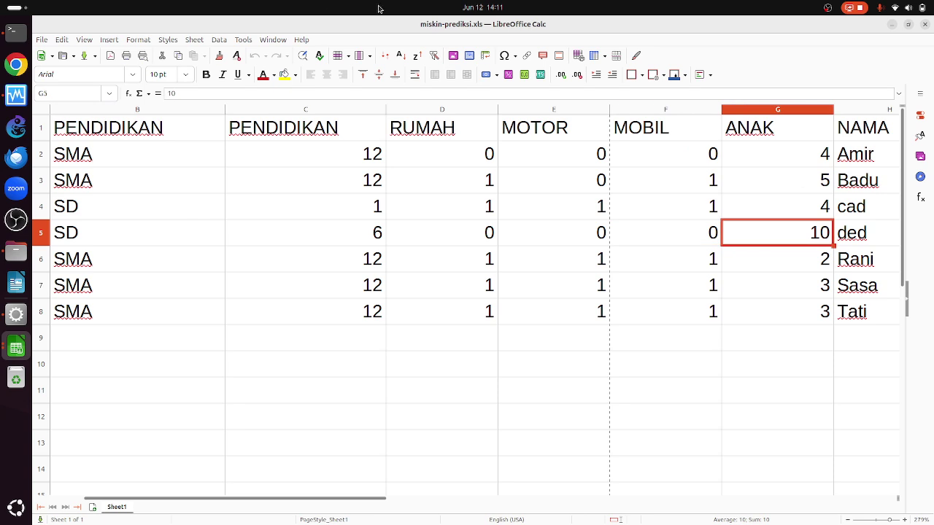
key(Right)
key(Right)
key(Right)
key(Right)
key(Right)
key(Right)
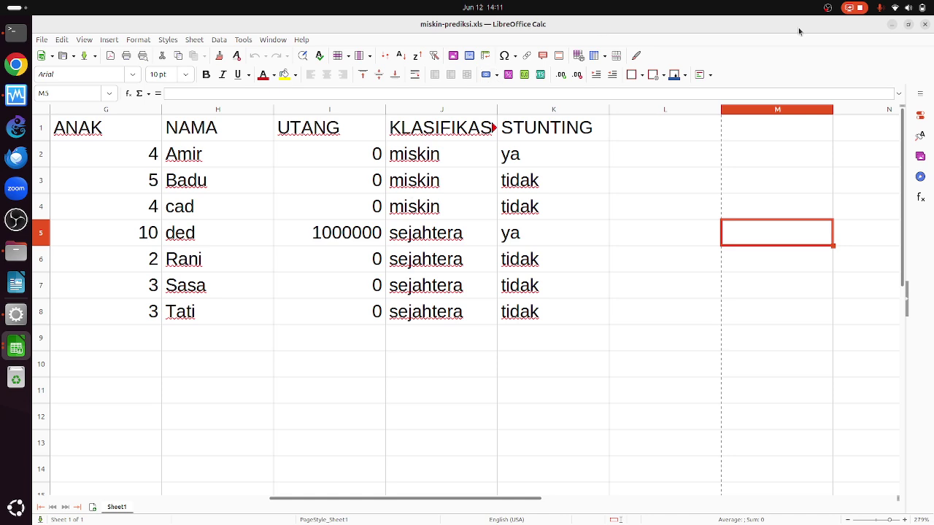
click(931, 28)
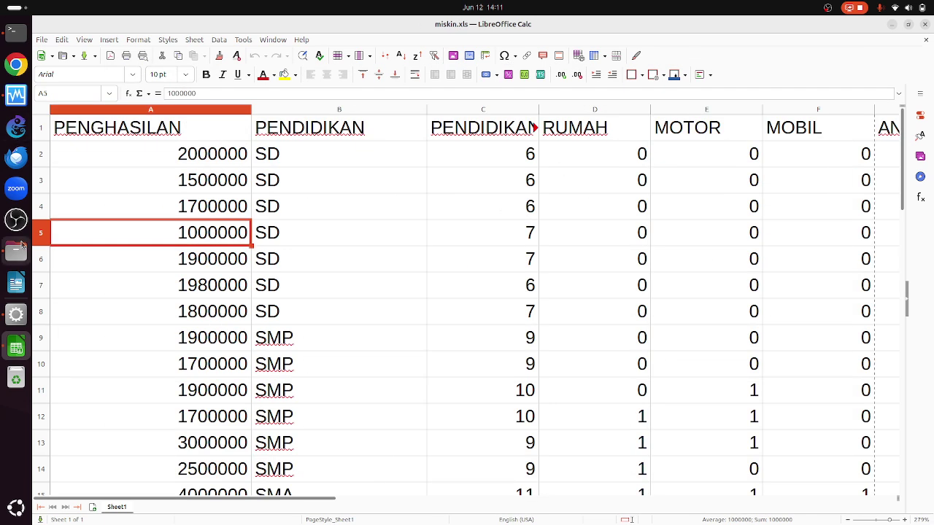
Step: Back in Orange, inspect the original File widget's settings
click(17, 322)
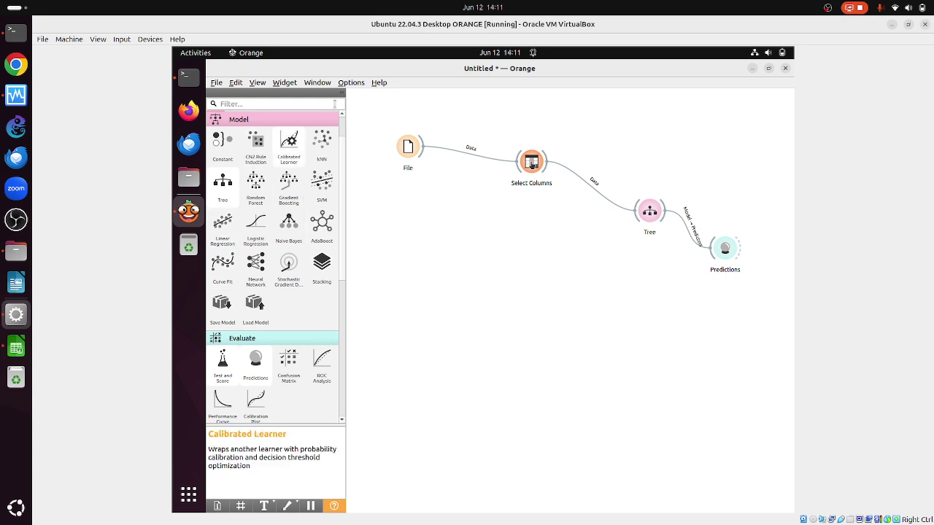
scroll(341, 124, up, 2)
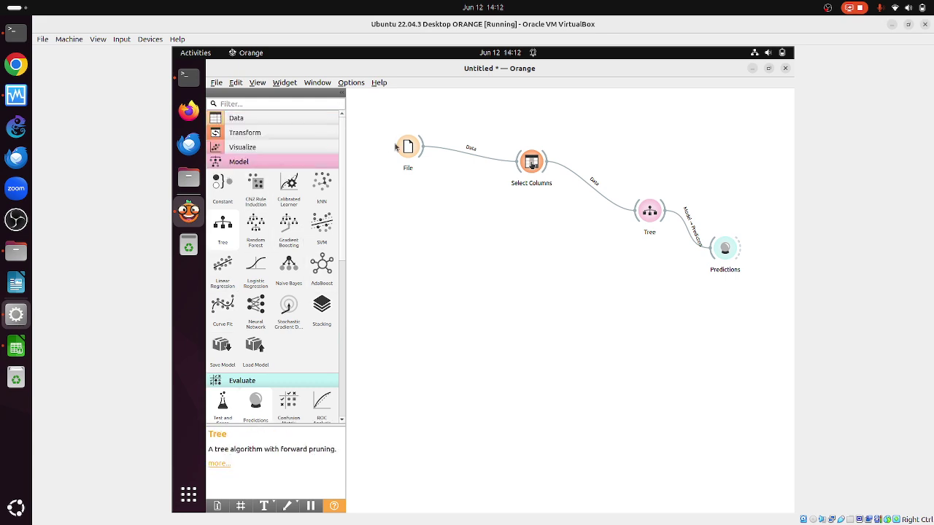
click(410, 149)
double_click(410, 151)
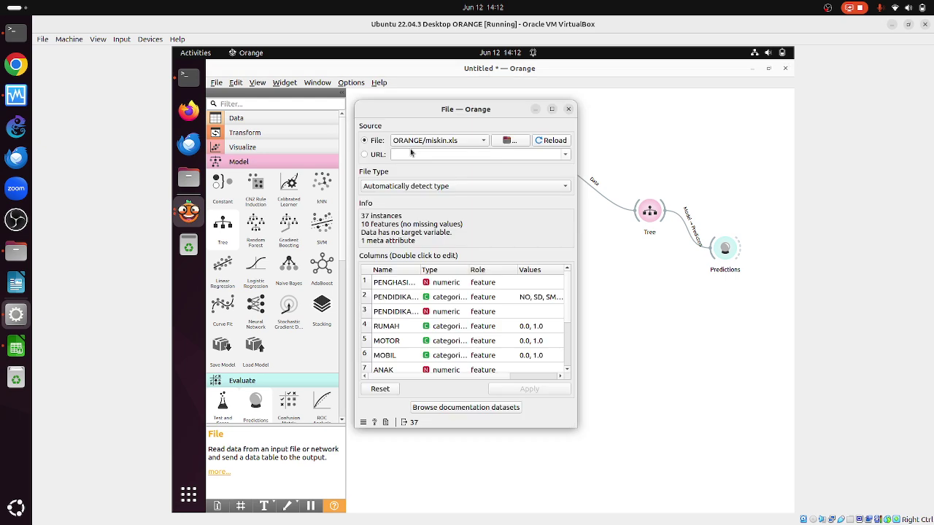
click(569, 109)
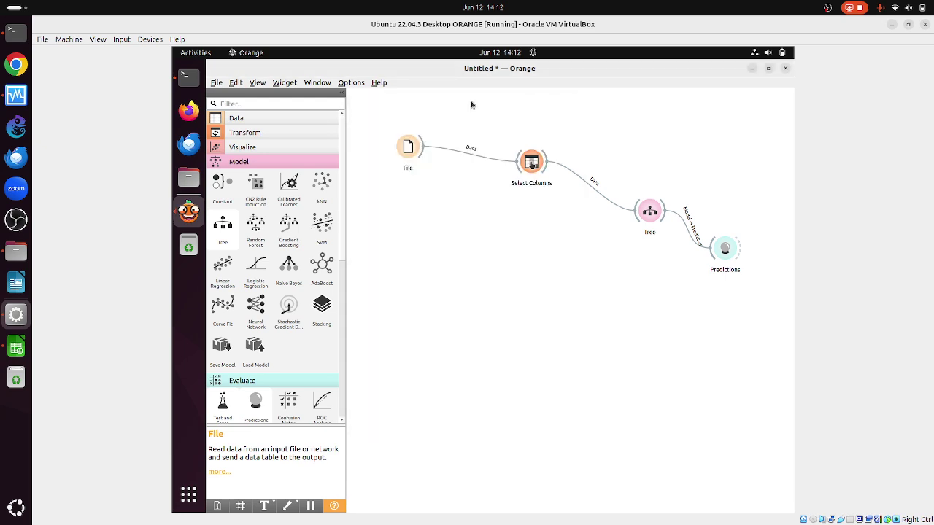
Step: Add a File (1) widget that loads miskin-prediksi.xls (7 instances, 10 features)
click(292, 118)
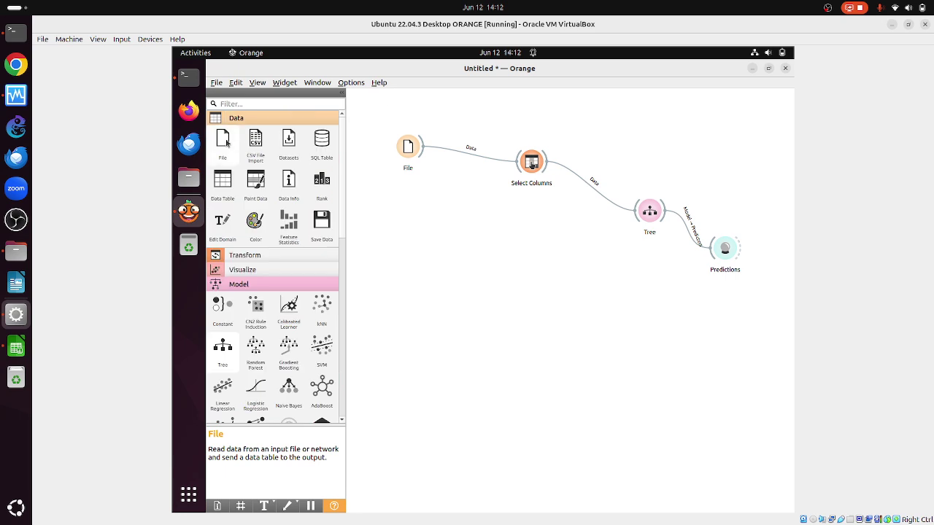
drag(224, 143, 431, 313)
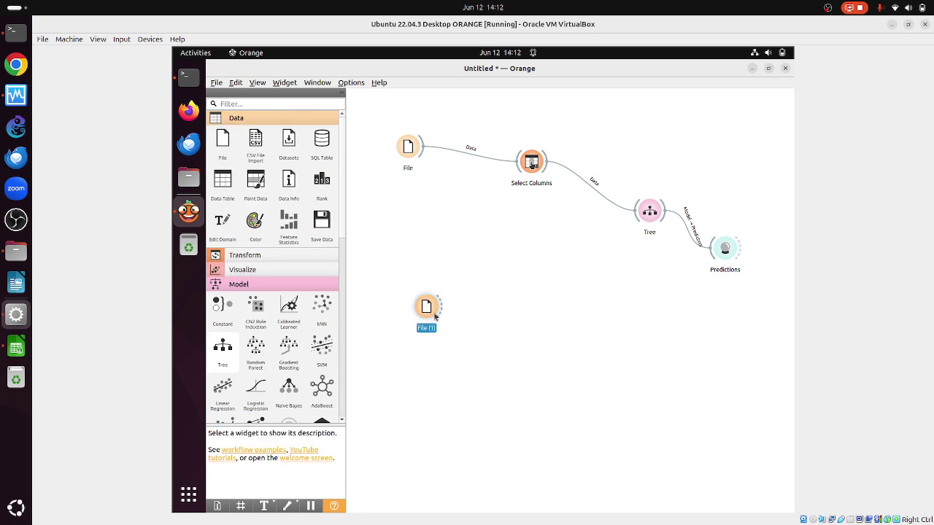
double_click(431, 313)
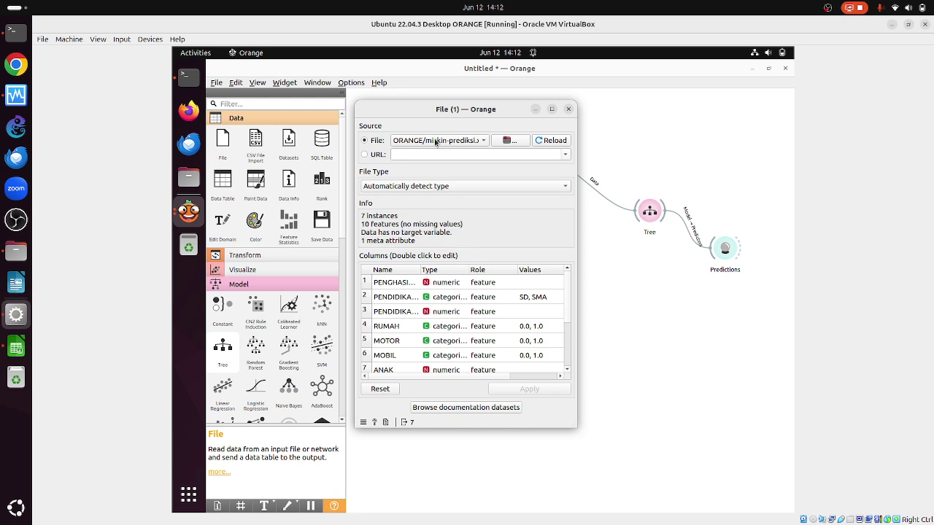
click(510, 141)
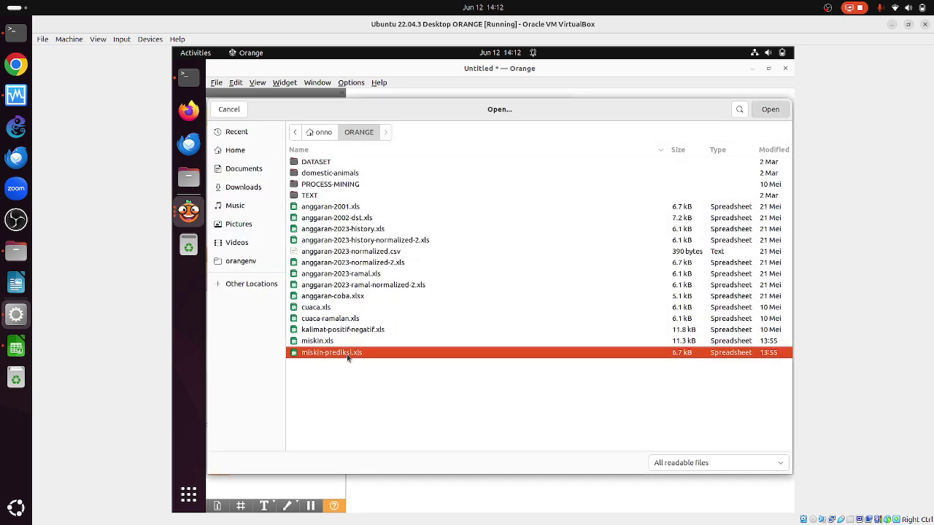
click(771, 109)
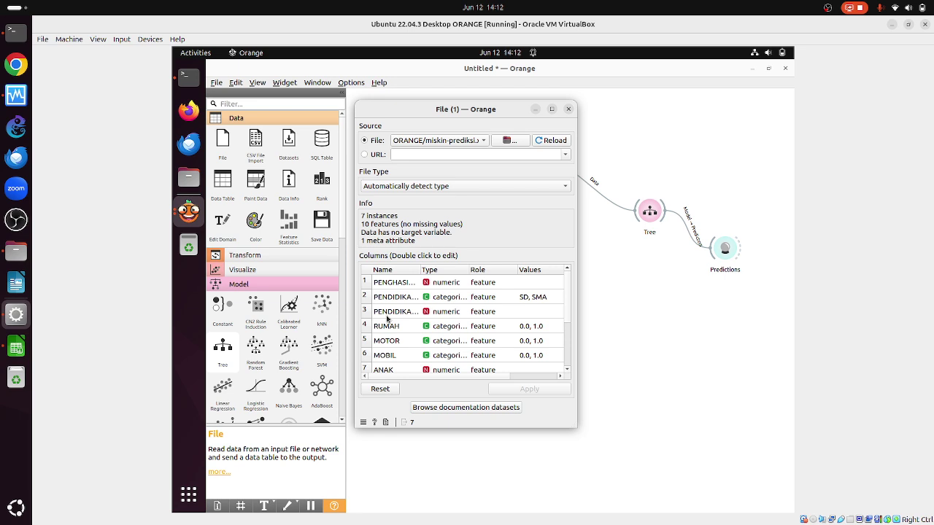
click(569, 109)
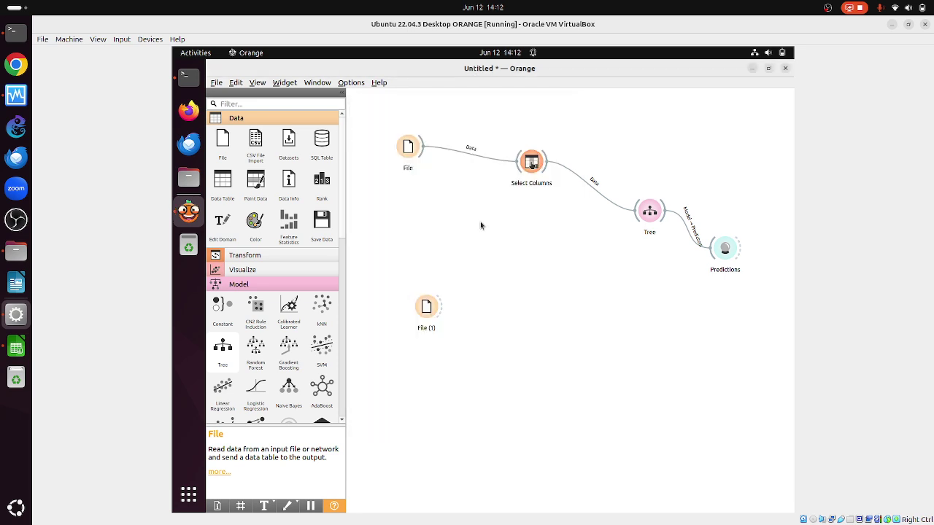
Step: Add a Select Columns widget after File (1) and compare with the original Select Columns settings
click(260, 256)
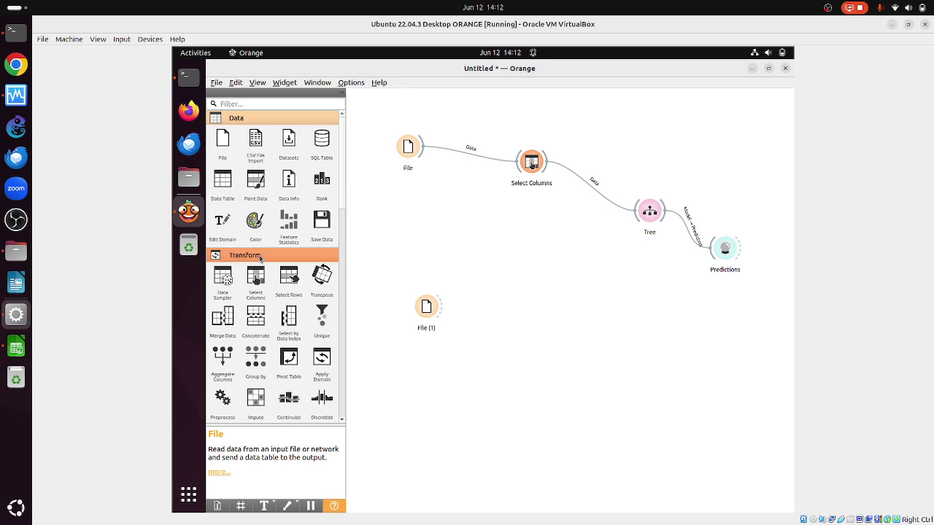
drag(257, 282, 434, 307)
click(530, 166)
double_click(530, 166)
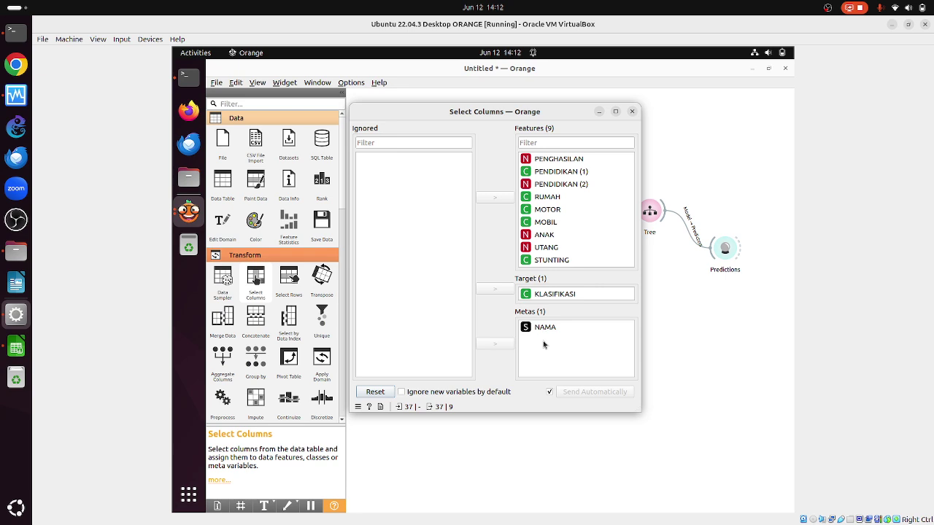
click(632, 111)
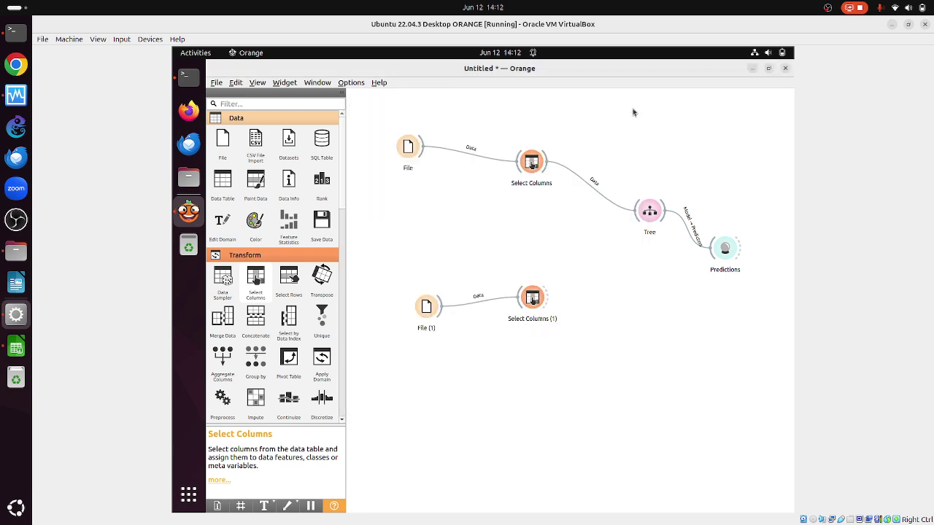
Step: In Select Columns (1), move STUNTING from Ignored into Features
double_click(541, 295)
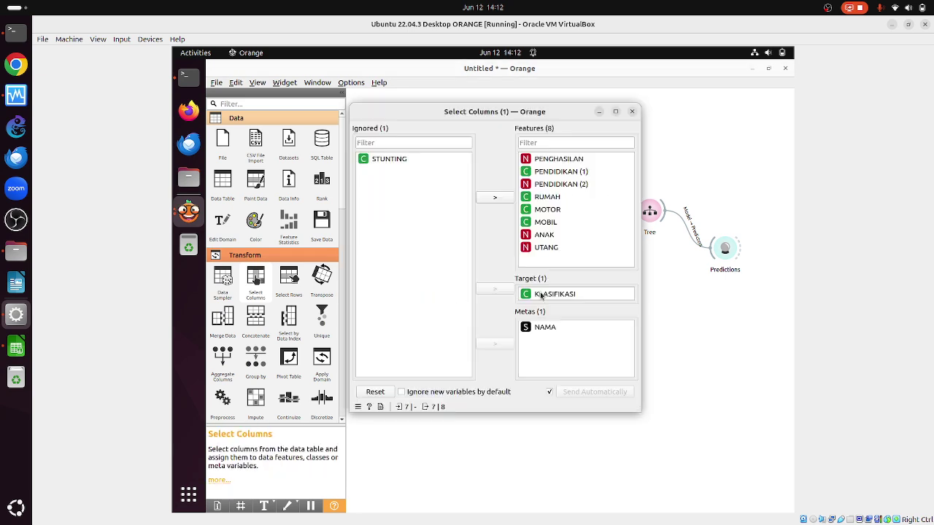
click(388, 160)
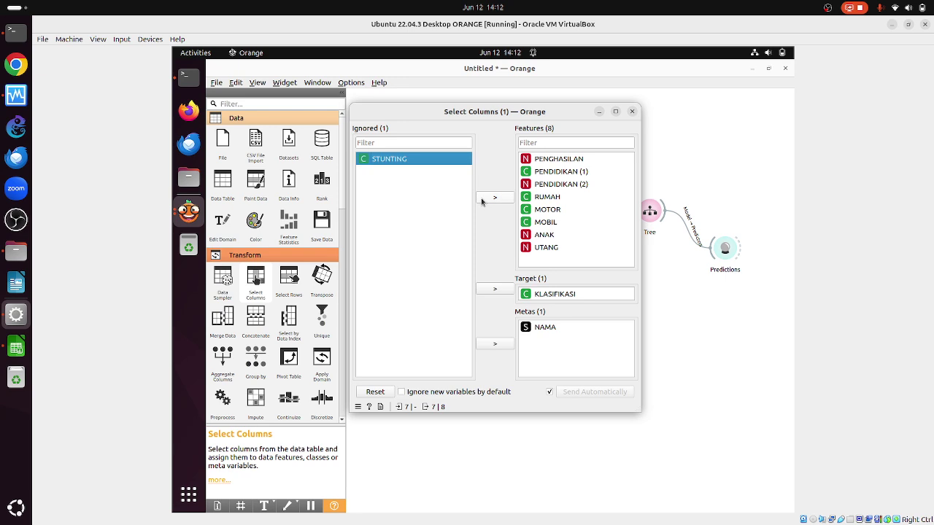
click(483, 199)
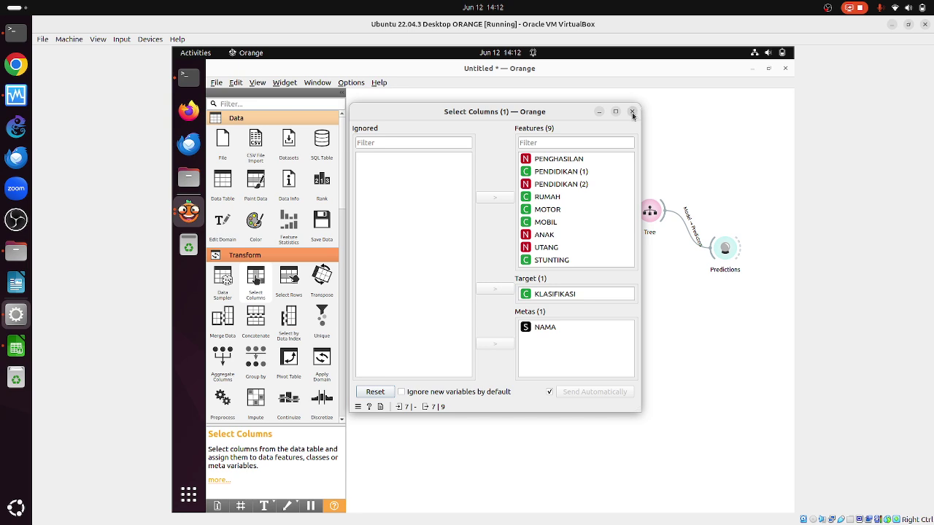
click(632, 111)
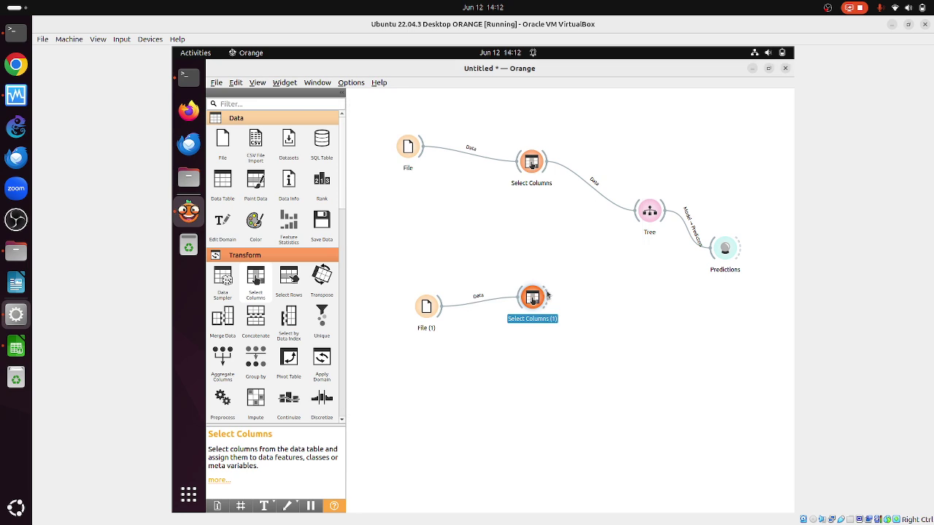
Step: Connect Select Columns (1) data to Predictions and inspect the Tree's predicted classes for the seven rows
drag(550, 296, 721, 254)
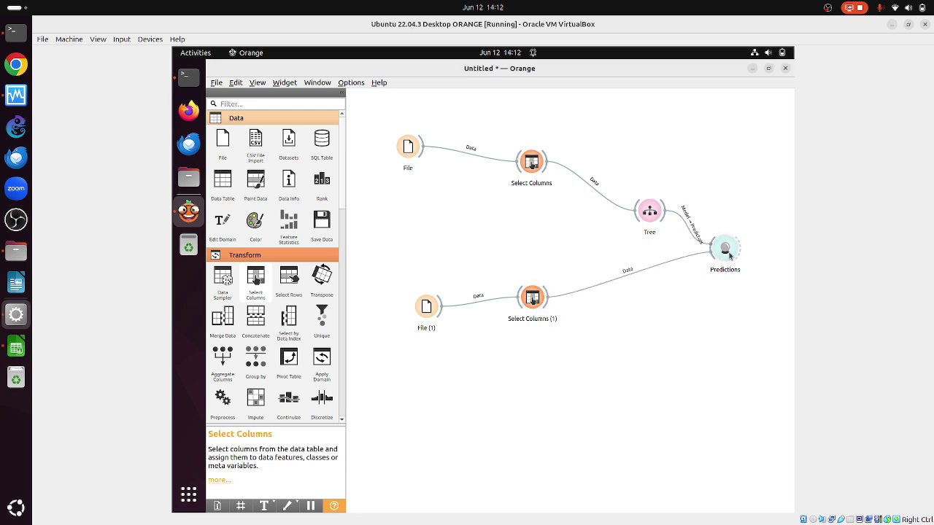
click(727, 250)
double_click(727, 251)
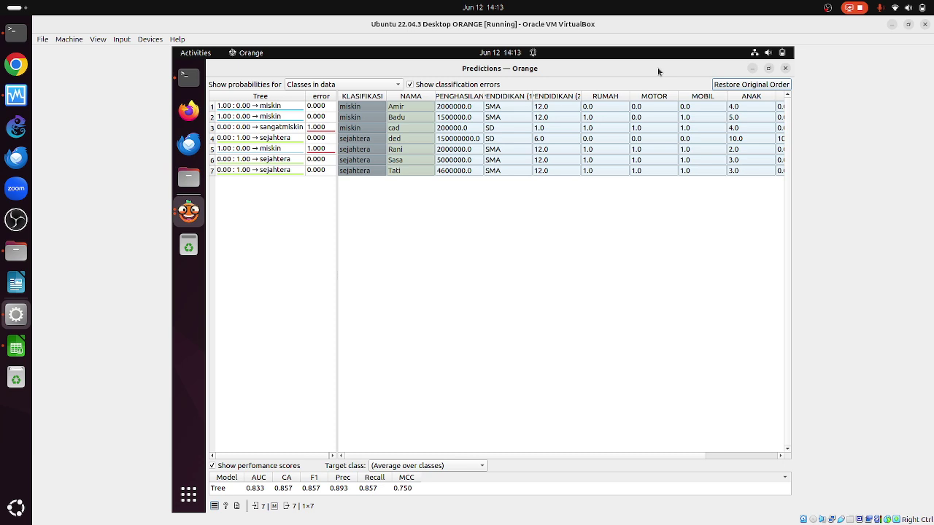
click(786, 68)
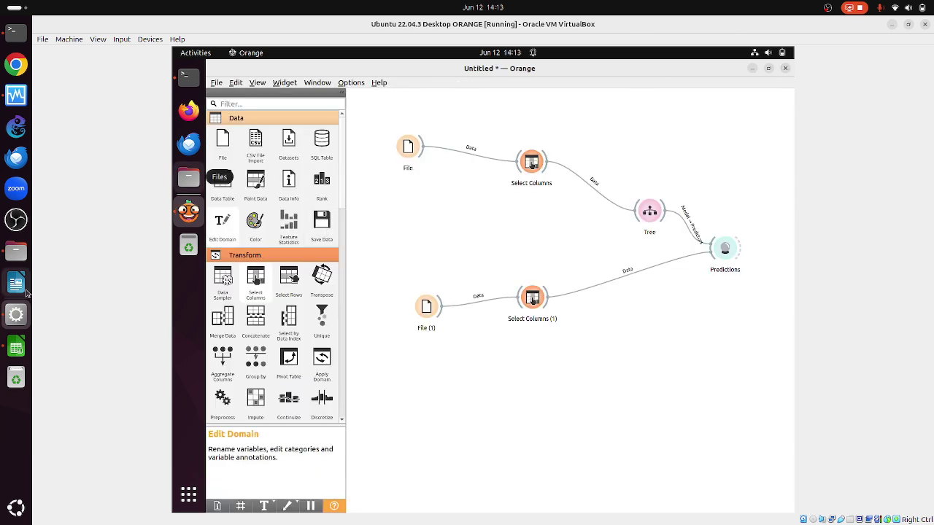
Step: Reopen miskin-prediksi.xls from File > Recent Documents and select cell A2
click(24, 345)
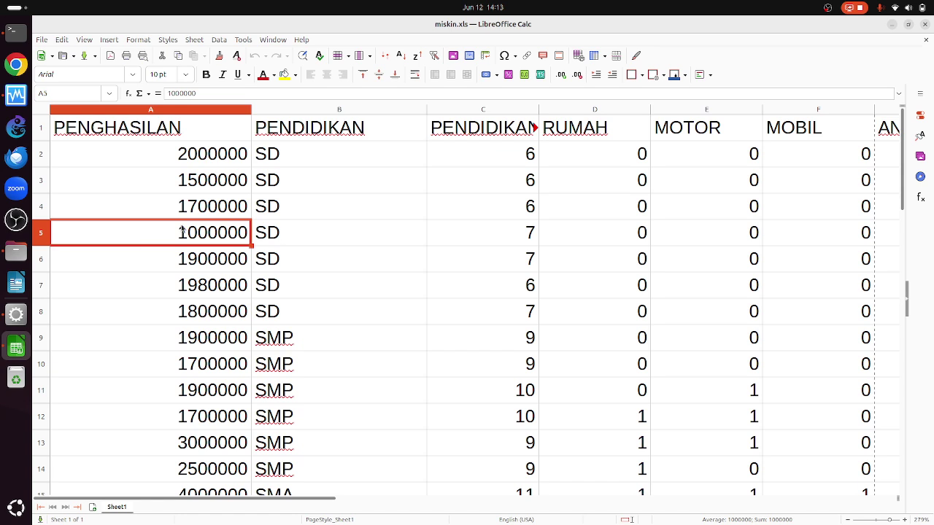
key(Up)
key(Up)
key(Up)
key(Up)
key(Right)
key(Right)
key(Right)
key(Right)
key(Right)
key(Right)
key(Right)
key(Right)
key(Right)
key(Right)
key(Right)
key(Right)
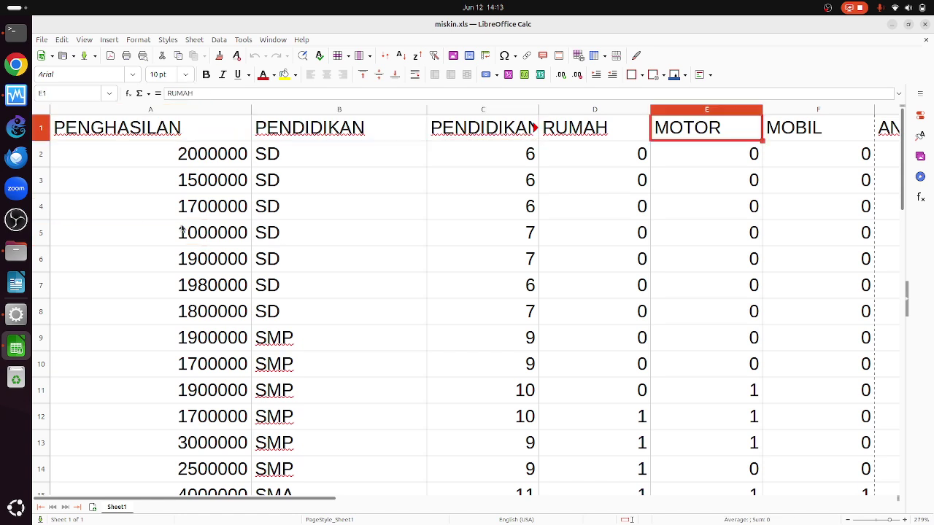
scroll(182, 228, right, 1)
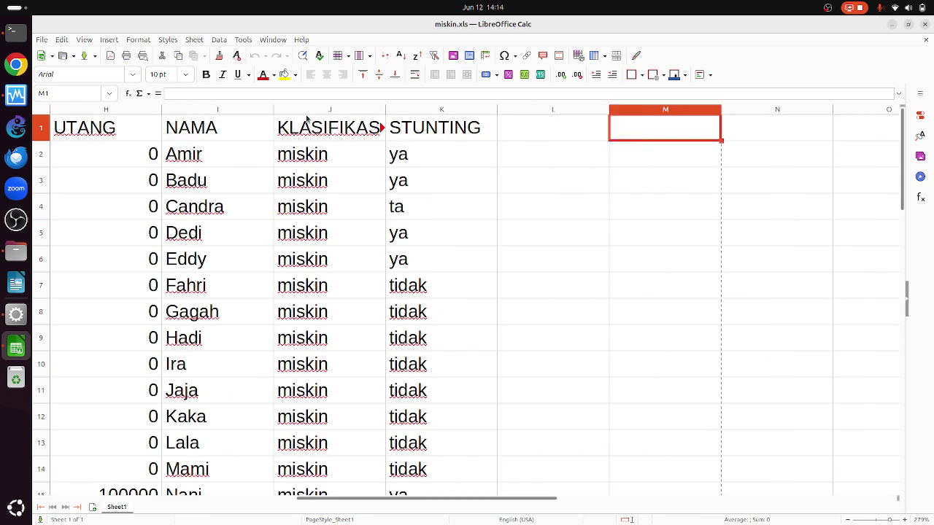
click(40, 40)
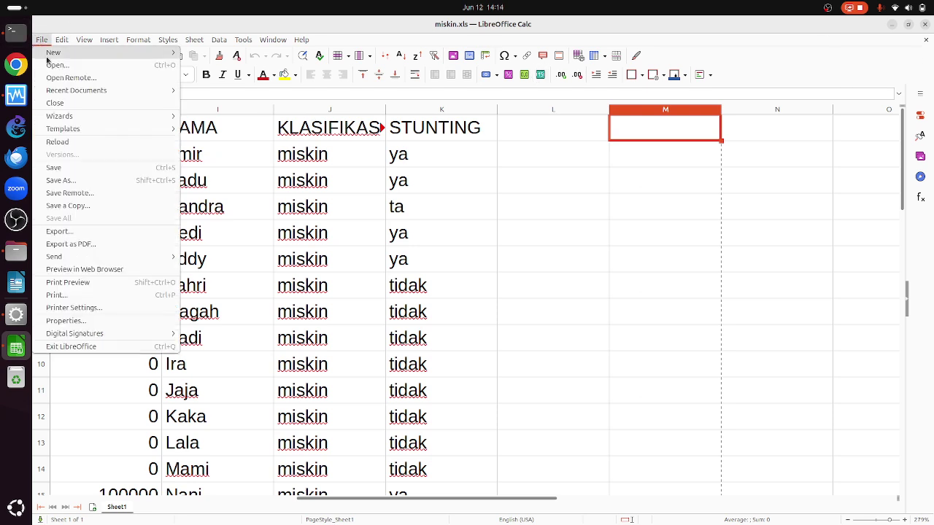
mouse_move(60, 91)
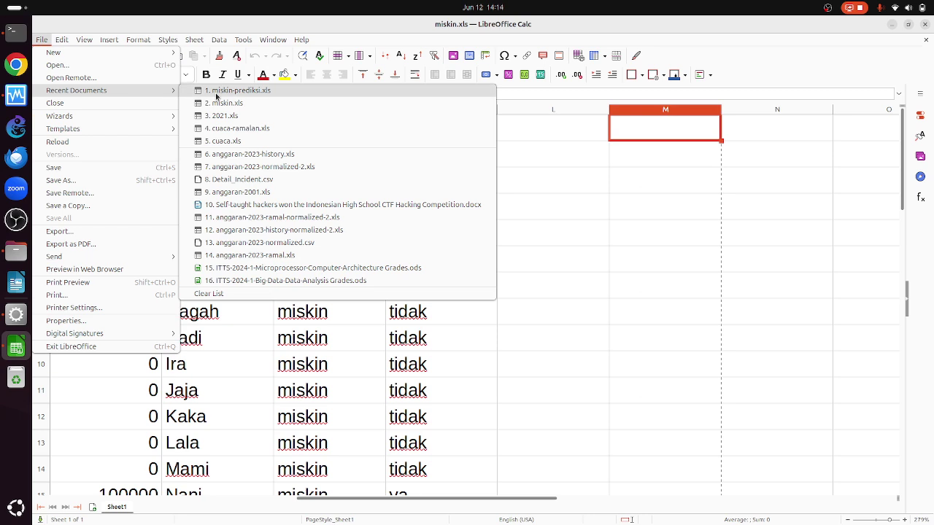
click(215, 95)
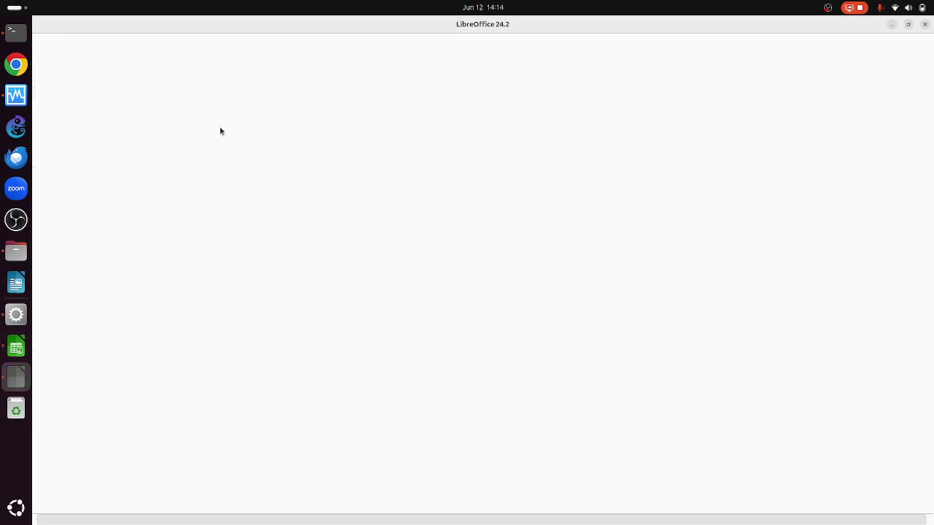
click(217, 156)
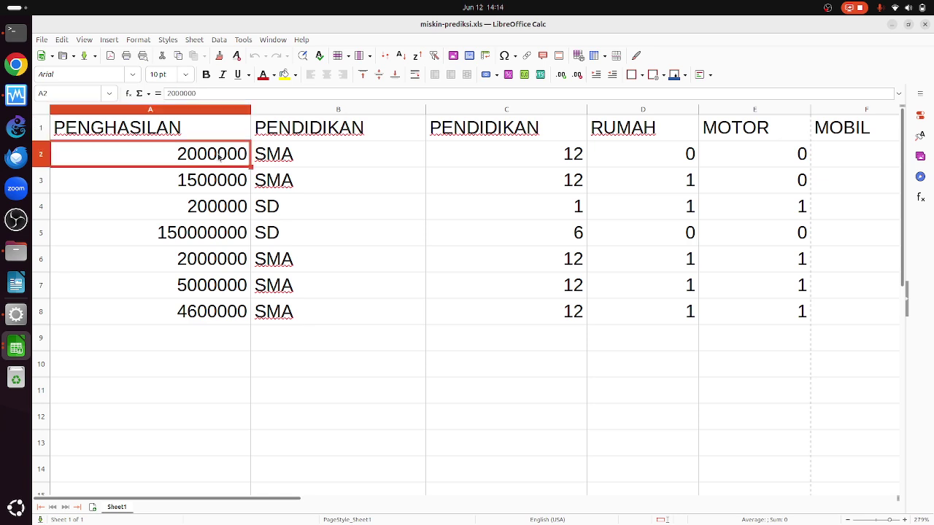
Step: Change the first row's PENGHASILAN in A2 to 100000000
key(Right)
key(Right)
key(Right)
key(Right)
key(Right)
key(Right)
key(Right)
key(Right)
key(Right)
key(Right)
key(Right)
key(Right)
key(Right)
key(Left)
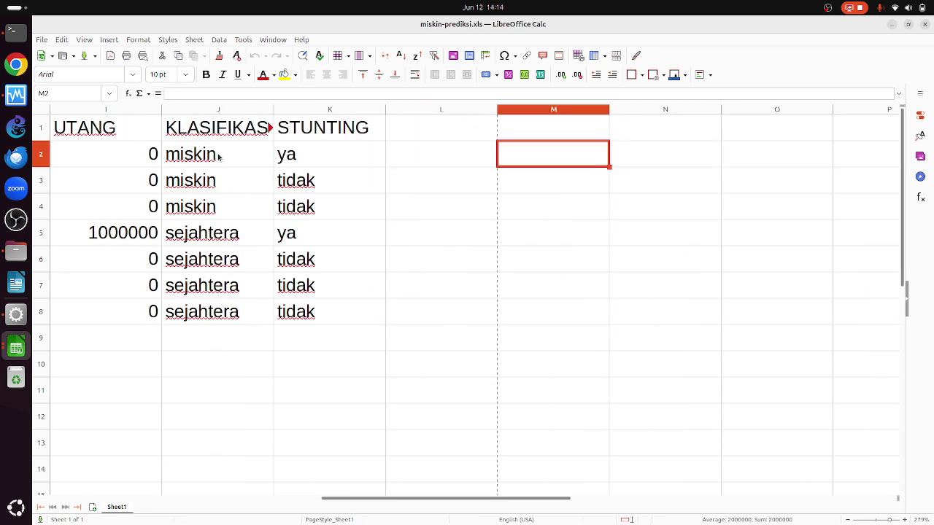
key(Left)
key(Left)
key(Left)
key(Left)
key(Left)
key(Left)
key(Left)
key(Left)
key(Left)
key(Left)
key(Left)
key(Right)
key(Right)
key(Right)
key(Right)
key(Right)
key(Right)
key(Right)
key(Right)
key(Right)
key(Right)
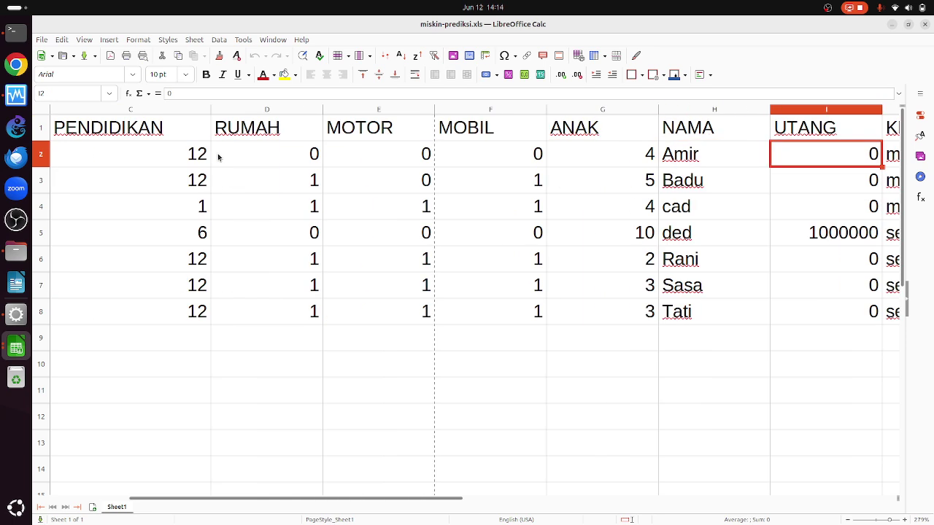
key(Left)
key(Left)
key(Left)
key(Right)
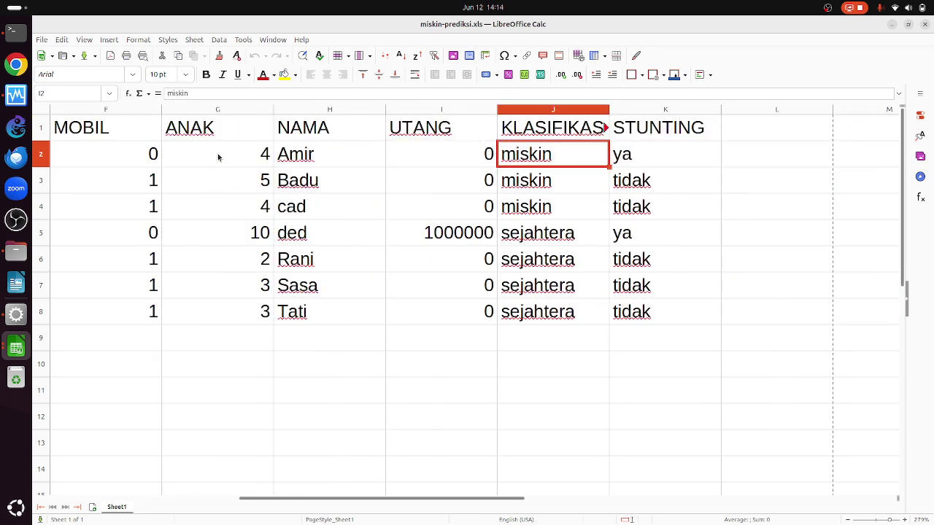
key(Left)
key(Left)
key(Left)
key(Left)
key(Left)
key(Left)
key(Left)
key(Left)
key(Left)
key(Right)
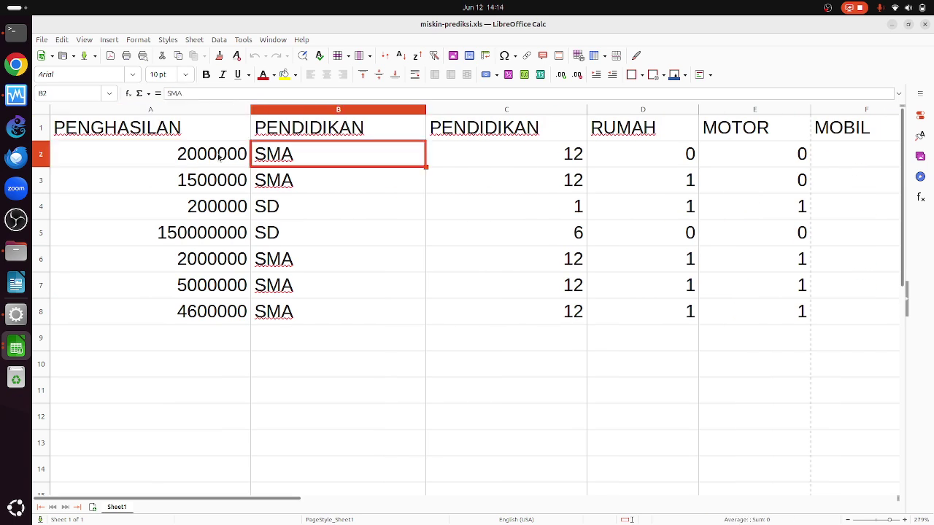
key(Right)
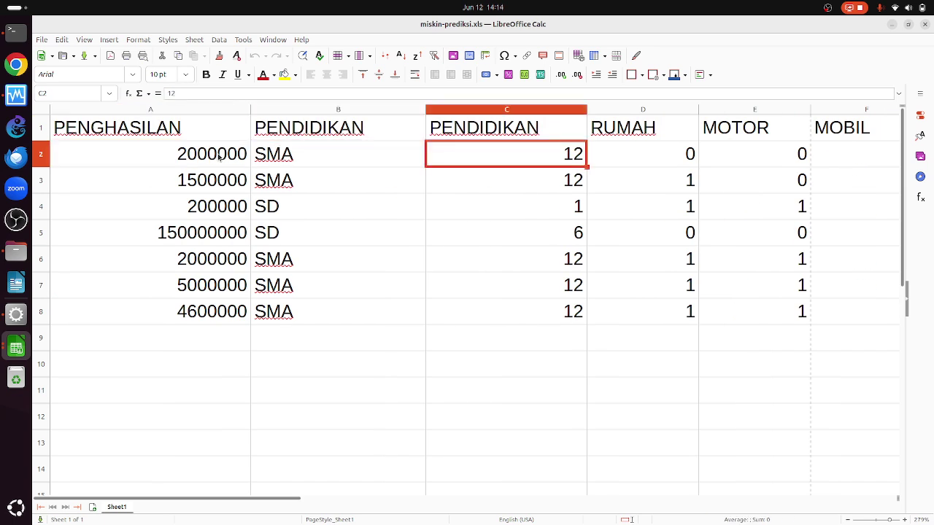
key(Right)
key(Left)
key(Left)
key(Left)
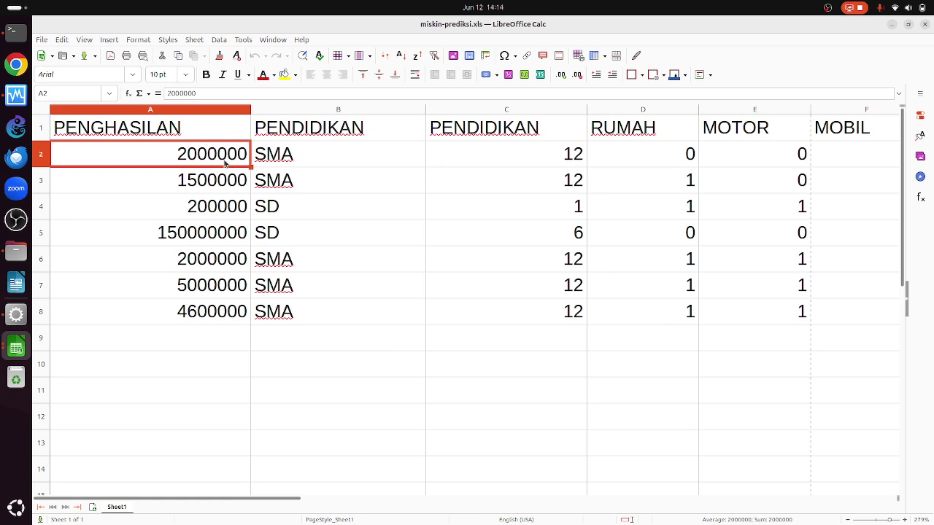
text(10000)
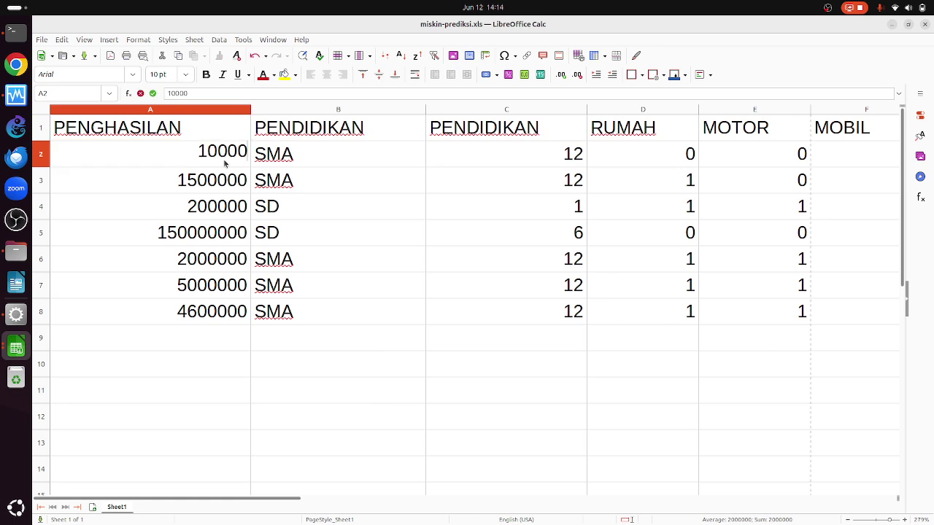
text(0000)
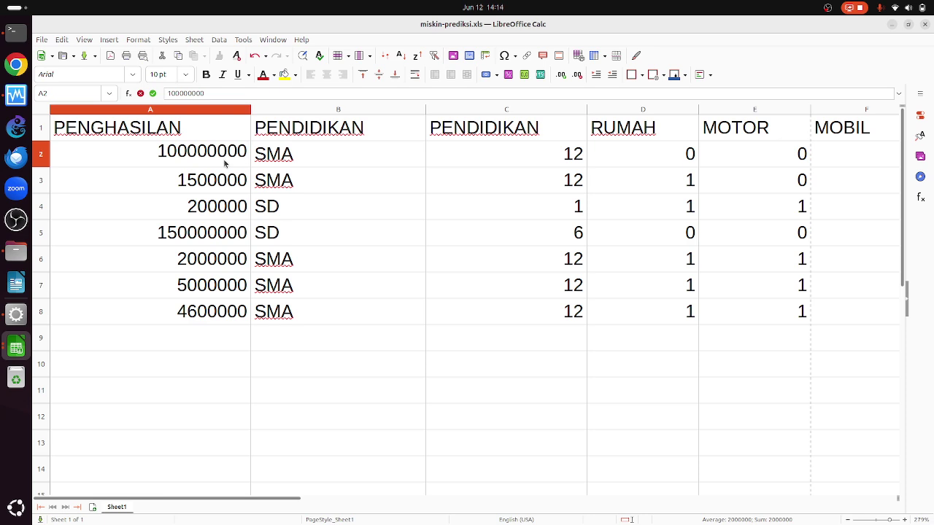
key(Return)
Step: Set RUMAH to 2 in cells D3 and D4
key(Right)
key(Right)
key(Right)
key(Right)
key(Right)
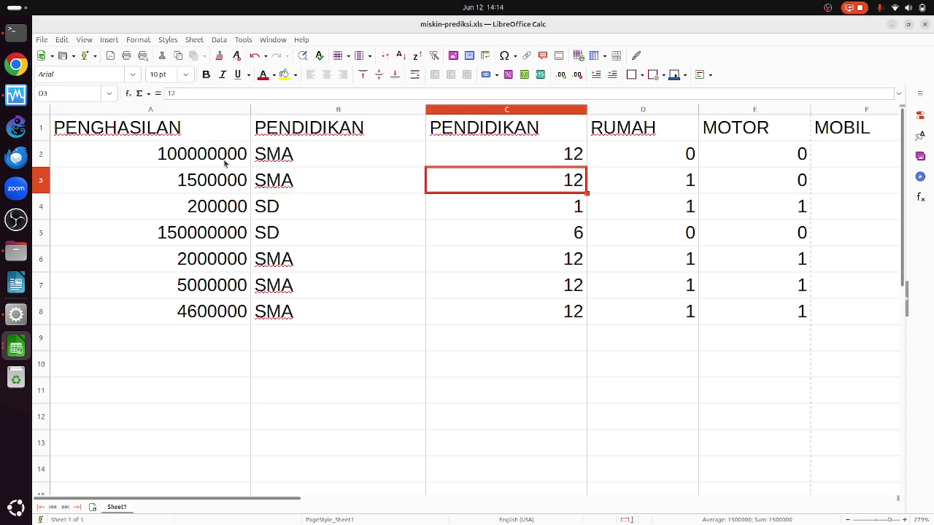
key(Right)
key(Right)
key(Right)
key(Right)
key(Right)
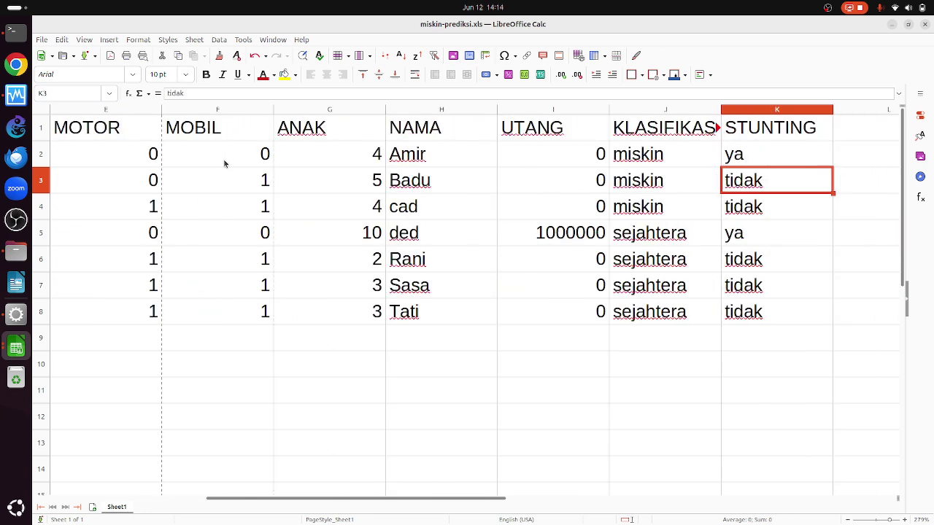
key(Left)
key(Left)
key(Left)
key(Left)
key(Left)
key(Left)
key(Left)
key(Left)
key(Left)
key(Left)
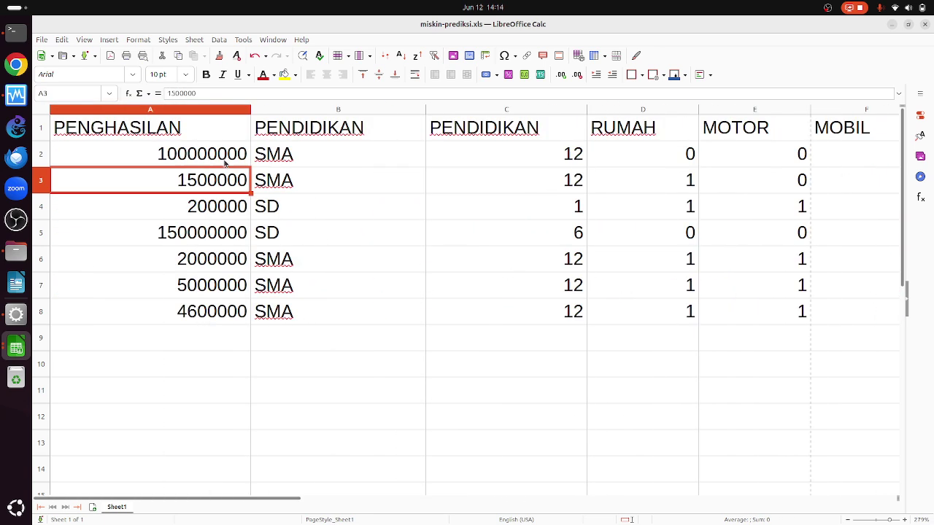
key(Right)
key(Right)
key(Right)
key(Left)
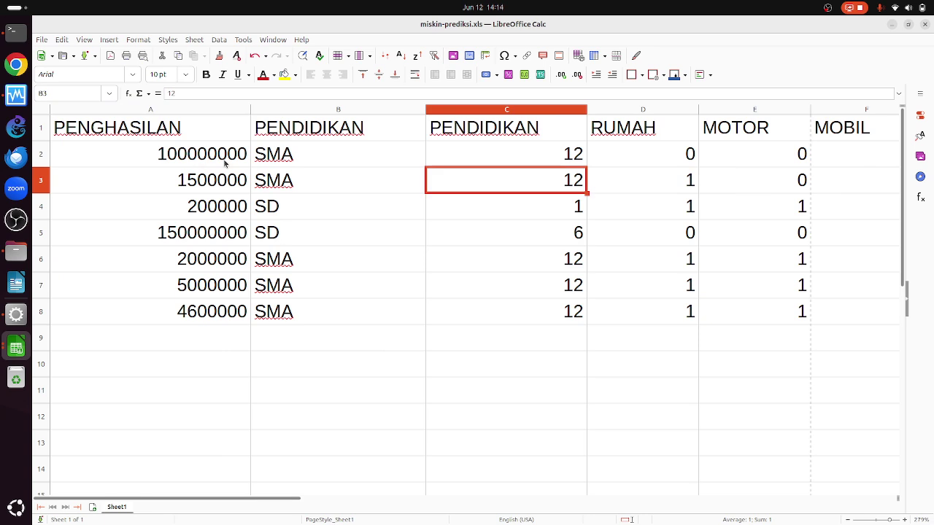
key(Left)
key(Left)
key(Right)
key(Right)
key(Right)
key(Right)
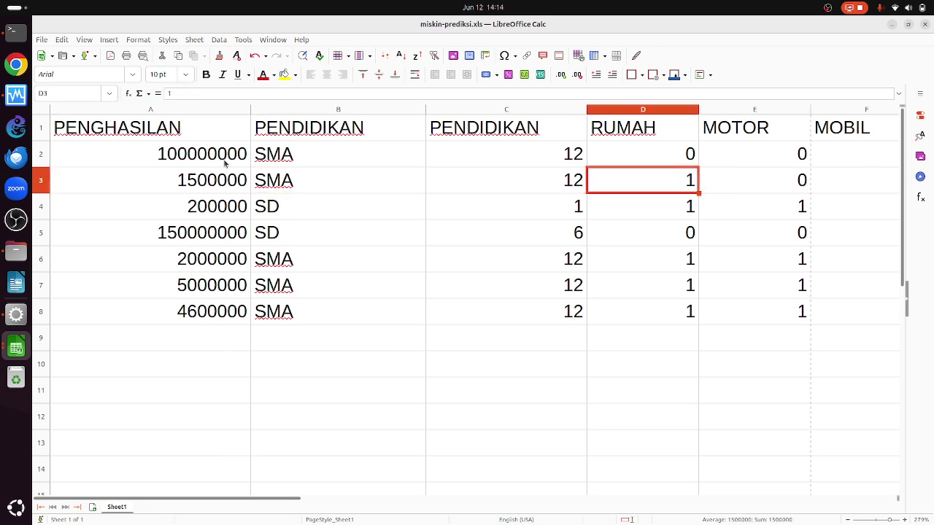
key(Left)
key(Right)
key(Right)
key(Right)
key(Right)
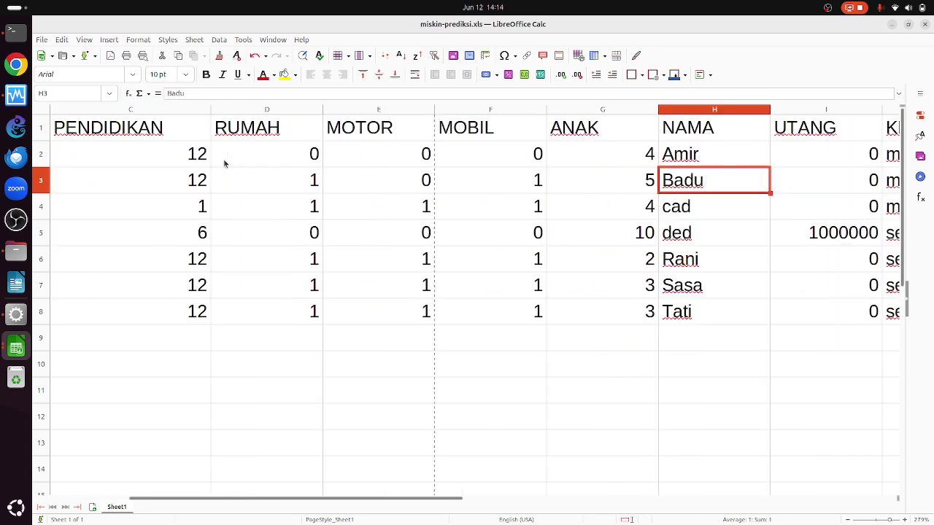
key(Left)
key(Left)
key(Left)
key(Left)
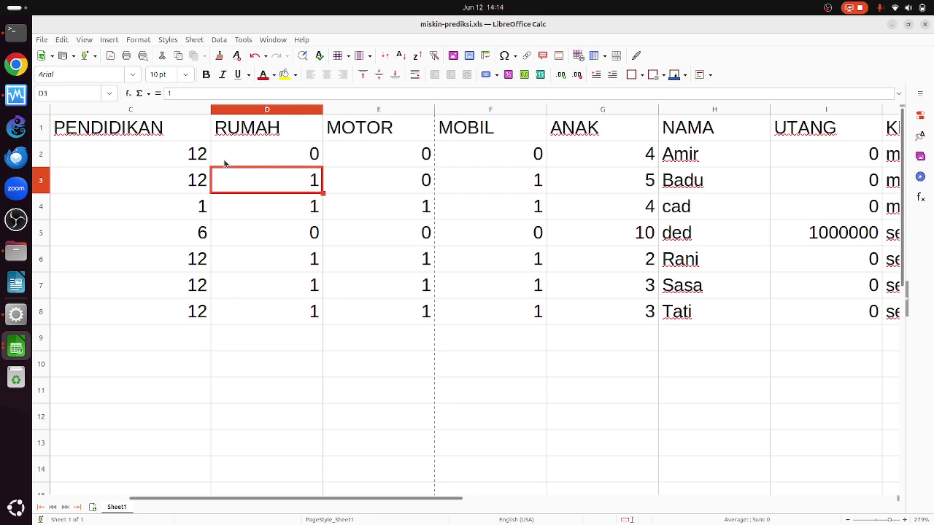
text(2)
key(Return)
text(2)
key(Tab)
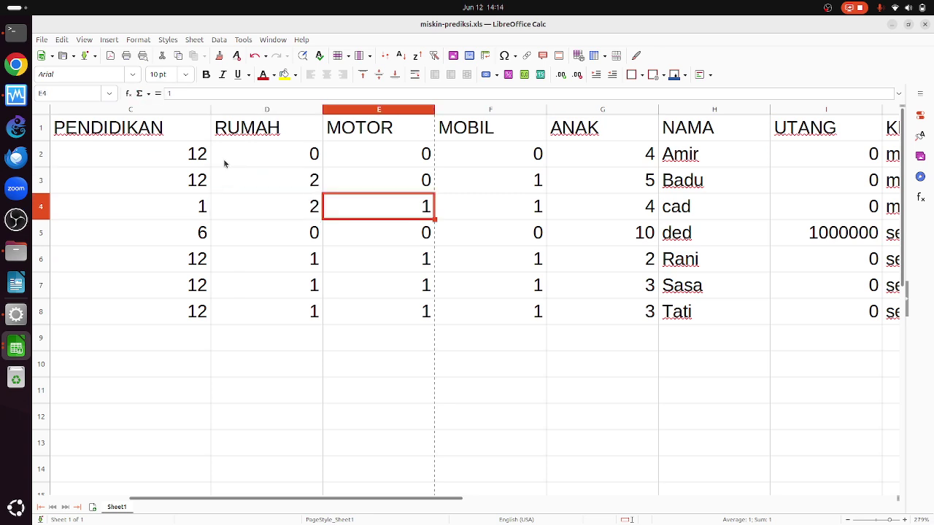
Step: Set MOBIL to 2 in cells F3 and F4
key(Up)
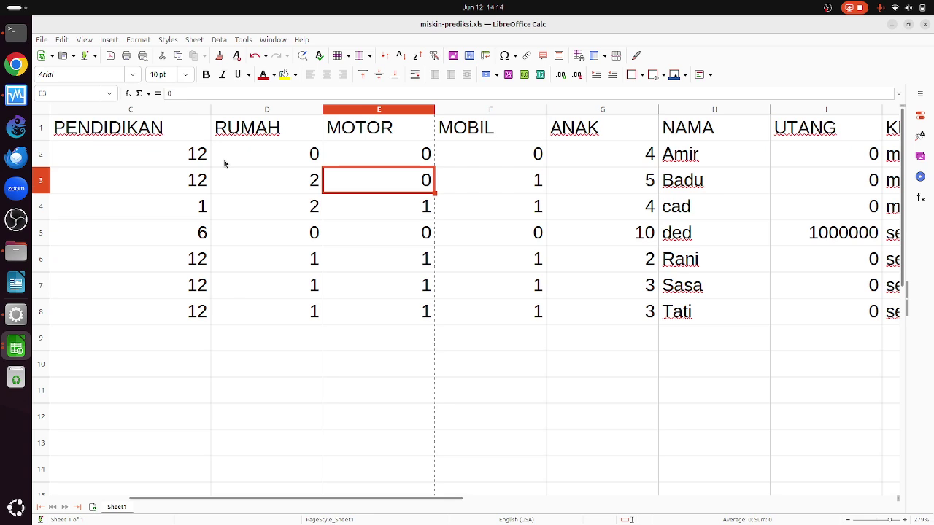
key(Right)
text(2)
key(Return)
text(2)
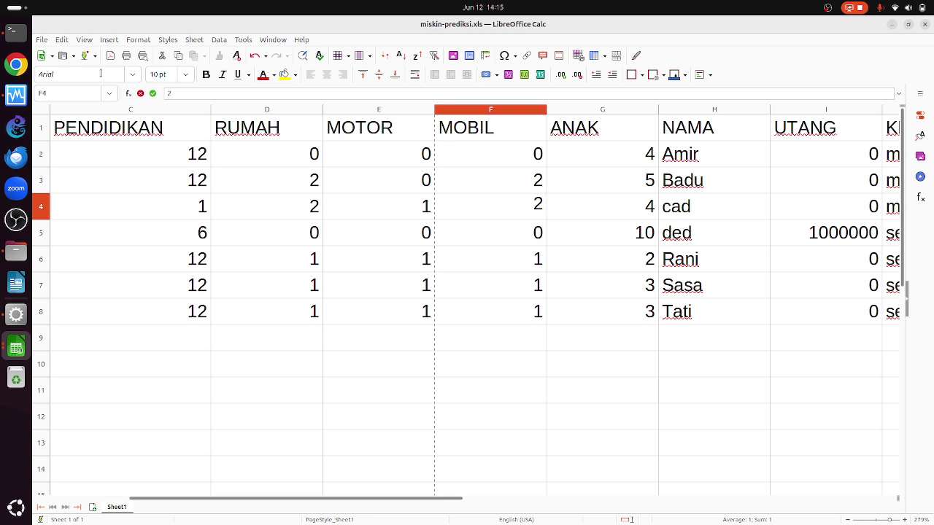
Step: Save miskin-prediksi.xls keeping the Excel 97–2003 format, then close it
click(87, 55)
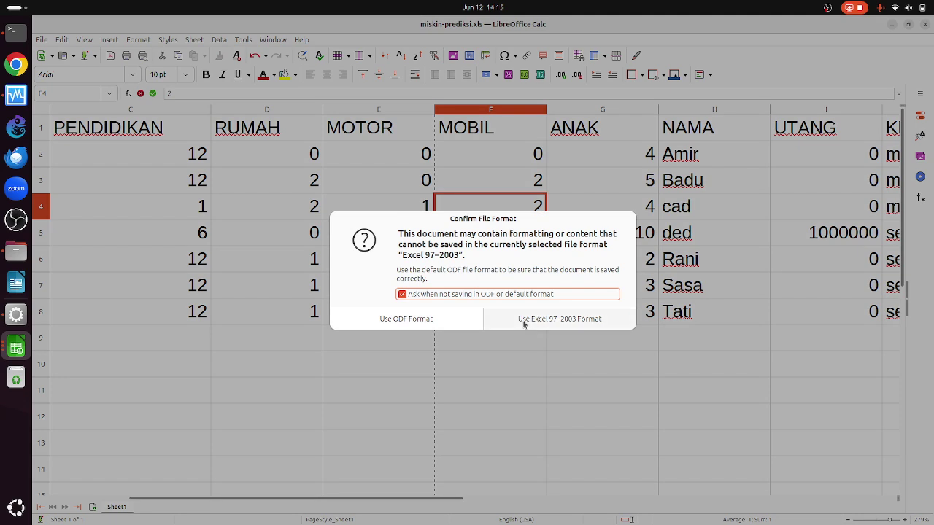
click(523, 321)
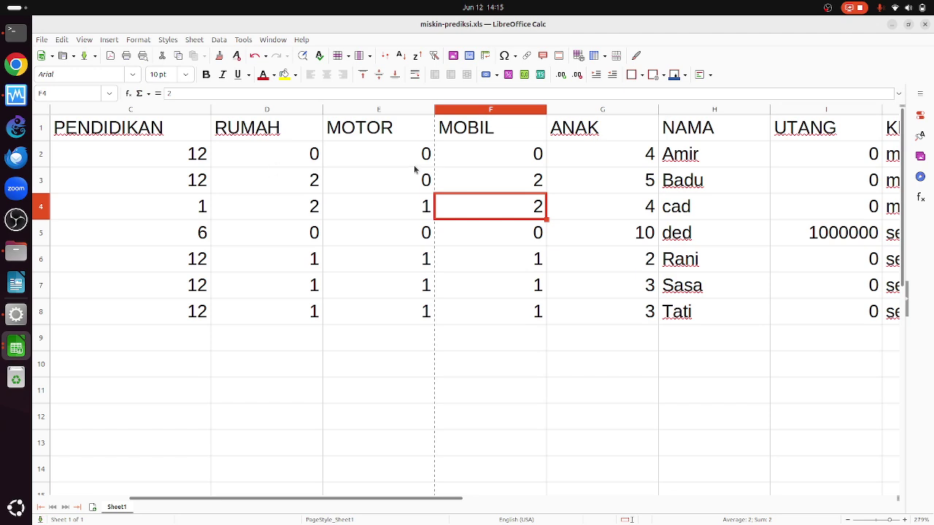
click(923, 27)
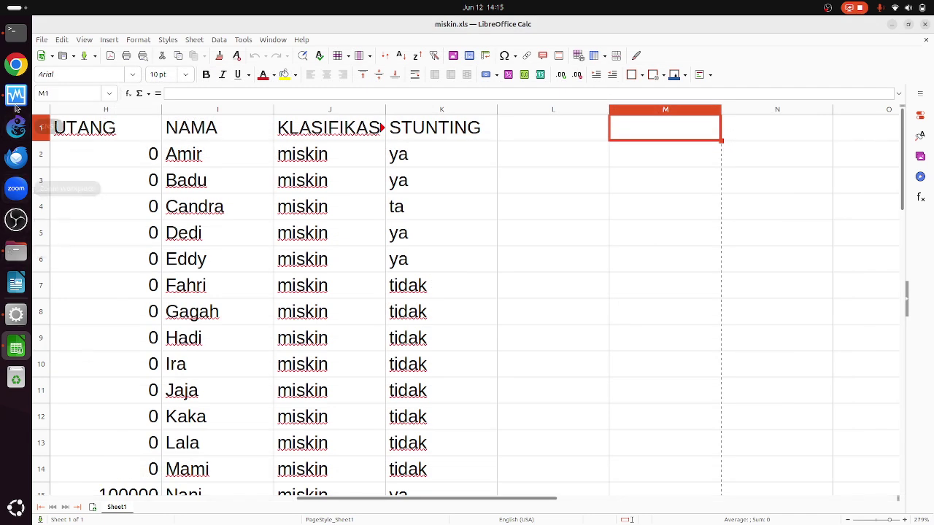
Step: Rerun the scp command copying the miskin* files into ~/ORANGE, entering the password
click(15, 317)
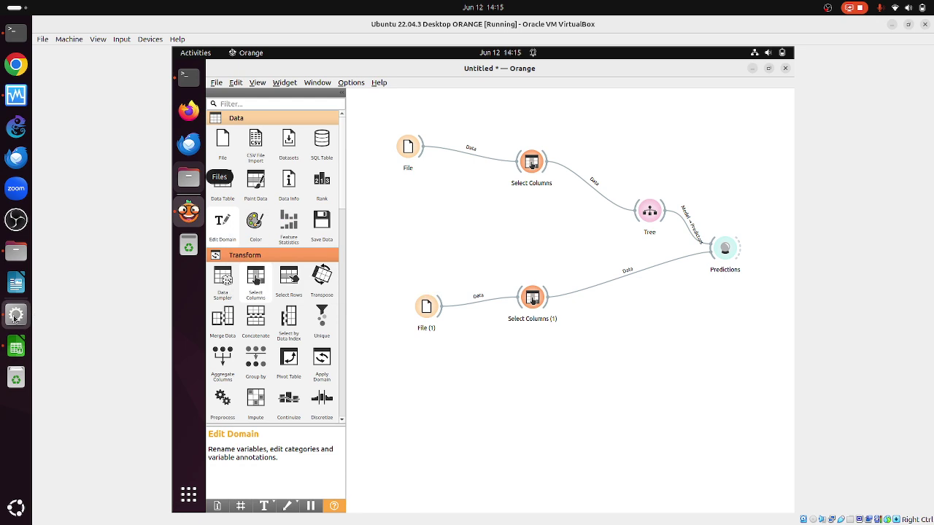
click(189, 77)
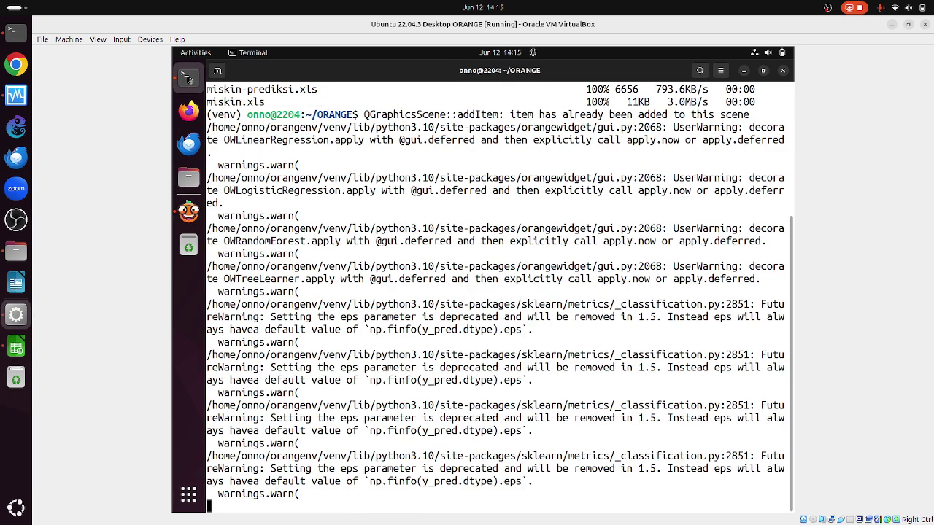
key(Return)
key(Return)
key(Return)
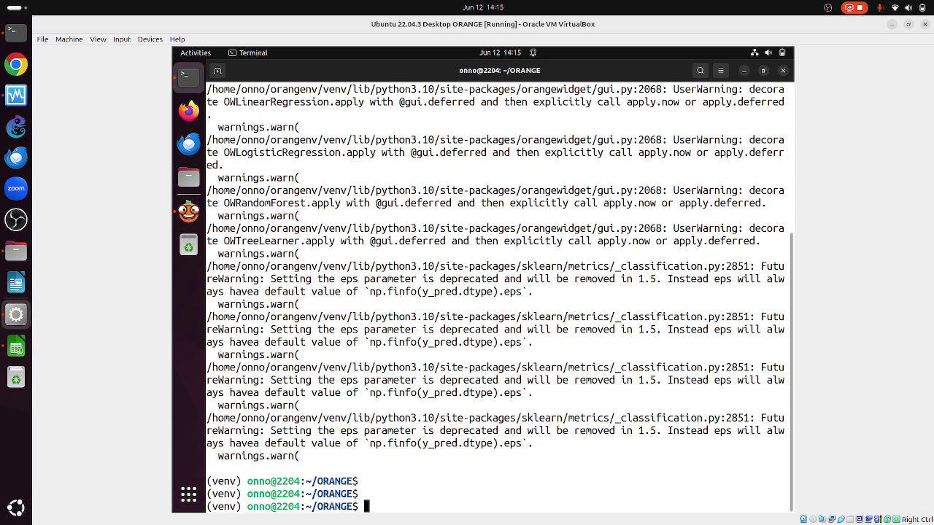
key(ctrl+shift+v)
key(Return)
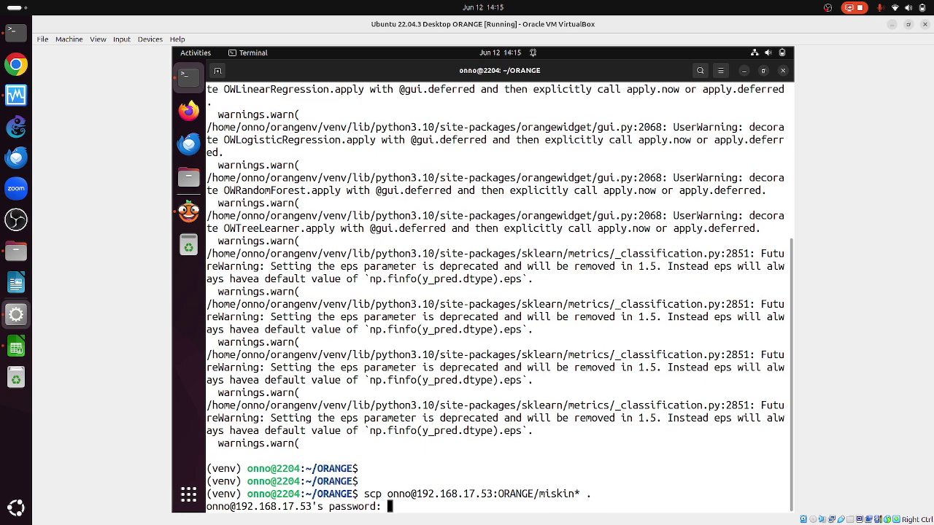
key(Return)
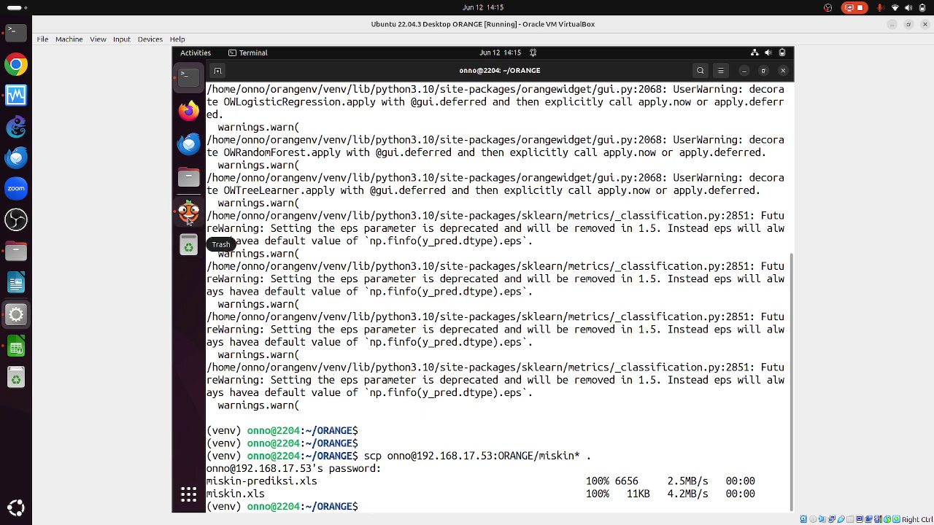
click(188, 212)
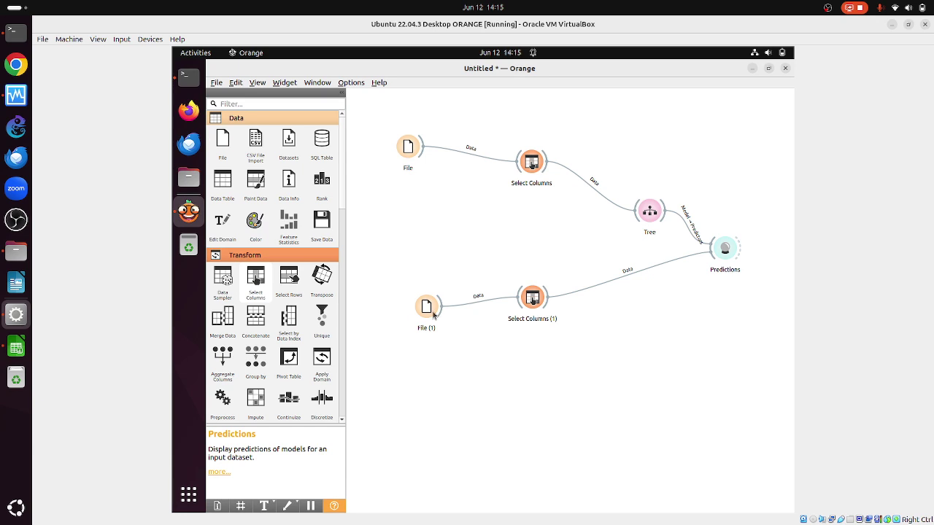
Step: Reload File (1) so RUMAH and MOBIL are numeric, then view the Tree predictions at 0.714 accuracy
double_click(427, 308)
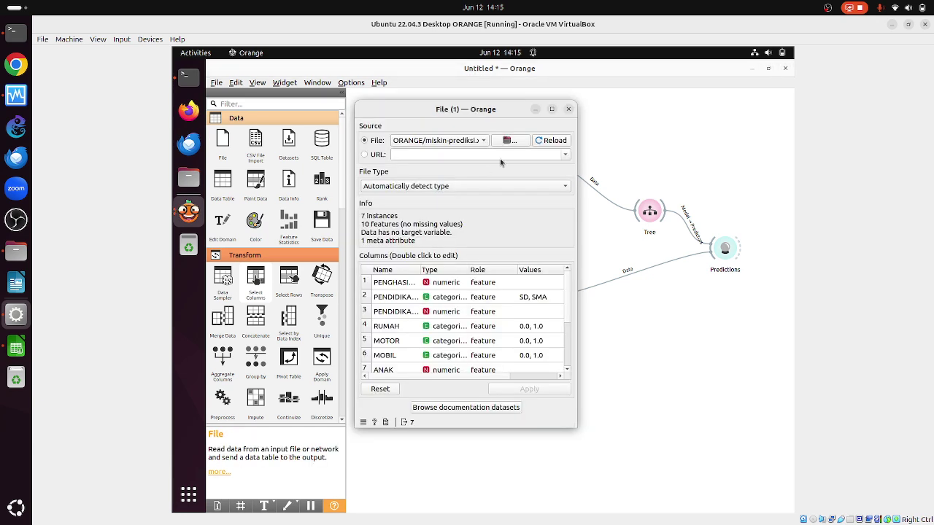
click(553, 140)
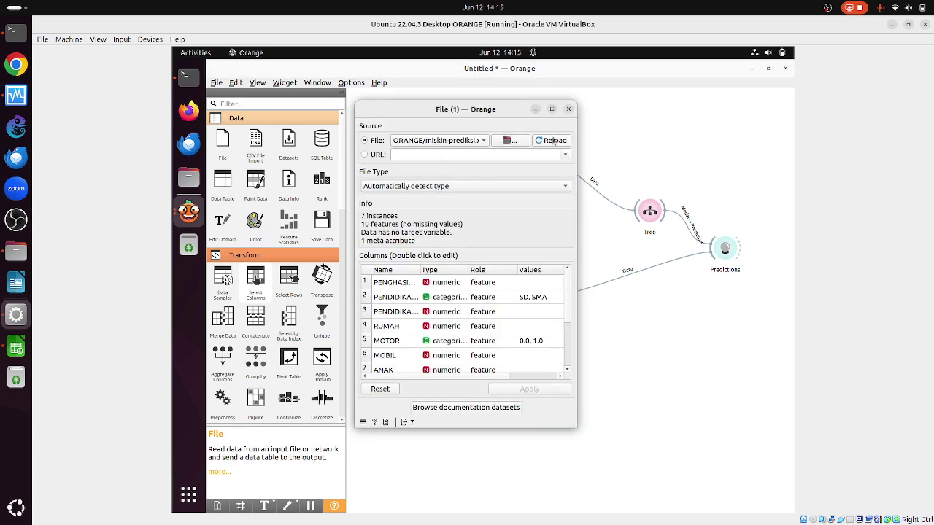
click(568, 108)
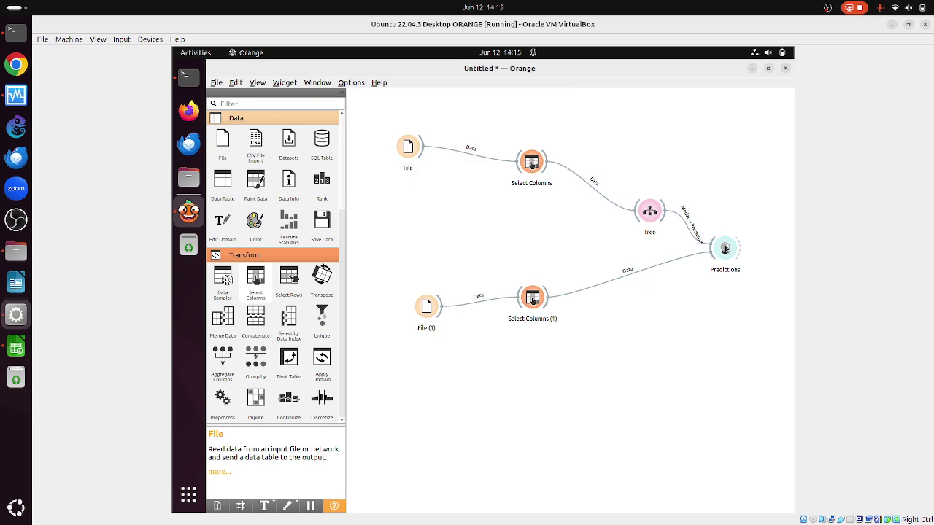
double_click(726, 249)
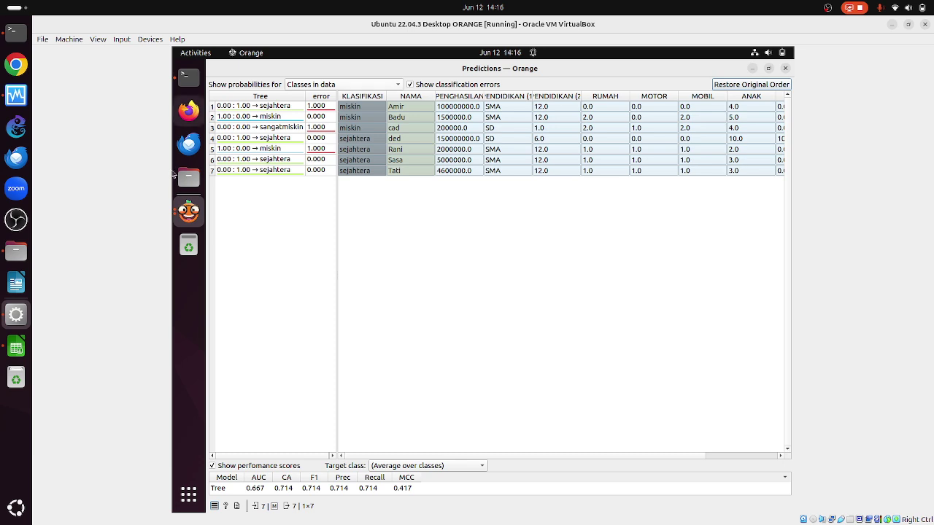
click(26, 352)
Step: Reopen miskin.xls from the recent files and return to cell A1
click(42, 40)
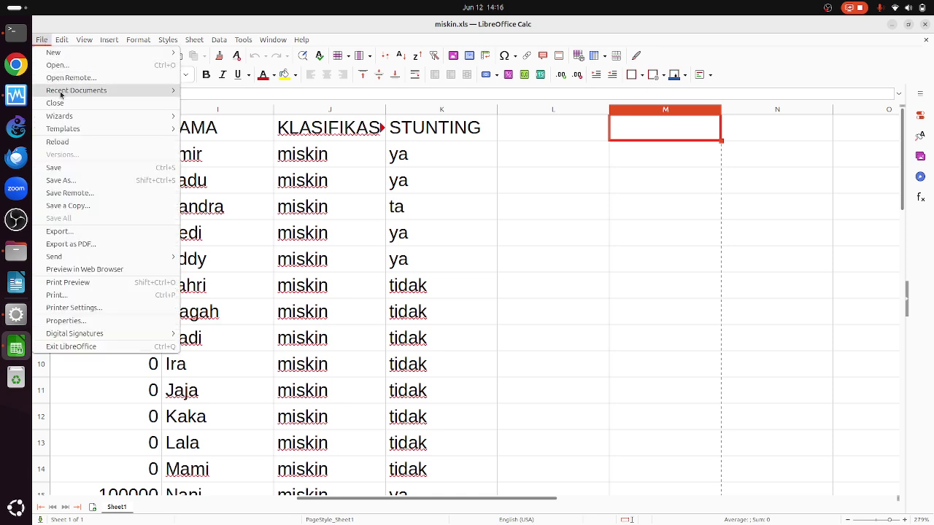
mouse_move(61, 93)
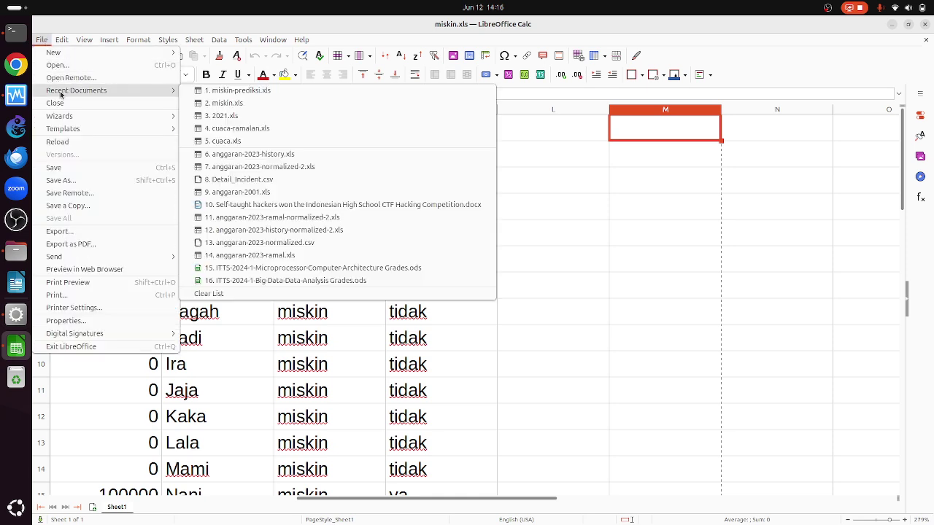
click(215, 107)
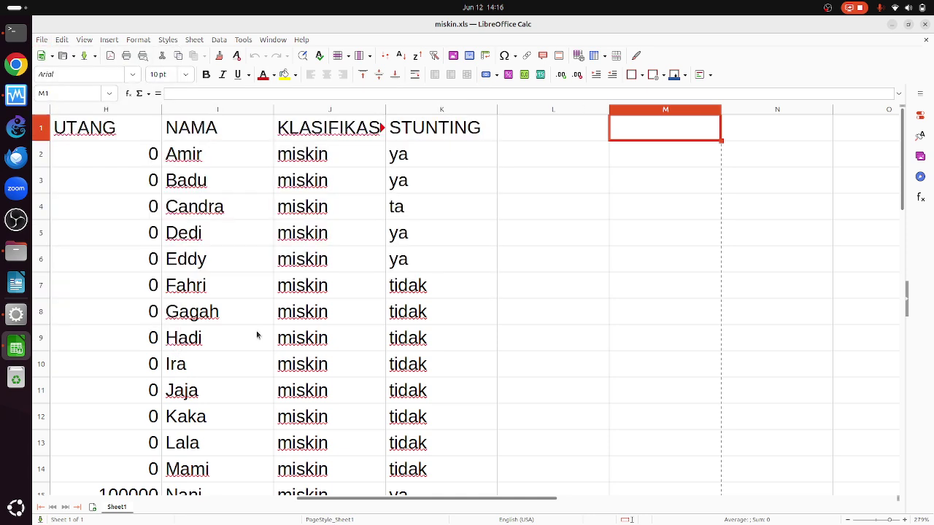
click(42, 39)
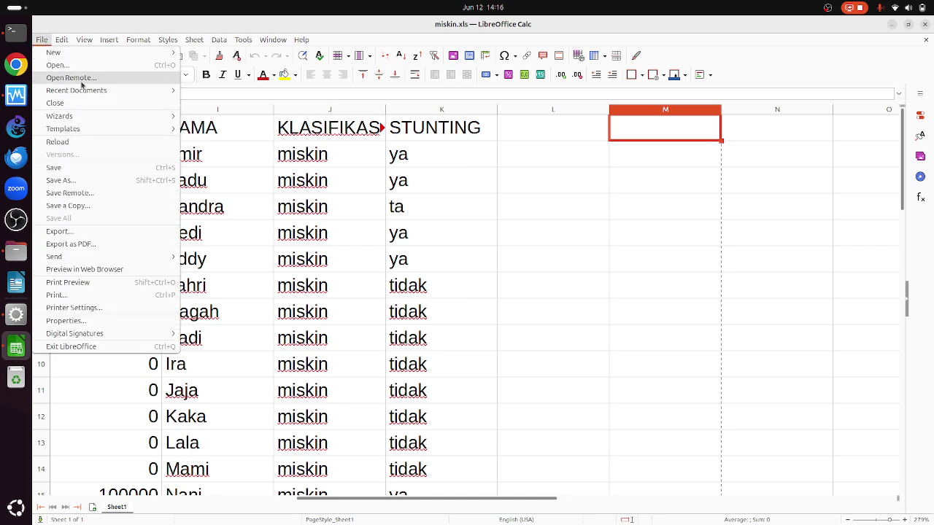
mouse_move(82, 90)
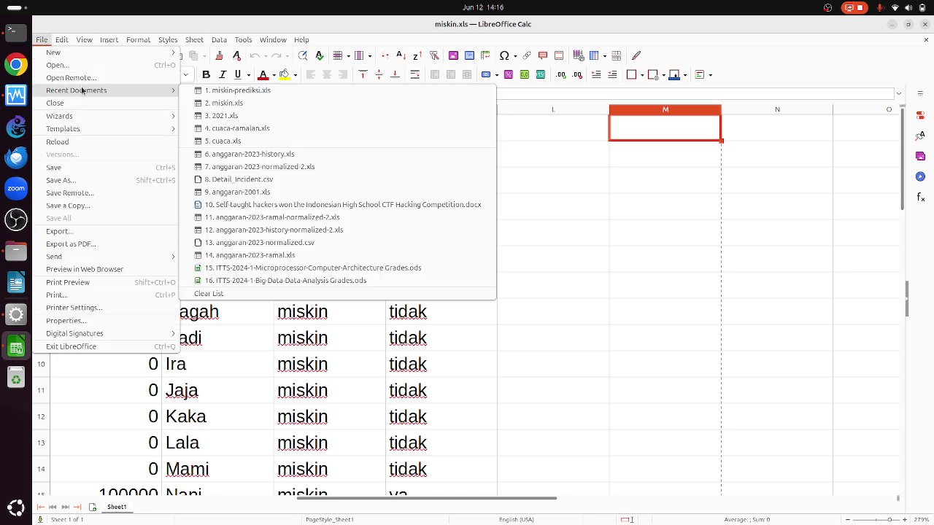
click(216, 110)
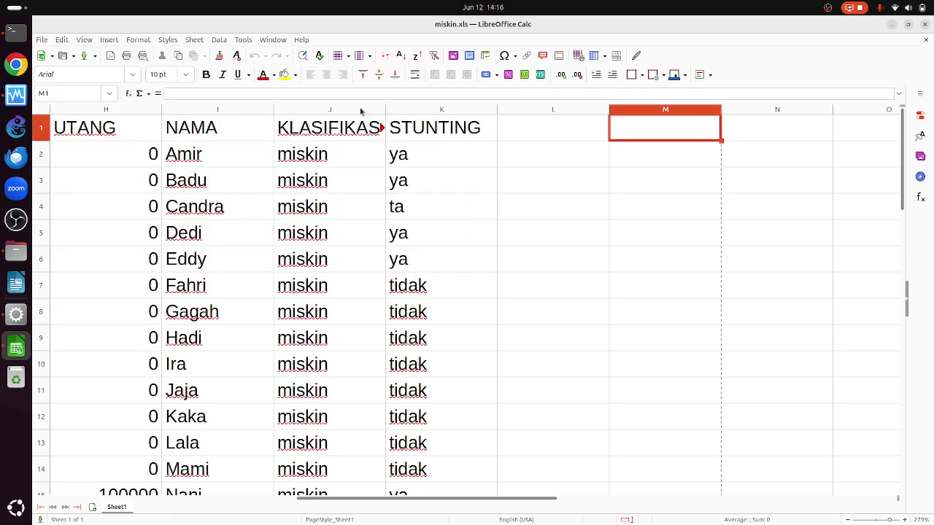
key(ctrl+Home)
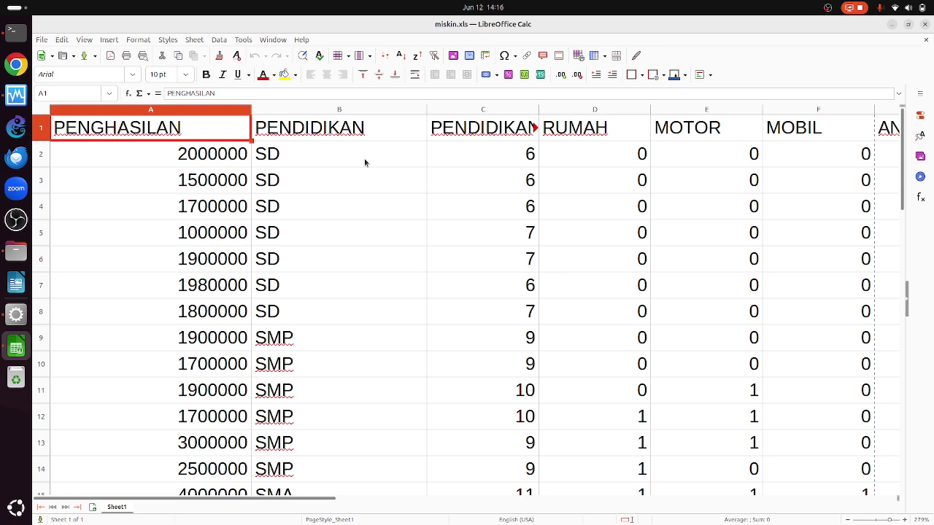
Step: Save the sheet as miskin-penghasilan.xls, keeping the Excel 97–2003 format
click(43, 40)
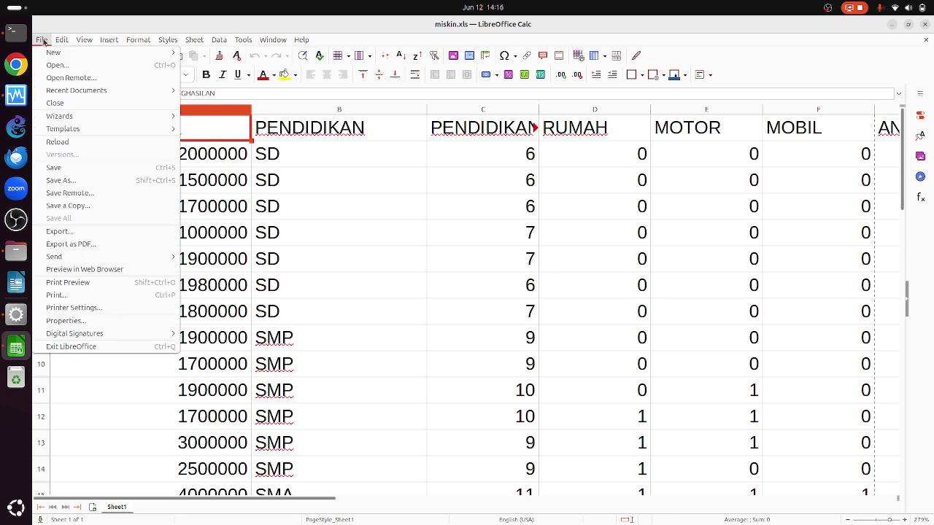
click(82, 180)
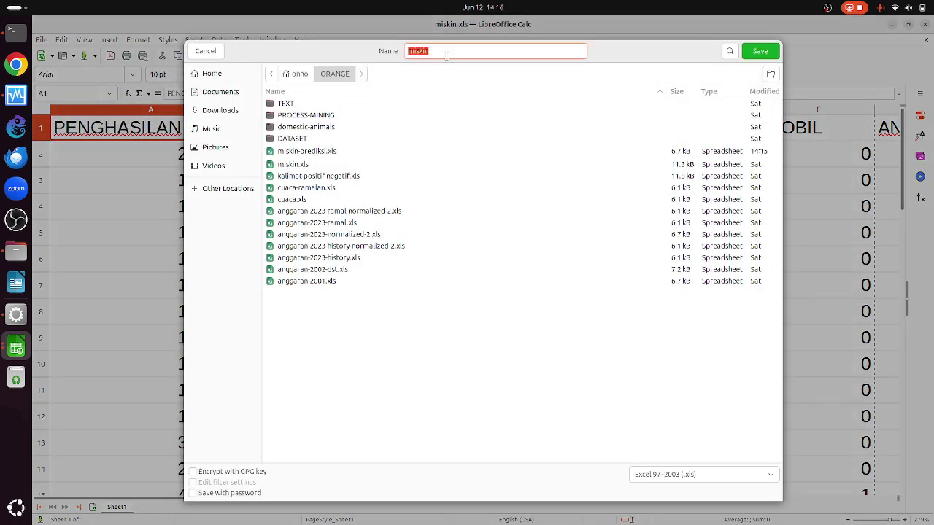
click(447, 55)
text(-)
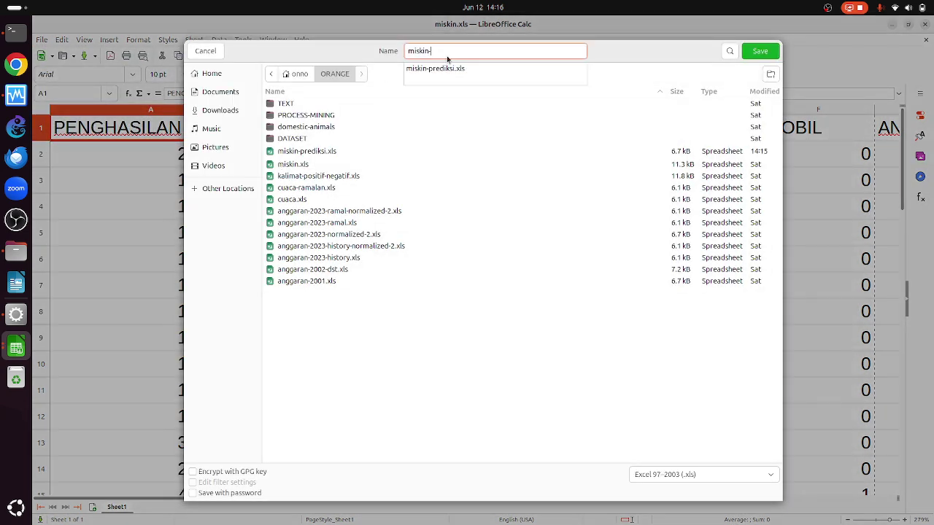
text(peng)
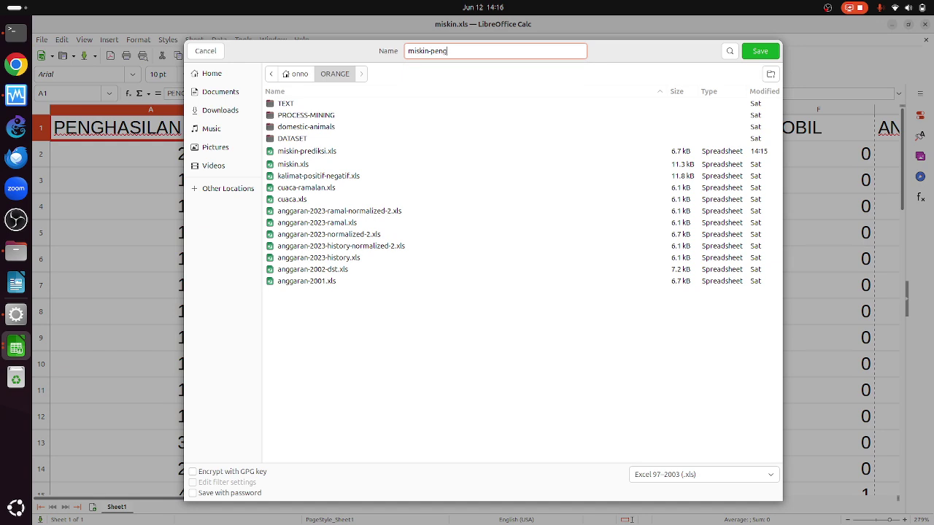
text(hasilan)
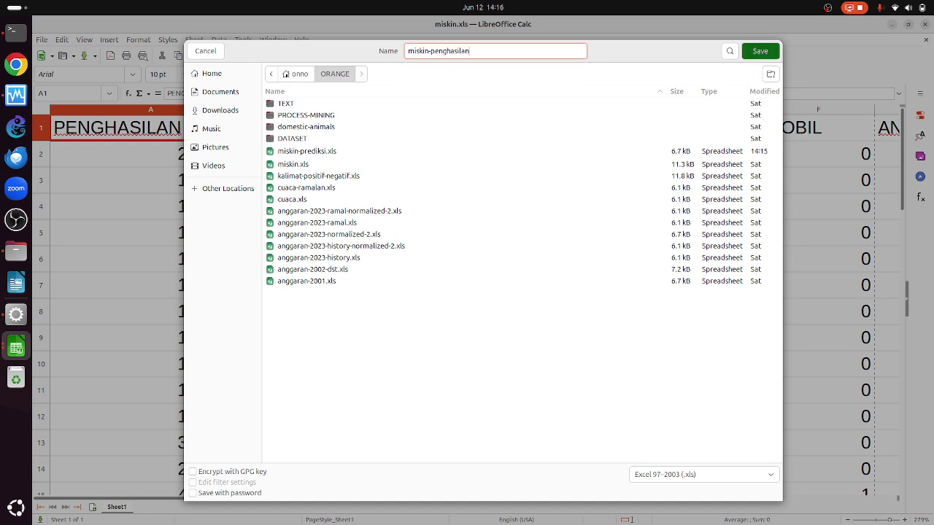
key(Return)
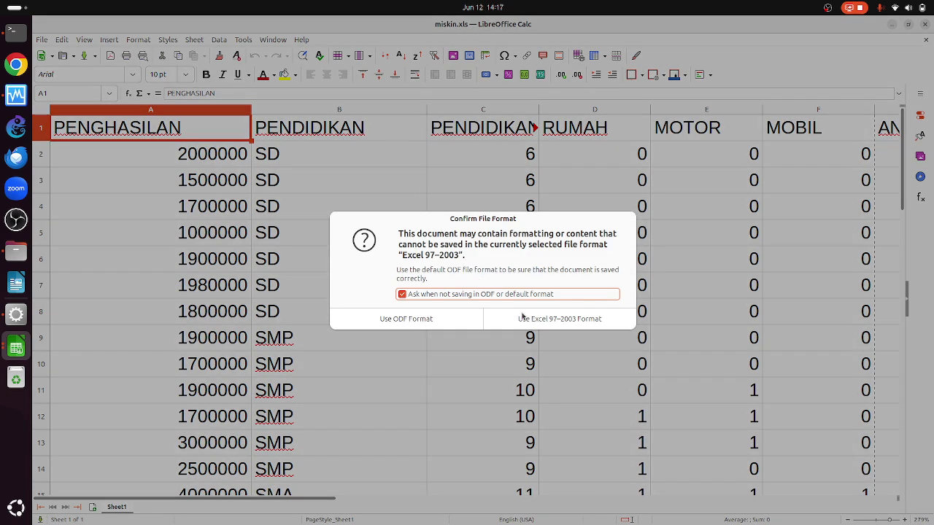
click(541, 325)
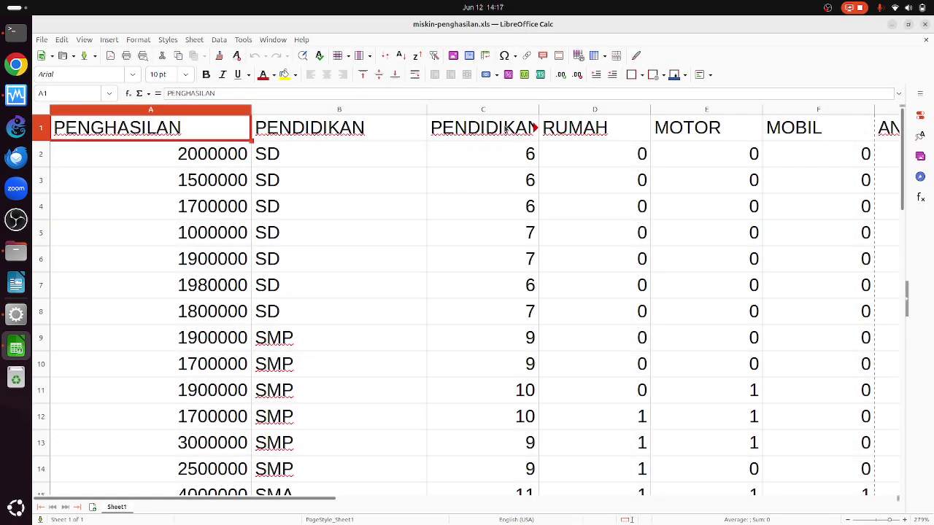
Step: Append a 0 to incomes A2–A7, giving 20000000, 15000000, 17000000, 10000000, 19000000, 19800000
click(507, 128)
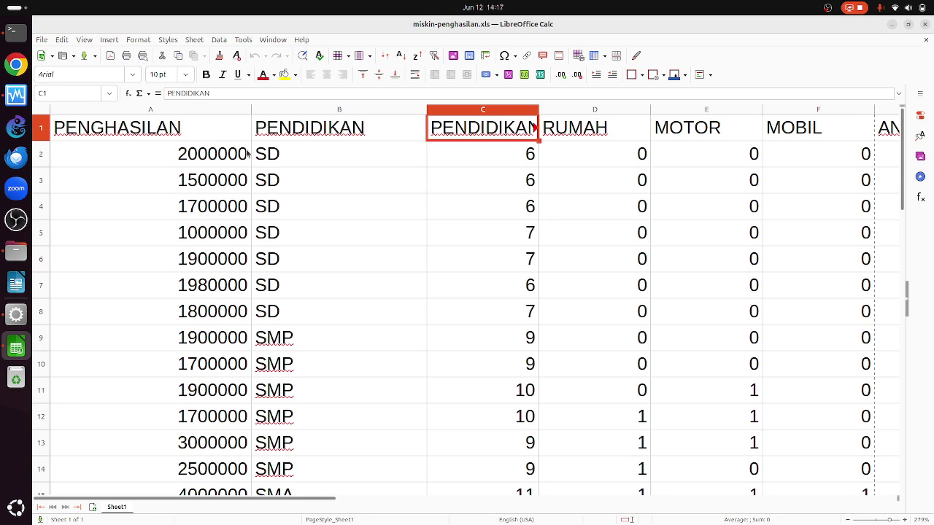
click(219, 154)
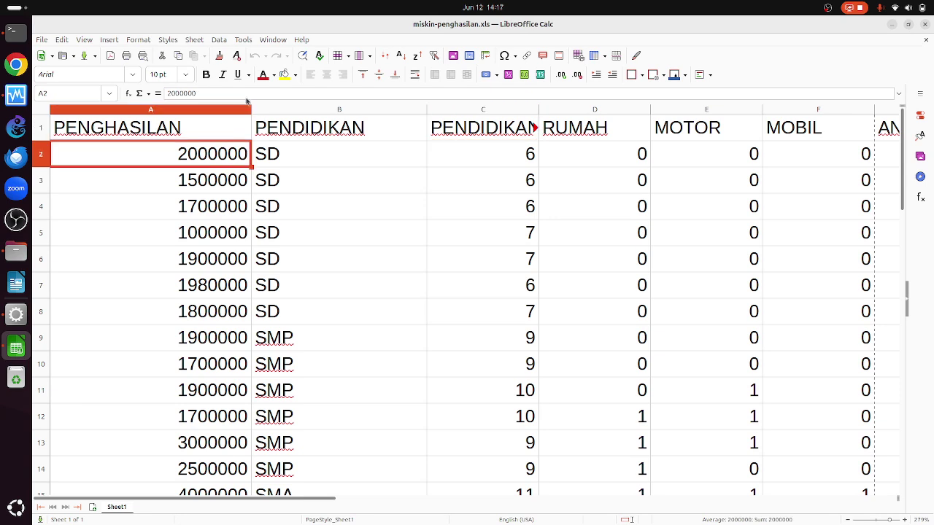
click(207, 94)
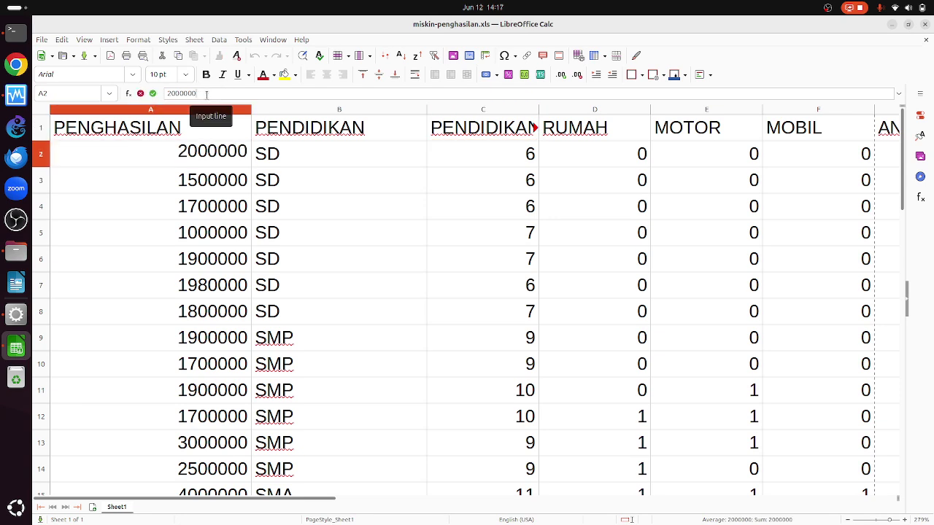
text(0)
key(Return)
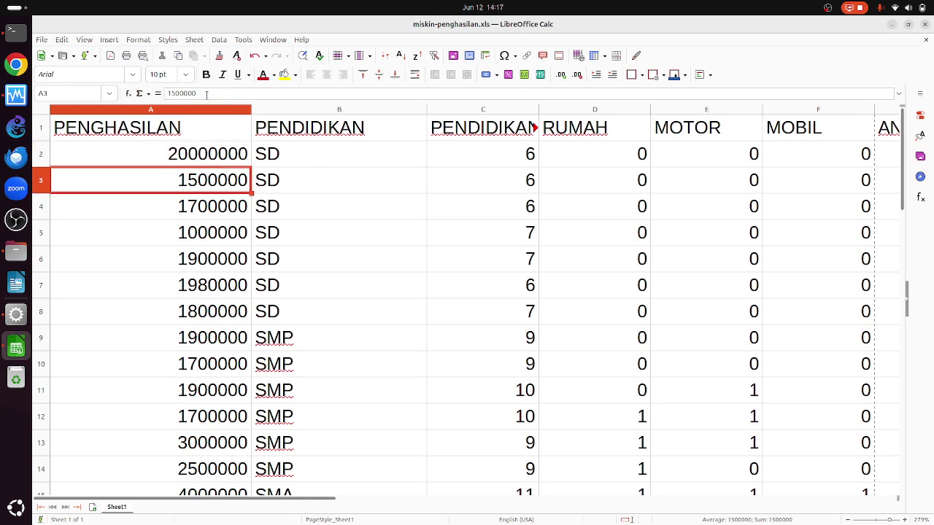
click(206, 93)
text(0)
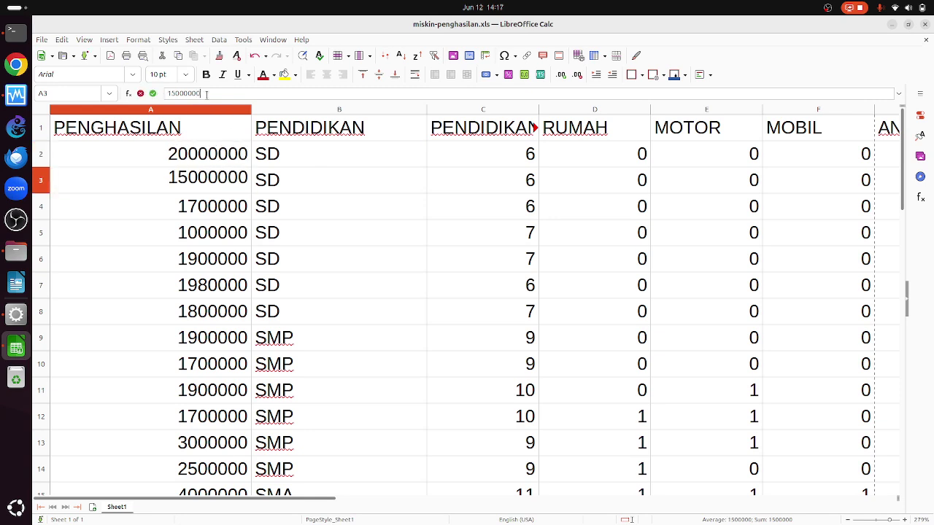
key(Return)
click(207, 94)
text(0)
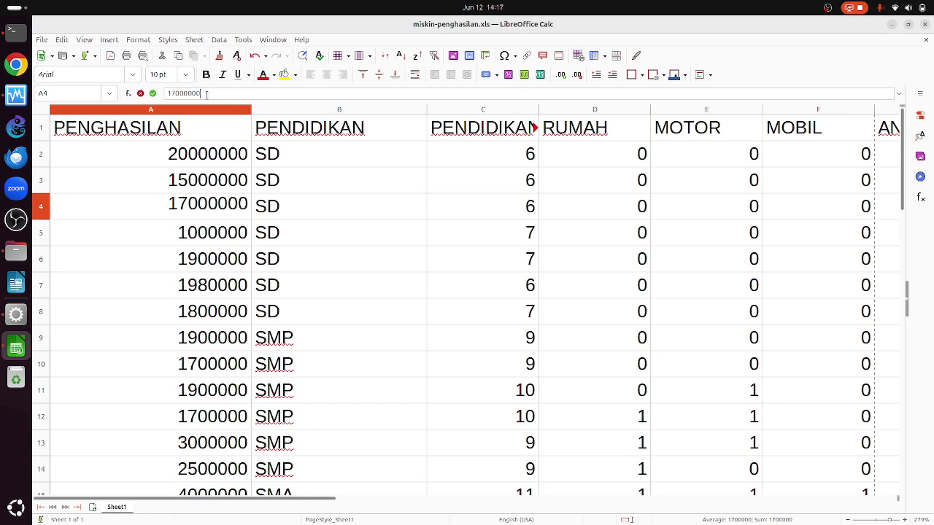
key(Return)
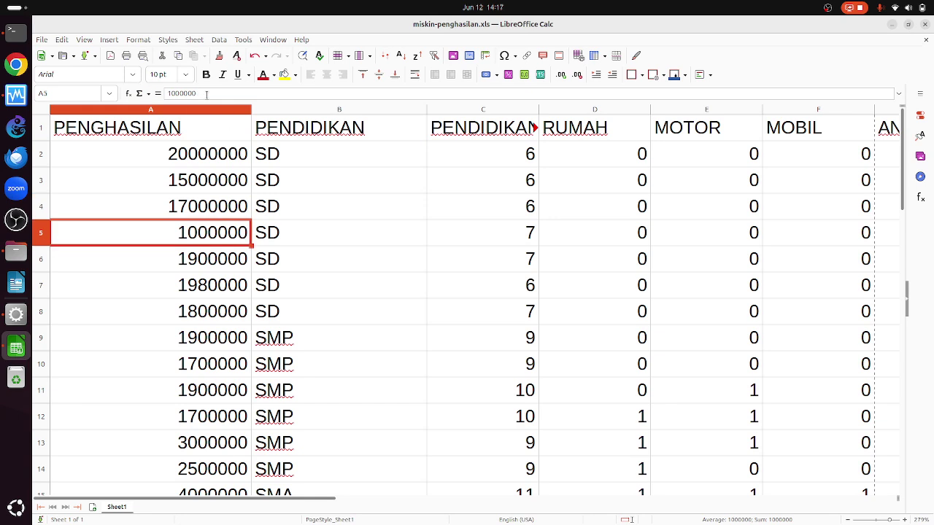
click(206, 93)
text(0)
key(Return)
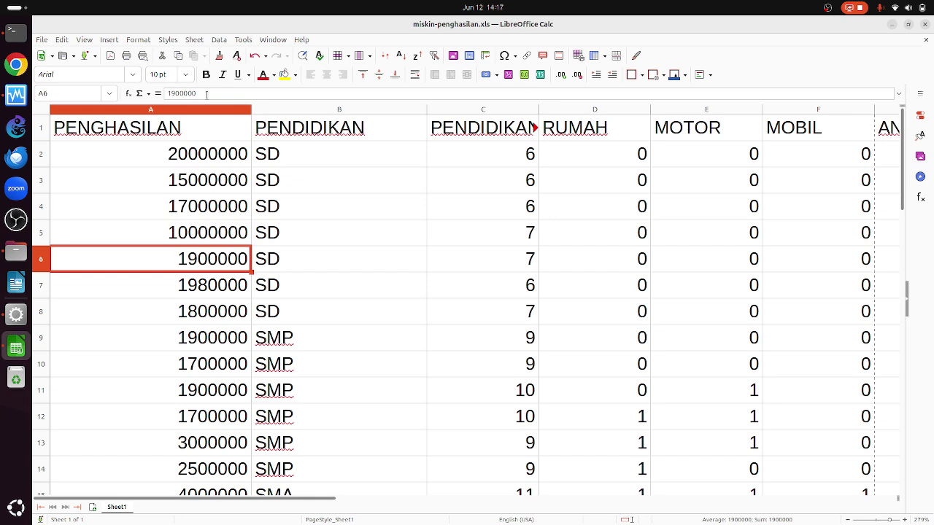
click(206, 94)
text(0)
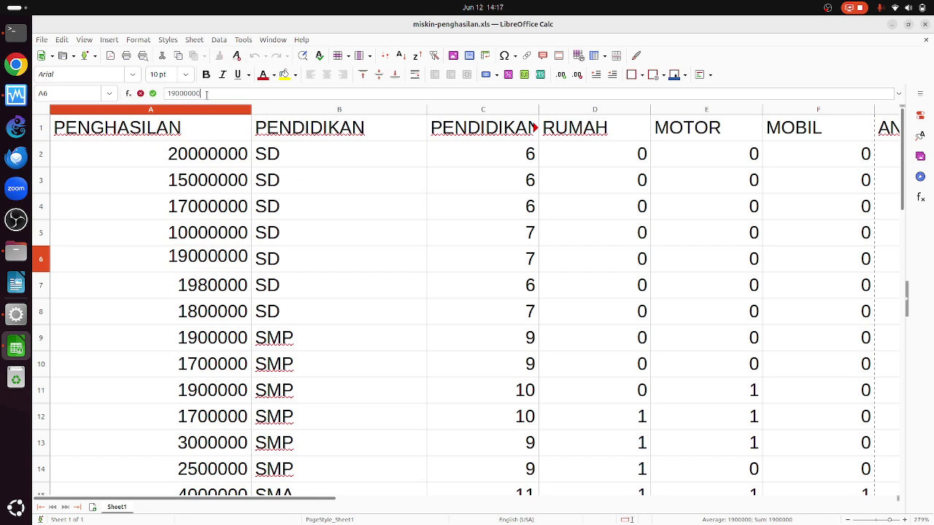
key(Return)
click(207, 93)
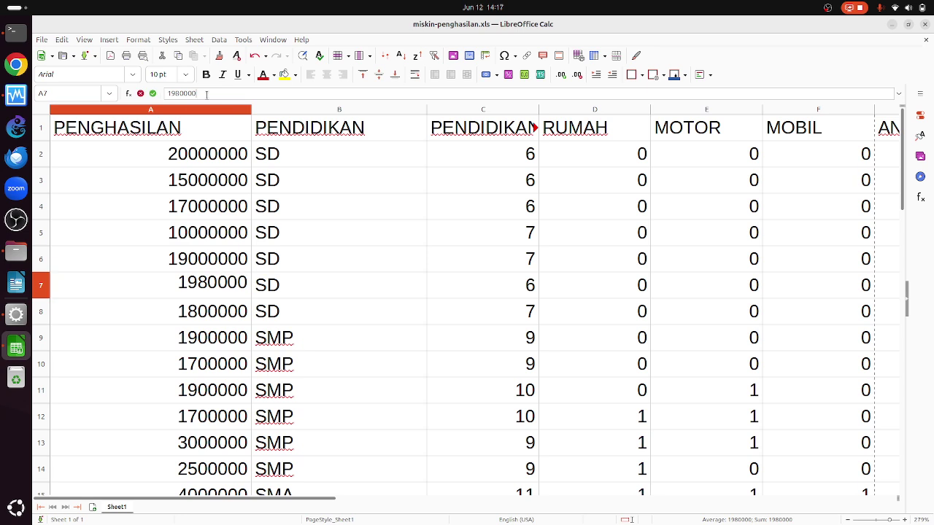
text(0)
key(Return)
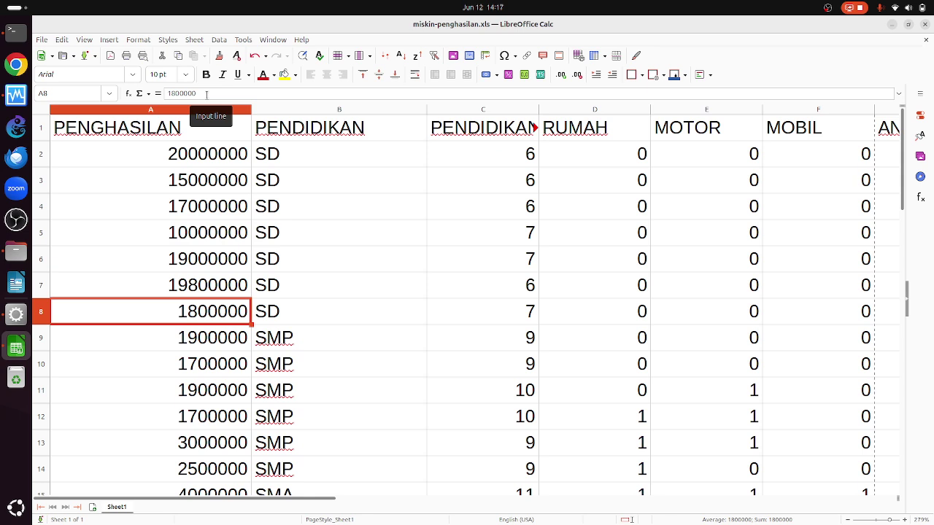
key(Right)
key(Right)
key(Right)
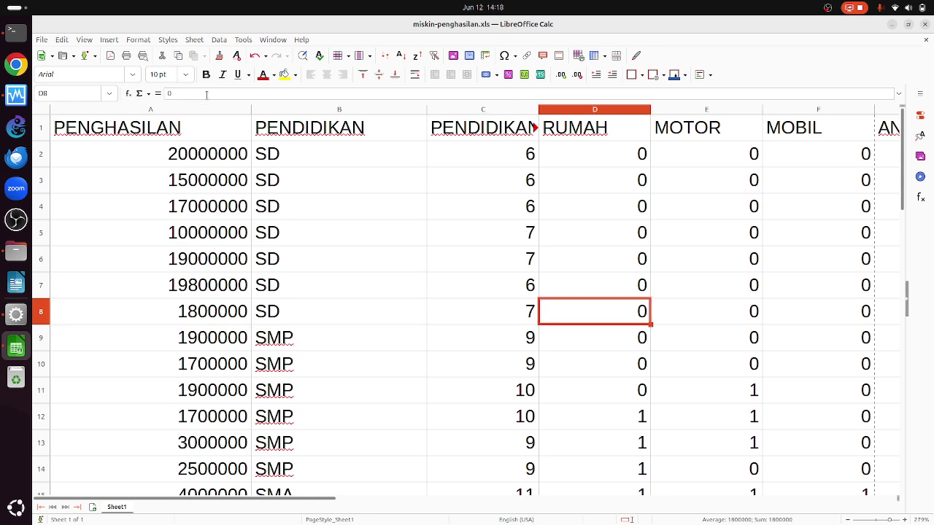
key(Right)
key(Left)
key(Left)
key(Left)
key(Left)
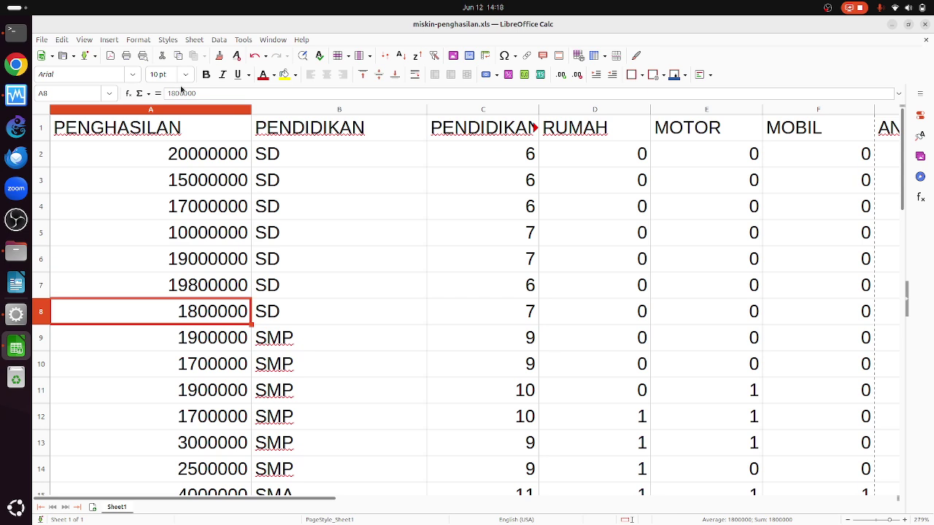
click(230, 91)
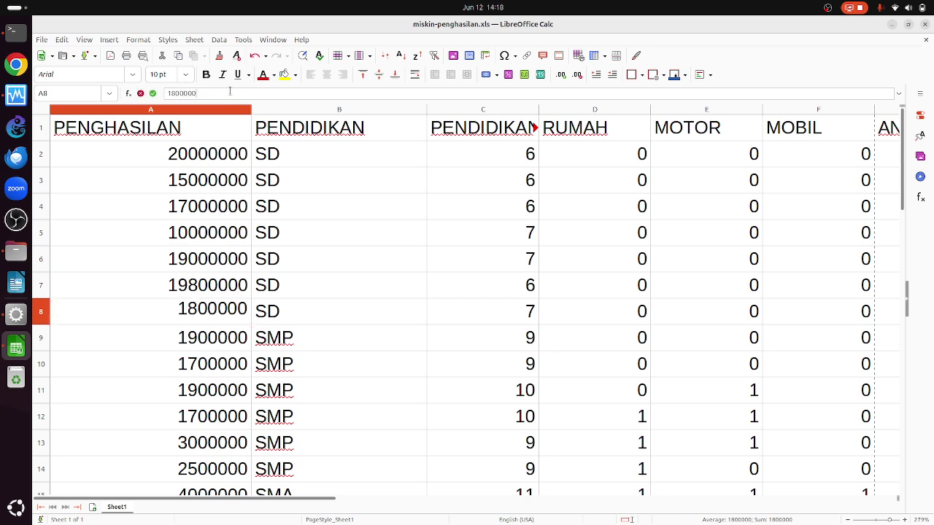
text(0)
key(Return)
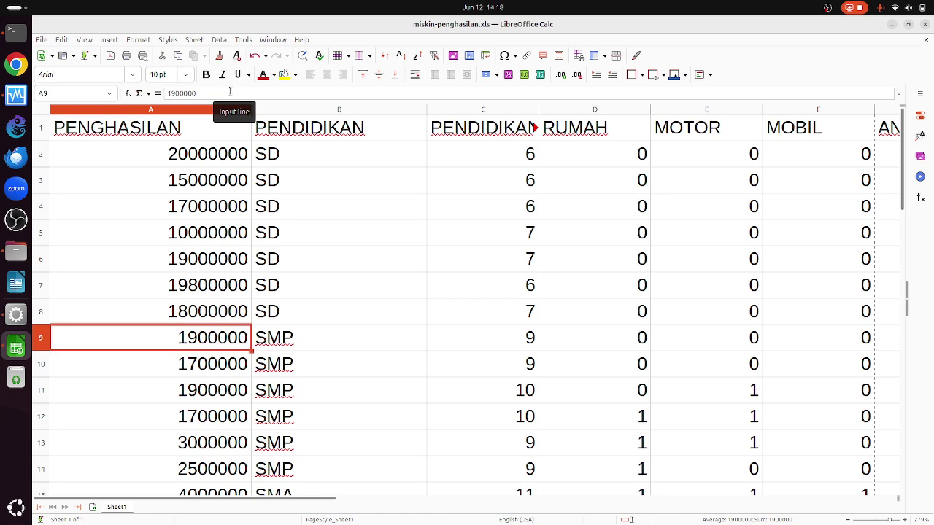
click(230, 92)
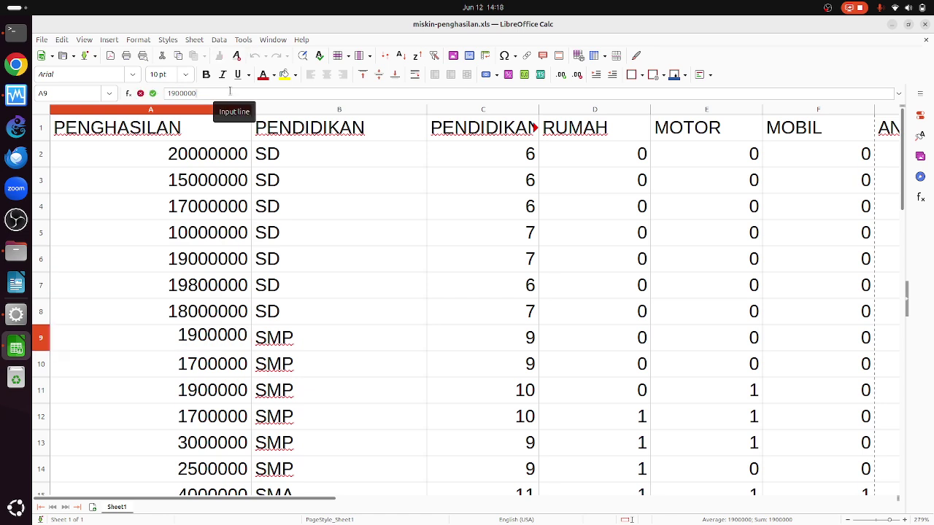
text(0)
key(Return)
click(230, 91)
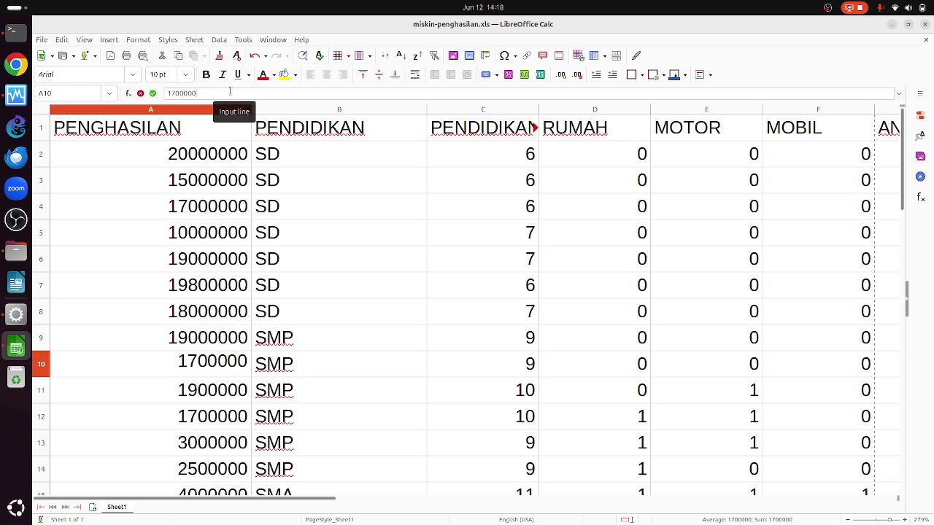
text(0)
key(Return)
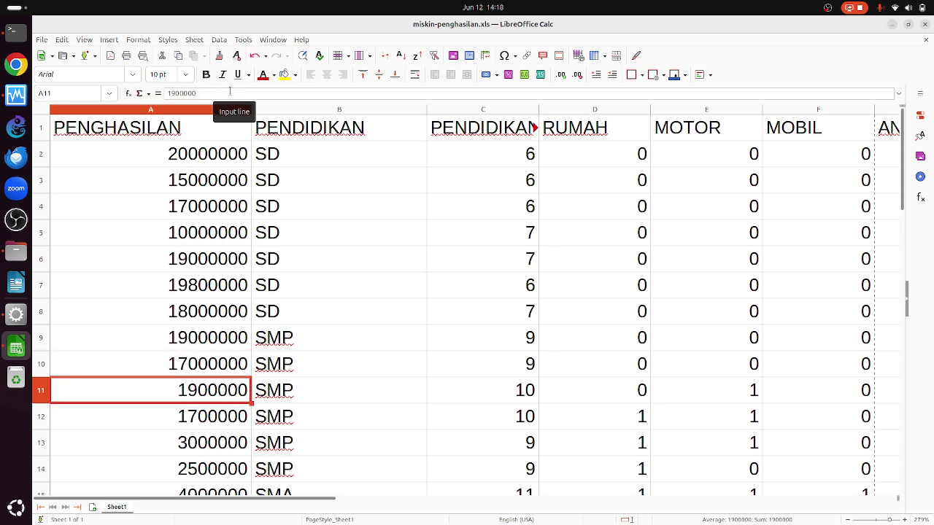
click(230, 91)
text(0)
key(Return)
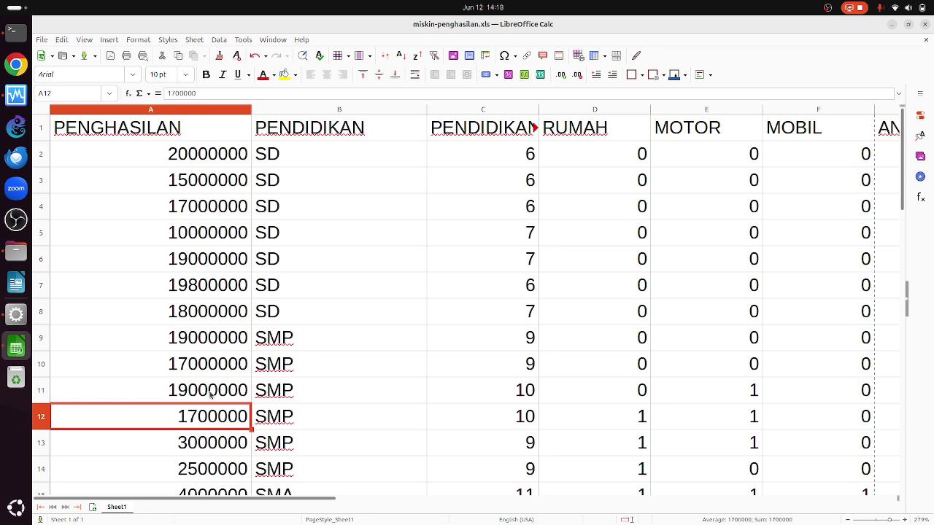
click(91, 59)
Step: Close Calc and rerun the earlier scp command with the password to copy the miskin files
click(924, 24)
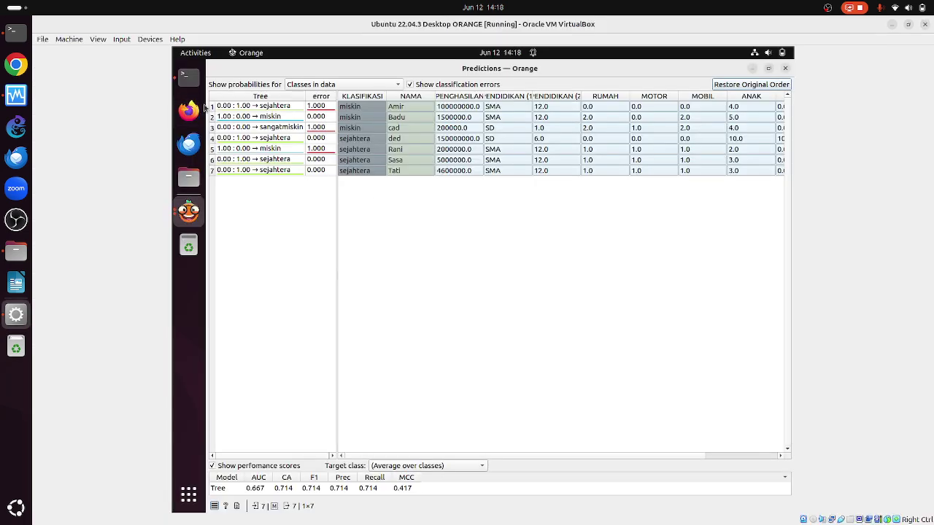
click(194, 82)
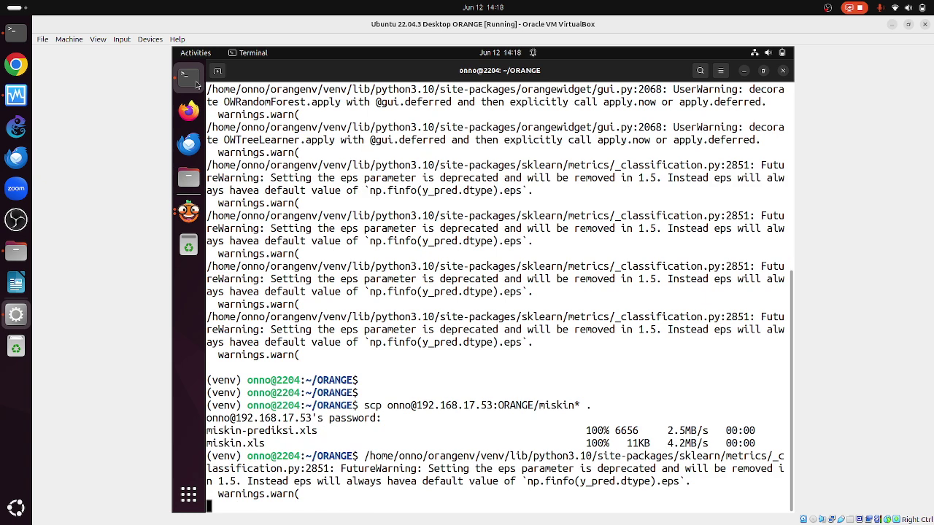
key(Return)
key(Return)
key(Return)
key(Return)
key(Up)
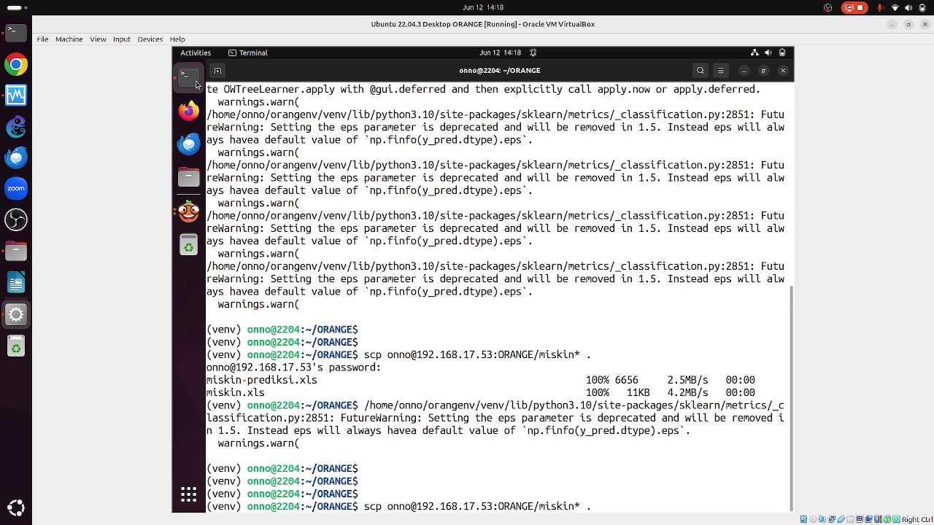
key(Return)
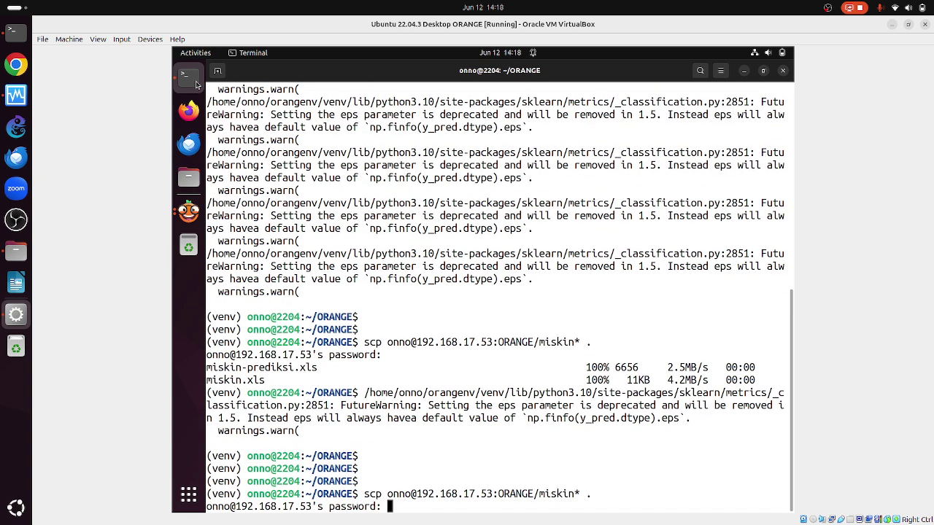
key(Return)
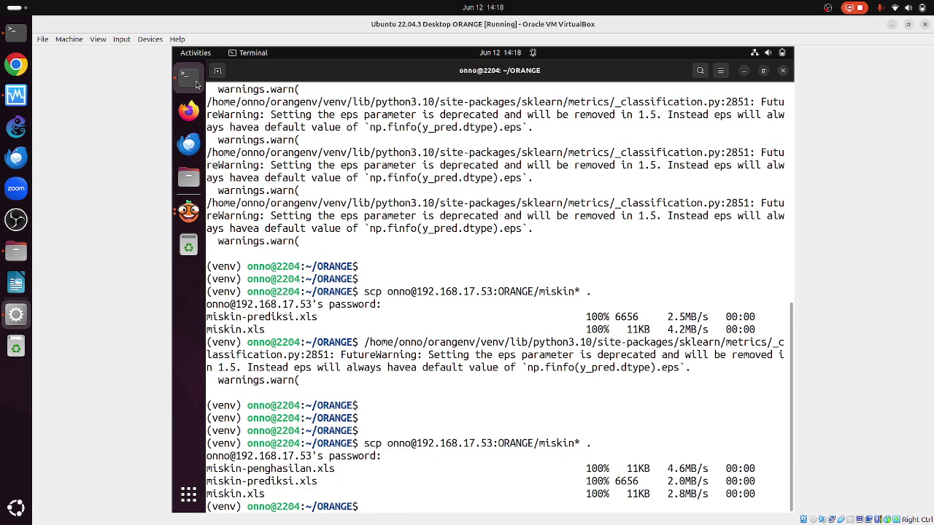
Step: Close the old Predictions window and return to the Orange workflow canvas
click(188, 211)
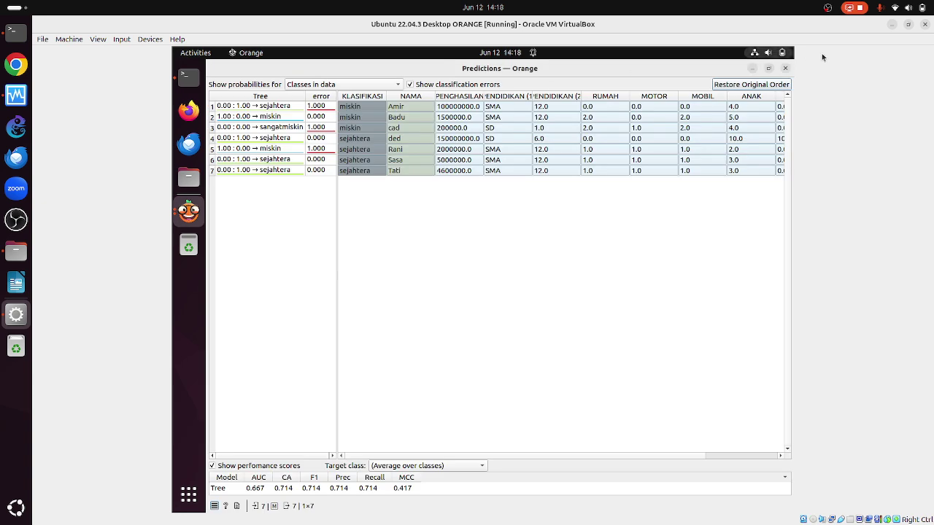
click(785, 68)
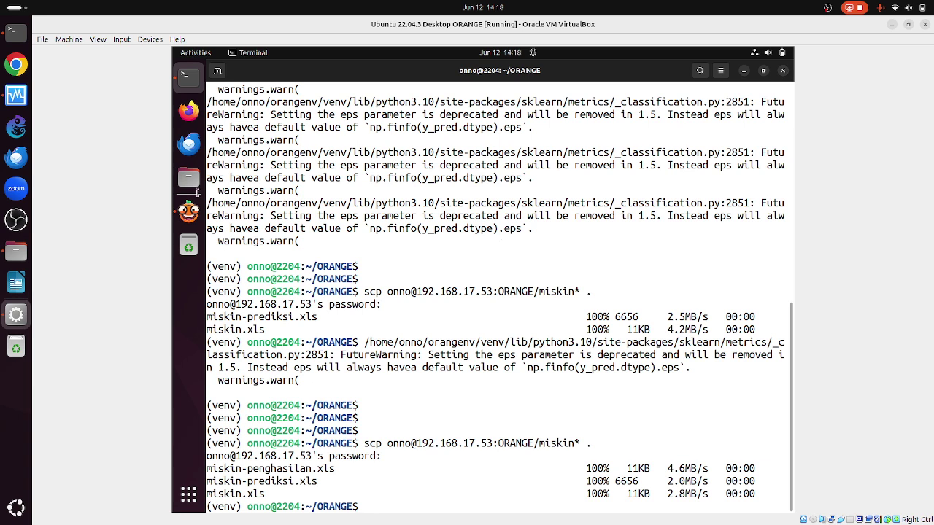
click(188, 211)
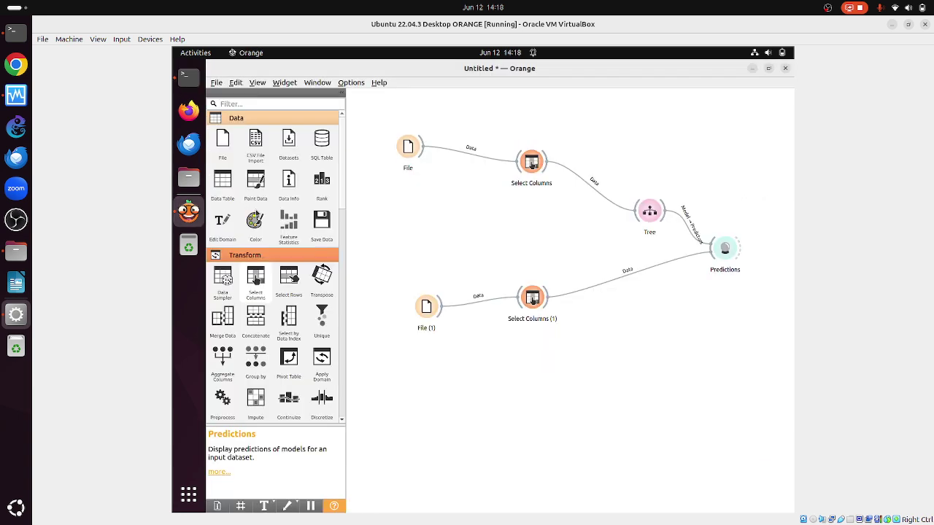
Step: Load miskin-penghasilan.xls (37 instances) into File (1) and view Predictions: Tree at 0.730 accuracy, AUC 0.843
double_click(427, 299)
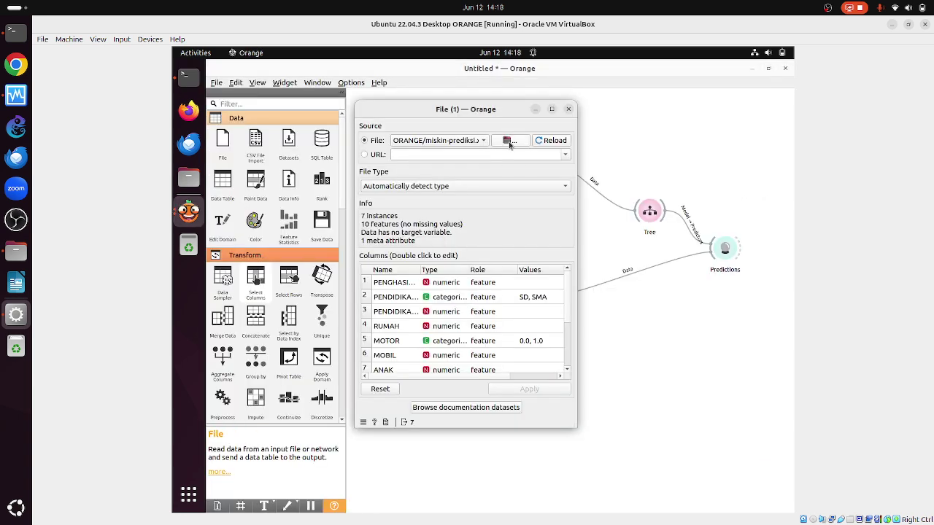
click(511, 144)
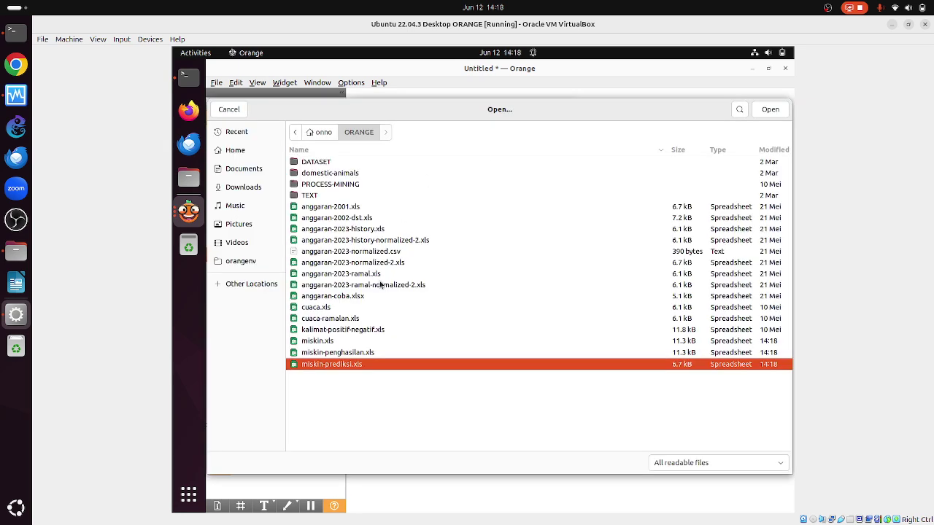
click(361, 354)
double_click(362, 354)
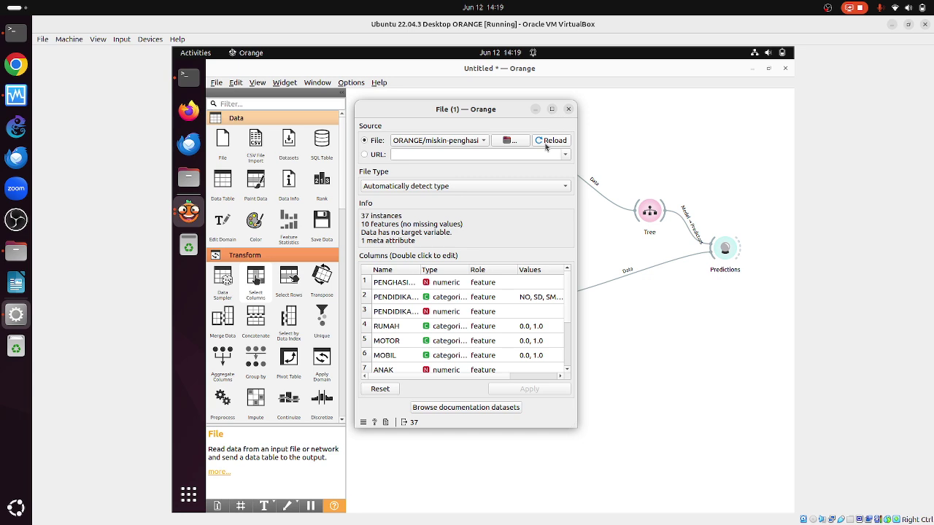
click(569, 109)
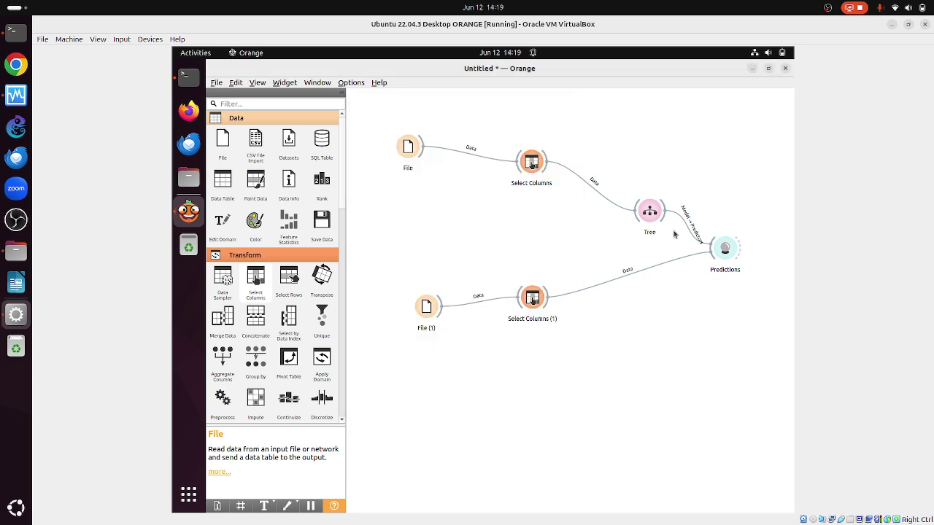
double_click(721, 251)
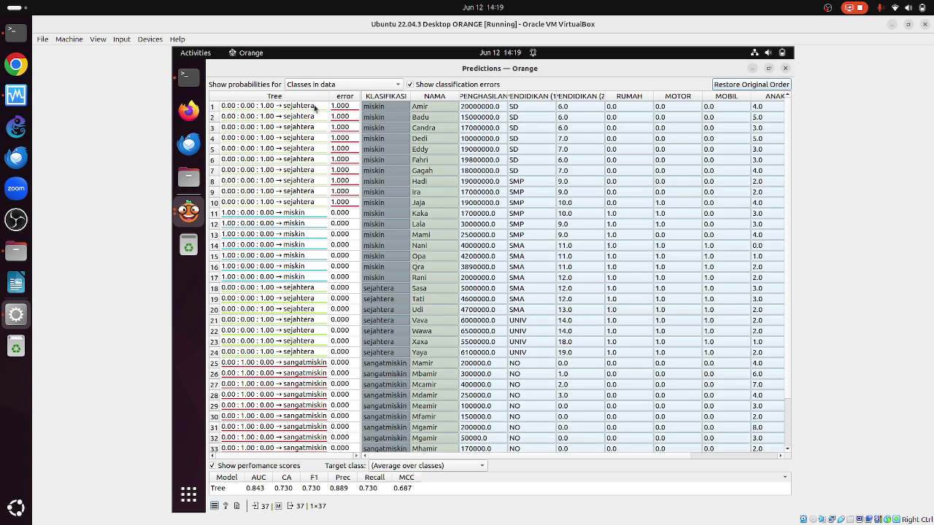
click(377, 108)
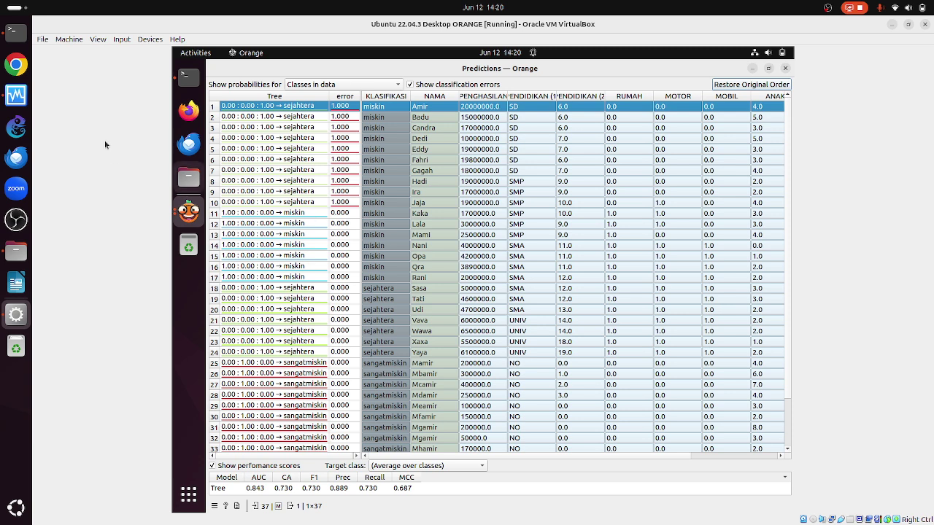
Step: Start Chrome and open Google Drive from the Google apps panel
click(22, 73)
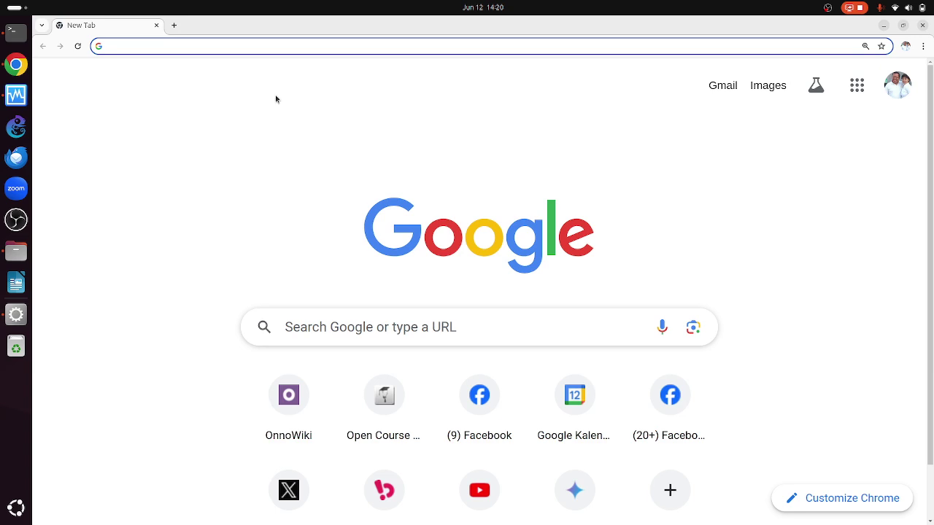
click(857, 86)
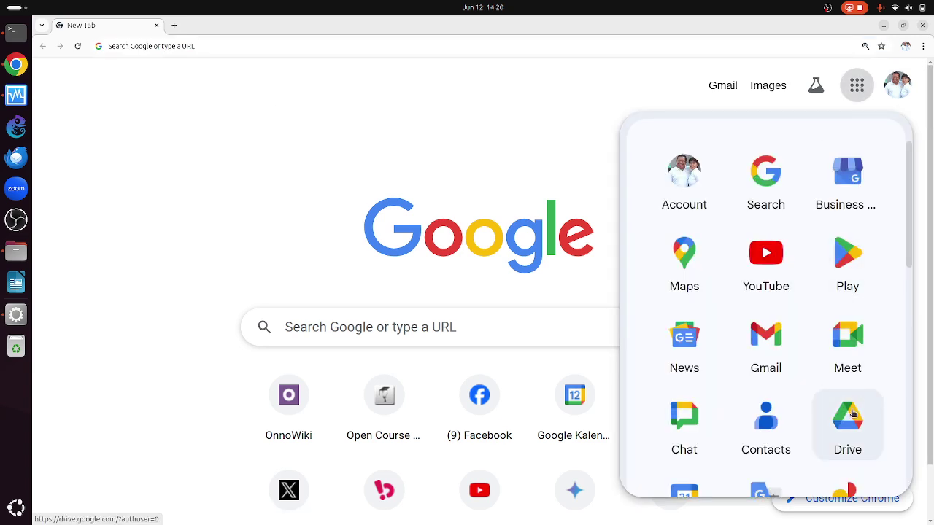
click(852, 414)
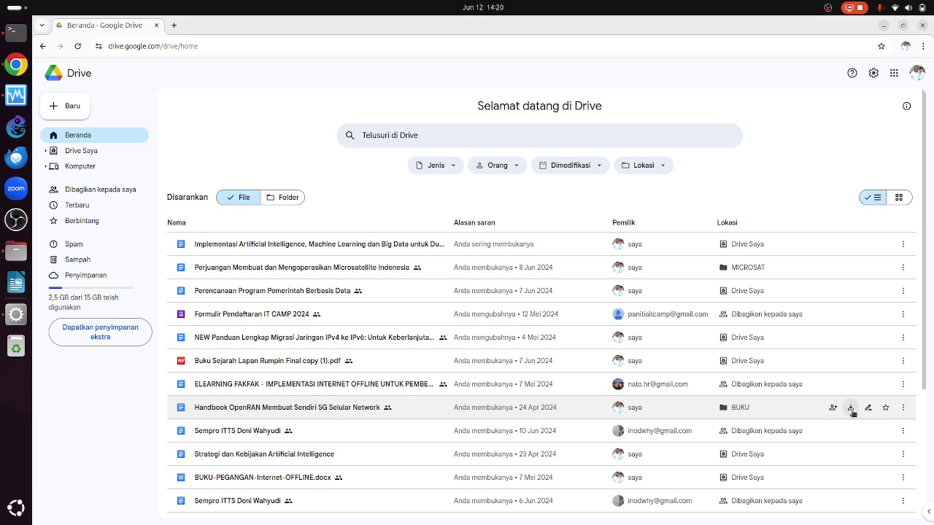
Step: Download the Handbook OpenRAN Membuat Sendiri 5G Selular Network document from the Suggested list
click(851, 409)
Step: Open the Perencanaan Program Pemerintah Berbasis Data document, closing the Perjuangan file opened by mistake
double_click(307, 292)
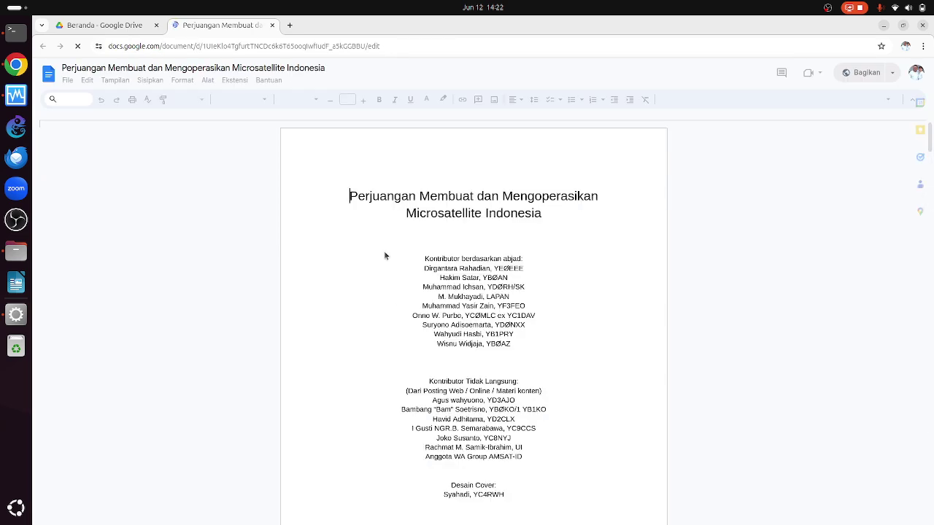
click(275, 26)
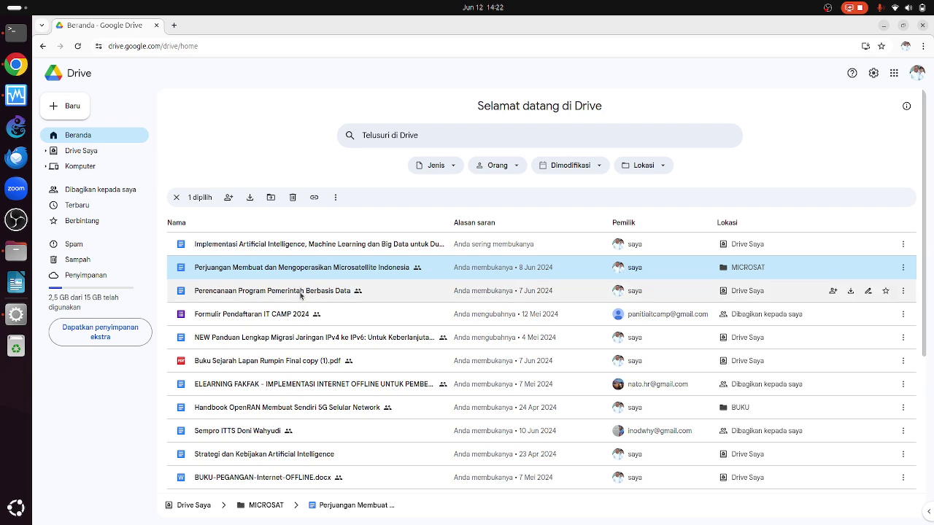
double_click(300, 294)
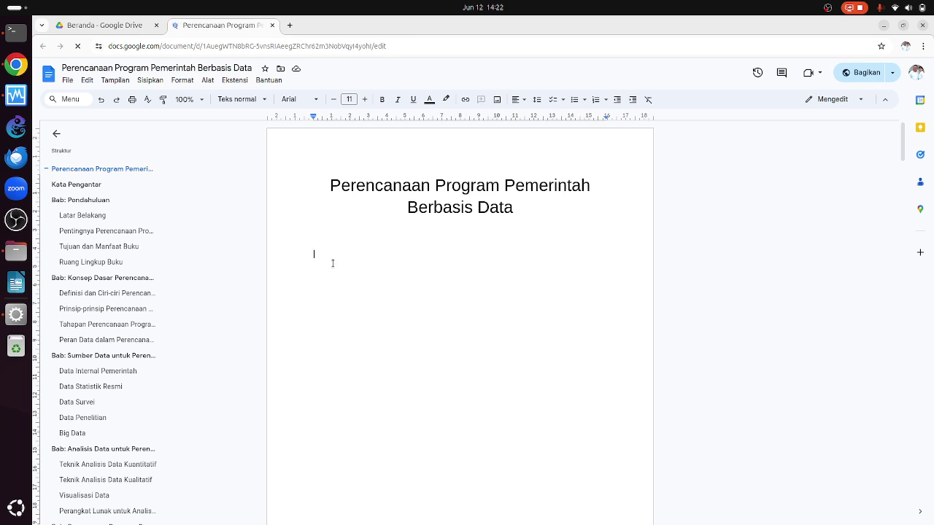
Step: Step down through the document's table of contents past the Perangkat Lunak entry
key(Down)
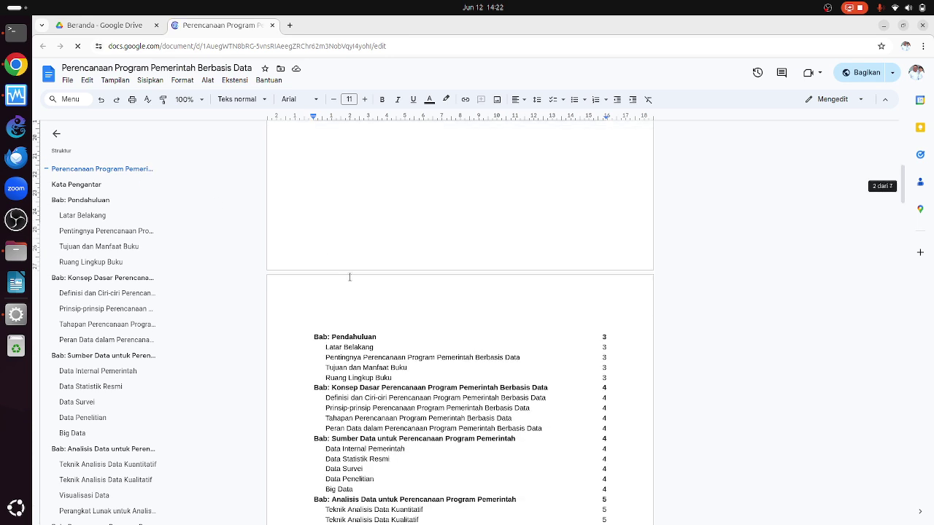
key(Down)
key(Down)
key(Down)
key(Down)
key(Down)
key(Down)
key(Down)
key(Down)
key(Down)
key(Down)
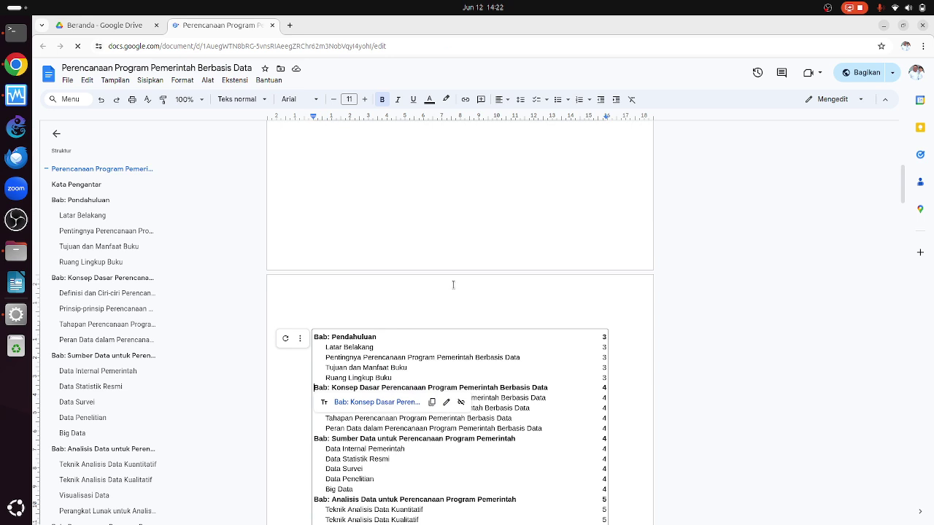
key(Down)
key(Down)
key(Down)
key(Down)
key(Down)
key(Down)
key(Down)
key(Down)
key(Down)
key(Down)
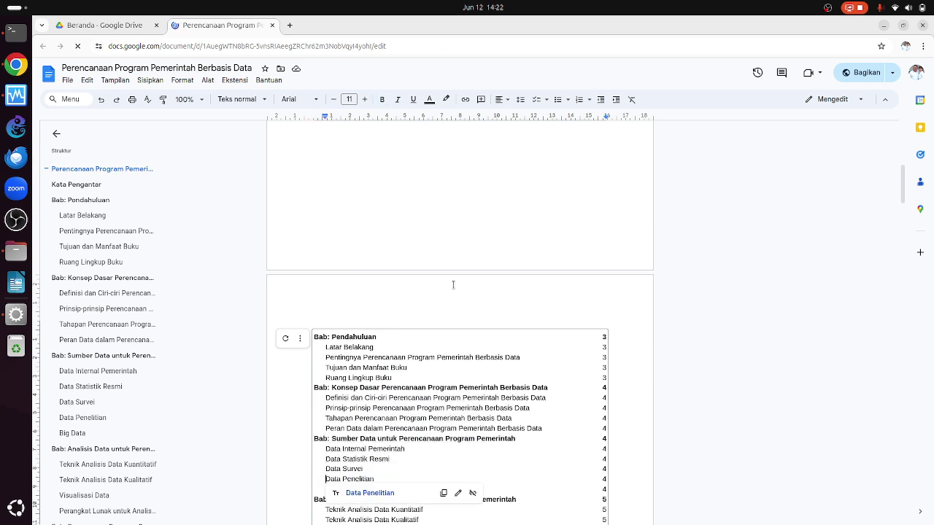
key(Down)
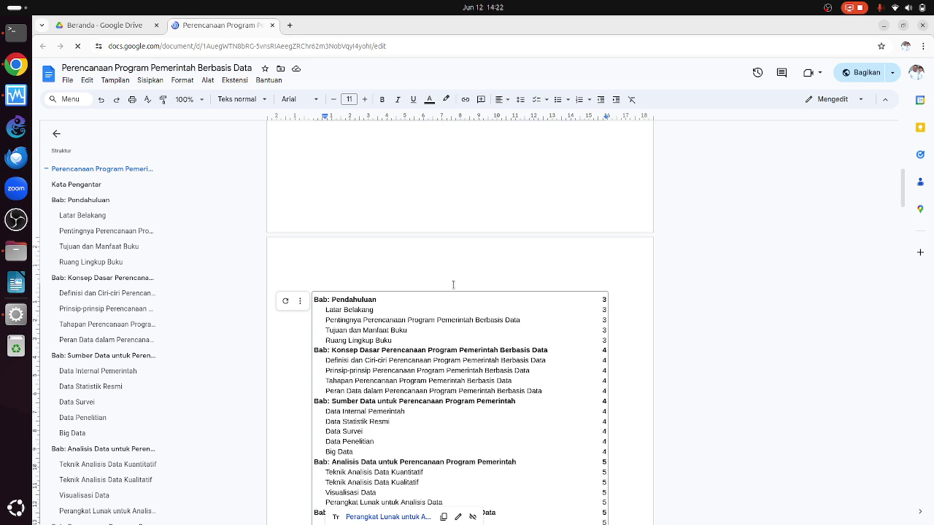
key(Down)
key(Down)
key(Down)
key(Down)
key(Down)
key(Down)
key(Down)
key(Down)
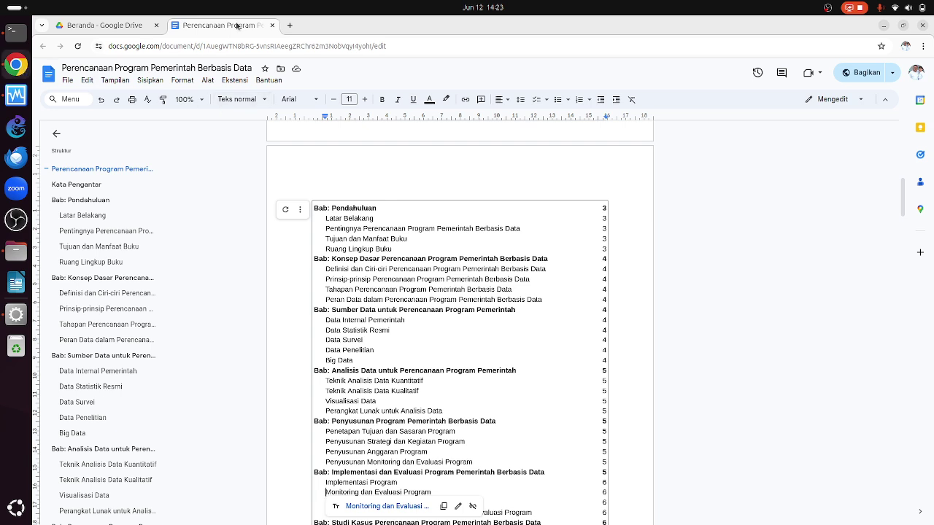
Step: Search images for 'buku pegangan penanganan insiden siber' and open the Rp 78.000 Tokopedia listing
click(289, 26)
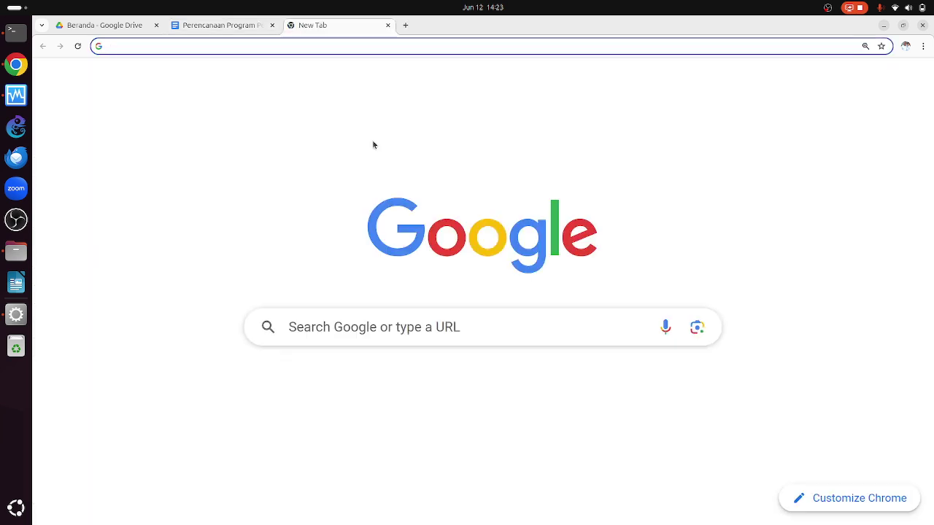
click(379, 323)
text(buk)
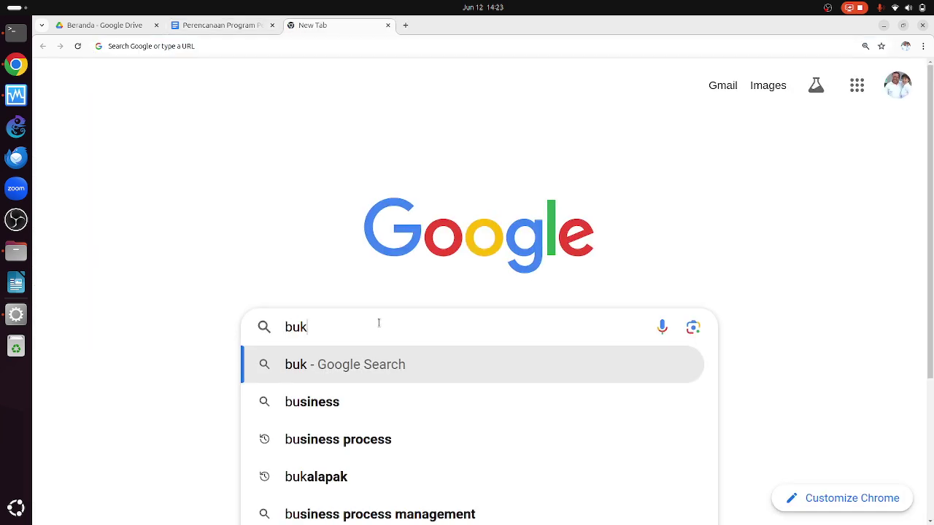
text(u pegangan)
key(Down)
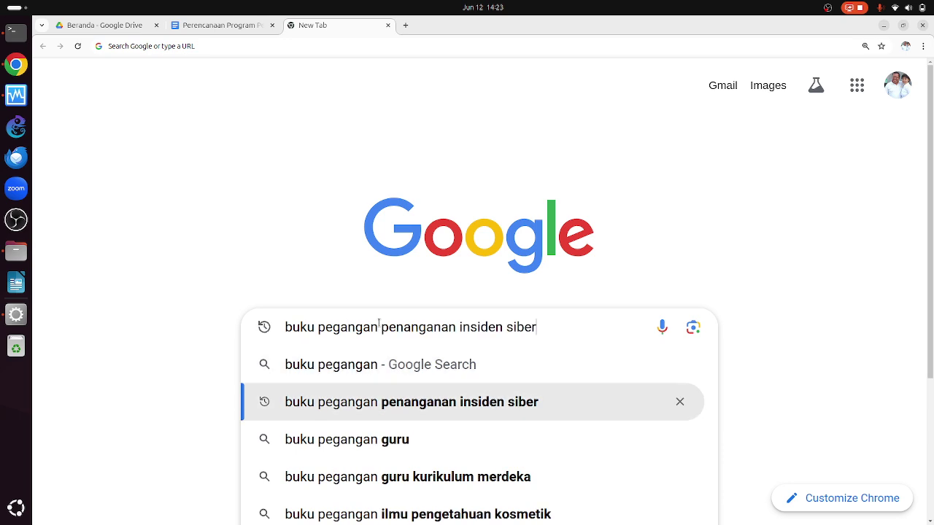
key(Return)
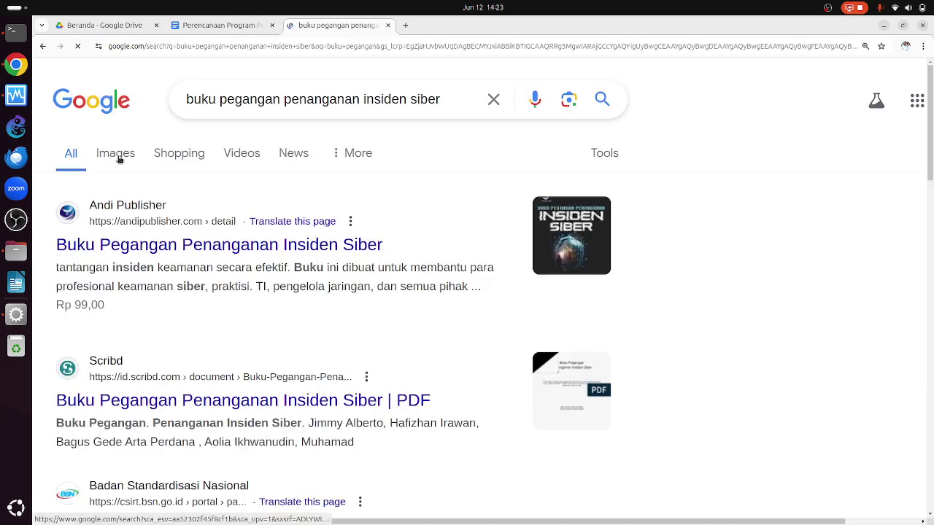
click(119, 158)
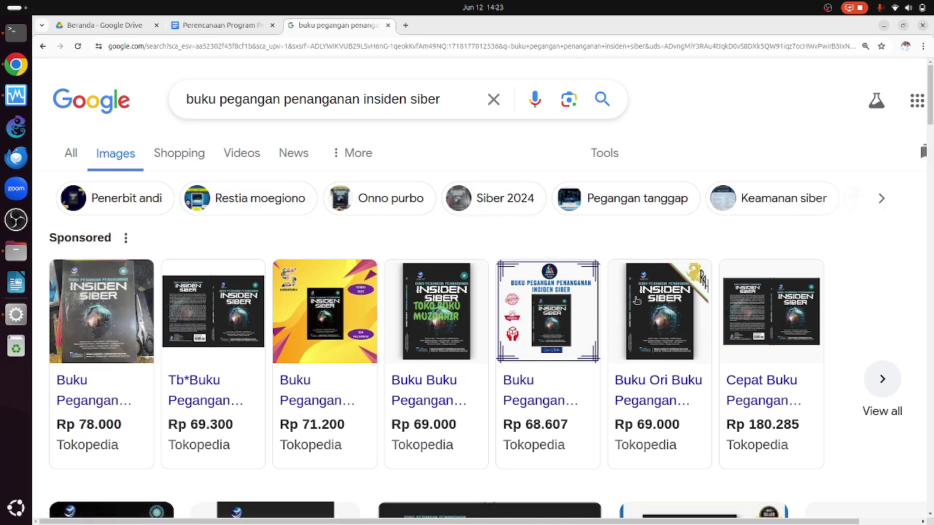
click(83, 326)
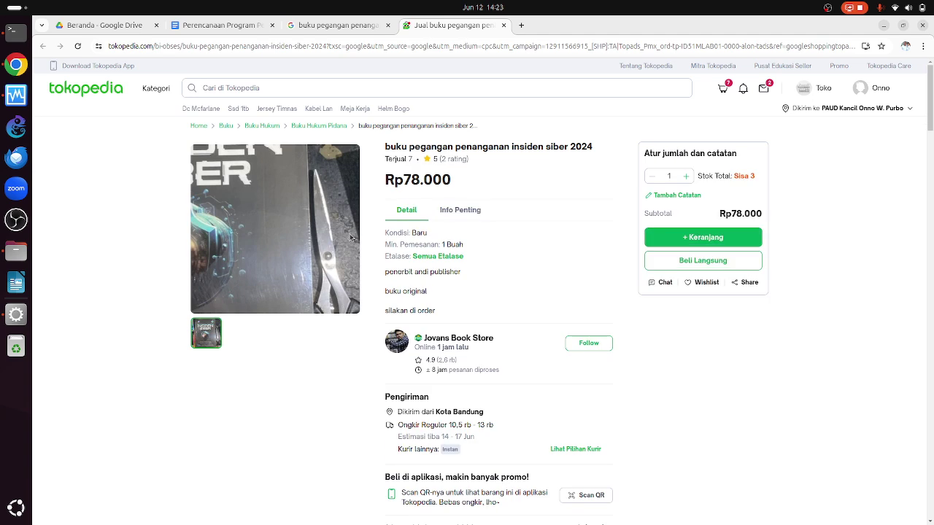
Step: Enlarge the book cover photo and zoom to read its title and Tangerang Selatan credits
click(351, 238)
key(ctrl+plus)
key(ctrl+plus)
key(ctrl+plus)
key(ctrl+plus)
key(ctrl+plus)
key(ctrl+plus)
key(ctrl+plus)
key(ctrl+plus)
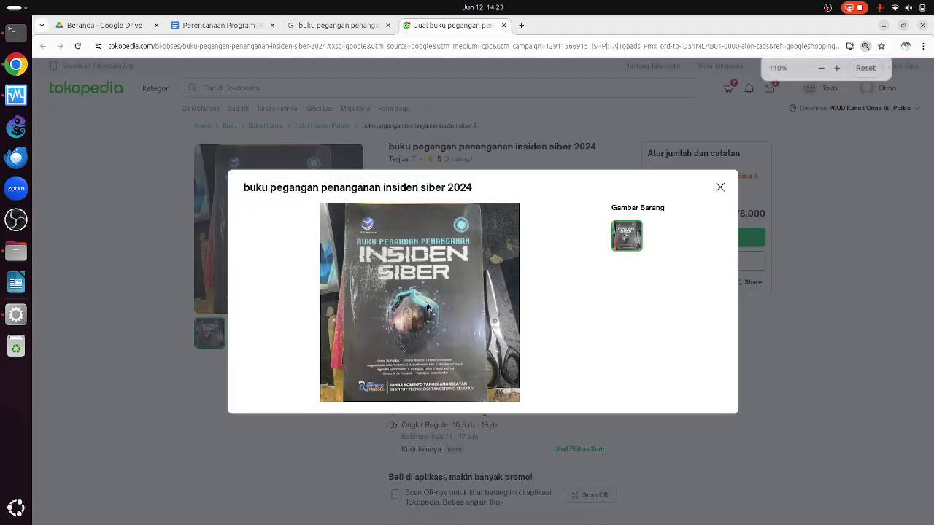
key(ctrl+plus)
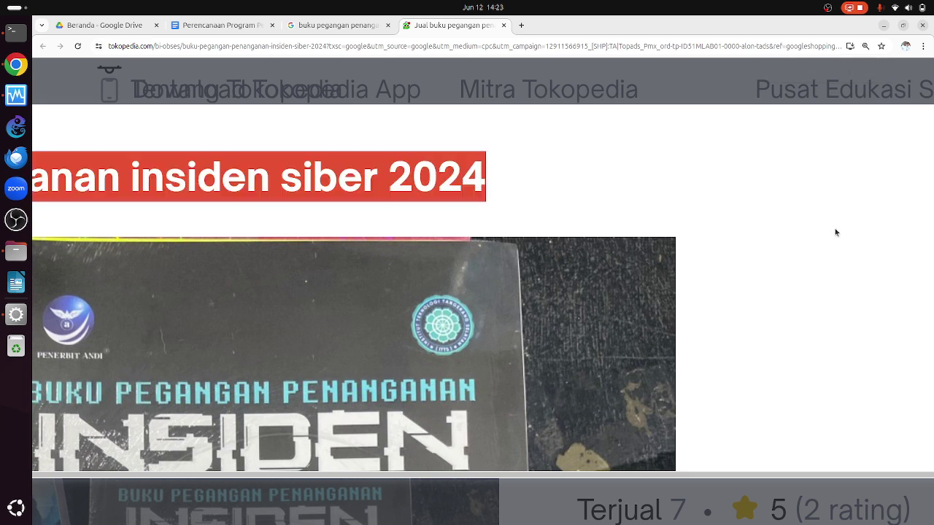
key(ctrl+minus)
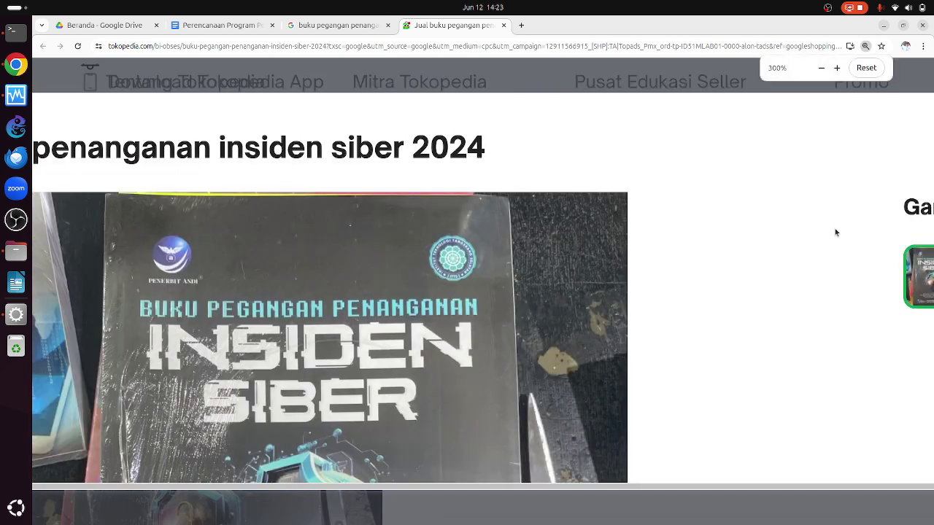
key(ctrl+minus)
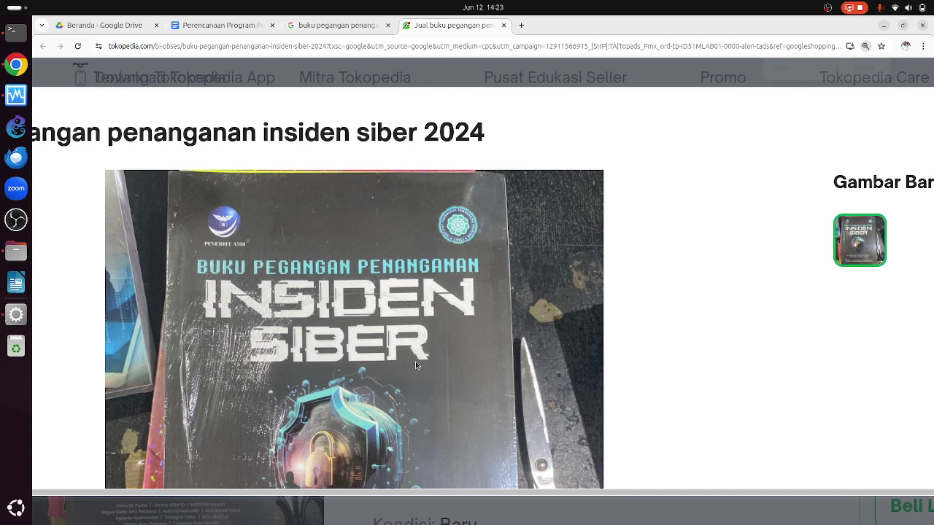
scroll(423, 350, down, 1)
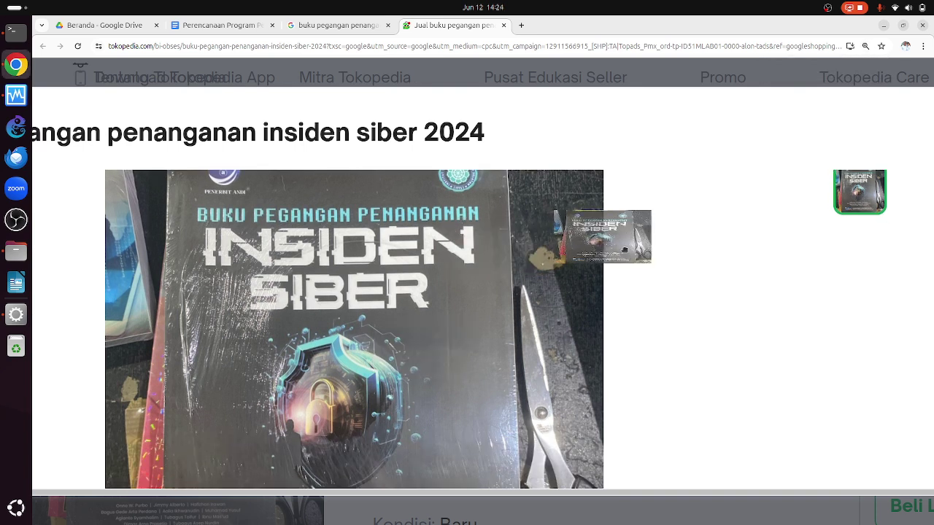
scroll(667, 346, down, 1)
scroll(667, 347, down, 3)
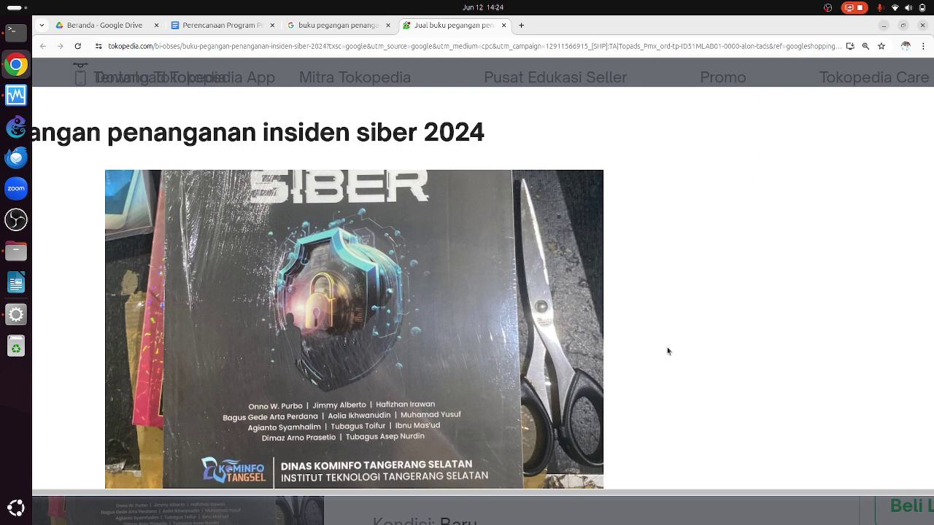
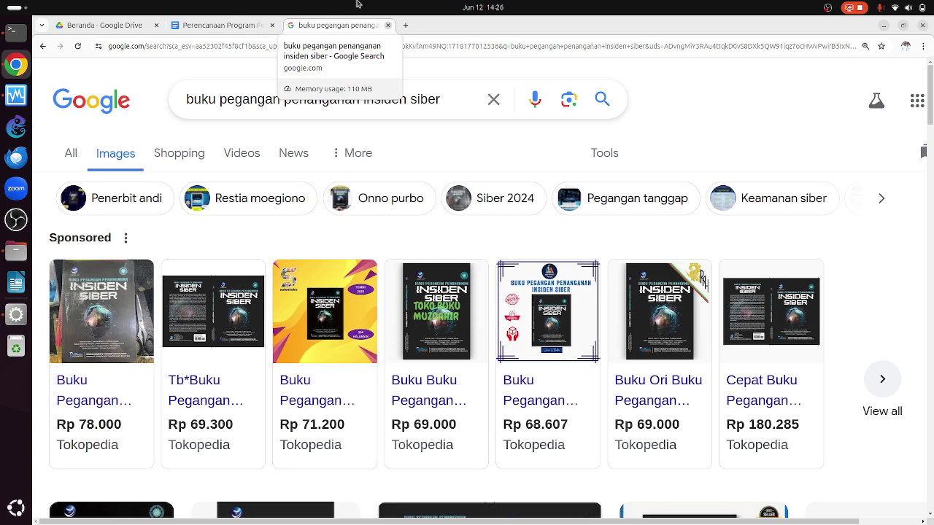
Step: Close the image search and bring the planning document to its Sumber Data chapter
click(387, 27)
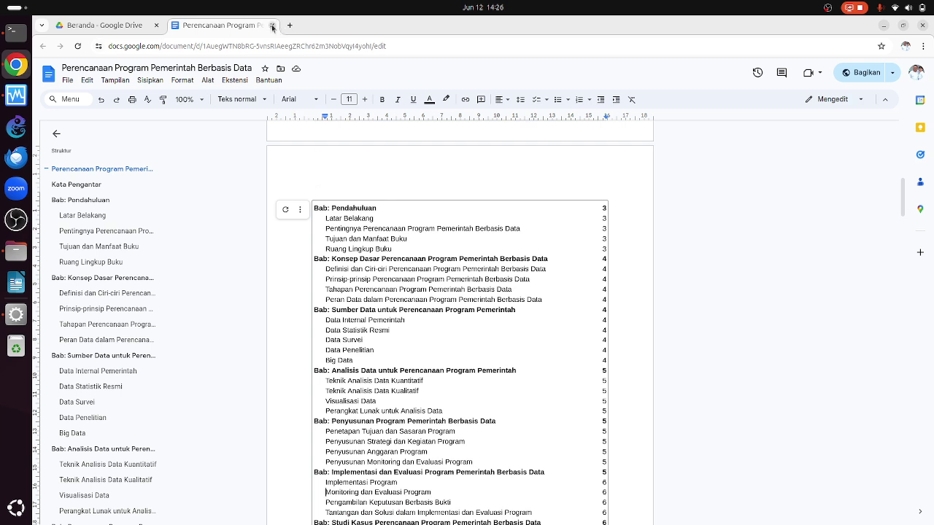
click(372, 152)
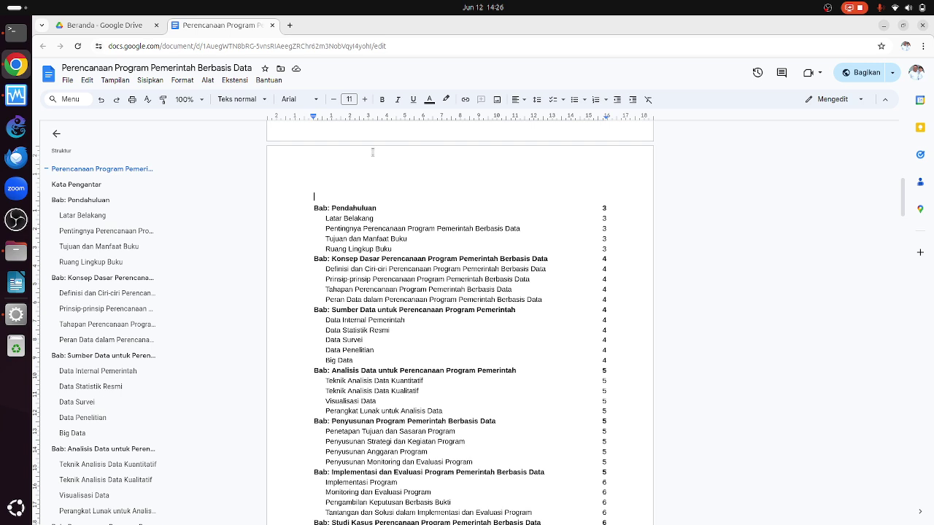
key(Page_Down)
key(Page_Down)
key(Page_Down)
key(Page_Down)
key(Page_Down)
key(Page_Down)
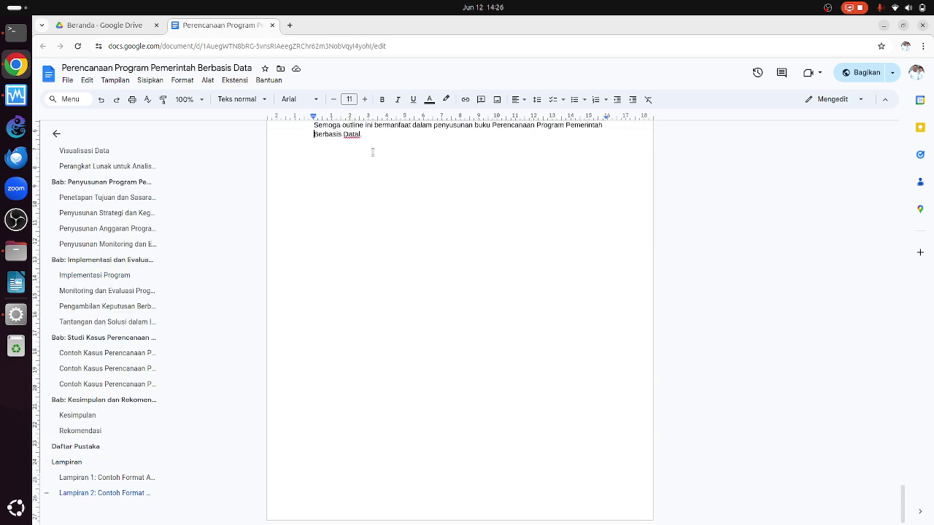
key(Page_Up)
key(Page_Up)
key(Page_Up)
scroll(372, 151, up, 3)
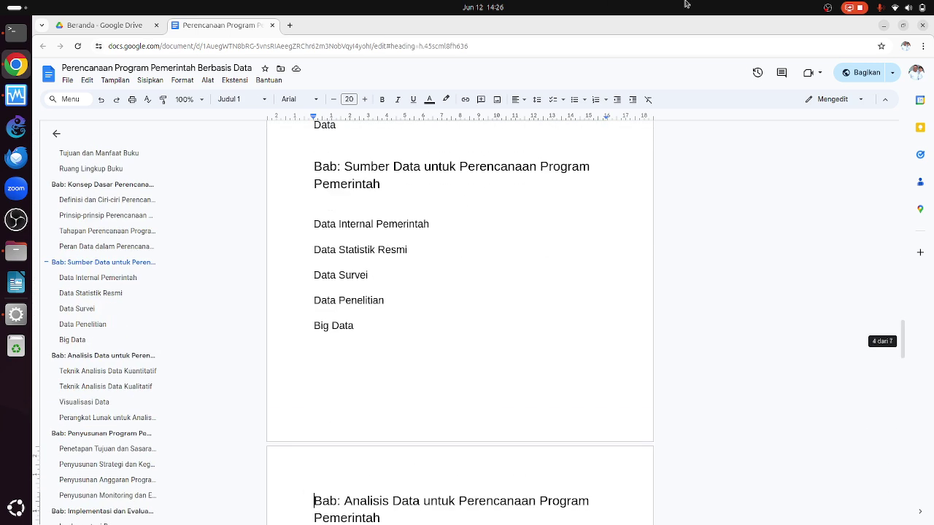
Step: Open Google Drive in a new window and open the suggested AI implementation document
click(923, 28)
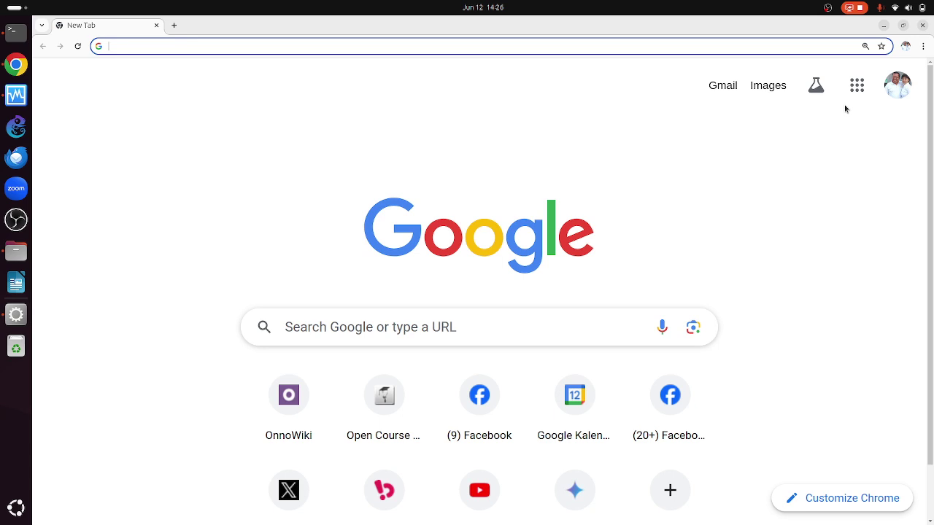
click(857, 88)
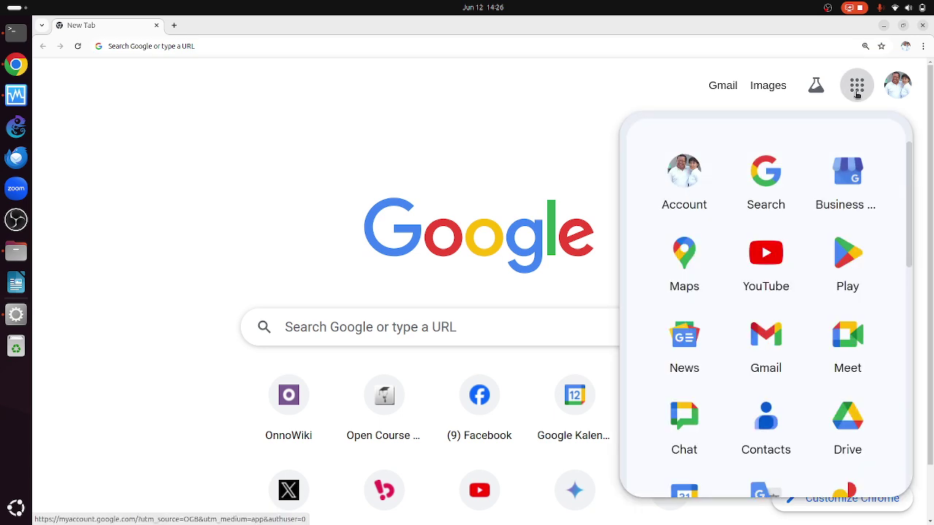
click(857, 413)
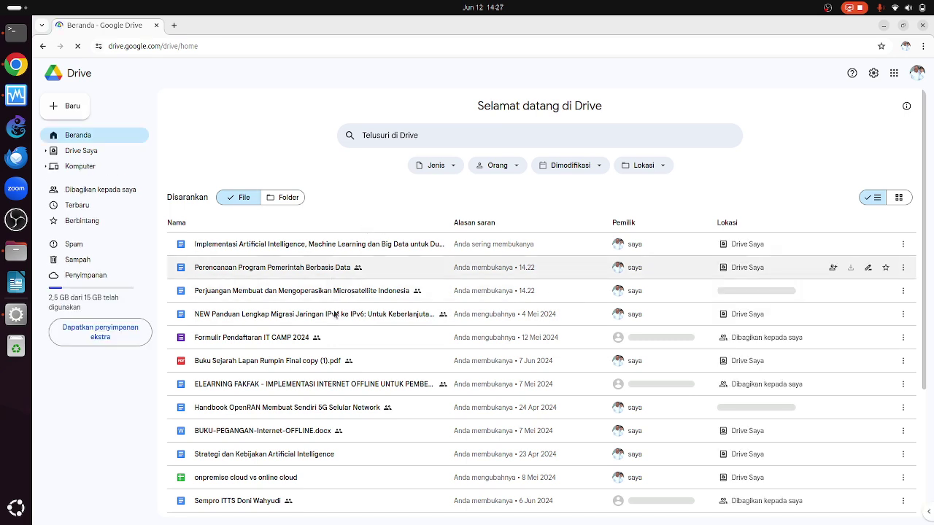
double_click(279, 245)
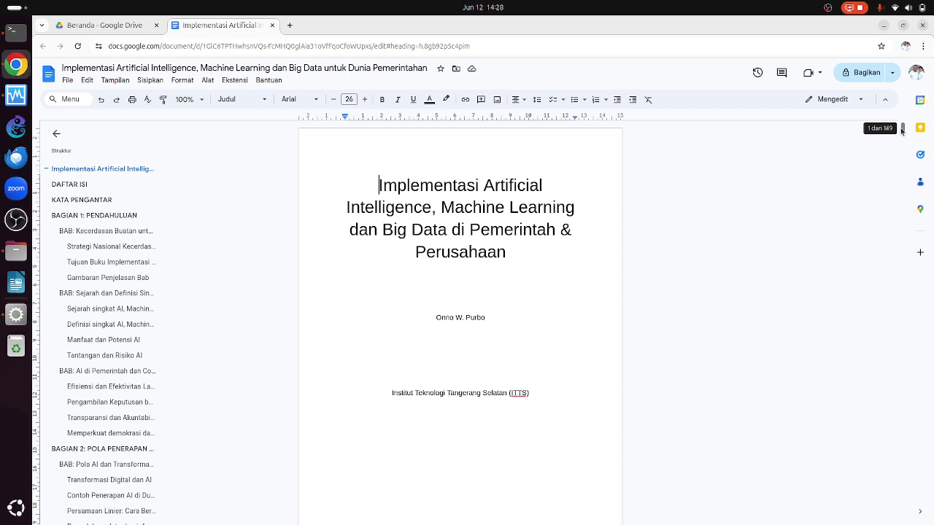
Step: Unlock the Ubuntu VM with its password, then close the Predictions and Orange windows
click(922, 26)
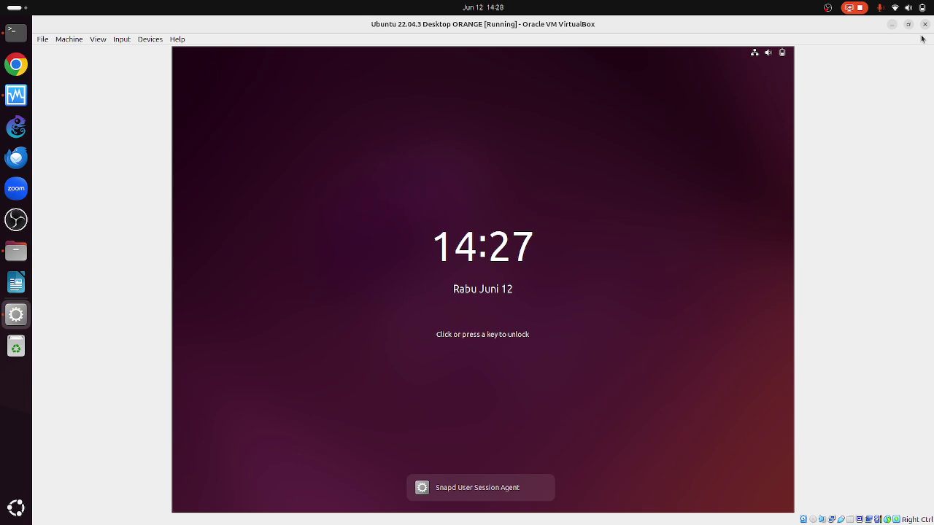
click(733, 144)
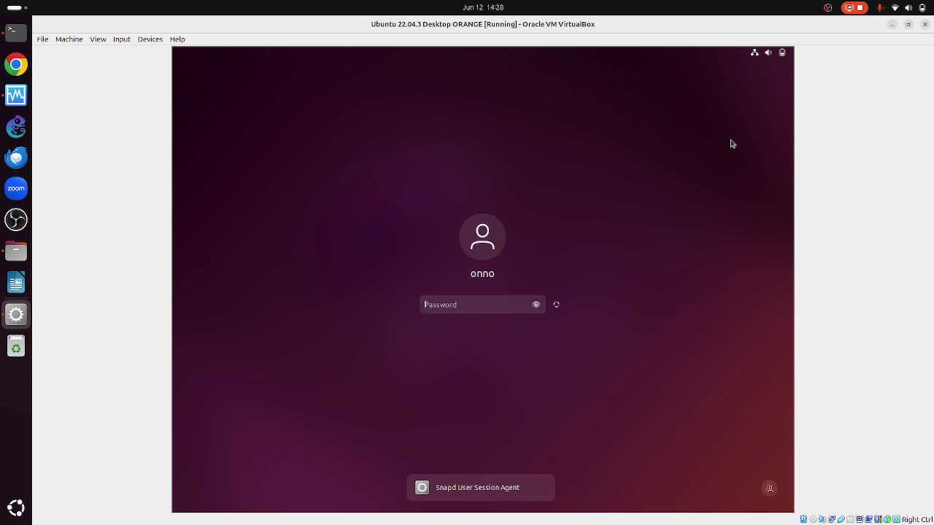
text(******)
key(Return)
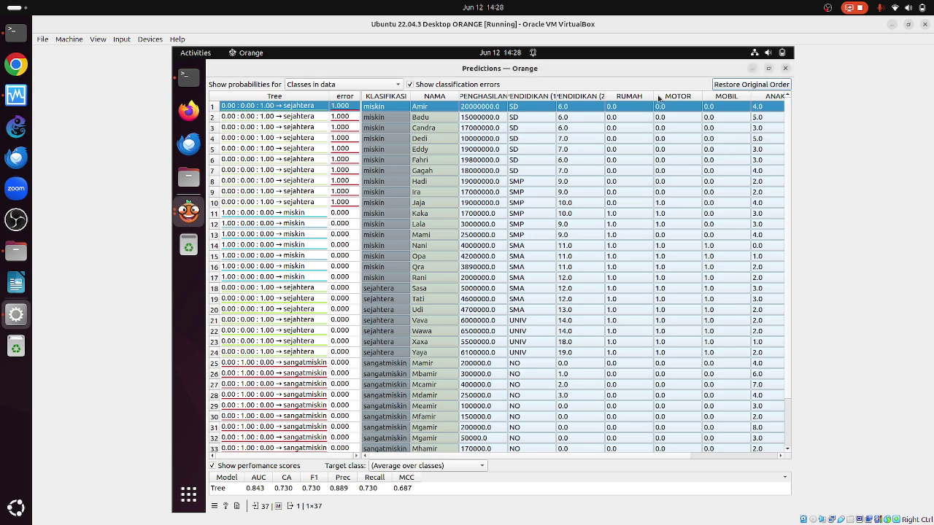
click(786, 69)
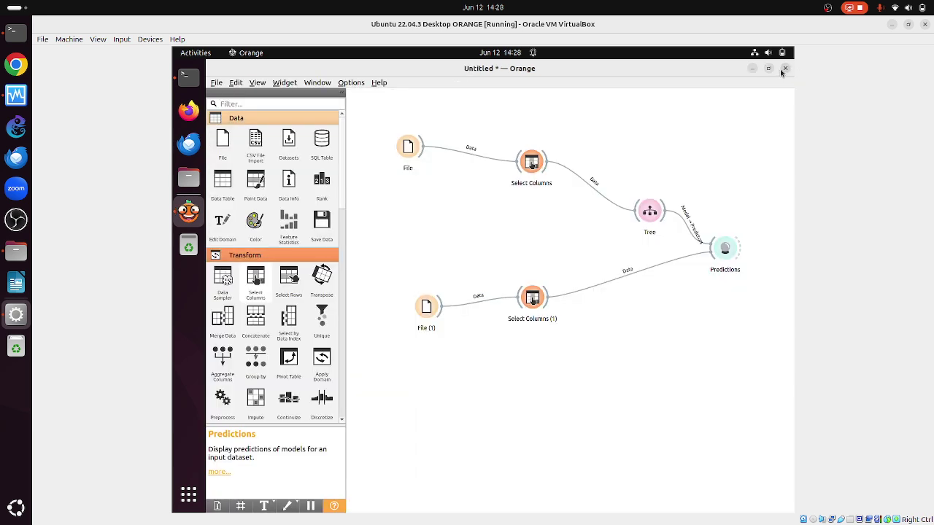
click(783, 69)
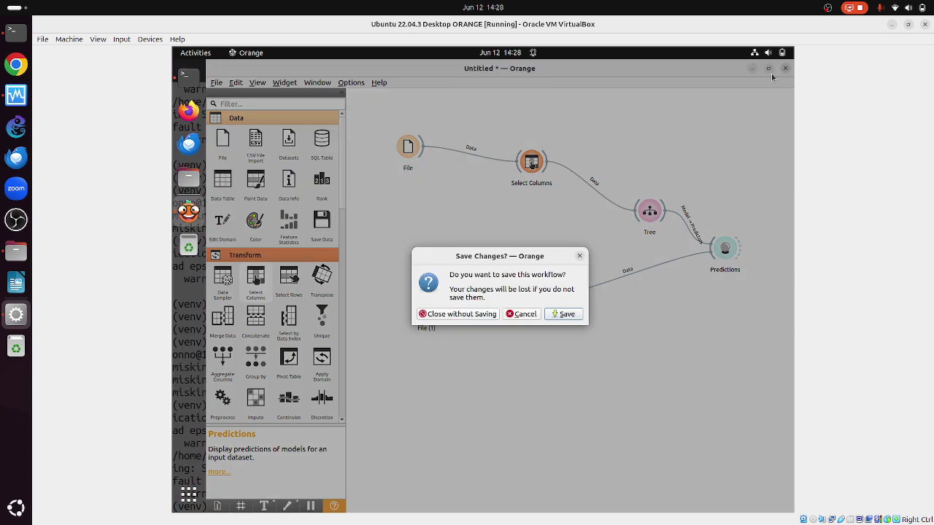
Step: Close Orange without saving the workflow and switch to Chrome on the host
click(493, 316)
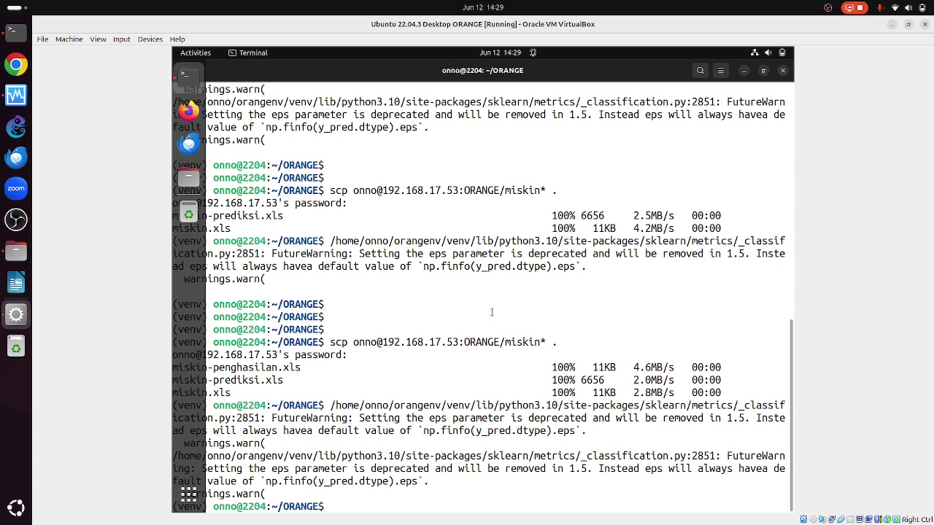
click(16, 64)
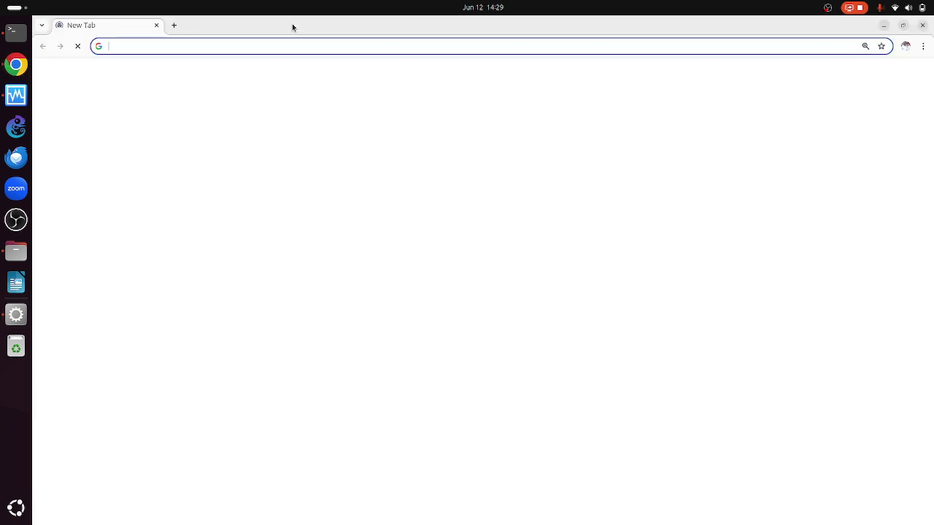
Step: Load x.com by entering 'twitter' in the new window's address bar
click(285, 45)
text(tr)
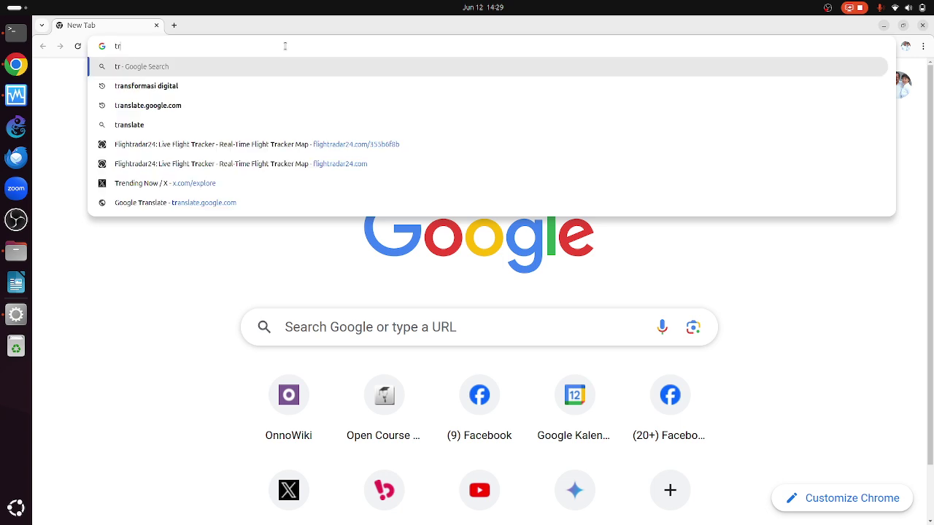
key(BackSpace)
key(BackSpace)
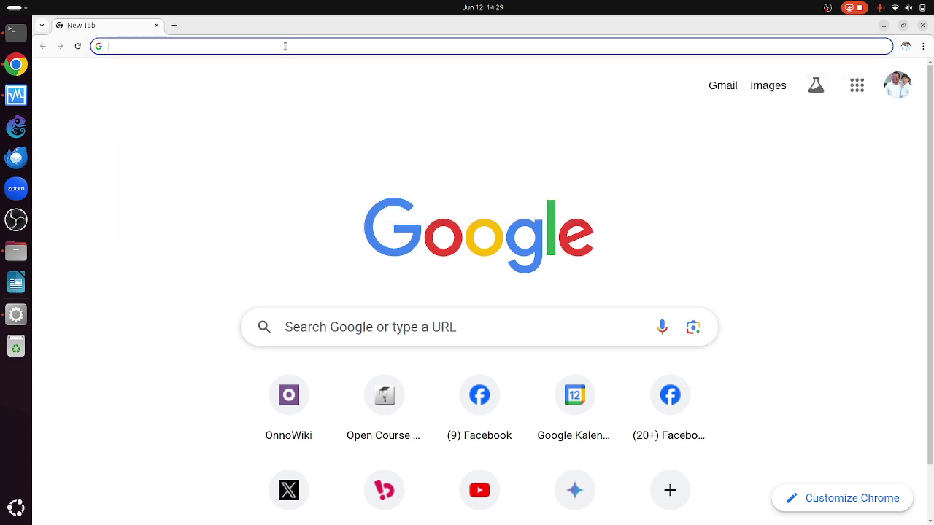
text(twitter.com)
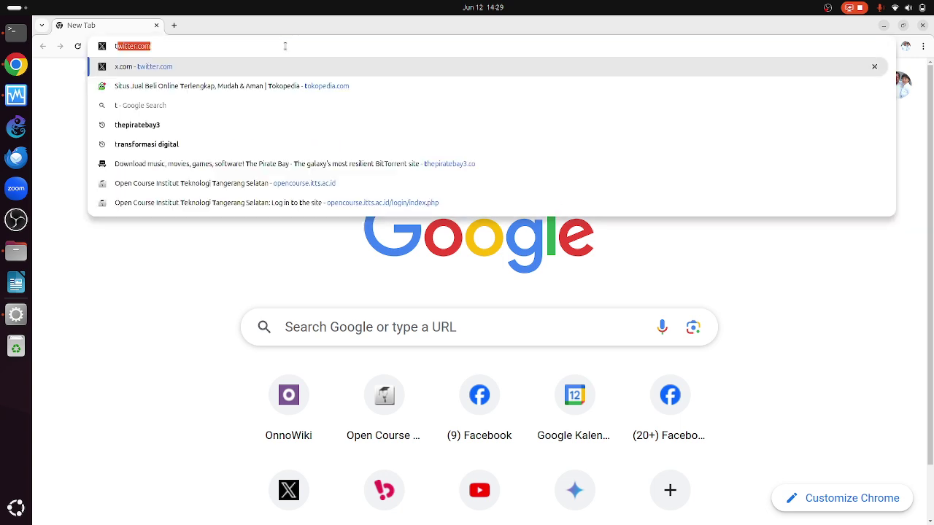
key(Return)
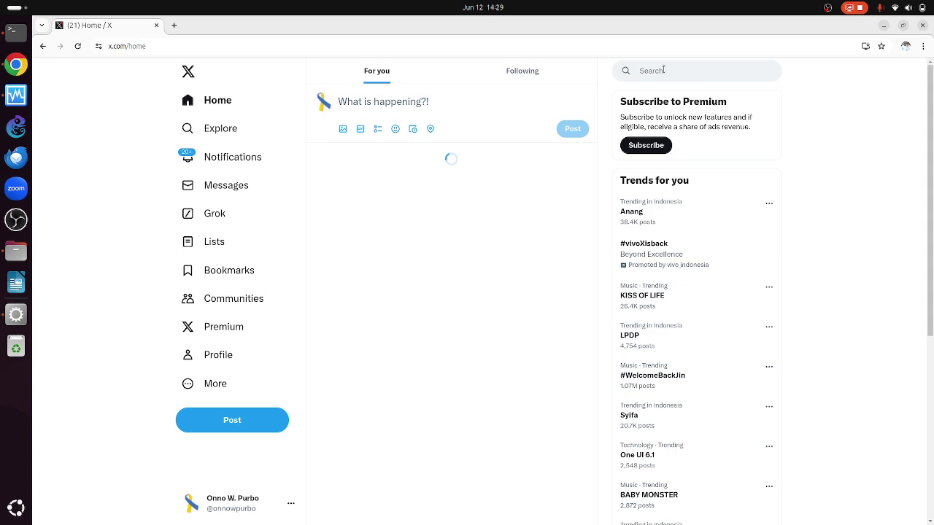
click(664, 71)
text(tanger)
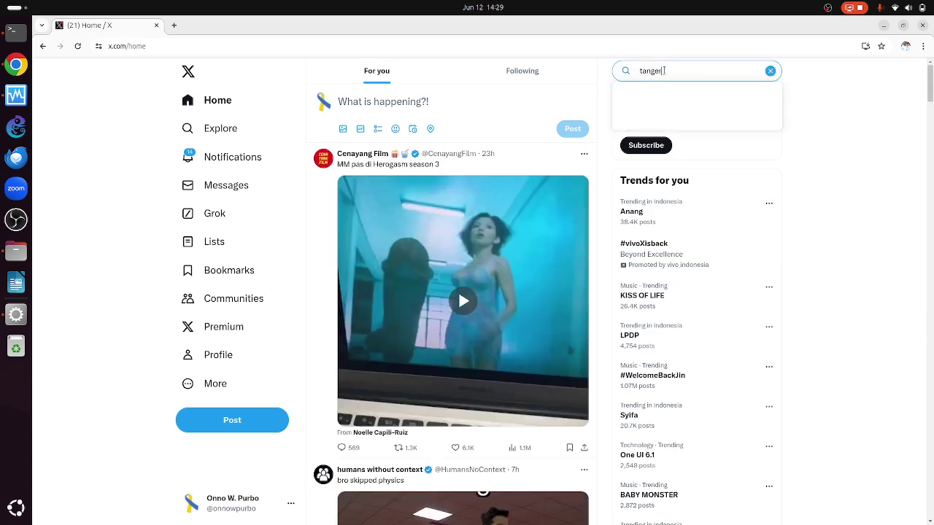
text(ang selatan)
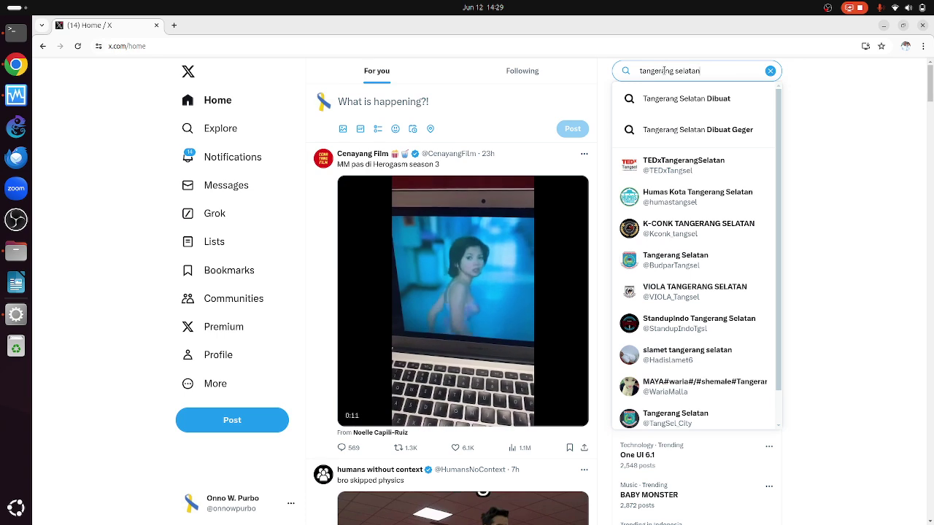
key(Return)
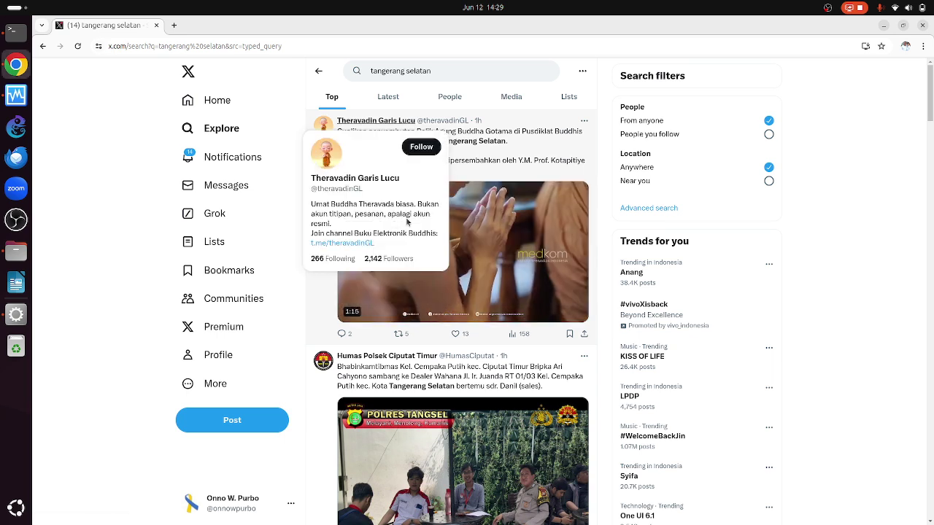
click(523, 132)
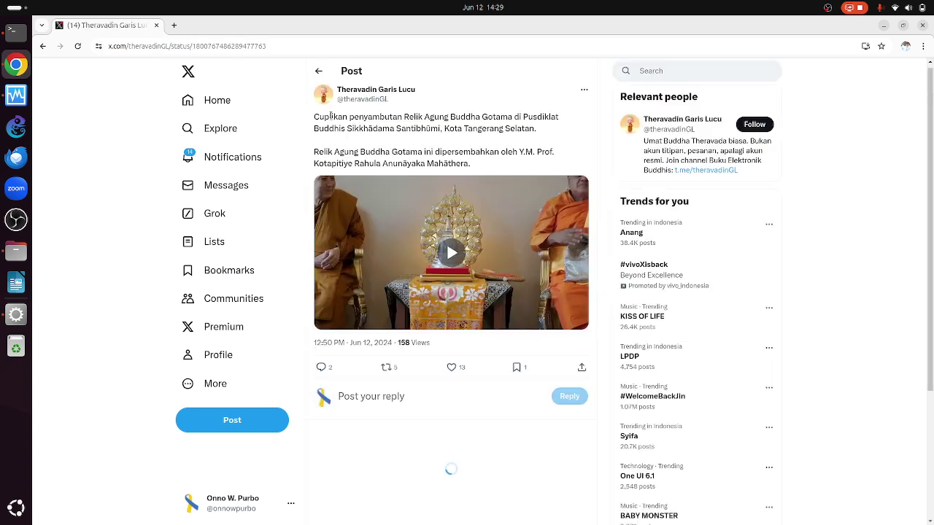
click(44, 46)
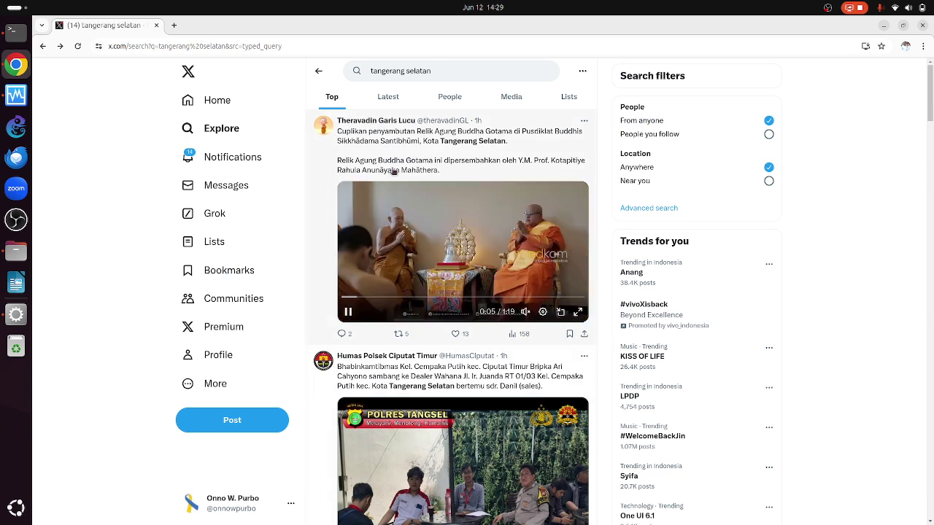
Step: Search X for 'pendidikan tangerang selatan'
click(450, 76)
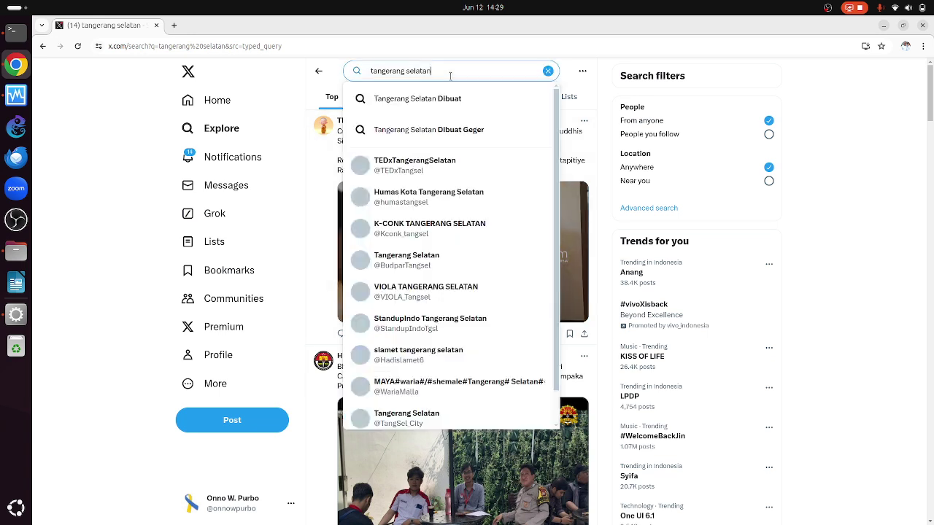
key(Home)
text(pendidikan)
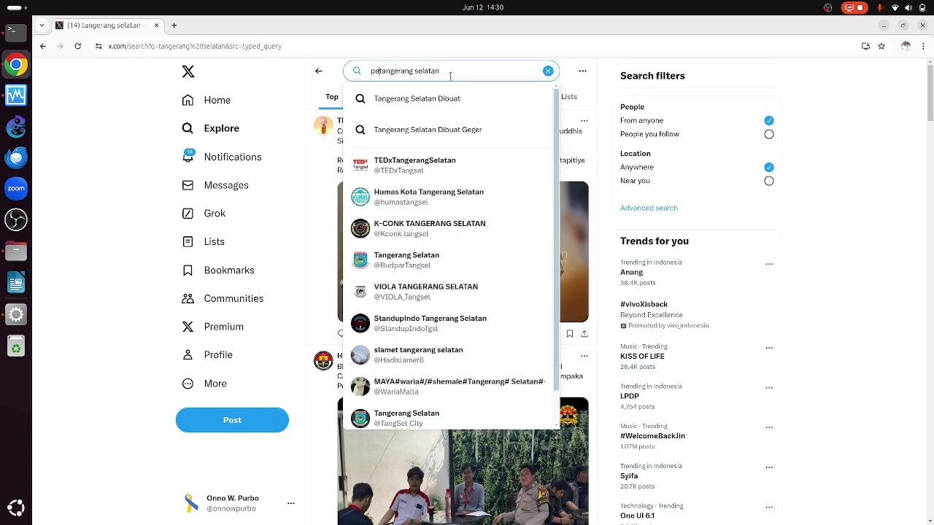
key(Return)
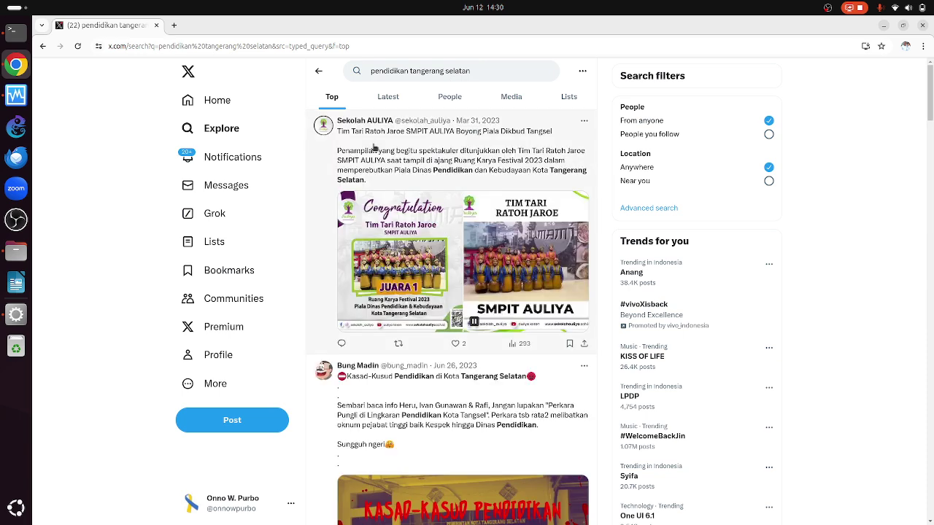
Step: Select and copy the result posts' text through the Feb 24, 2023 post
drag(338, 133, 514, 421)
drag(476, 275, 473, 244)
right_click(472, 244)
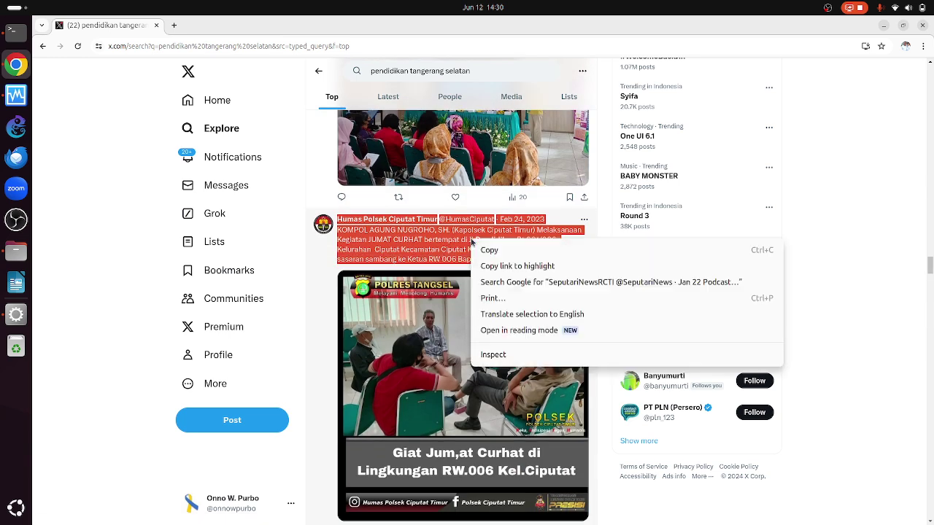
click(492, 251)
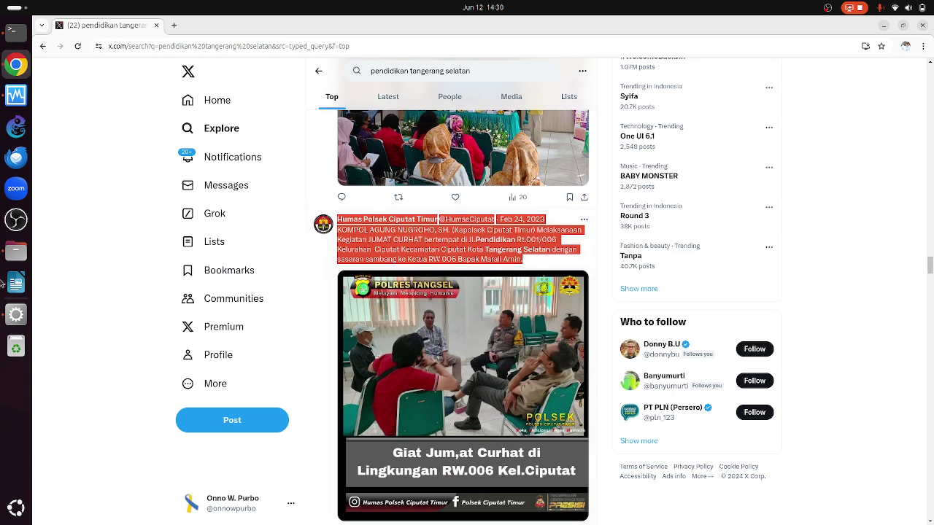
Step: Launch gedit and paste the copied posts into a new document
click(16, 507)
click(438, 41)
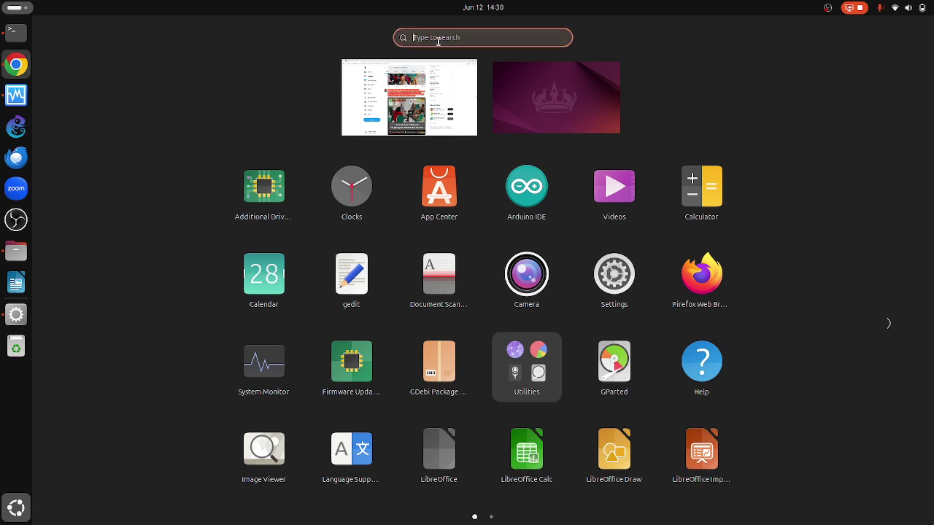
text(ged)
key(BackSpace)
key(BackSpace)
text(e)
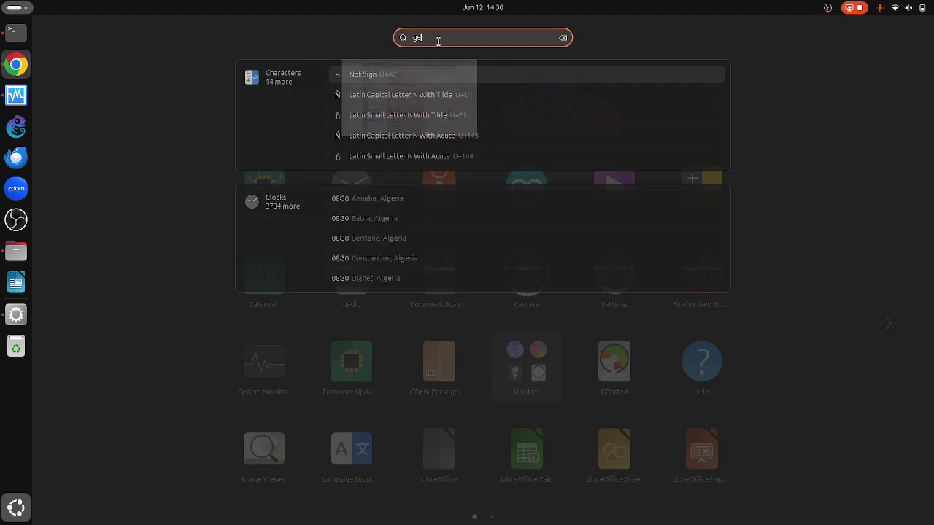
text(dit)
key(Return)
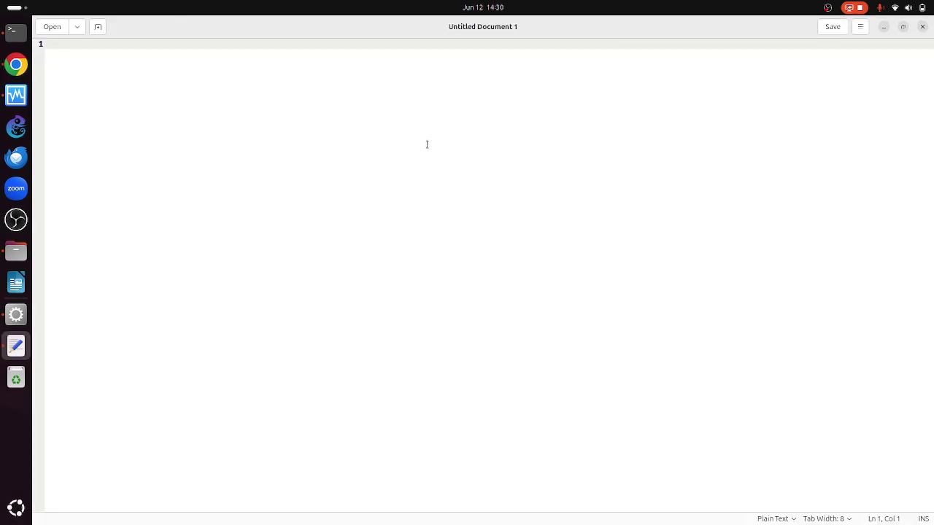
key(ctrl+v)
click(427, 144)
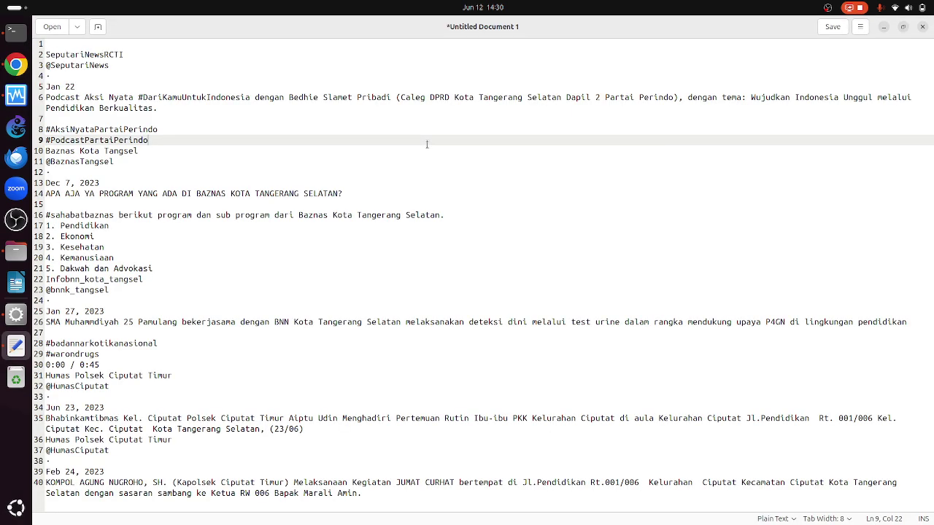
Step: Prepend 'Tulis point kesimpulan dari text di bawah ini:' to the posts and select everything
key(ctrl+Home)
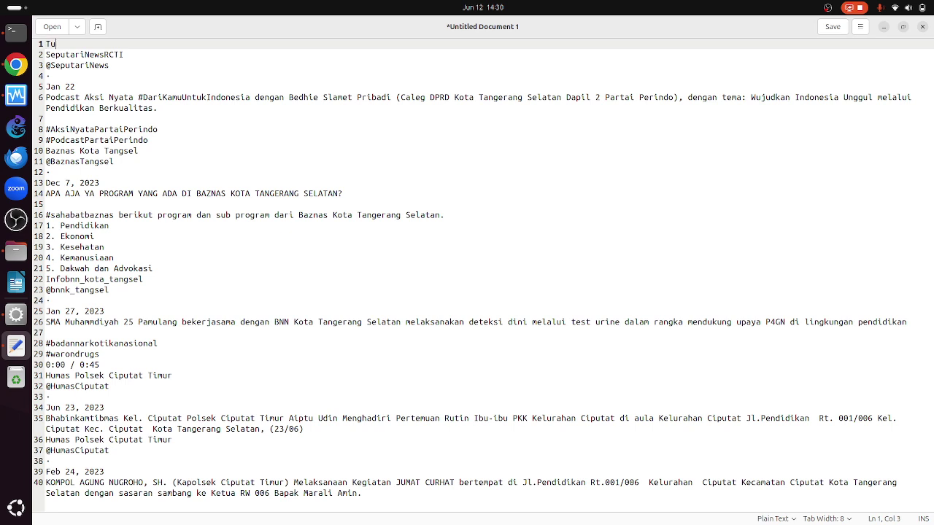
text(Tulis pou)
text(nt)
key(BackSpace)
key(BackSpace)
key(BackSpace)
text(int kesimp)
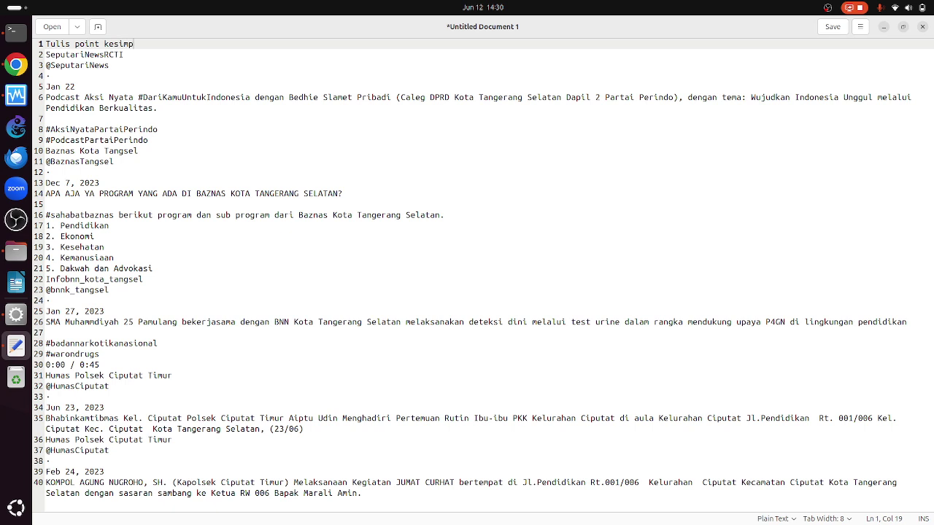
text(ulan darti text di bawah)
key(Down)
key(Down)
key(Down)
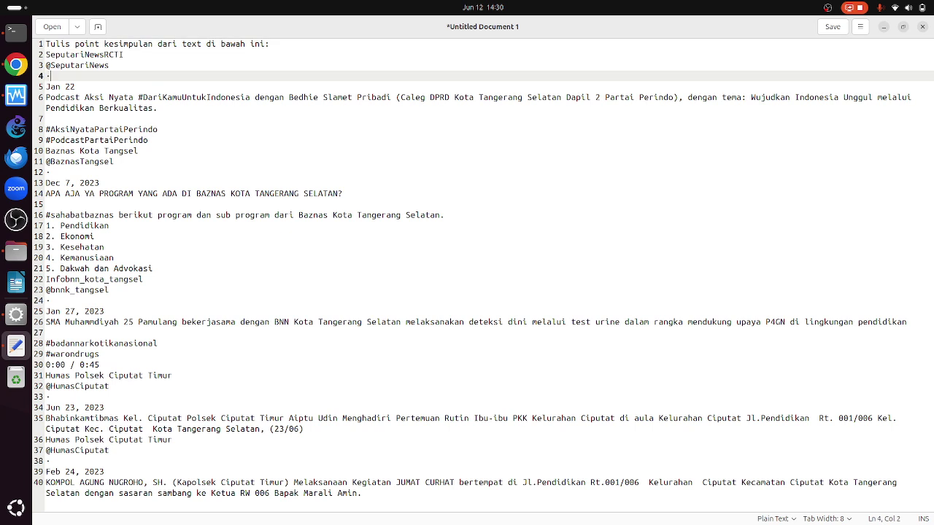
key(ctrl+a)
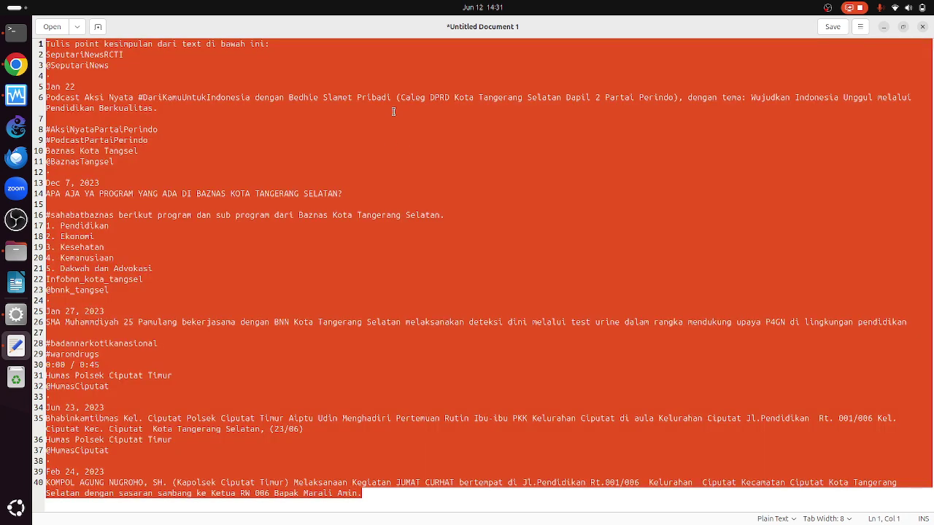
right_click(394, 111)
Step: Copy the prompt with the posts and open Gemini in a new Chrome tab
click(419, 162)
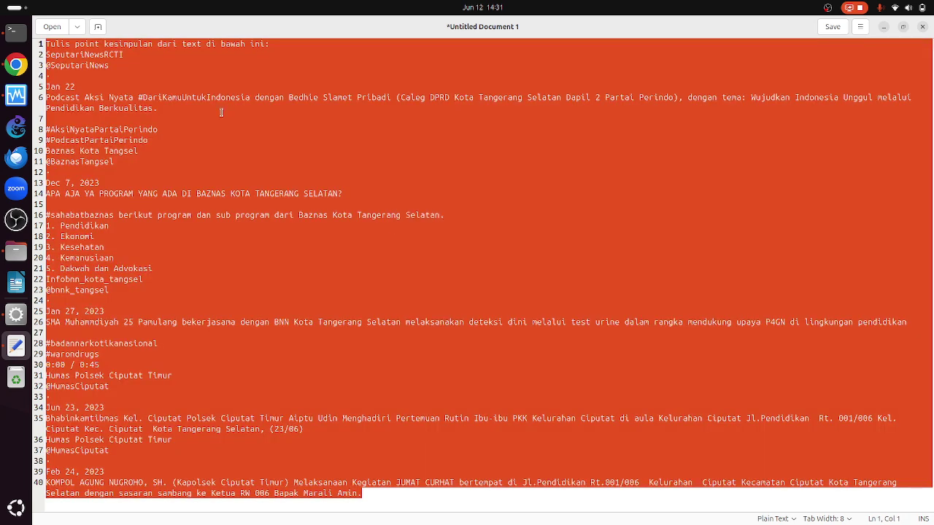
click(16, 65)
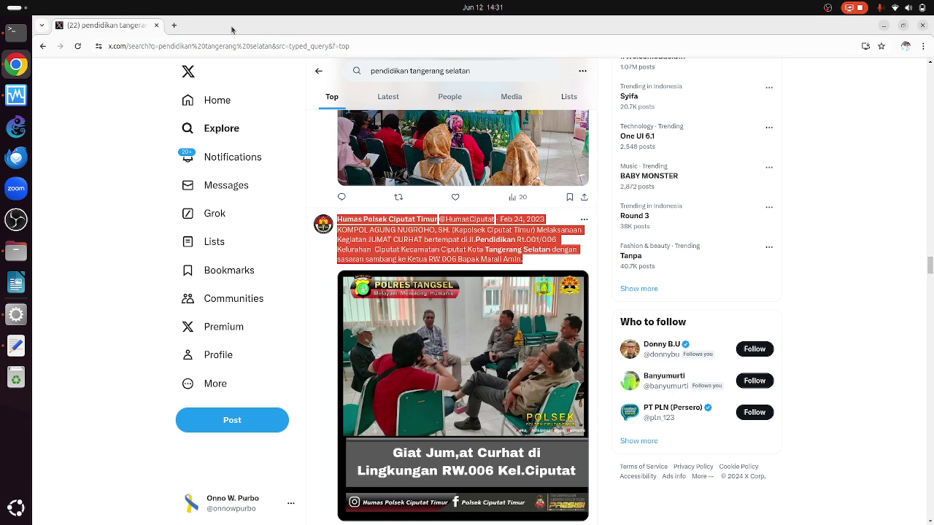
click(175, 26)
text(g)
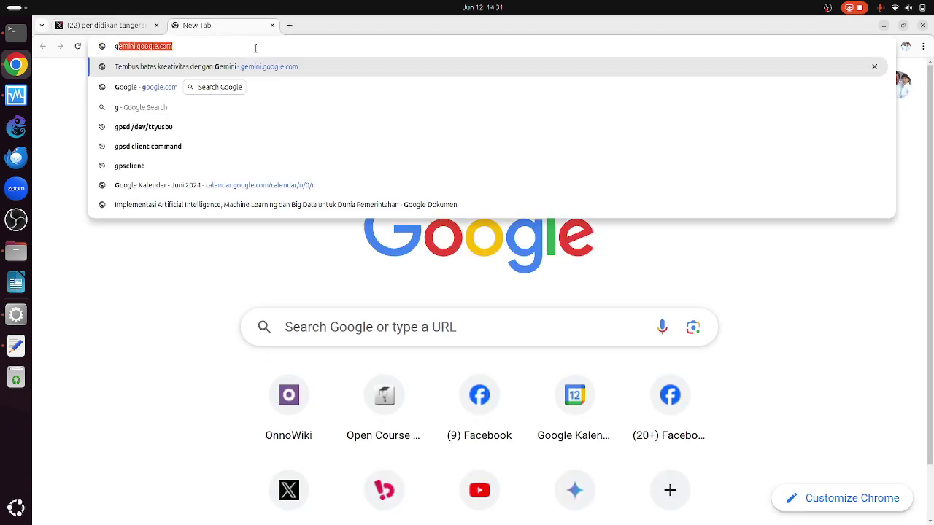
text(emini)
key(Return)
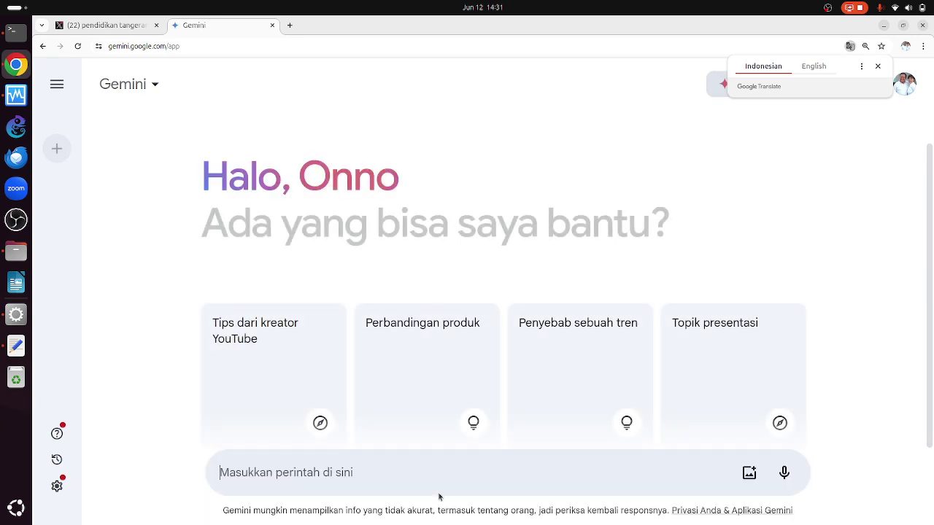
Step: Paste the summary request into Gemini, submit it, and review the key-point reply
click(430, 480)
key(ctrl+v)
key(Return)
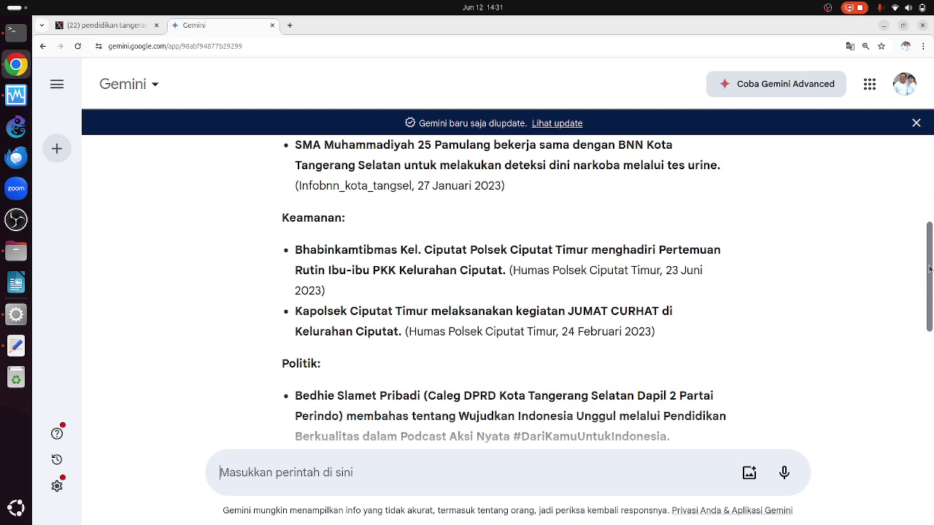
drag(929, 266, 918, 380)
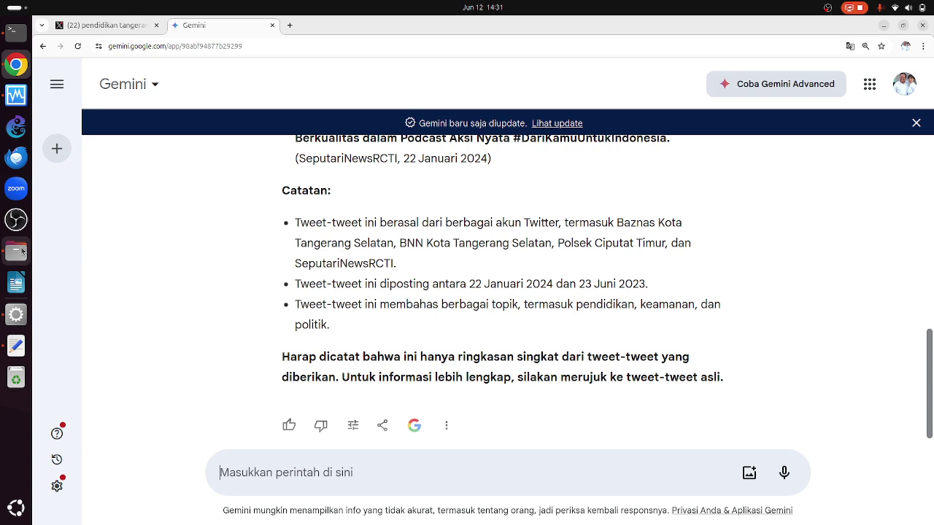
click(21, 252)
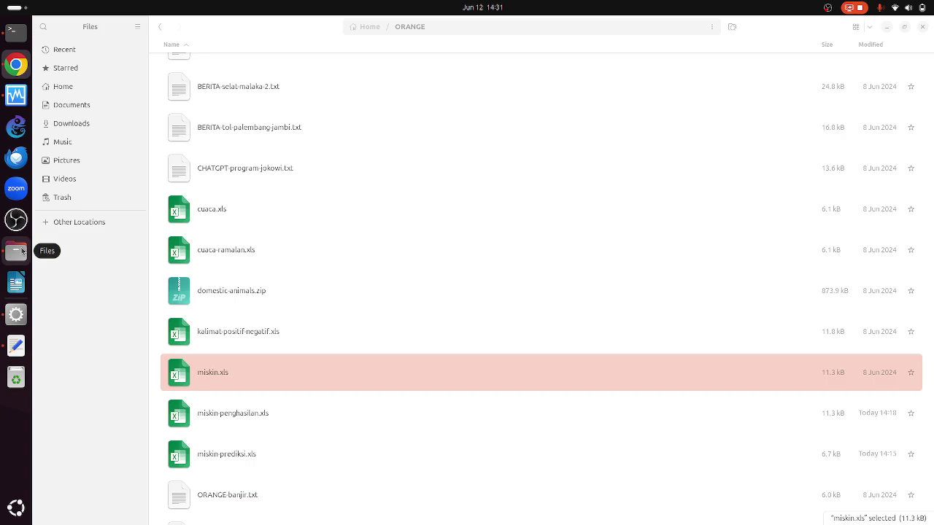
Step: Navigate from the ORANGE folder to Home and open Dokumen-OWP
click(237, 173)
key(Home)
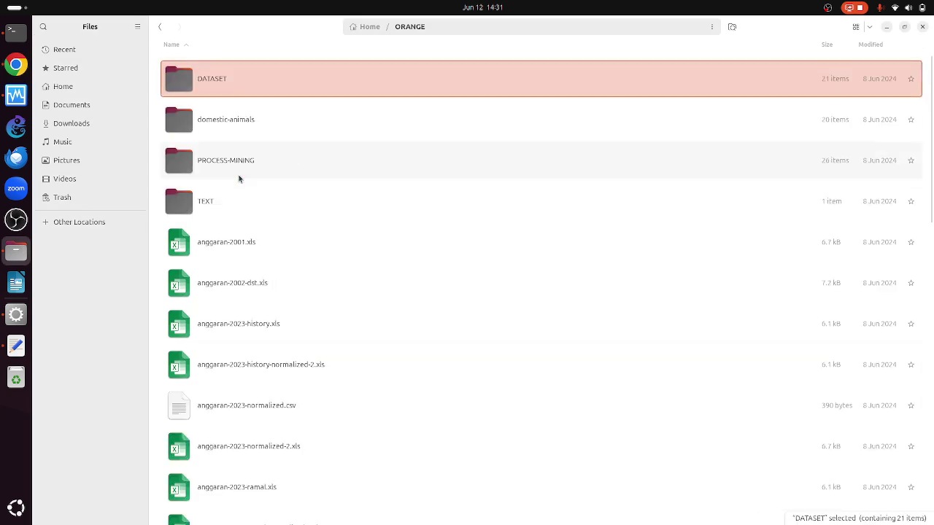
key(Down)
key(Down)
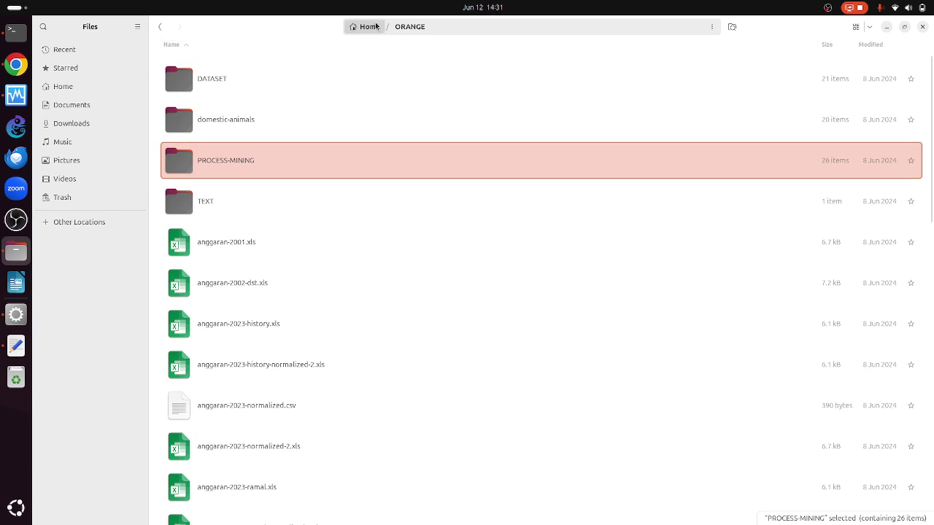
click(376, 26)
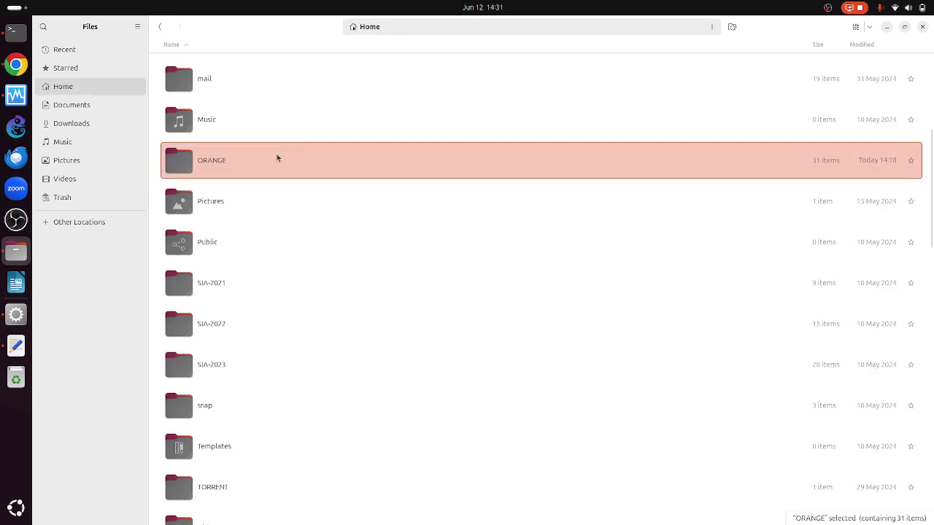
click(204, 273)
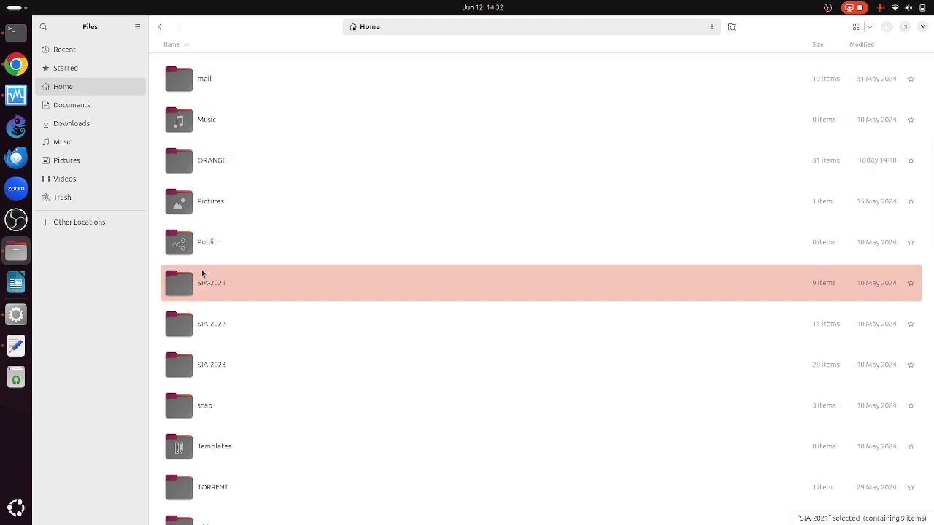
key(Home)
key(Down)
key(Down)
key(Down)
key(Down)
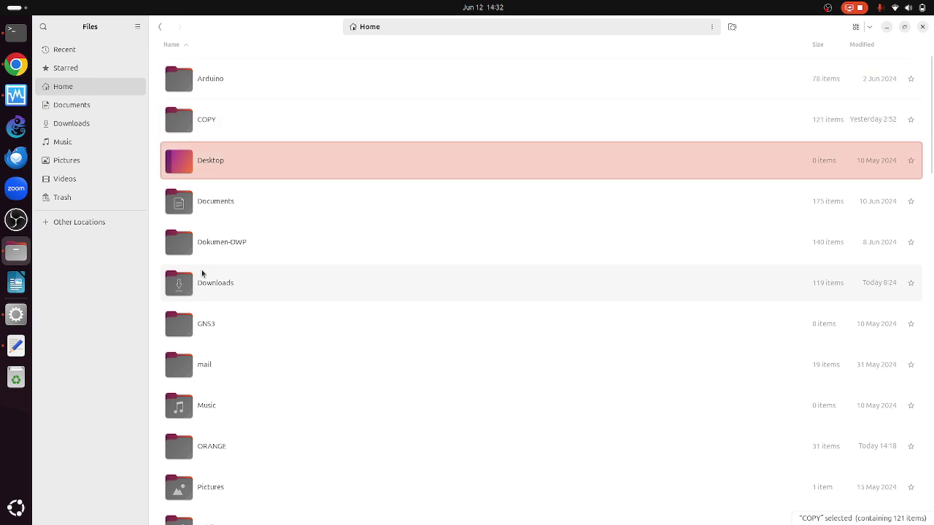
key(Return)
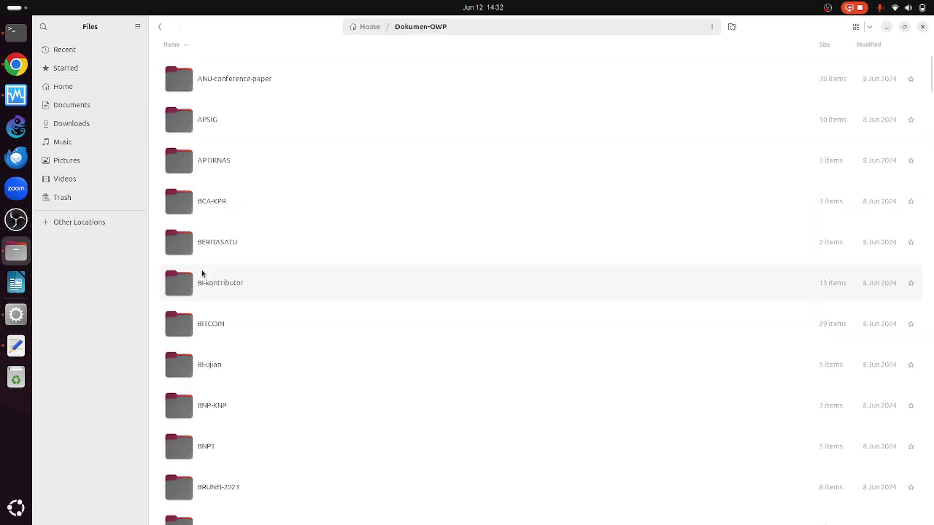
Step: Open the CTF2023 folder and open CTF2023-JUARA-press-release.txt in the text editor
key(Down)
key(Down)
key(Down)
key(Down)
key(Down)
key(Down)
key(Down)
key(Down)
key(Down)
key(Down)
key(Down)
key(Down)
key(Down)
key(Down)
key(Down)
key(Down)
key(Down)
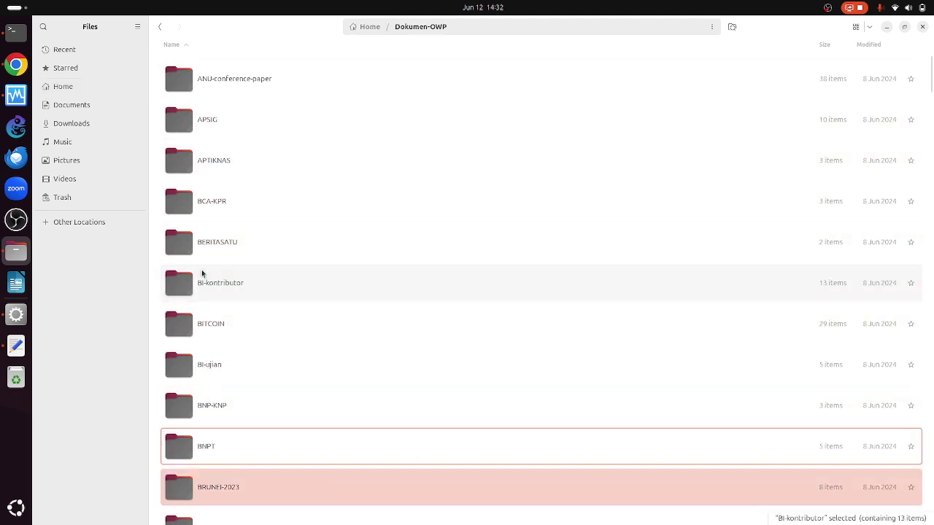
key(Up)
key(Up)
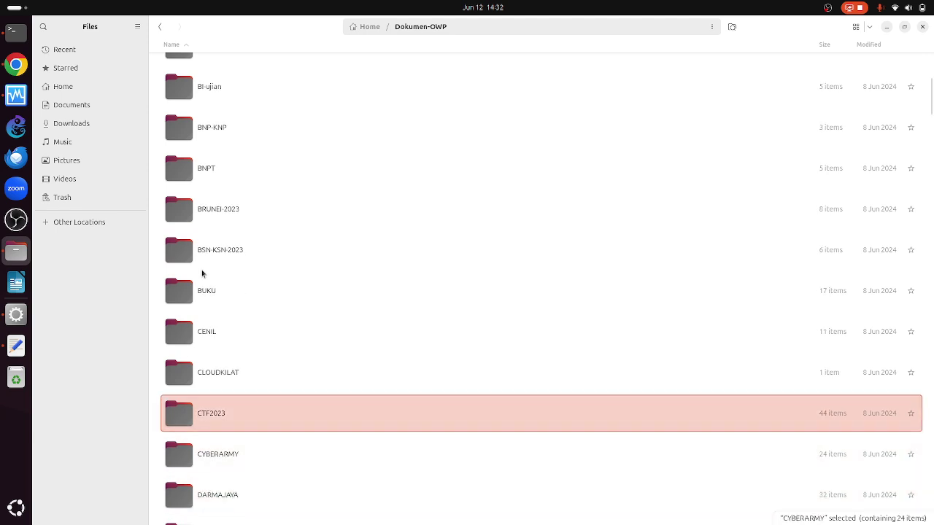
key(Return)
key(Down)
key(Down)
key(Down)
key(Down)
key(Down)
key(Down)
key(Down)
key(Down)
key(Down)
key(Down)
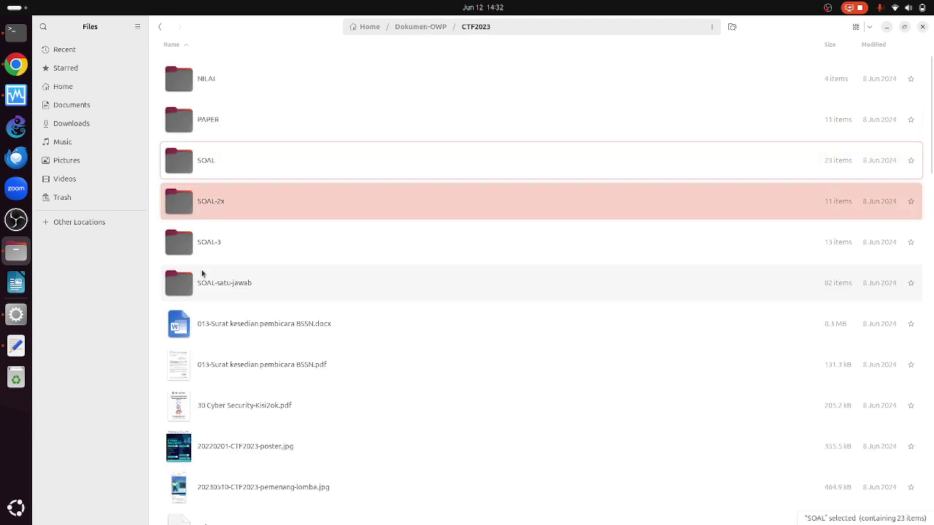
key(Down)
key(Down)
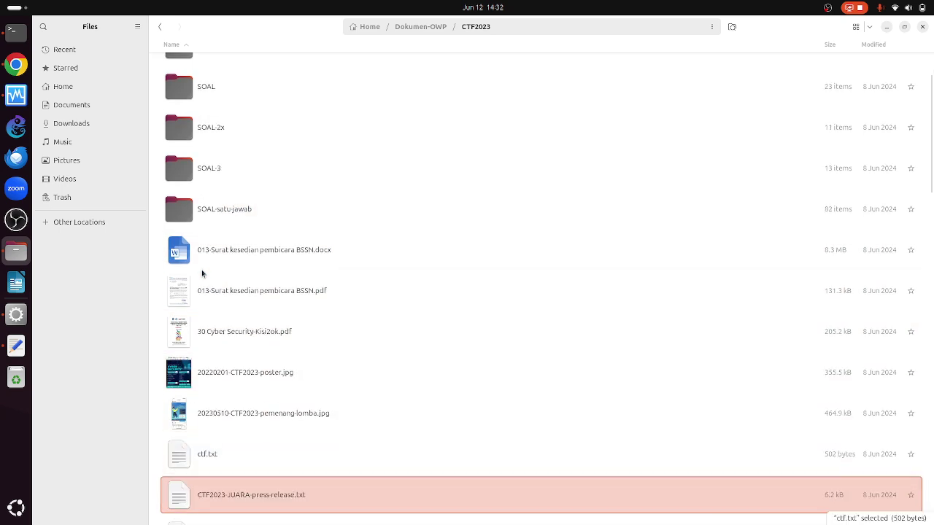
key(Up)
key(Up)
key(Up)
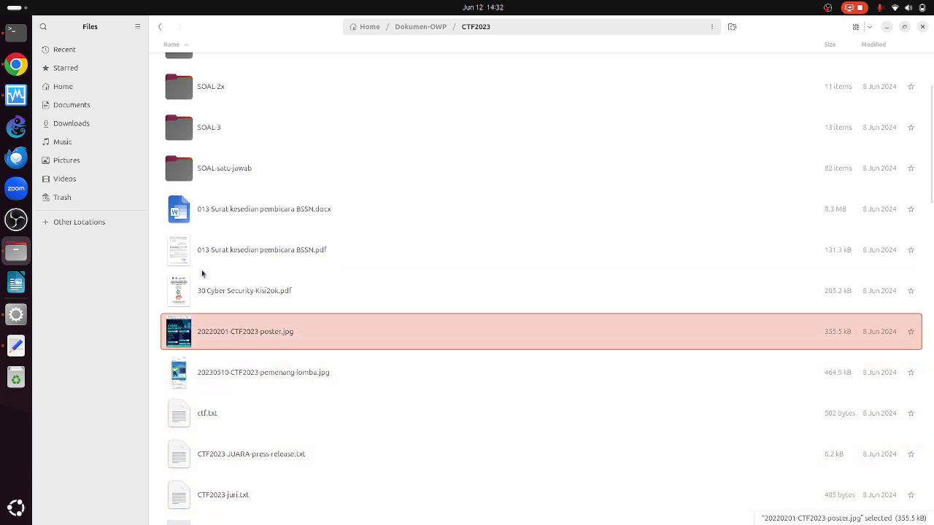
key(Down)
key(Down)
key(Down)
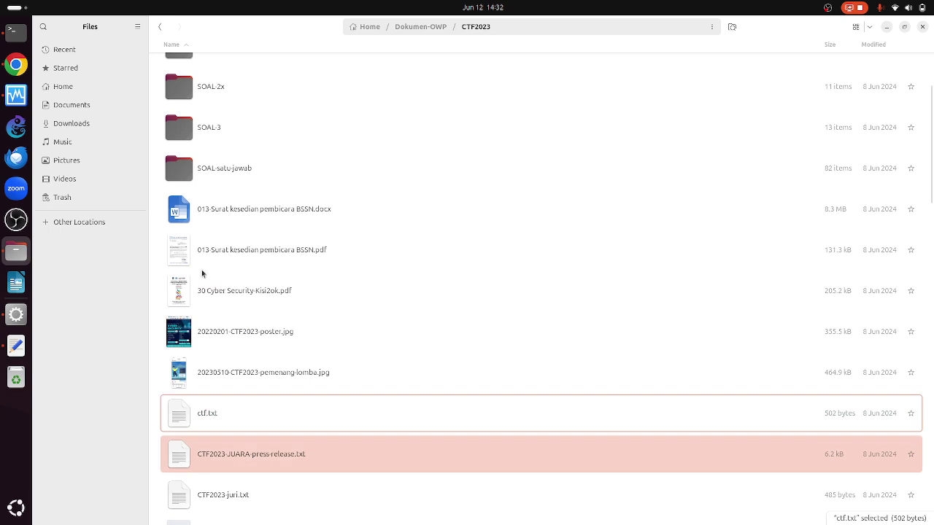
key(Return)
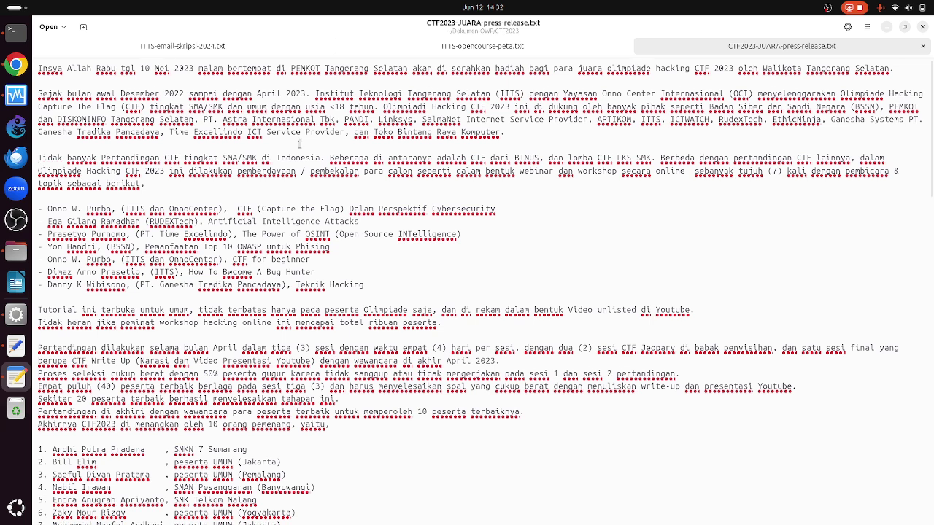
scroll(300, 144, down, 6)
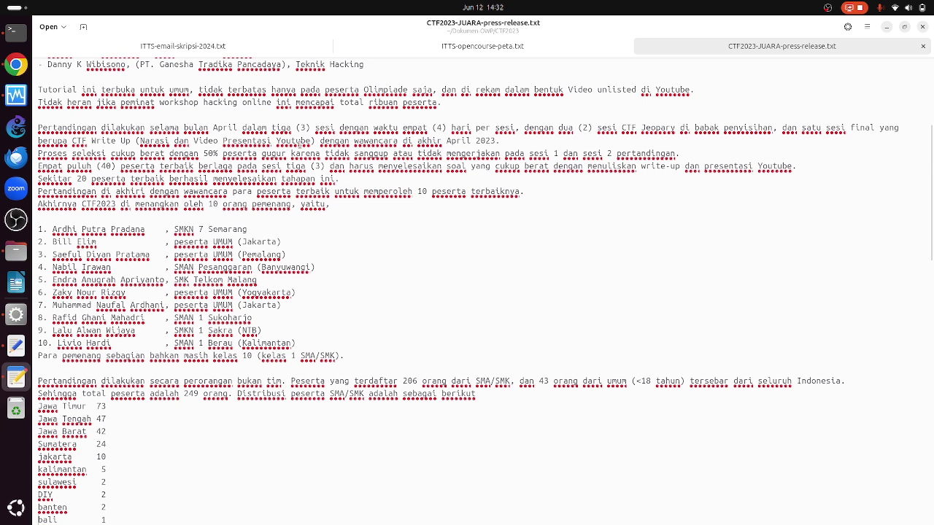
scroll(299, 143, down, 2)
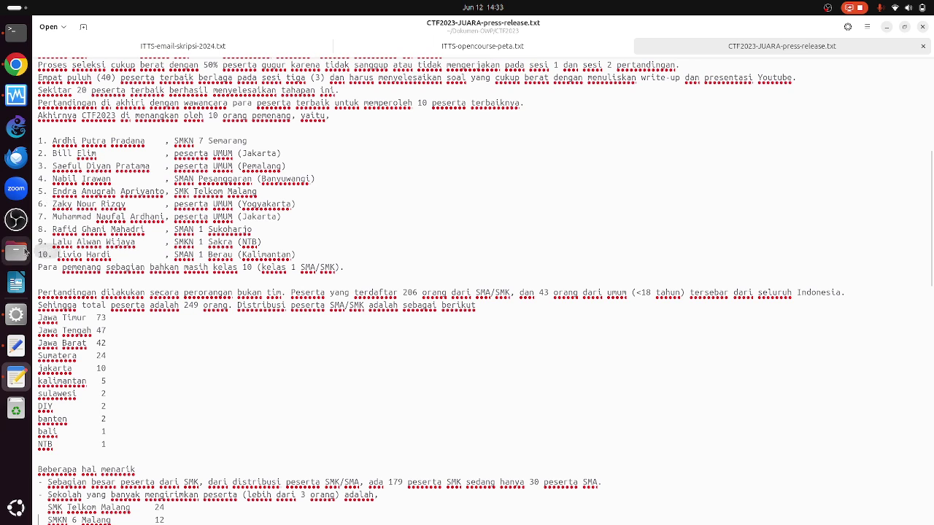
click(16, 251)
Step: Open the PAPER folder in CTF2023 and pick the Self-taught hackers .docx paper
drag(249, 74, 230, 120)
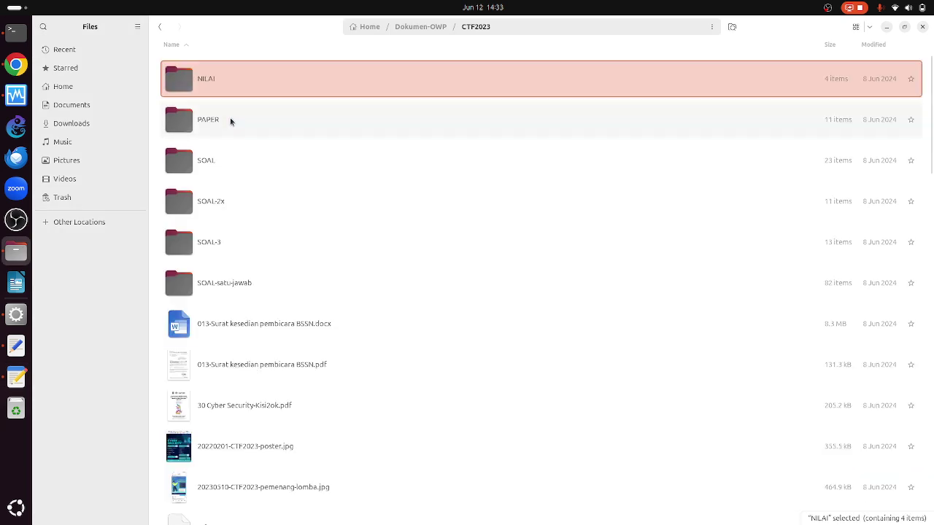
key(Down)
key(Down)
key(Down)
key(Up)
key(Up)
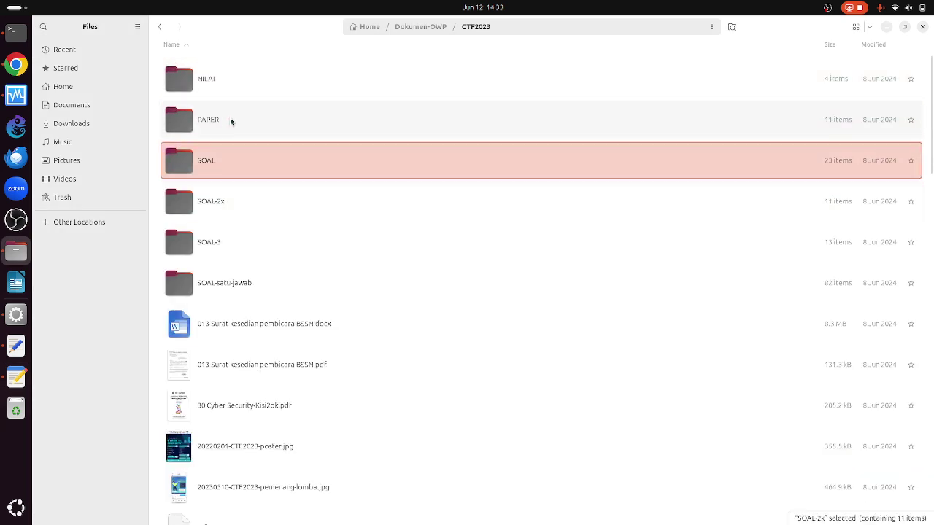
key(Return)
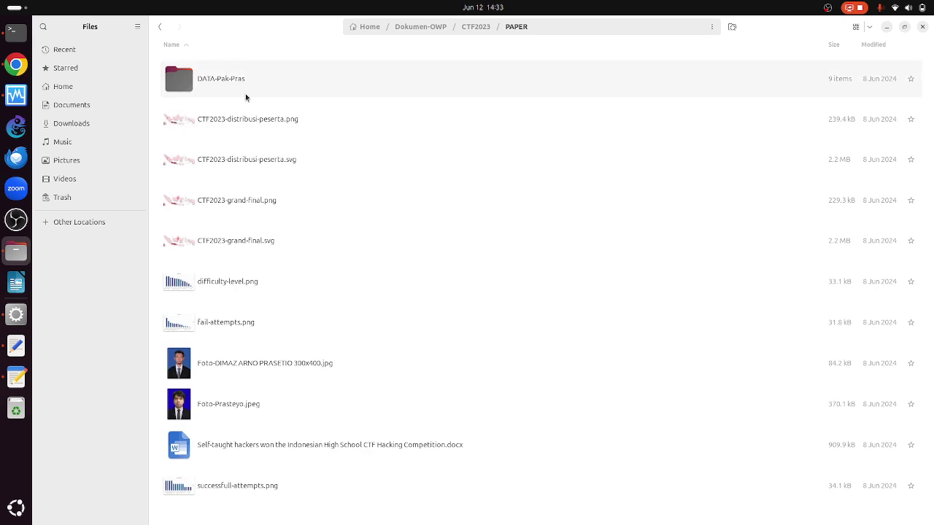
click(270, 450)
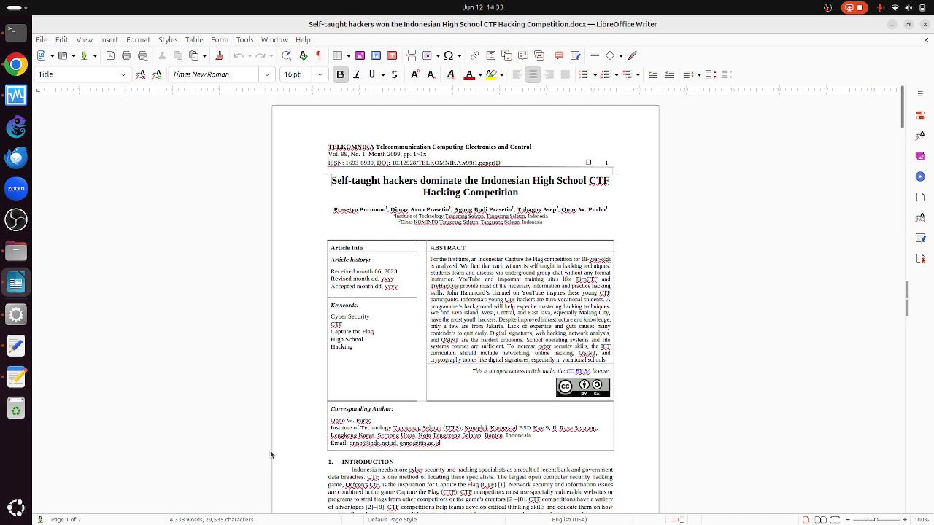
Step: Scroll the paper from the abstract down to the Results and Discussion section's participant distribution map
click(563, 330)
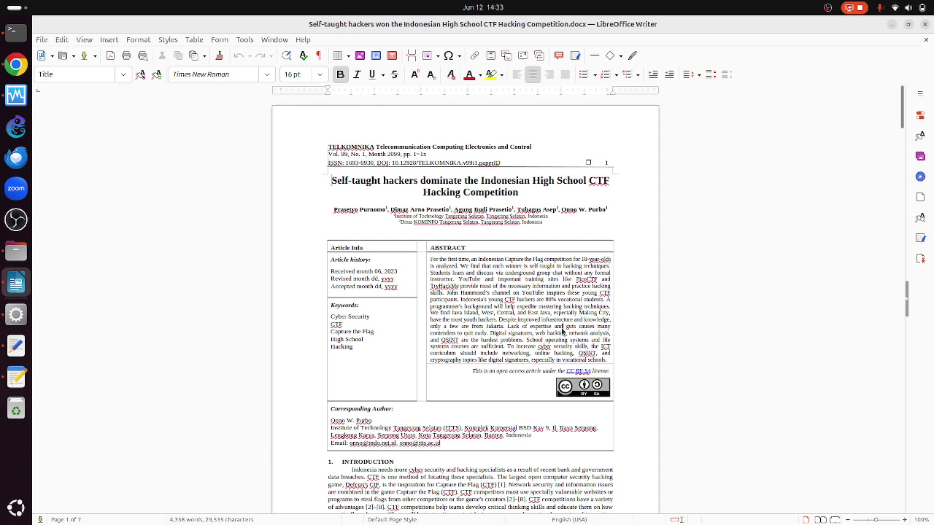
scroll(562, 328, down, 15)
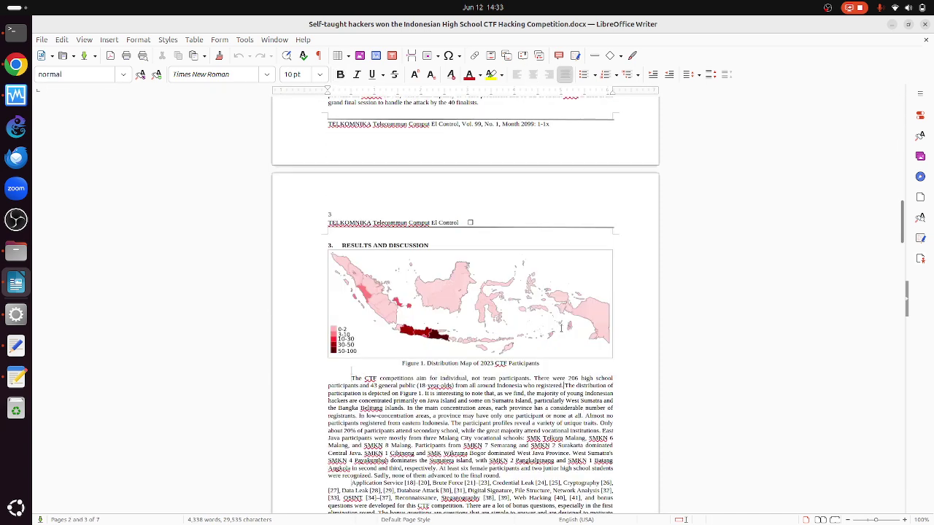